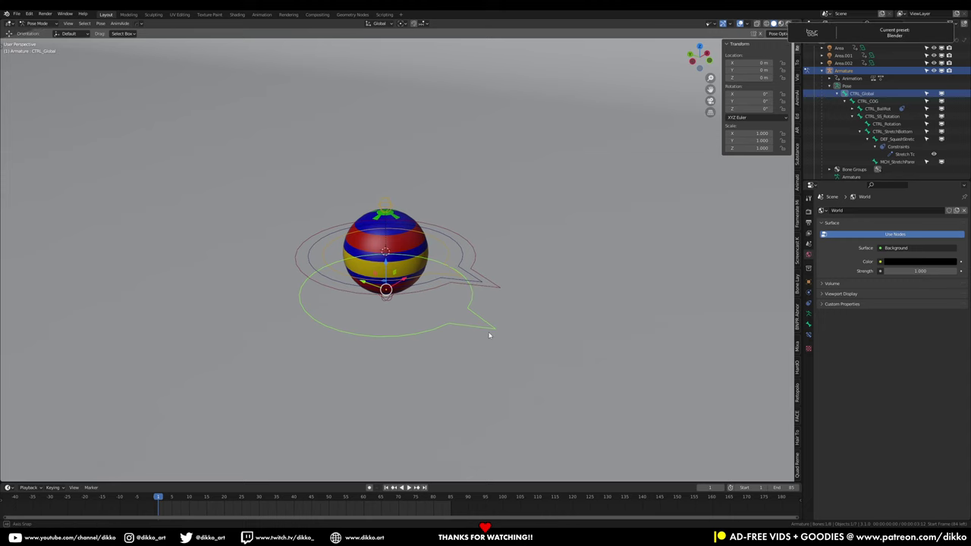
# Step: Try moving the whole ball rig with the CTRL_Global control, and clear the control's location
pyautogui.moveTo(488, 336); pyautogui.dragTo(508, 327, button='middle')
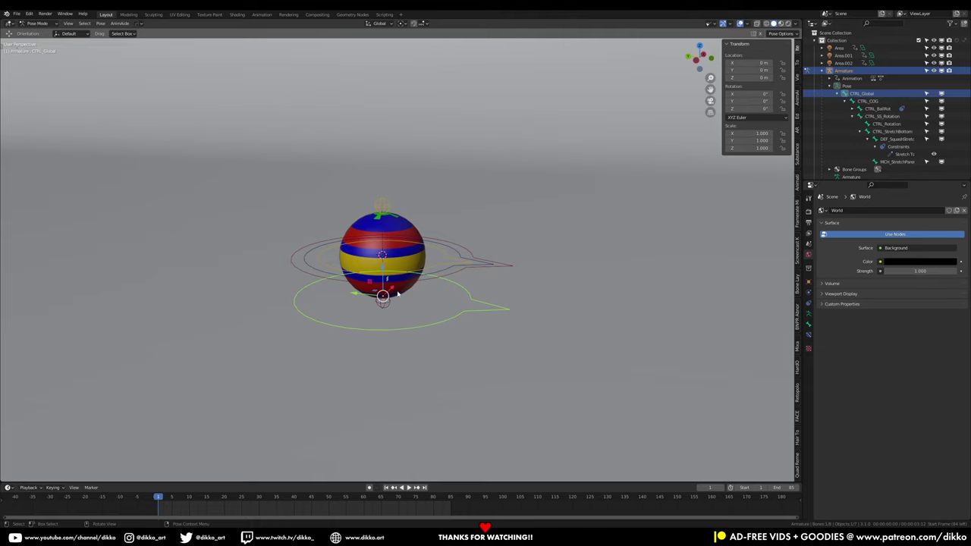
pyautogui.moveTo(359, 294); pyautogui.dragTo(372, 273)
pyautogui.click(318, 300)
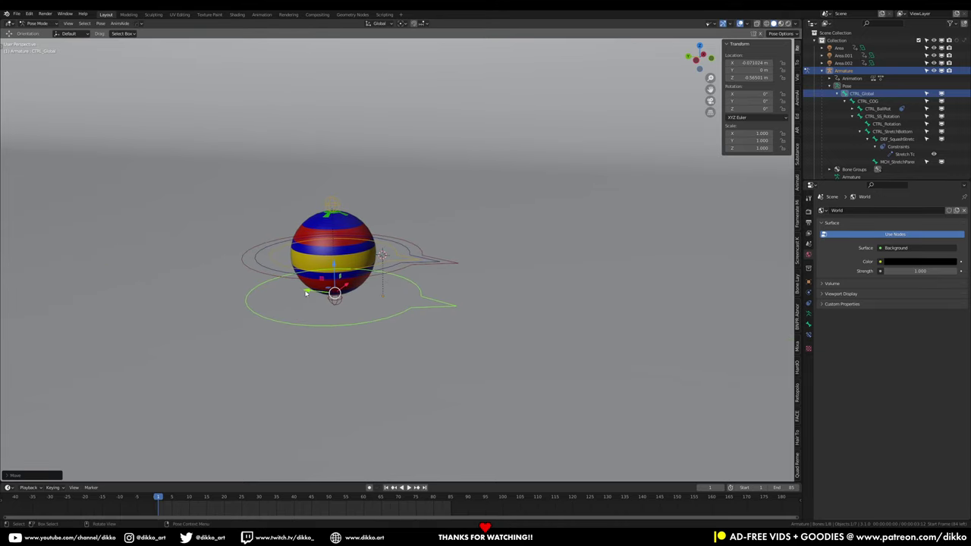
pyautogui.moveTo(306, 293)
pyautogui.mouseDown()
pyautogui.moveTo(358, 298)
pyautogui.moveTo(314, 294)
pyautogui.mouseUp()
pyautogui.hotkey('ctrl', 'z')
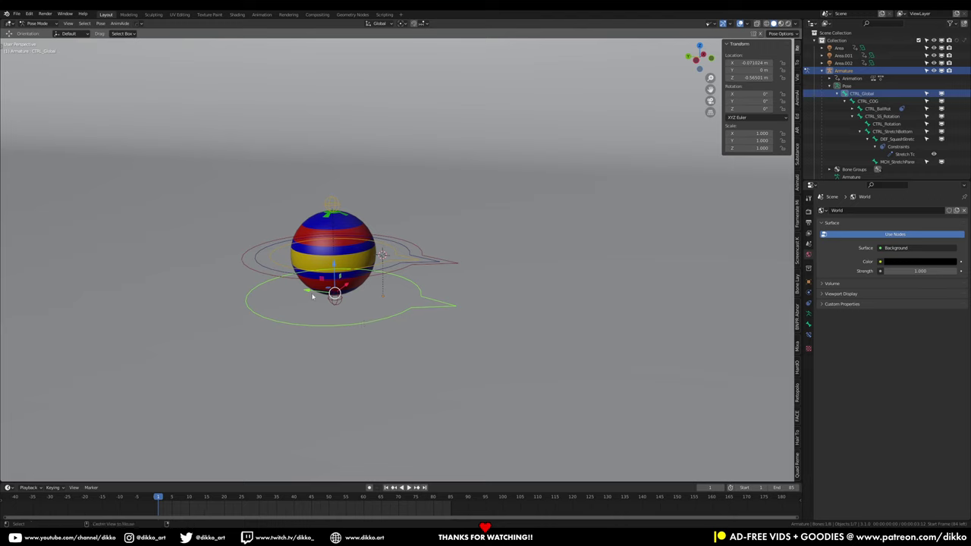
pyautogui.hotkey('alt', 'g')
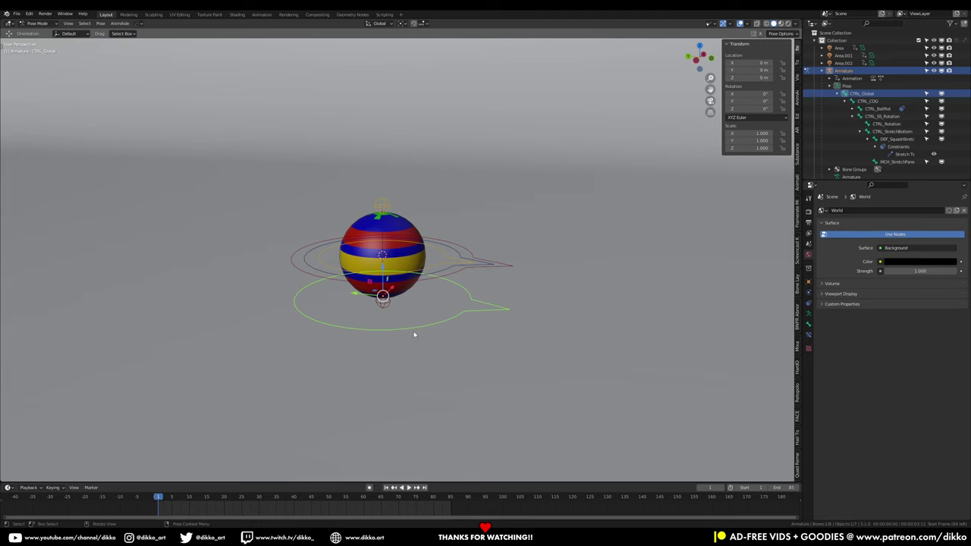
# Step: Try moving the ball with the CTRL_COG control, and cancel the move
pyautogui.click(508, 269)
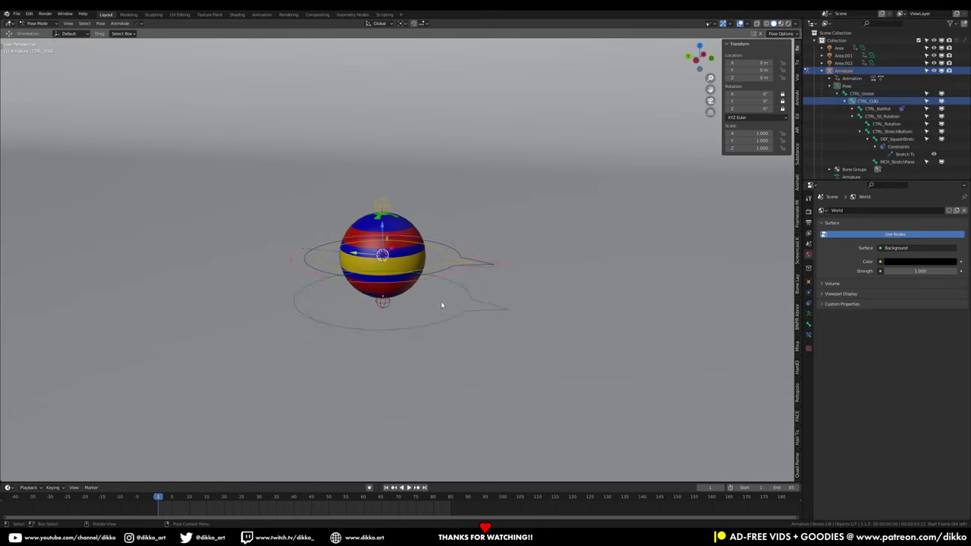
pyautogui.press('g')
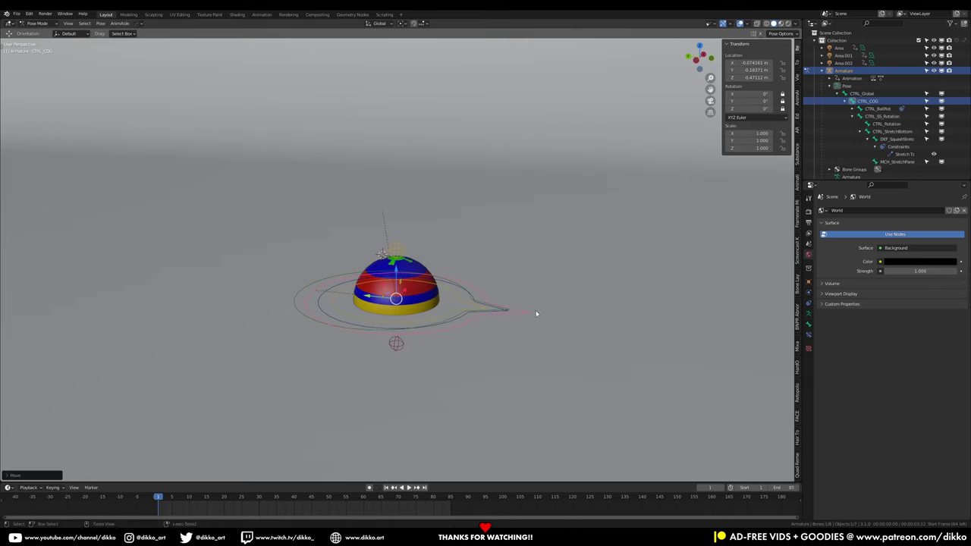
pyautogui.press('Escape')
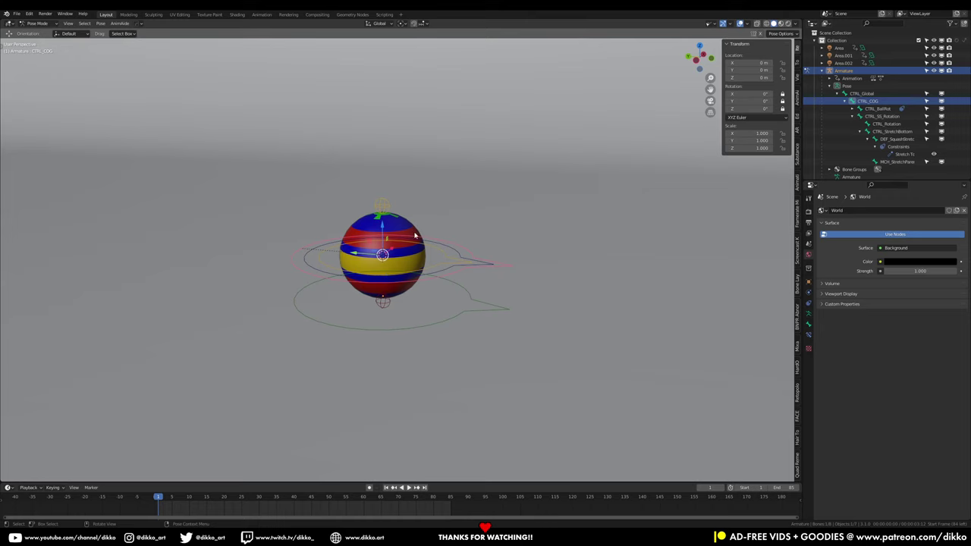
# Step: Try rotating the squash-and-stretch direction freely with the CTRL_SS_Rotation control, and cancel the rotation
pyautogui.click(748, 24)
pyautogui.click(452, 271)
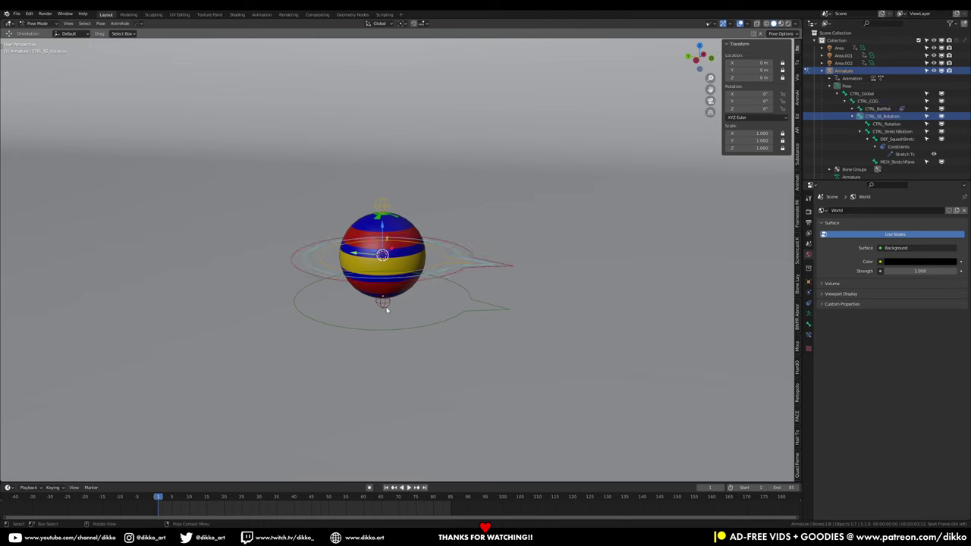
pyautogui.press('r')
pyautogui.click(417, 284)
pyautogui.press('r')
pyautogui.press('r')
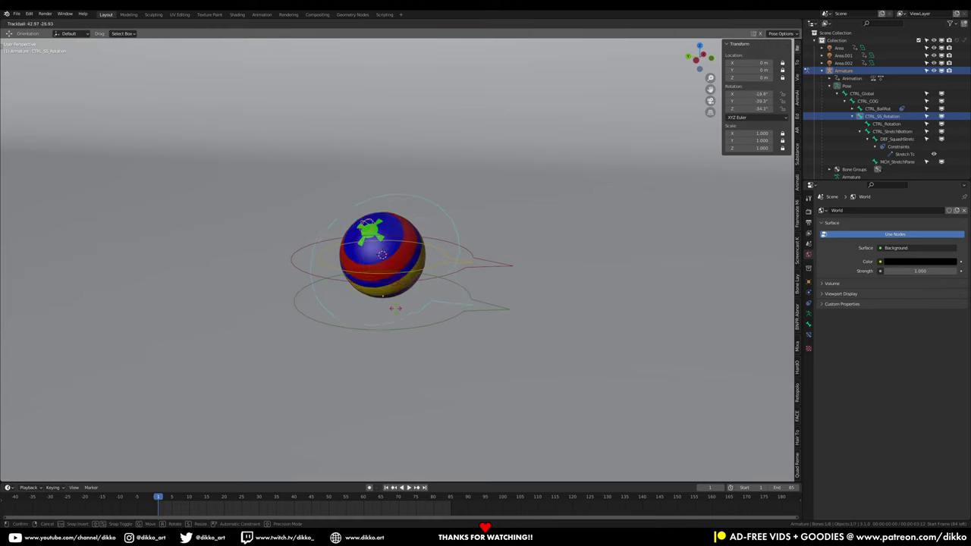
pyautogui.press('Escape')
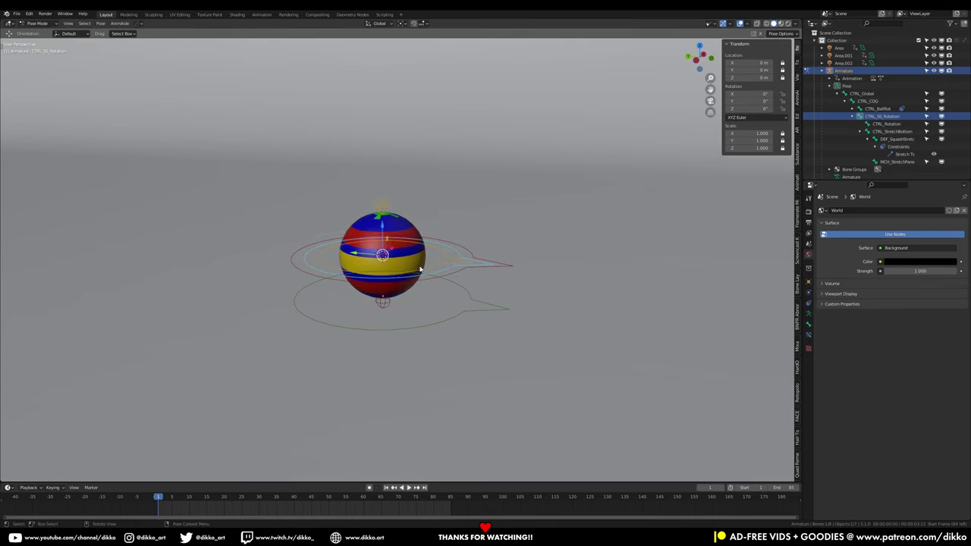
# Step: Try stretching the ball with the CTRL_Rotation control above it and squashing it with CTRL_StretchBottom, discarding both moves
pyautogui.click(382, 211)
pyautogui.press('g')
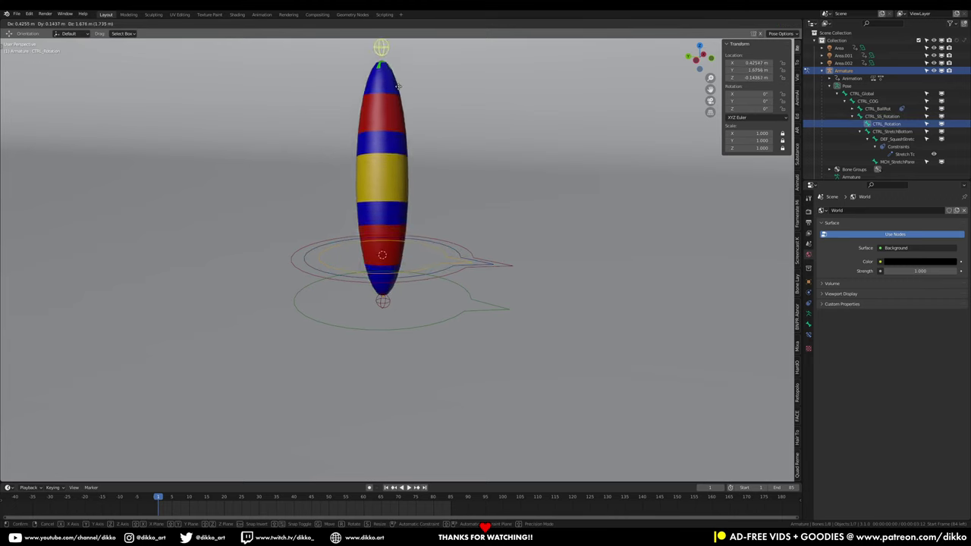
pyautogui.click(359, 125)
pyautogui.hotkey('ctrl', 'z')
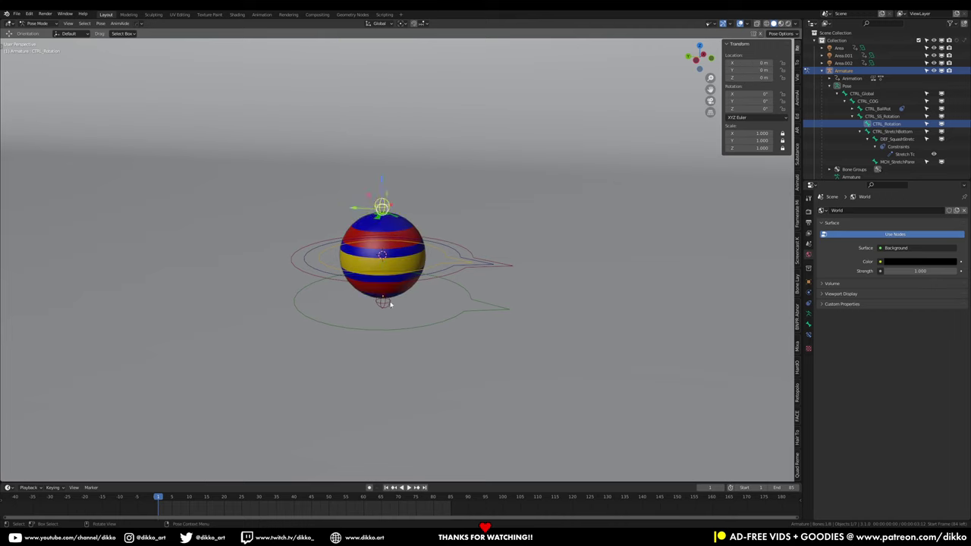
pyautogui.click(387, 305)
pyautogui.press('g')
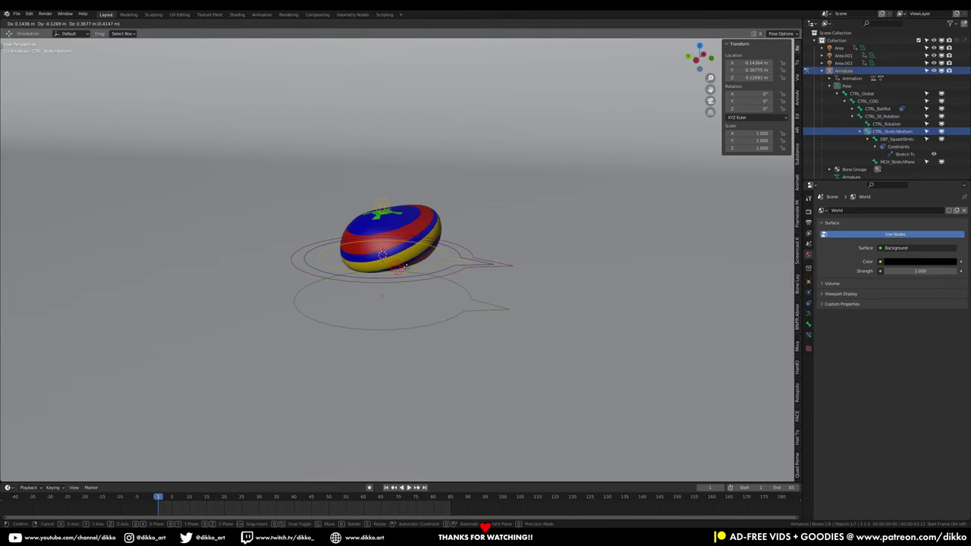
pyautogui.rightClick(400, 280)
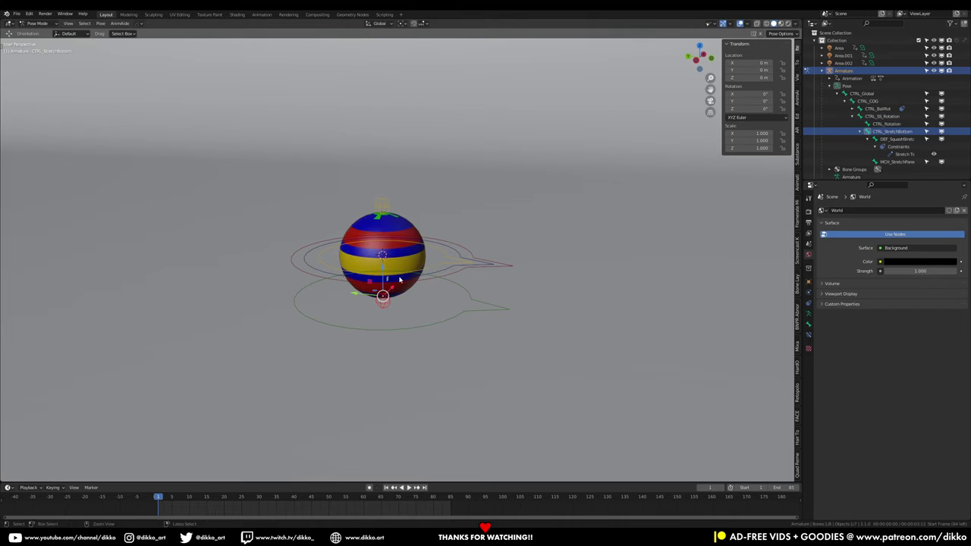
# Step: Try pulling CTRL_Rotation upward and CTRL_StretchBottom downward to stretch the ball each way, undoing each move
pyautogui.click(381, 208)
pyautogui.press('g')
pyautogui.click(390, 100)
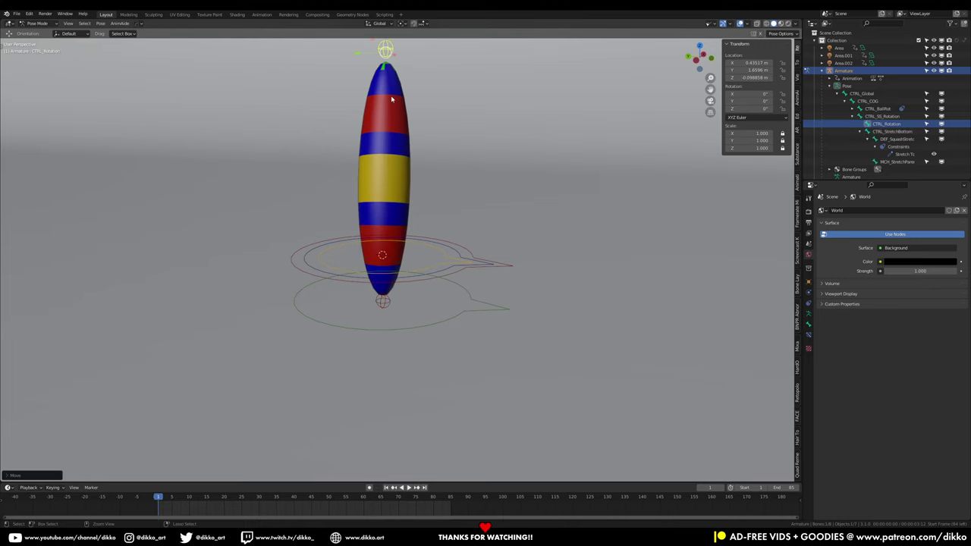
pyautogui.hotkey('ctrl', 'z')
pyautogui.click(386, 305)
pyautogui.press('g')
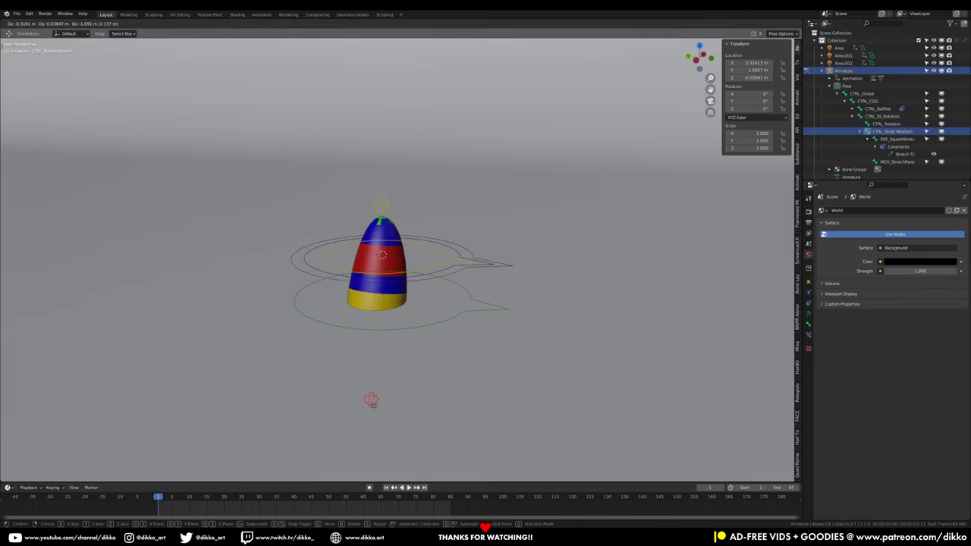
pyautogui.click(416, 376)
pyautogui.hotkey('ctrl', 'z')
# Step: Try a trackball rotation of CTRL_SS_Rotation on the unstretched ball, and cancel it
pyautogui.click(448, 272)
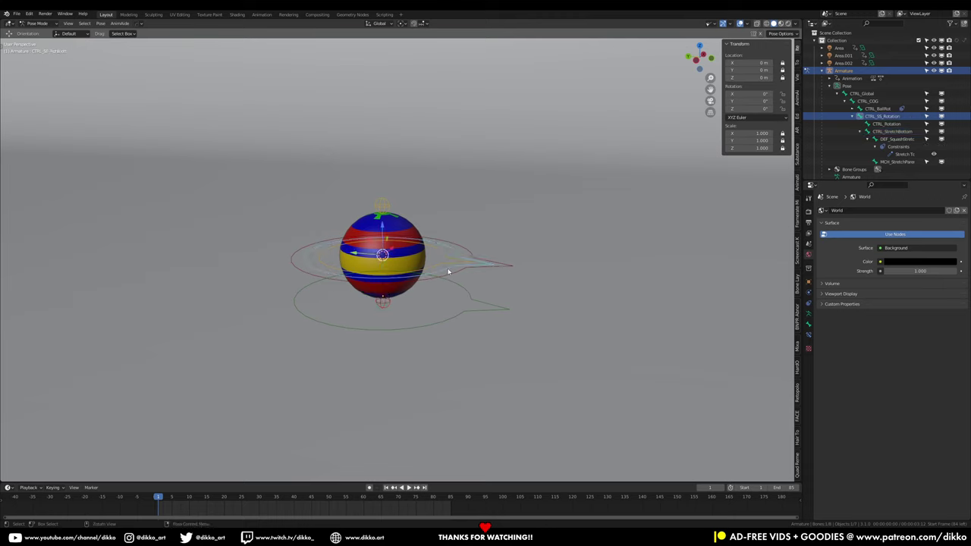
pyautogui.press('r')
pyautogui.press('r')
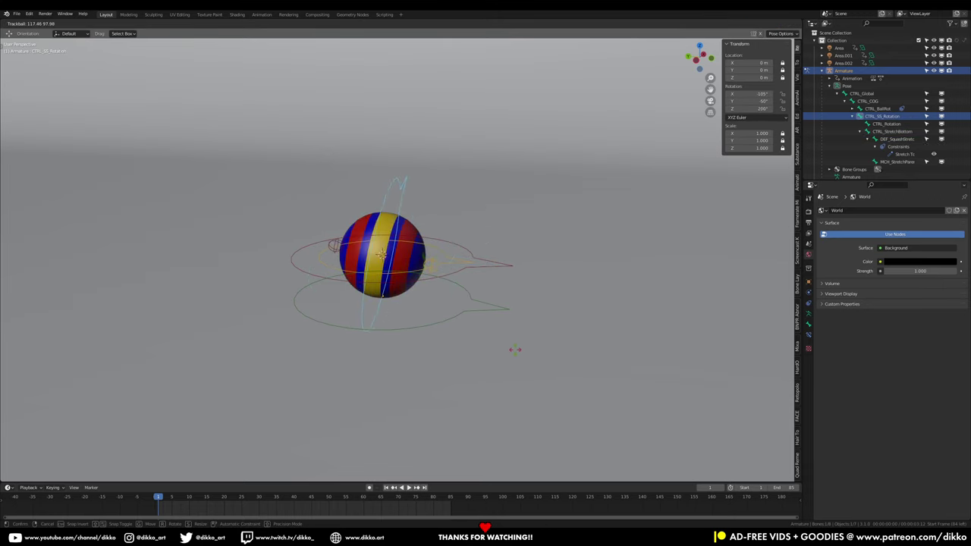
pyautogui.press('Escape')
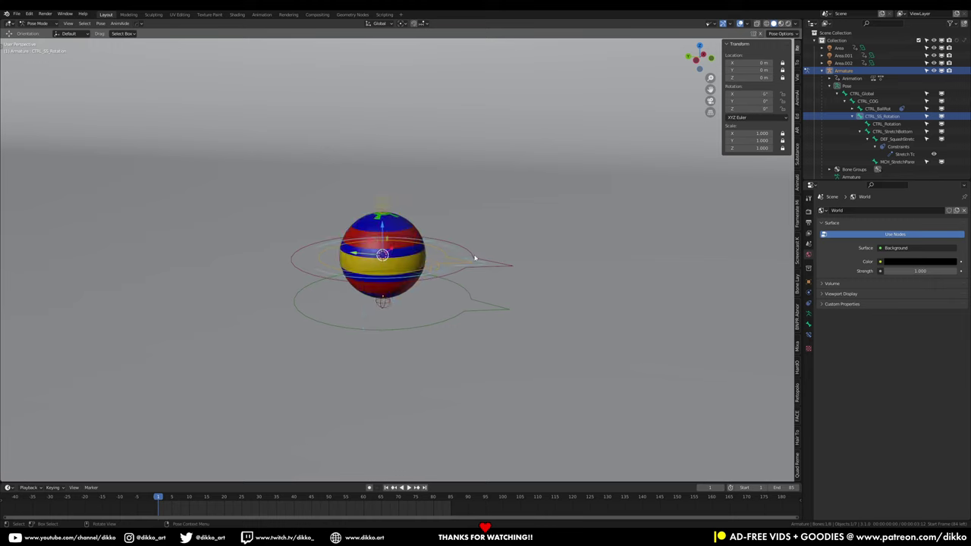
# Step: Stretch the ball upward about 1.5 m with CTRL_Rotation, and try tilting the stretched shape with CTRL_SS_Rotation
pyautogui.moveTo(382, 210); pyautogui.dragTo(393, 74)
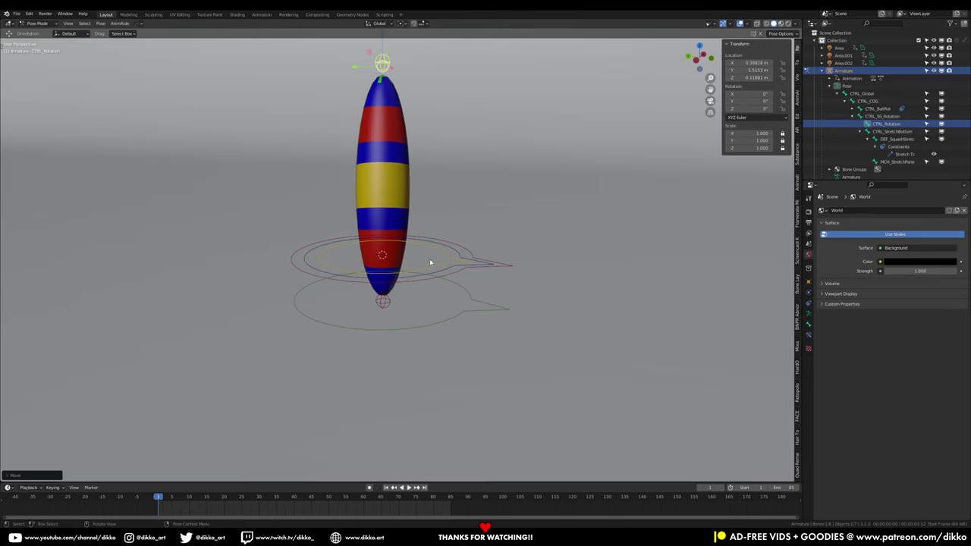
pyautogui.click(445, 275)
pyautogui.press('r')
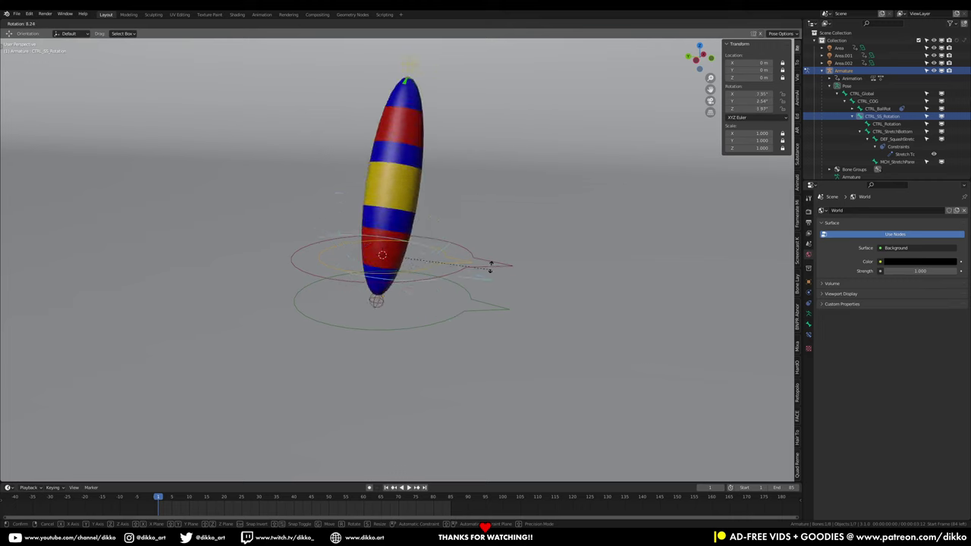
pyautogui.press('Escape')
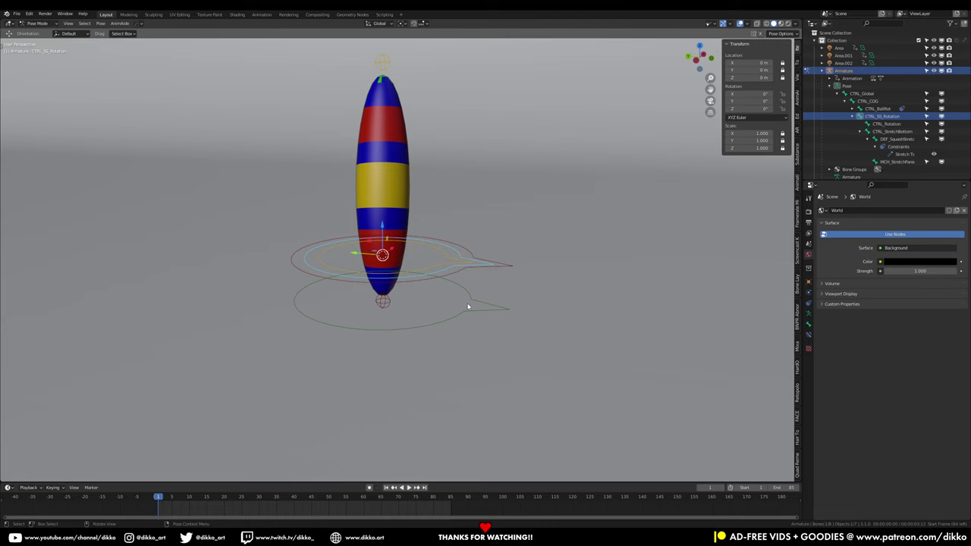
# Step: Try a trackball rotation of CTRL_BallRot to spin the surface of the upright stretched ball, and cancel it
pyautogui.click(444, 266)
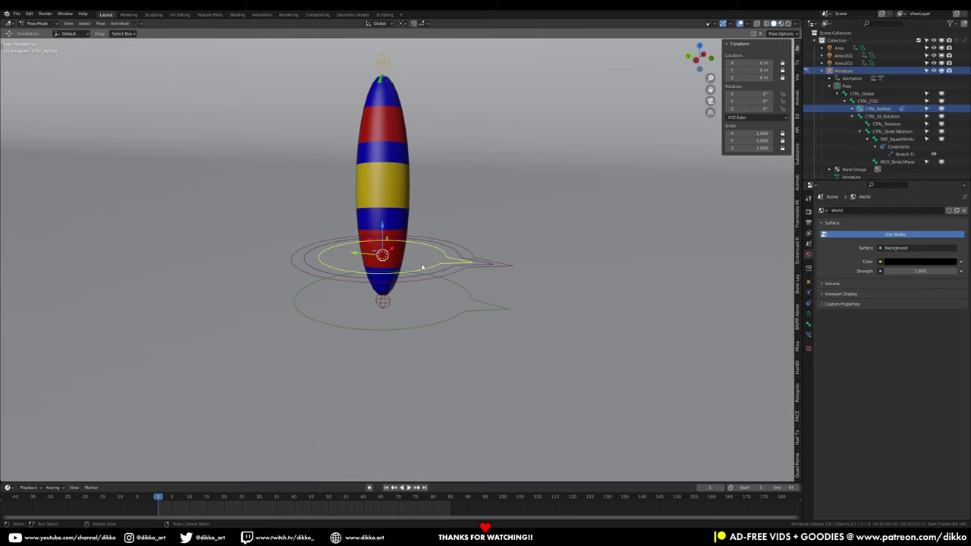
pyautogui.press('r')
pyautogui.press('r')
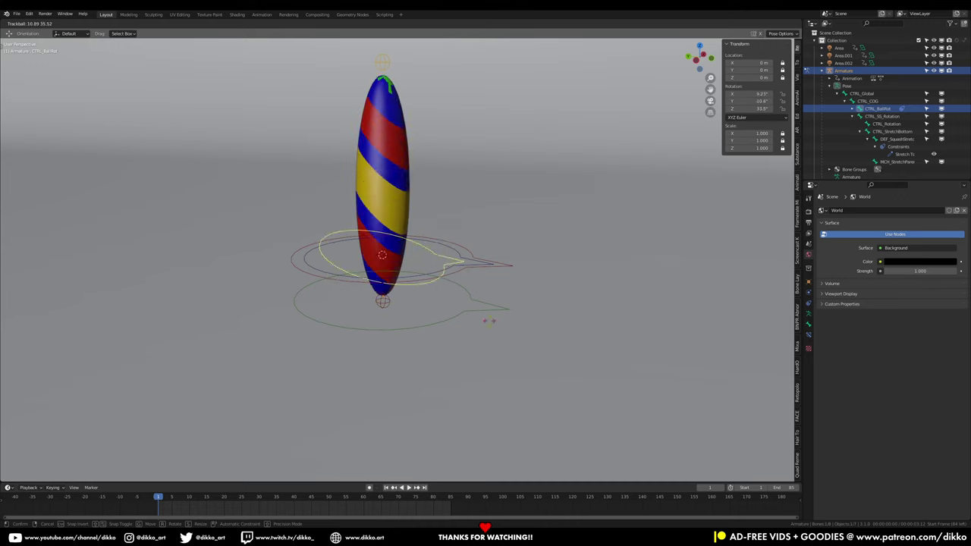
pyautogui.rightClick(462, 303)
# Step: Move the CTRL_Rotation control out to the side and rotate it to bend the stretched ball into an arc
pyautogui.click(380, 63)
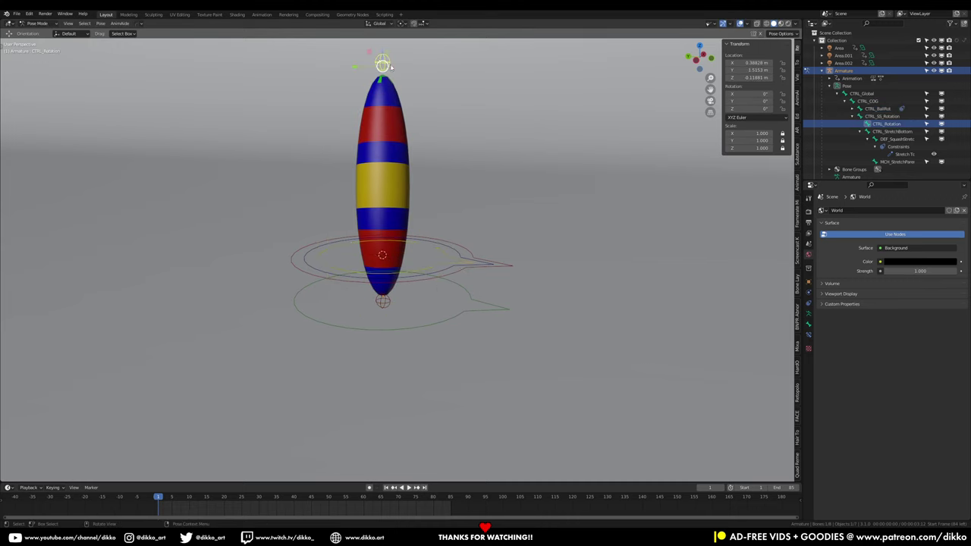
pyautogui.press('r')
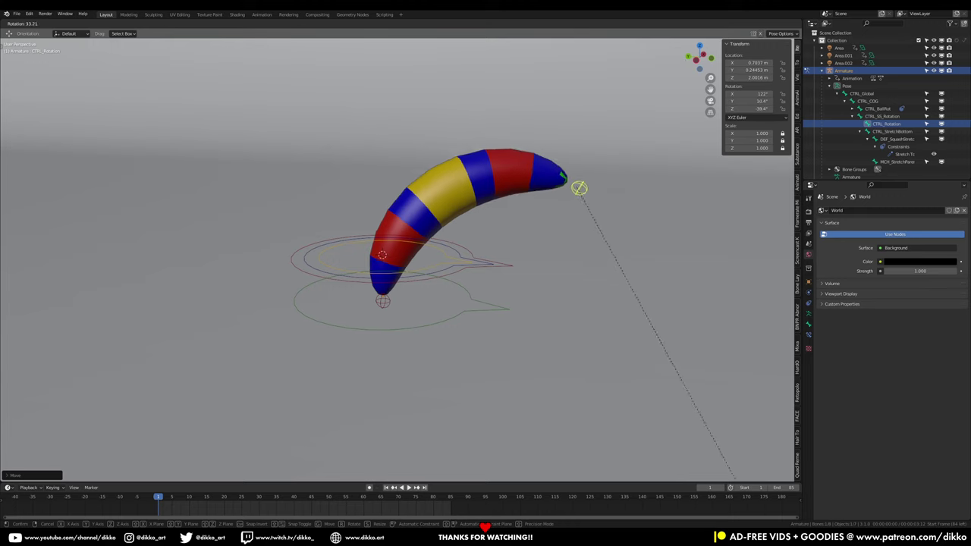
pyautogui.click(271, 11)
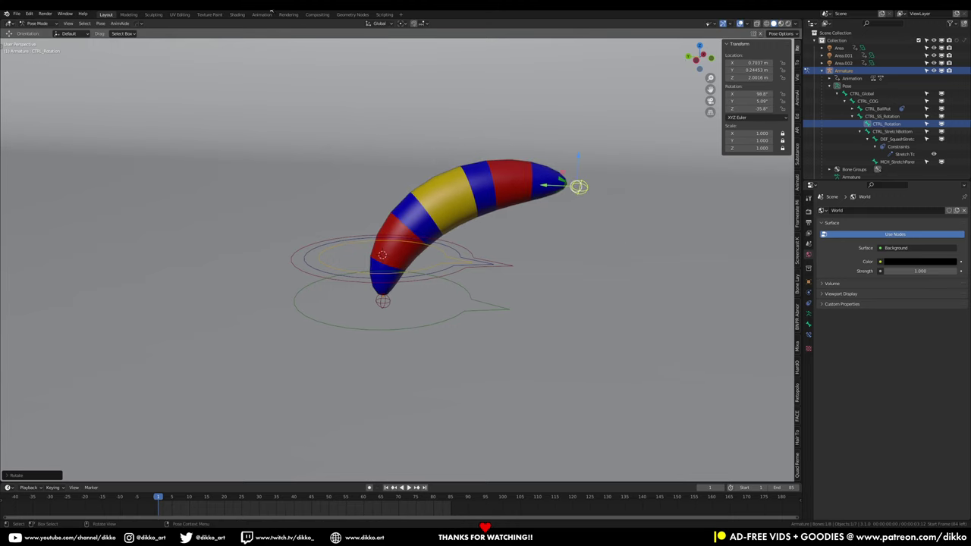
# Step: Try a trackball rotation of CTRL_BallRot on the bent ball, and cancel it
pyautogui.click(447, 263)
pyautogui.press('r')
pyautogui.press('r')
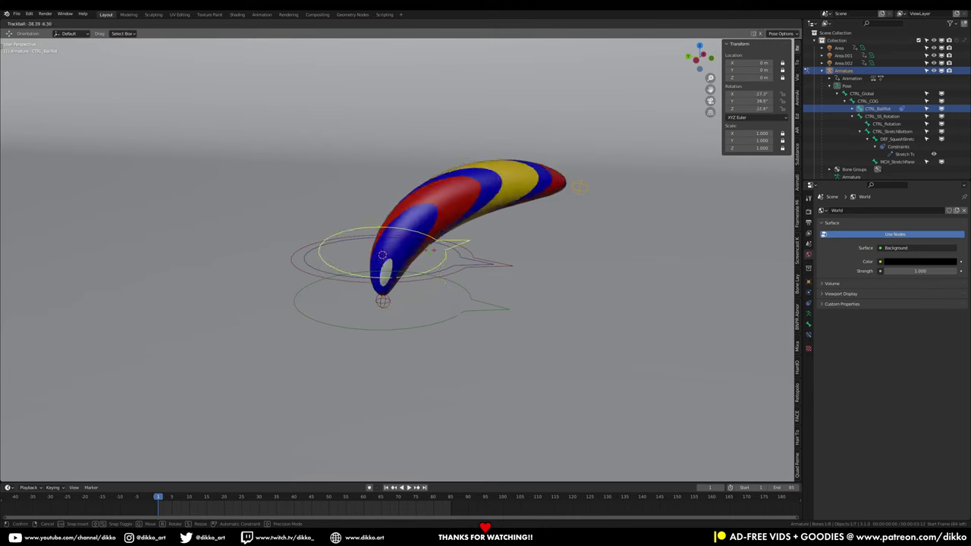
pyautogui.press('Escape')
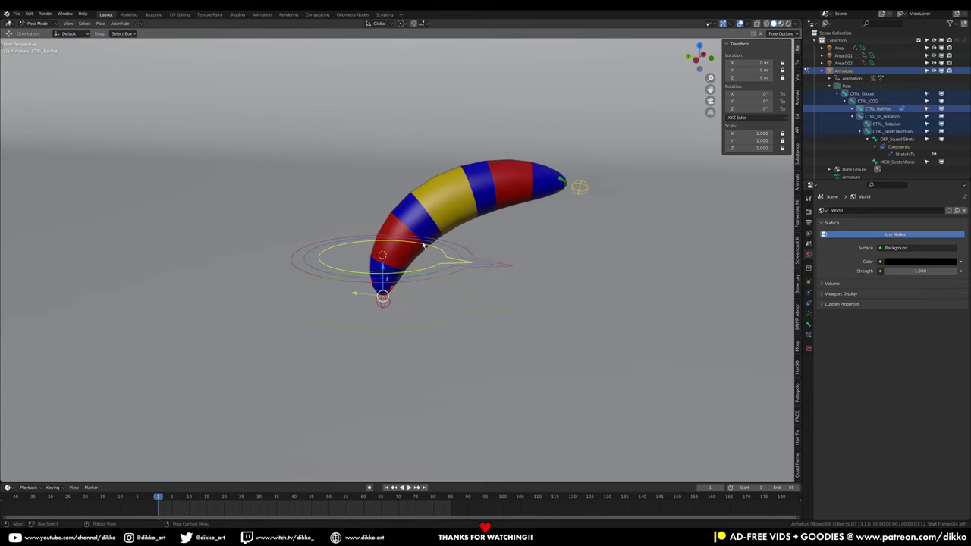
# Step: Clear the rotation and location of all the ball rig's controls
pyautogui.hotkey('alt', 'r')
pyautogui.hotkey('alt', 'g')
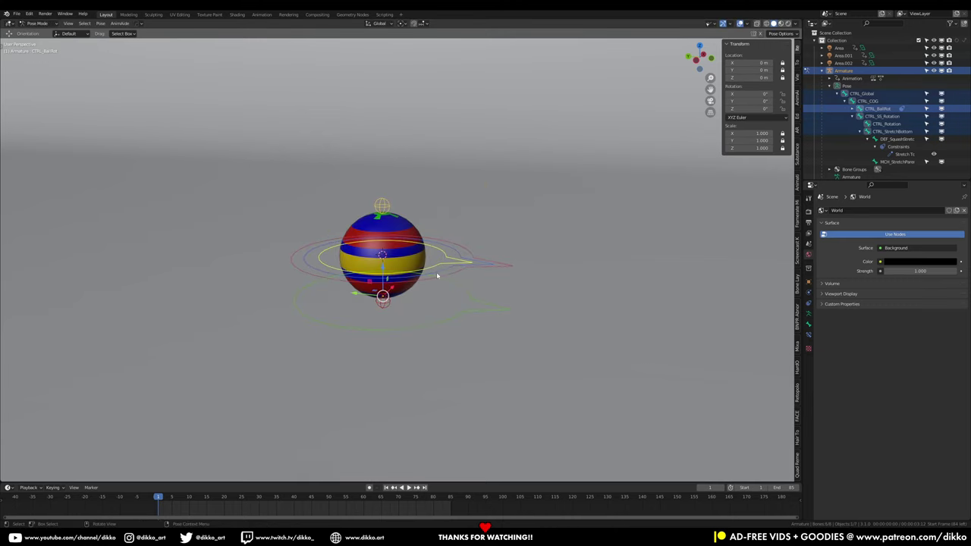
pyautogui.hotkey('ctrl', 'z')
# Step: Rotate the CTRL_SS_Rotation control about 87.5° around the X axis
pyautogui.press('r')
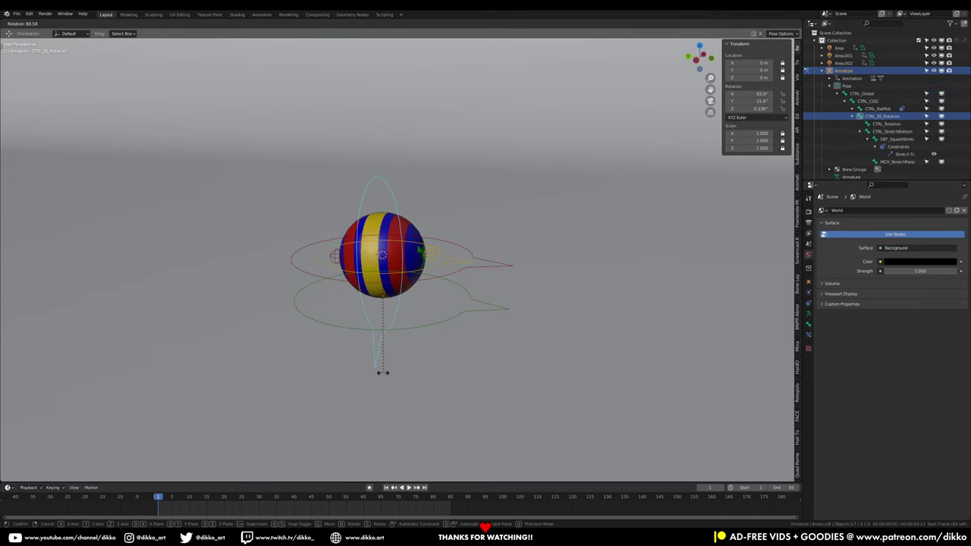
pyautogui.press('x')
pyautogui.click(385, 374)
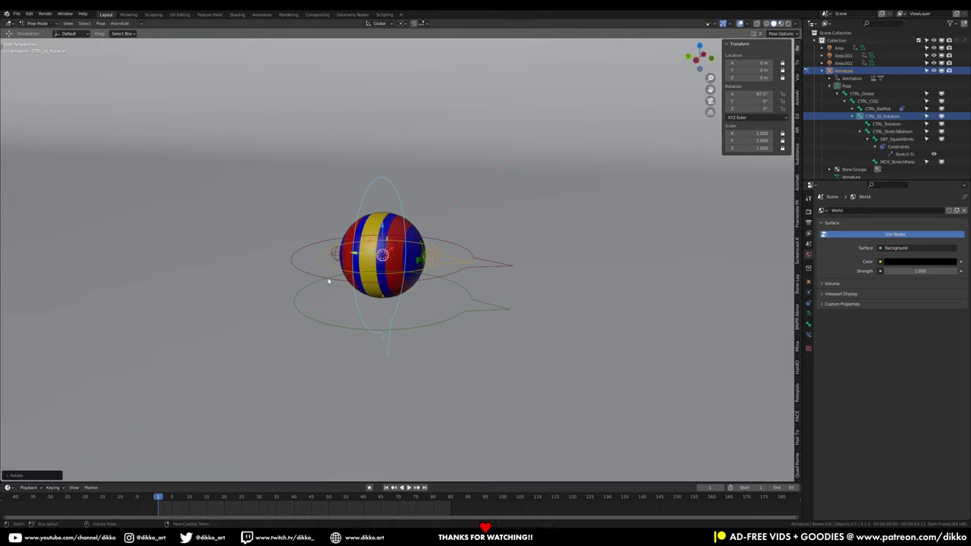
# Step: Try stretching the rotated ball sideways with the CTRL_StretchBottom control, and undo the move
pyautogui.press('h')
pyautogui.hotkey('ctrl', 'z')
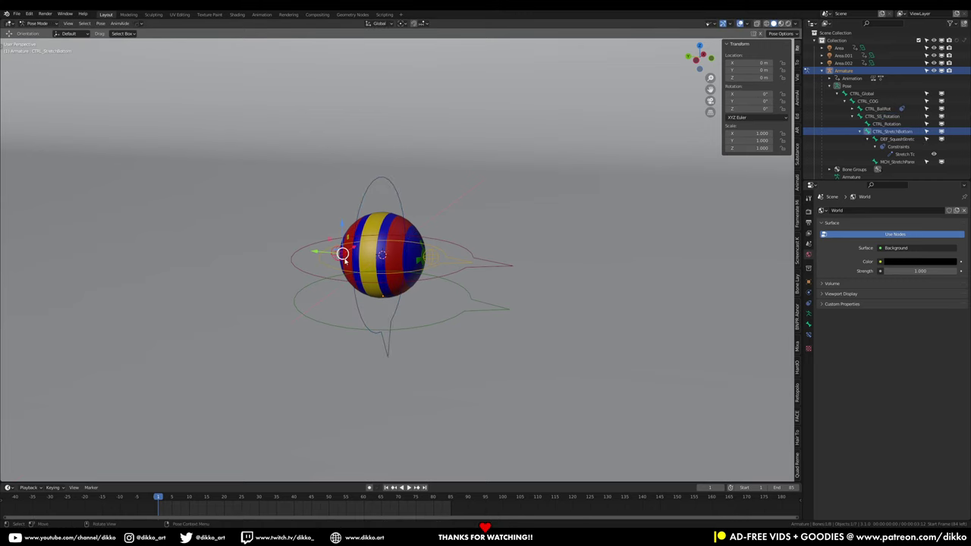
pyautogui.press('g')
pyautogui.click(220, 242)
pyautogui.hotkey('ctrl', 'z')
pyautogui.hotkey('alt', 'h')
# Step: Try stretching the rotated ball with the CTRL_Rotation control, undo the move, and reselect CTRL_SS_Rotation
pyautogui.press('g')
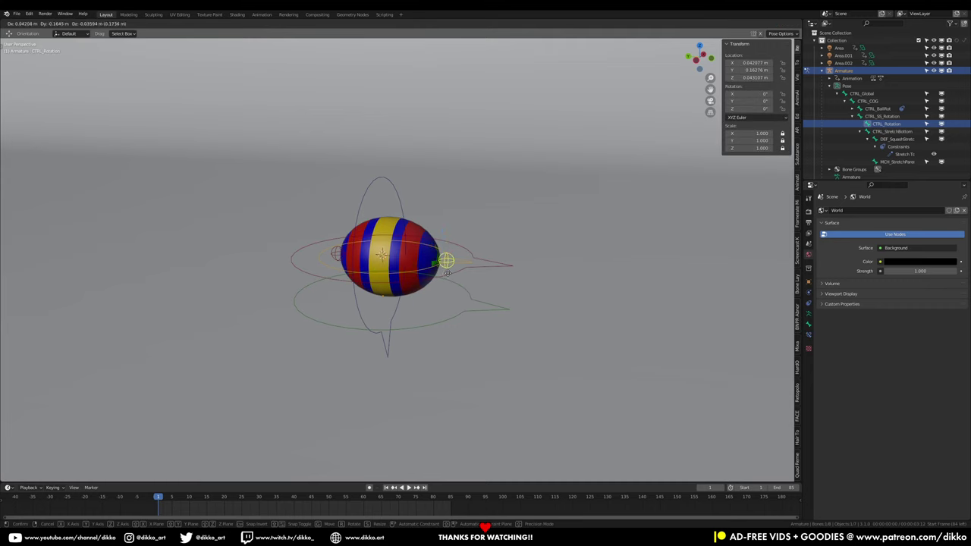
pyautogui.click(451, 267)
pyautogui.hotkey('ctrl', 'z')
pyautogui.click(398, 201)
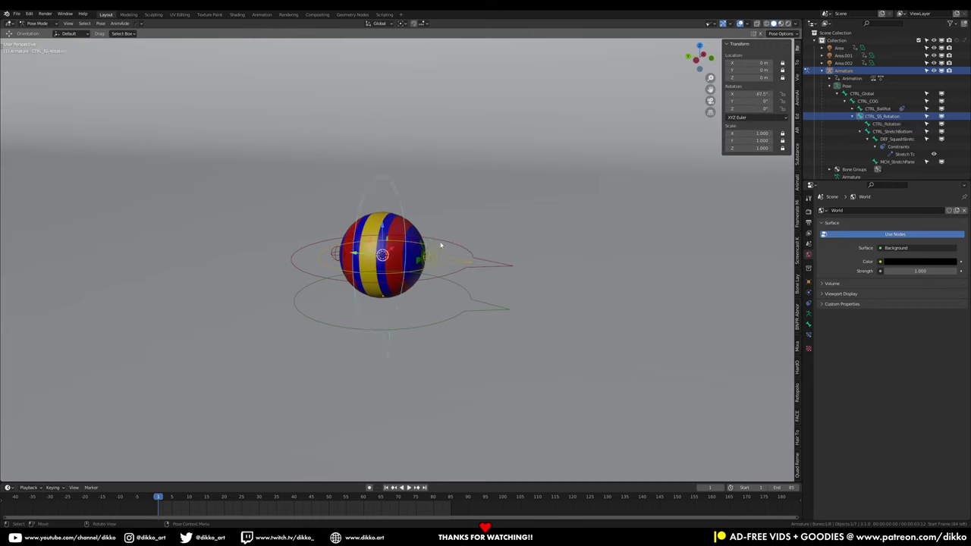
# Step: Try rotating the CTRL_SS_Rotation control around the Y axis, and undo the rotation
pyautogui.press('r')
pyautogui.press('y')
pyautogui.click(501, 312)
pyautogui.hotkey('ctrl', 'z')
# Step: Rotate the CTRL_BallRot control about 89.4° around the global X axis
pyautogui.click(451, 261)
pyautogui.press('r')
pyautogui.press('y')
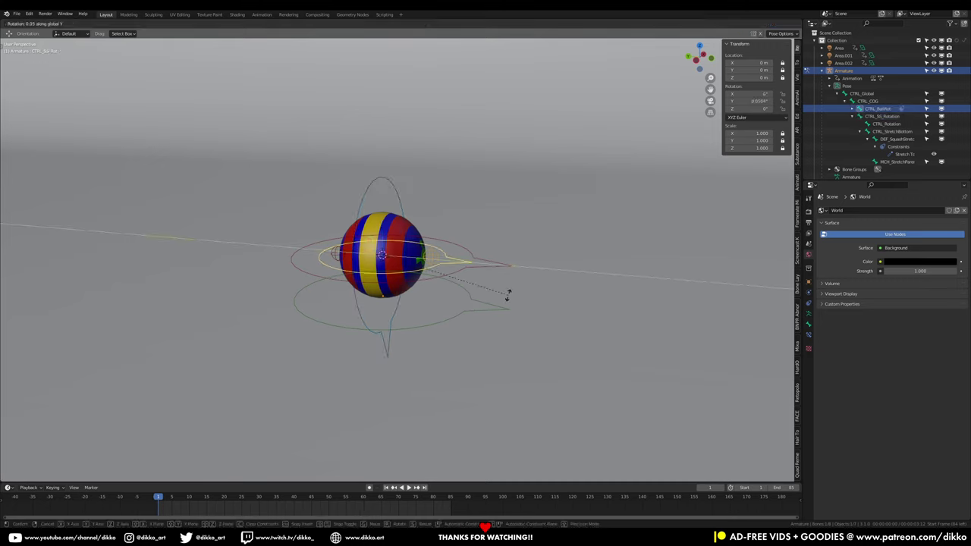
pyautogui.press('x')
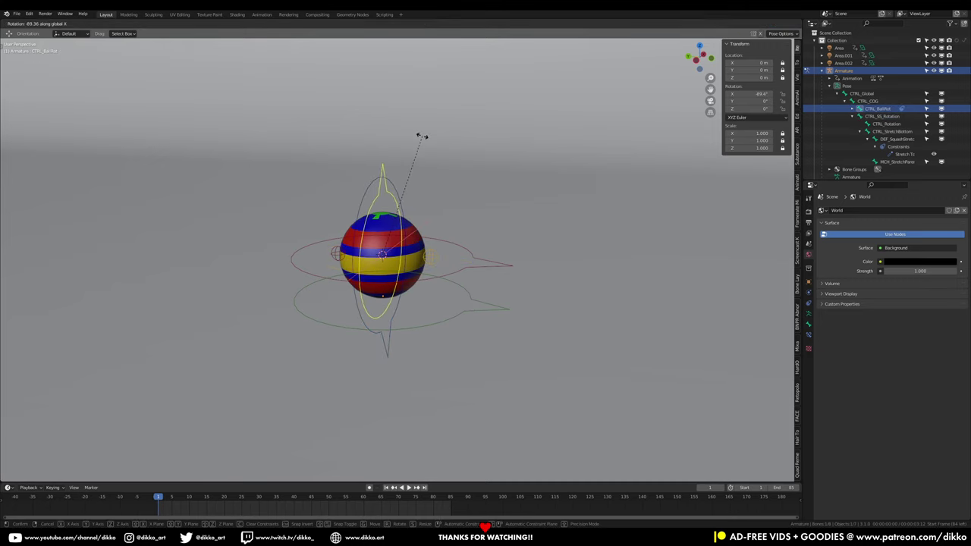
pyautogui.click(422, 136)
# Step: Try stretching the ball sideways by moving the CTRL_Rotation control about 1.5 m along Y, and undo the move
pyautogui.click(430, 257)
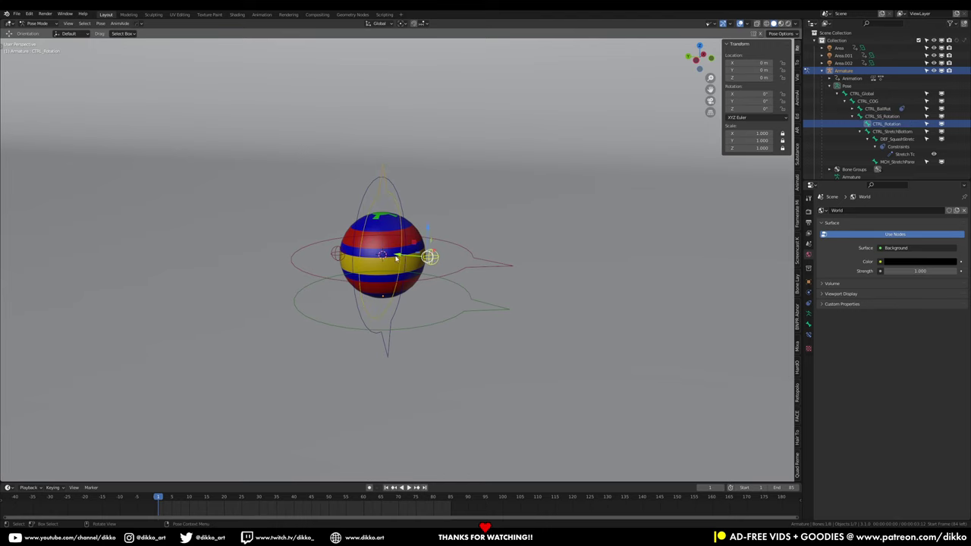
pyautogui.press('g')
pyautogui.press('y')
pyautogui.click(528, 291)
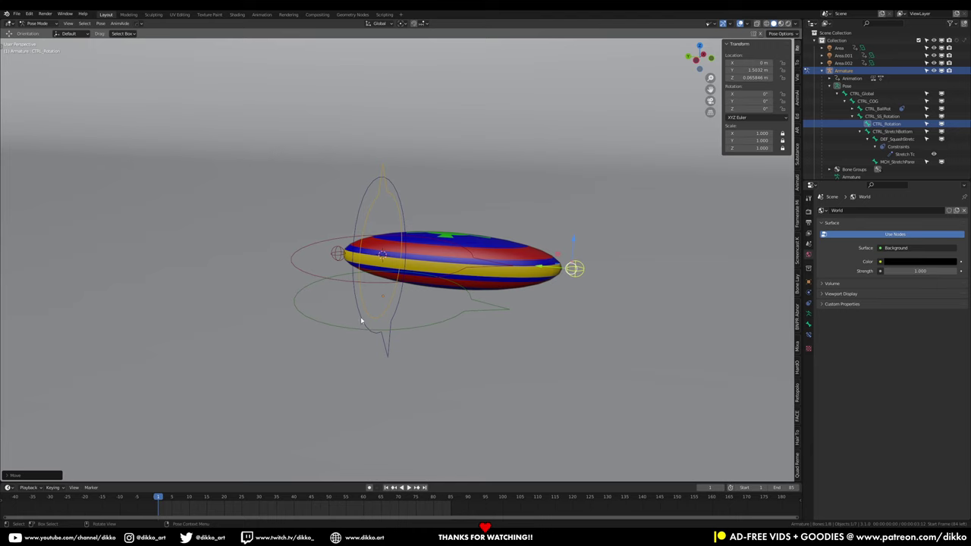
pyautogui.hotkey('ctrl', 'z')
# Step: Try rotating the CTRL_BallRot control freely with trackball rotation, and undo it
pyautogui.click(362, 214)
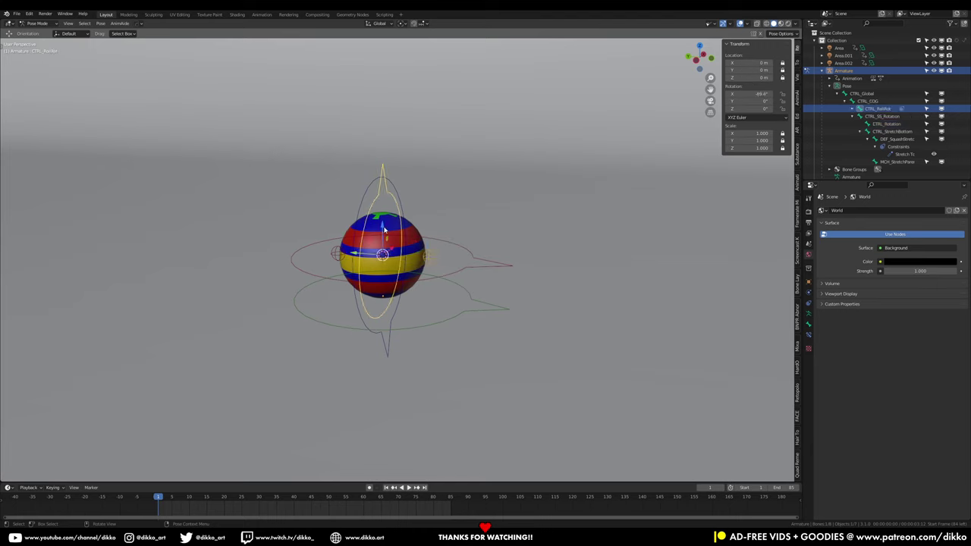
pyautogui.press('t')
pyautogui.press('z')
pyautogui.press('Escape')
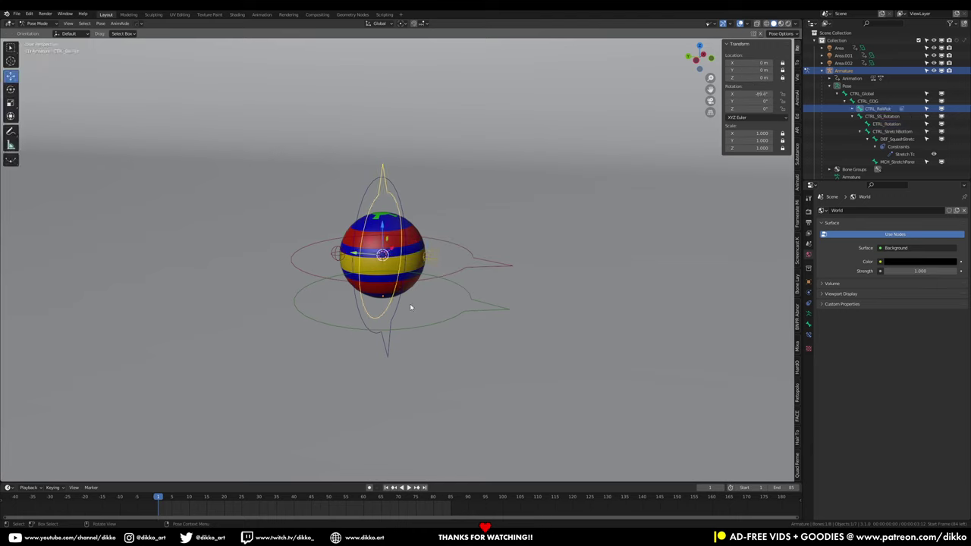
pyautogui.press('r')
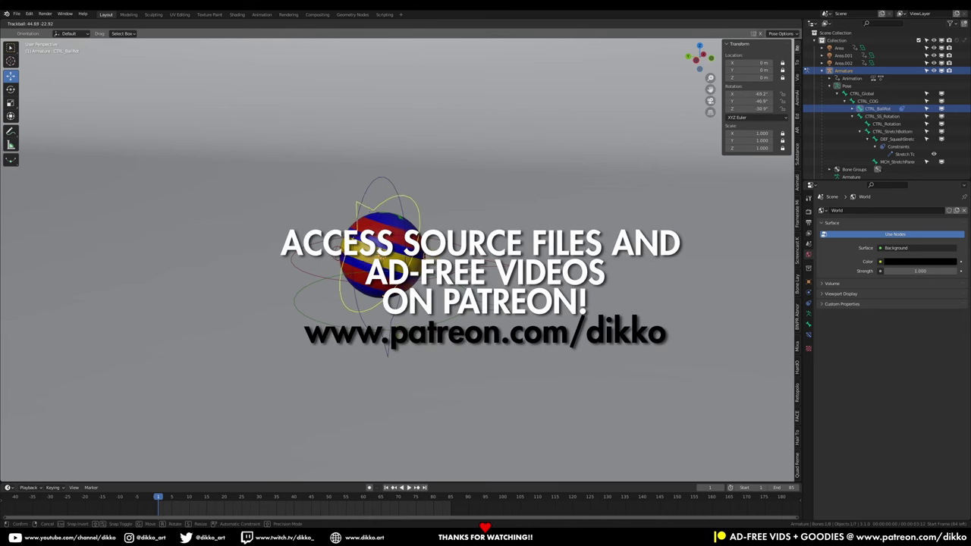
pyautogui.click(420, 315)
pyautogui.hotkey('ctrl', 'z')
# Step: Rotate the CTRL_BallRot control around the global X axis so the ball's stripes tilt
pyautogui.press('r')
pyautogui.press('r')
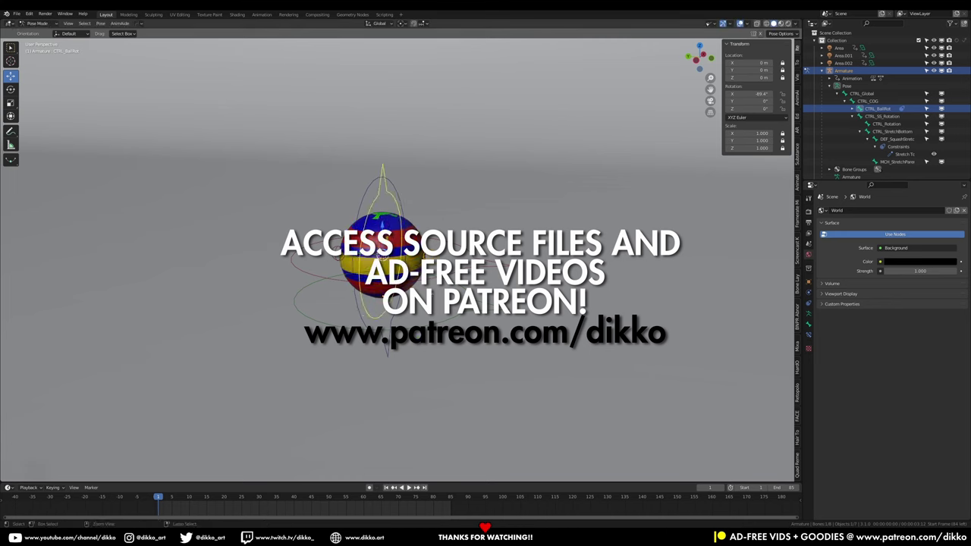
pyautogui.press('r')
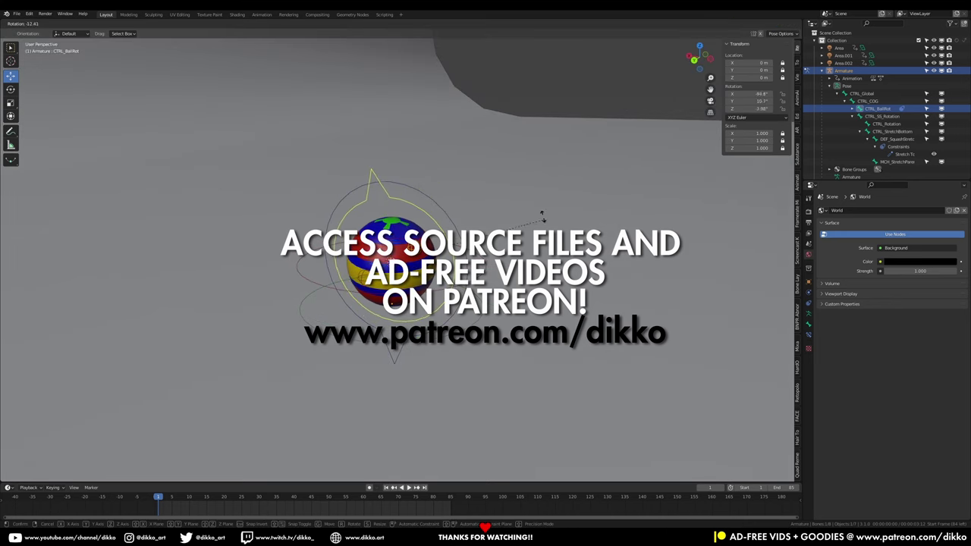
pyautogui.press('x')
pyautogui.click(517, 284)
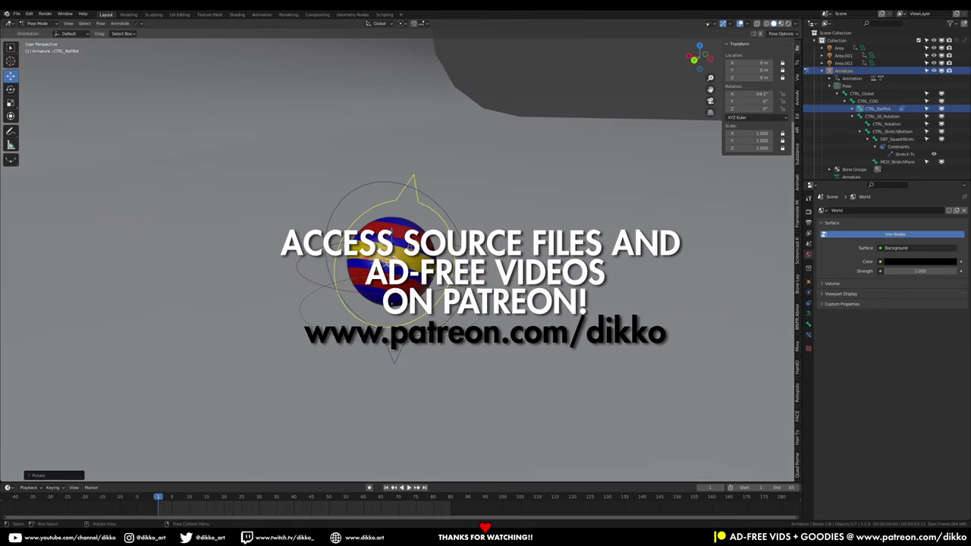
# Step: Rotate the CTRL_BallRot control around its local Y axis
pyautogui.press('r')
pyautogui.press('z')
pyautogui.press('y')
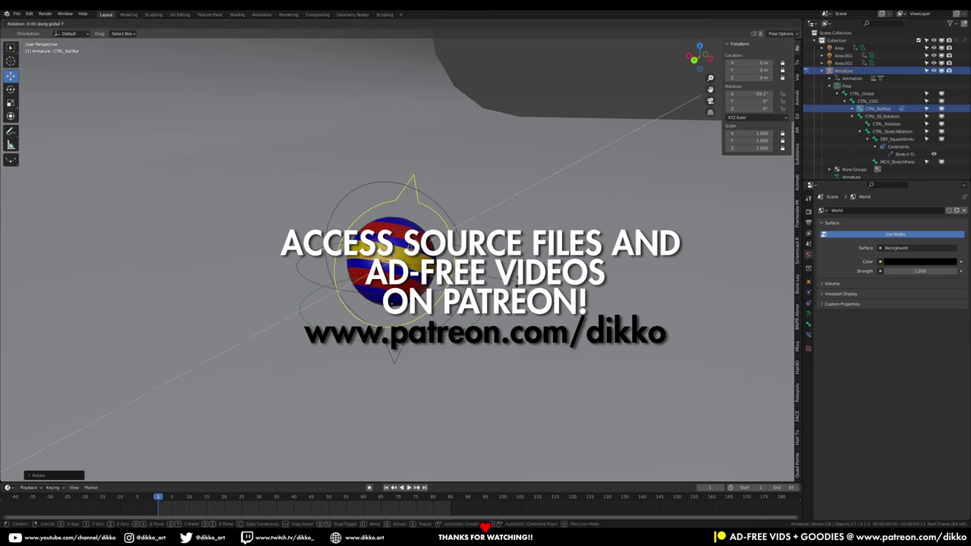
pyautogui.press('y')
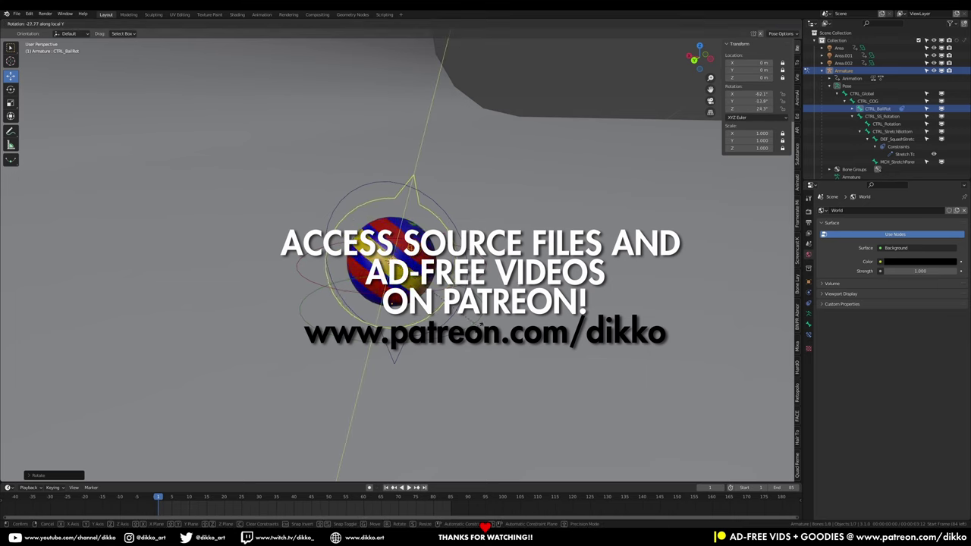
pyautogui.click(448, 348)
# Step: Select the CTRL_Rotation control beside the ball and start moving it to stretch the rotated ball
pyautogui.moveTo(448, 348); pyautogui.dragTo(309, 294, button='middle')
pyautogui.click(433, 258)
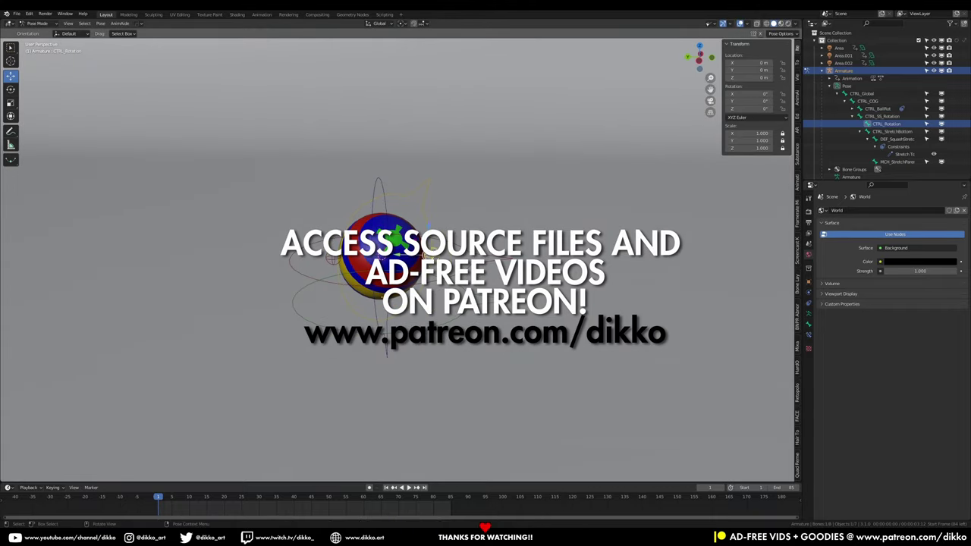
pyautogui.press('g')
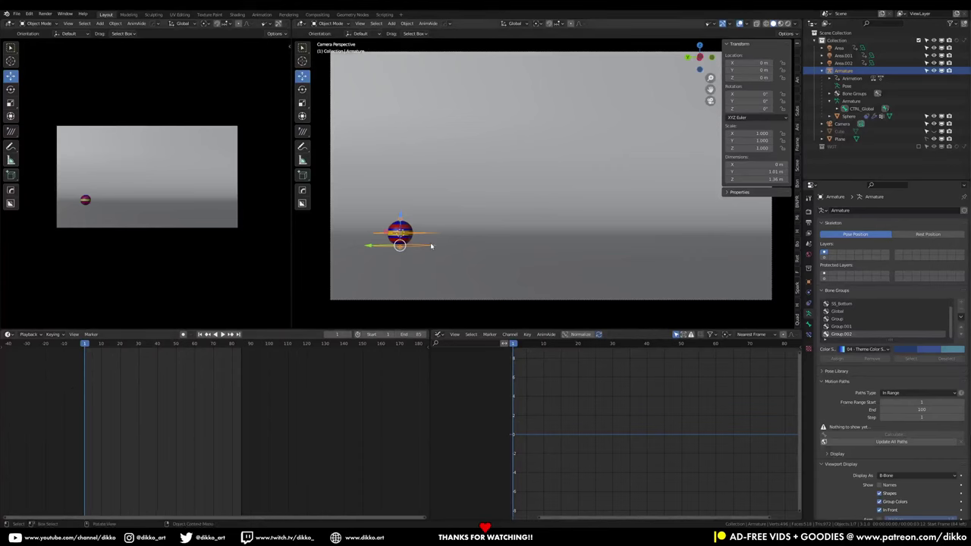
# Step: Switch the armature to Pose Mode and select the CTRL_COG control
pyautogui.click(334, 24)
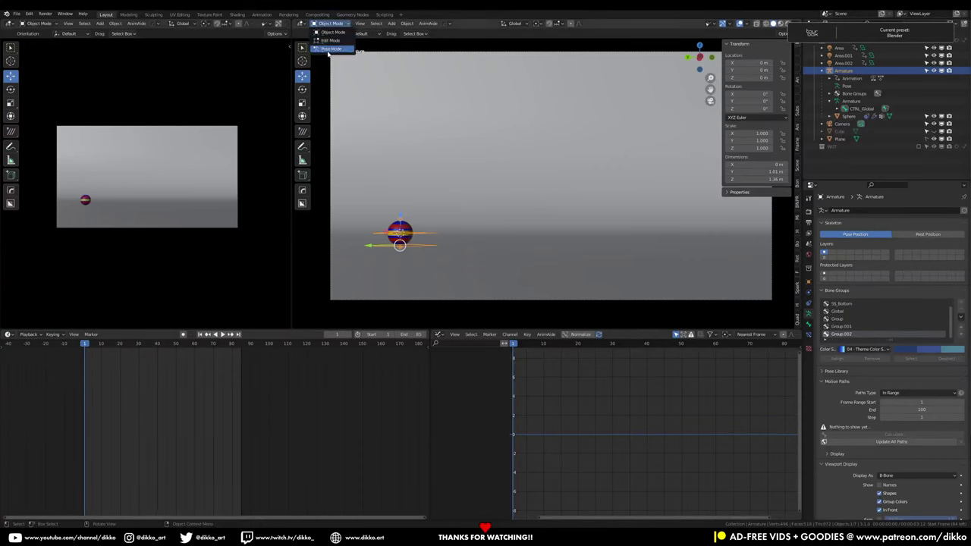
pyautogui.click(327, 51)
pyautogui.click(430, 236)
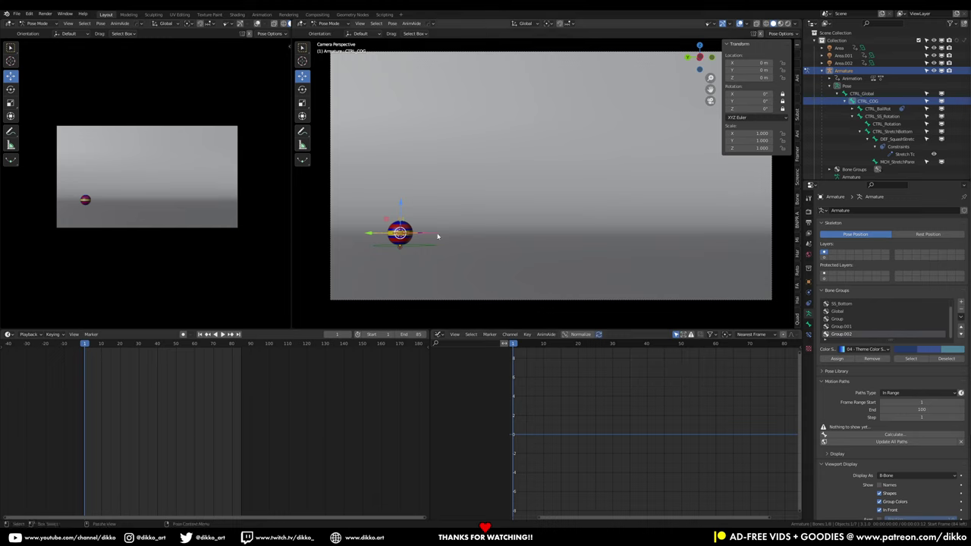
# Step: Insert a Location keyframe for the CTRL_COG control at frame 1
pyautogui.scroll(2, 175, 191)
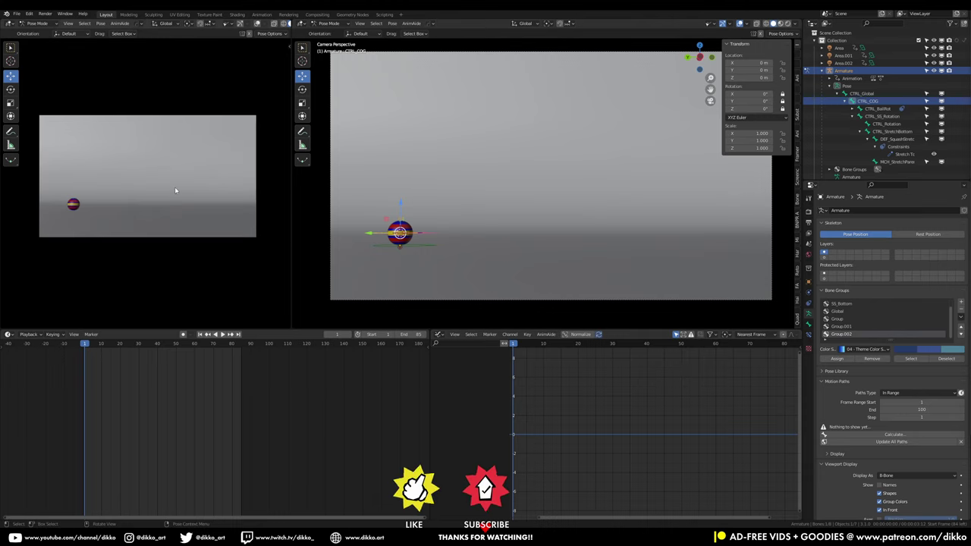
pyautogui.keyDown('shift'); pyautogui.moveTo(174, 190); pyautogui.dragTo(178, 203, button='middle'); pyautogui.keyUp('shift')
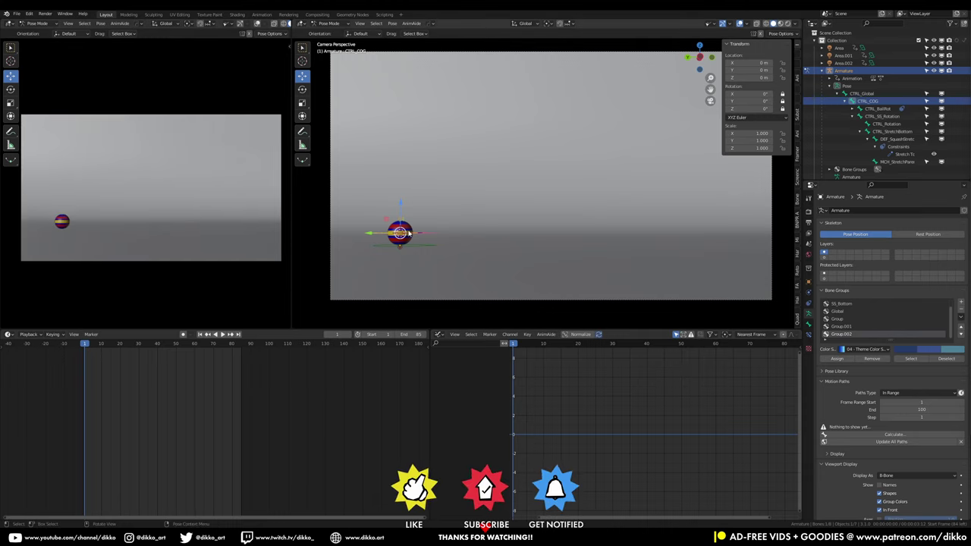
pyautogui.moveTo(400, 233); pyautogui.dragTo(410, 245, button='middle')
pyautogui.press('KP_Decimal')
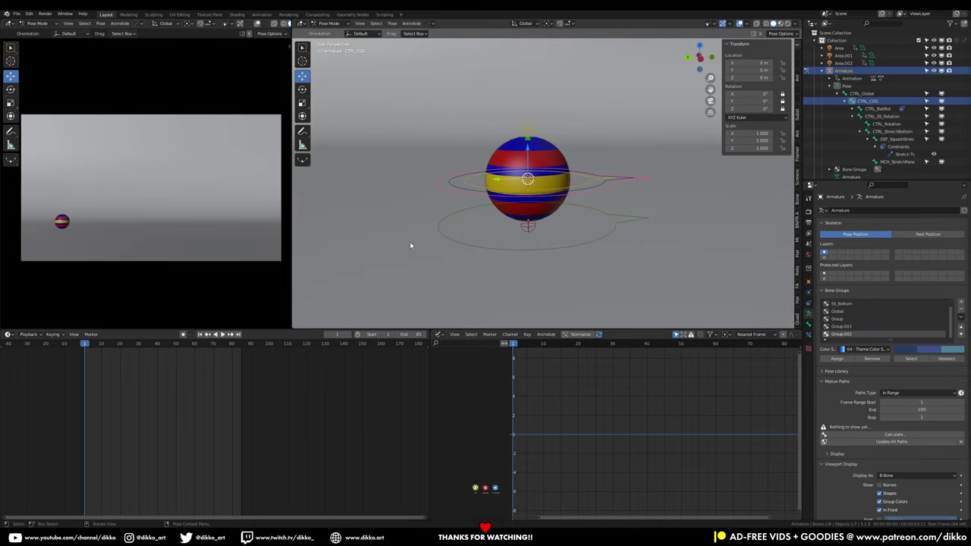
pyautogui.press('i')
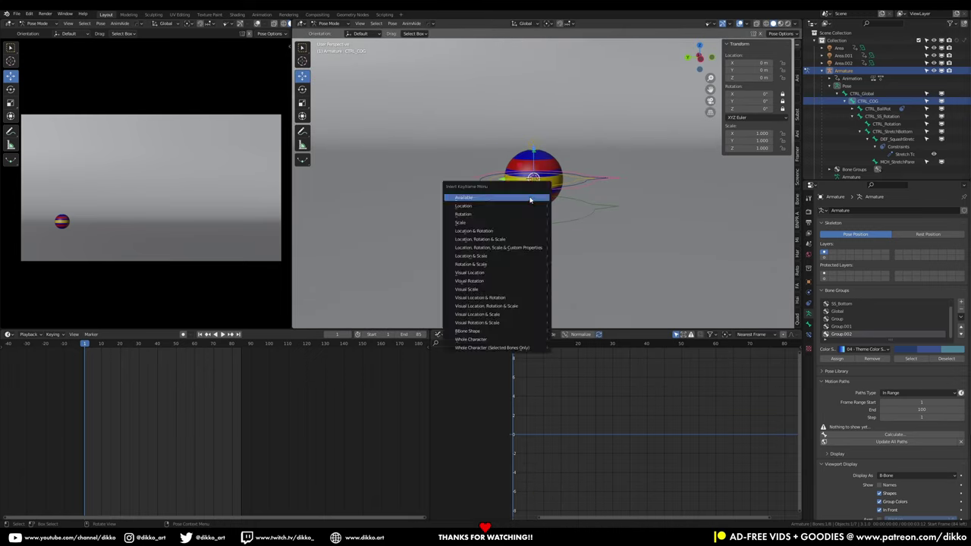
pyautogui.click(505, 212)
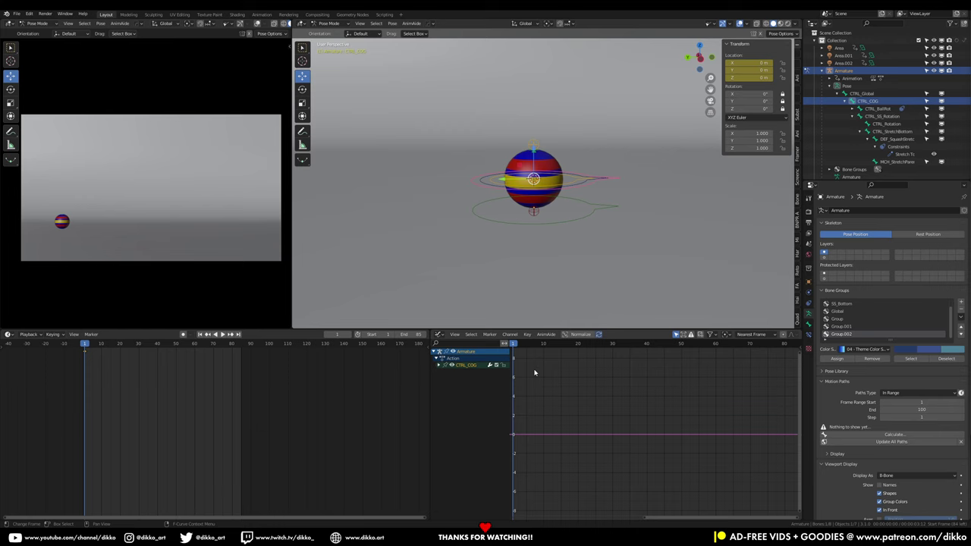
# Step: Set the interpolation of the CTRL_COG keyframe at frame 1 to Linear
pyautogui.moveTo(103, 366); pyautogui.dragTo(67, 346)
pyautogui.press('t')
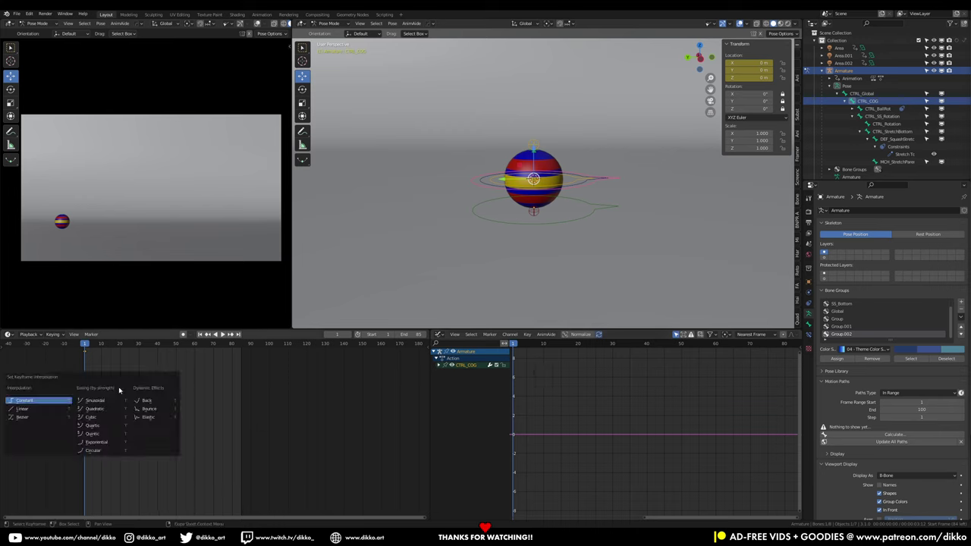
pyautogui.click(38, 413)
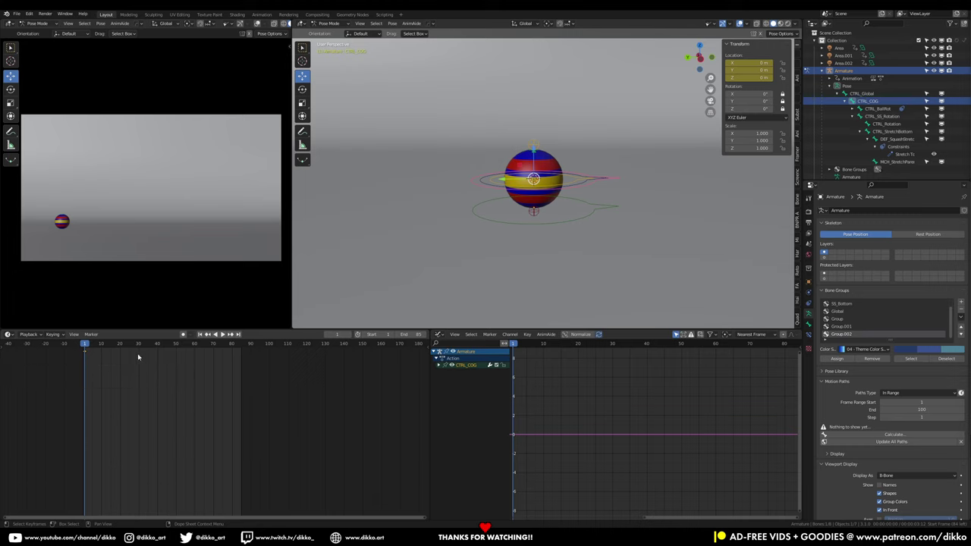
# Step: Go to frame 76 and turn on the gizmos in the camera viewport
pyautogui.click(224, 348)
pyautogui.moveTo(223, 348); pyautogui.dragTo(225, 348)
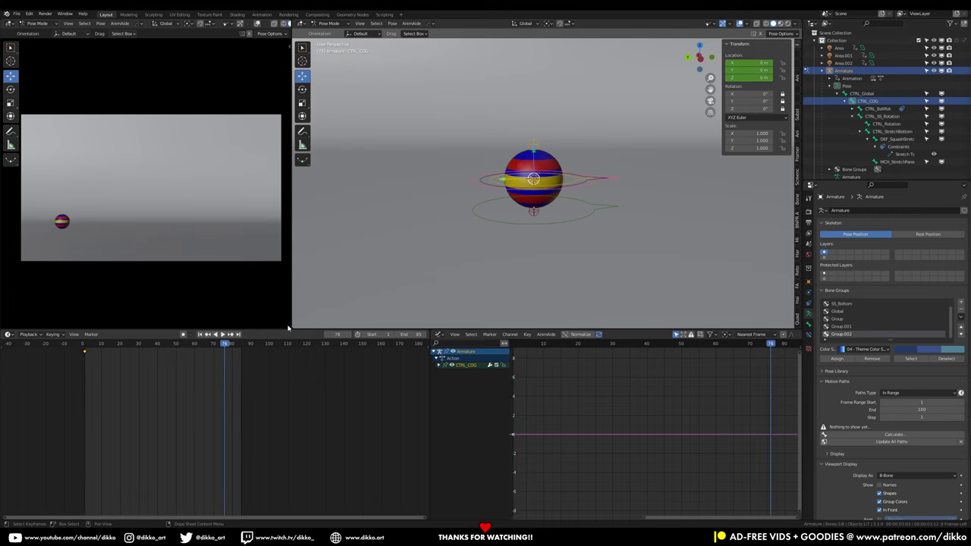
pyautogui.scroll(-2, 547, 205)
pyautogui.click(570, 181)
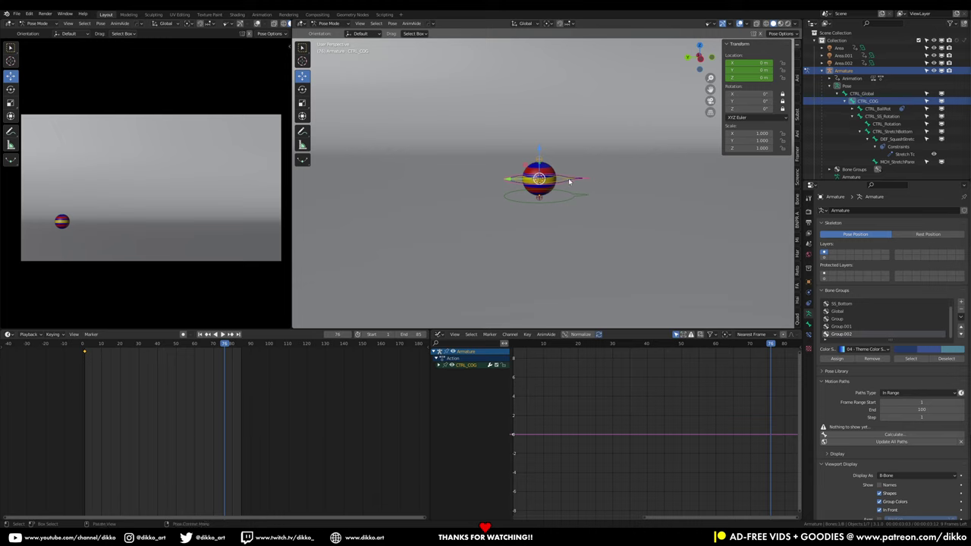
pyautogui.keyDown('shift'); pyautogui.moveTo(626, 204); pyautogui.dragTo(607, 210, button='middle'); pyautogui.keyUp('shift')
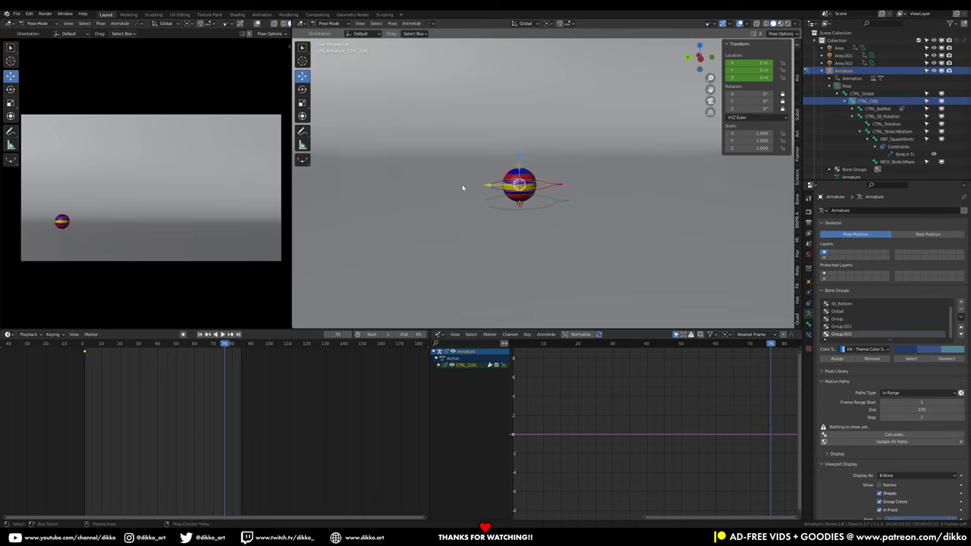
pyautogui.click(240, 24)
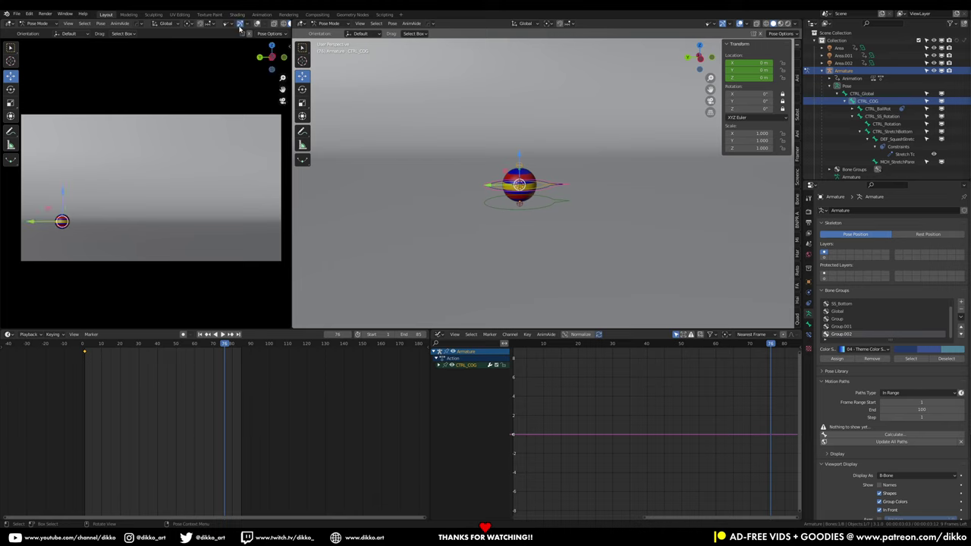
# Step: Move the CTRL_COG control to about -13.86 m along Y and key it at frame 76 with auto keying turned on
pyautogui.moveTo(32, 227); pyautogui.dragTo(241, 221)
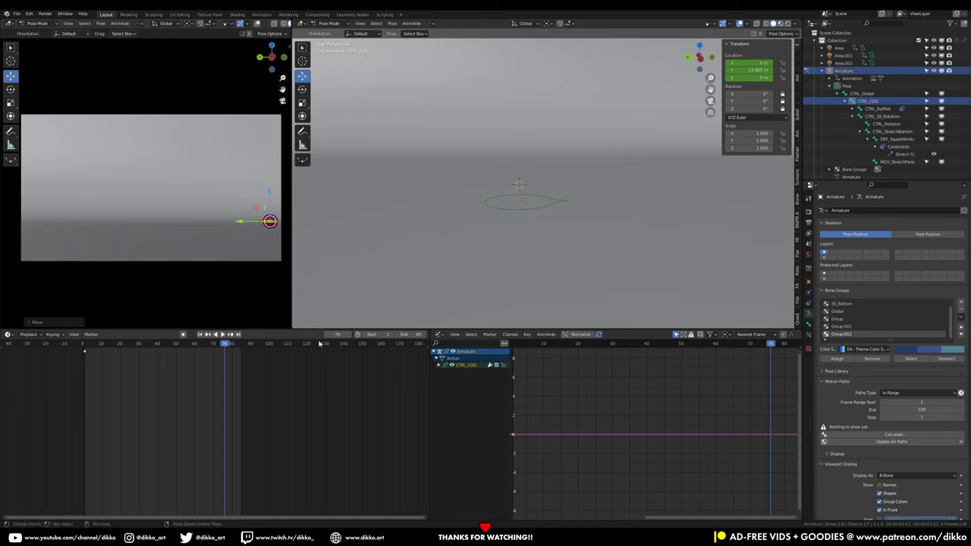
pyautogui.click(182, 335)
pyautogui.moveTo(245, 223); pyautogui.dragTo(241, 223)
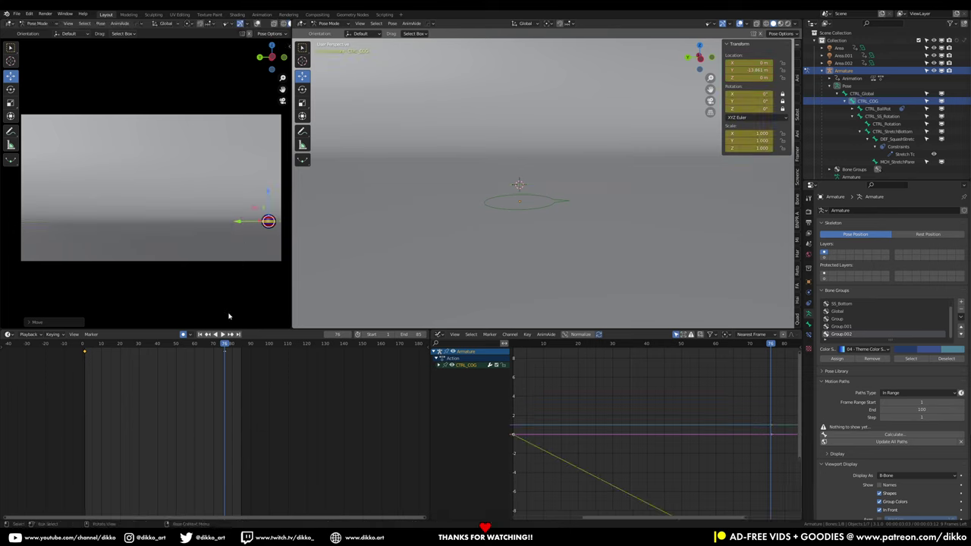
# Step: Examine the CTRL_COG motion curve in the Graph Editor and play the ball's linear movement from the first frame
pyautogui.scroll(-6, 653, 447)
pyautogui.moveTo(646, 455); pyautogui.dragTo(622, 392, button='middle')
pyautogui.scroll(1, 624, 396)
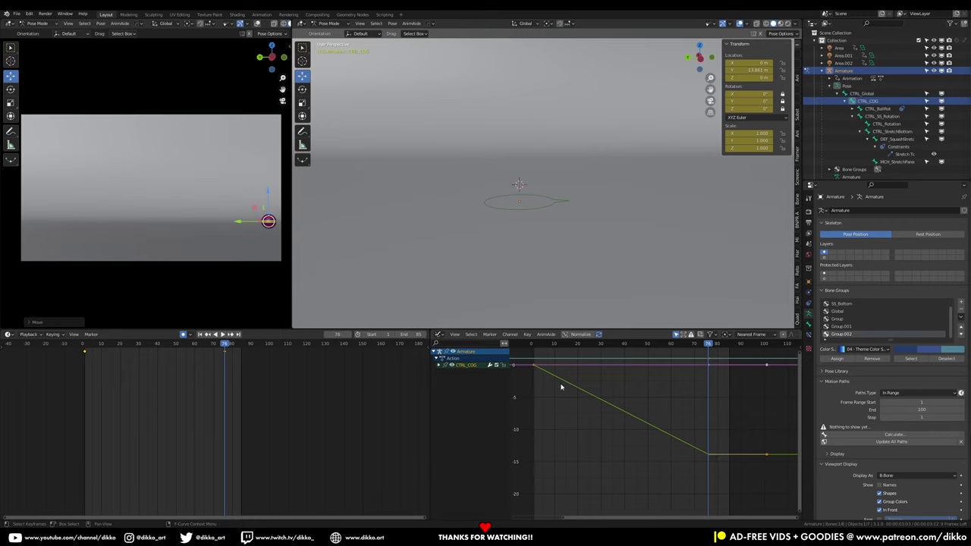
pyautogui.moveTo(661, 245); pyautogui.dragTo(583, 225, button='middle')
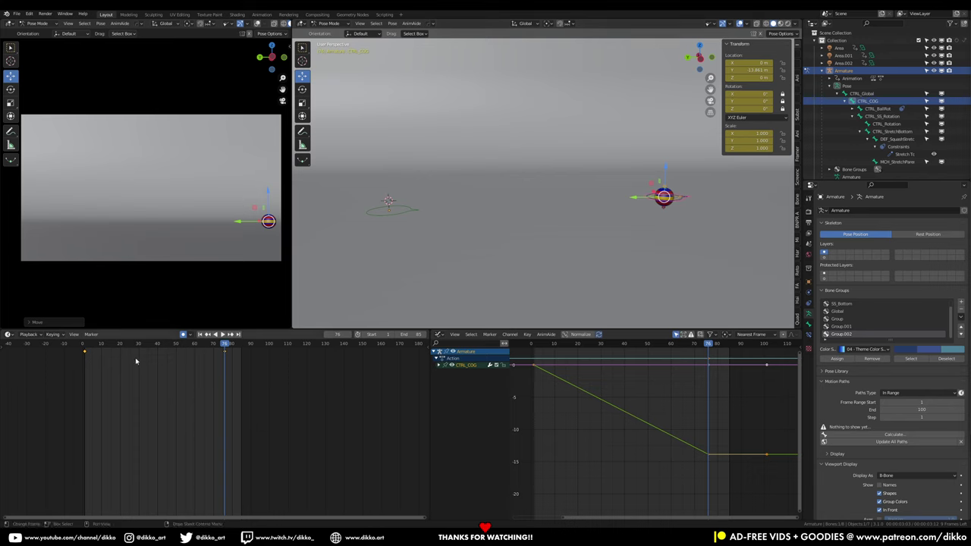
pyautogui.moveTo(225, 346); pyautogui.dragTo(73, 389)
pyautogui.press('space')
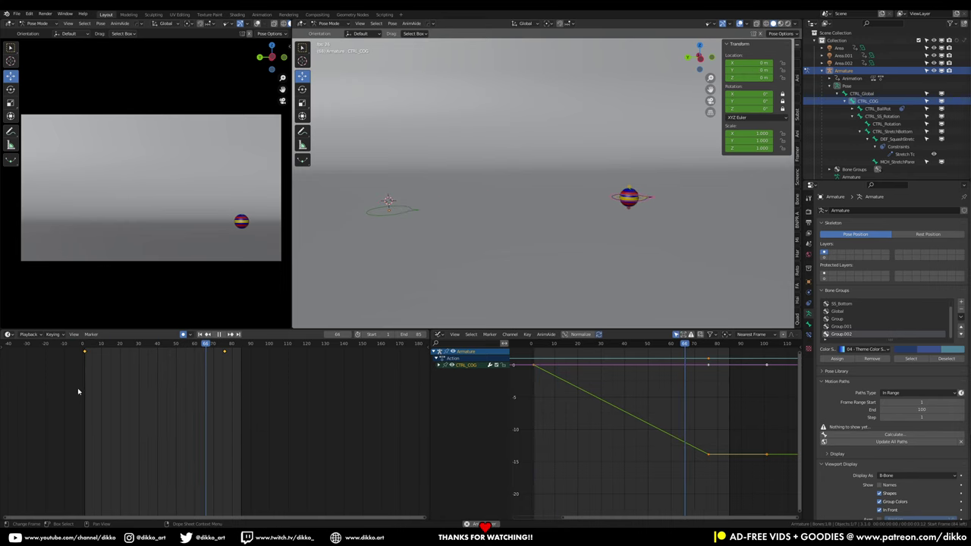
pyautogui.press('space')
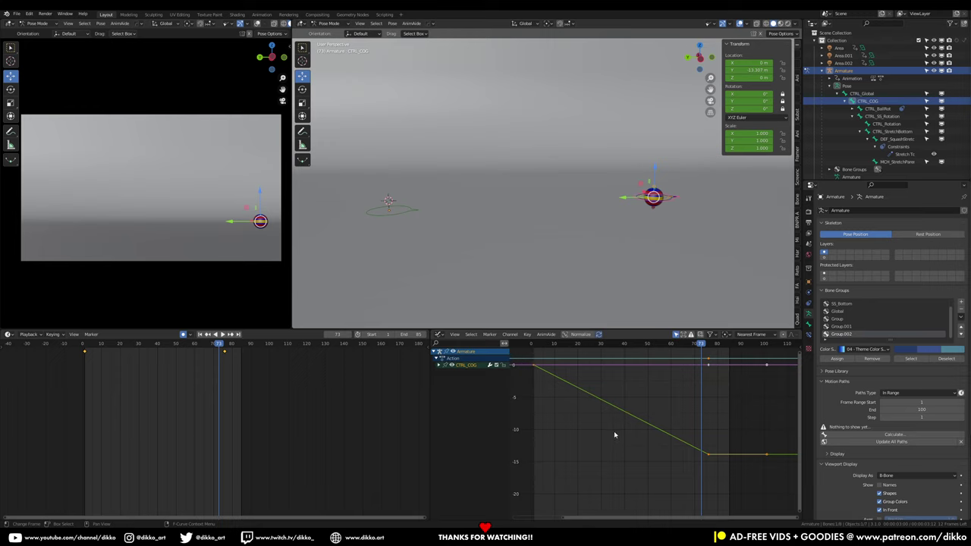
# Step: Set the CTRL_COG keyframes' interpolation to Bezier and play back the eased movement
pyautogui.press('t')
pyautogui.click(606, 441)
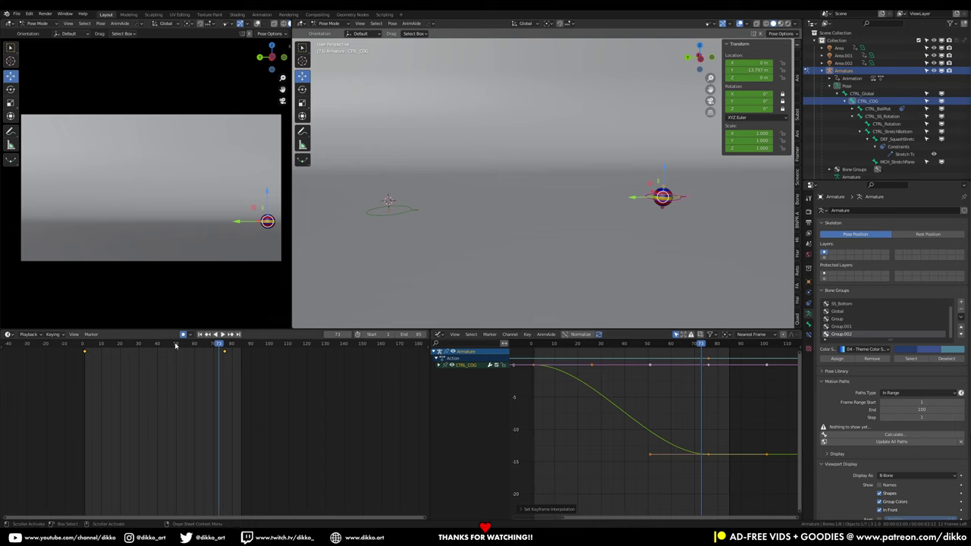
pyautogui.press('space')
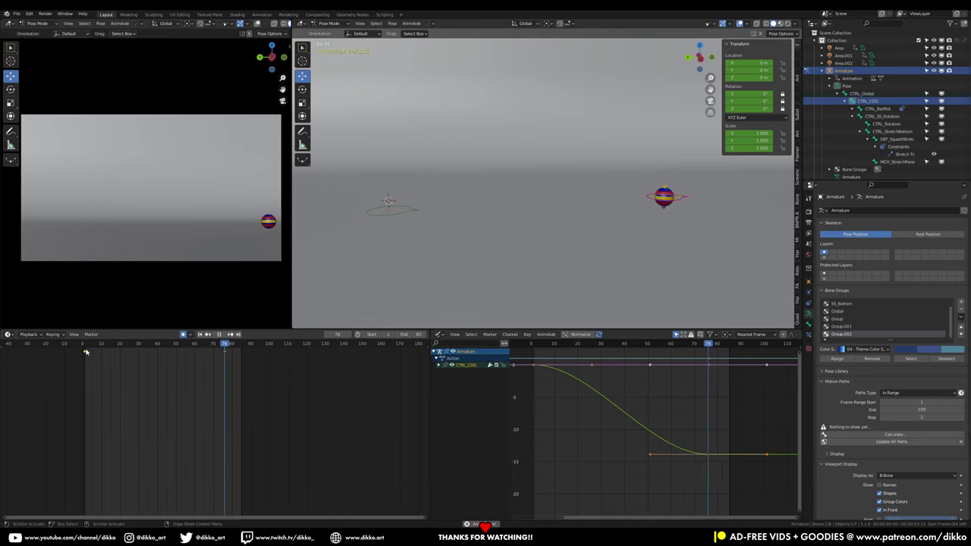
# Step: Set the CTRL_COG keyframes' interpolation to Linear and return to the first frame
pyautogui.press('space')
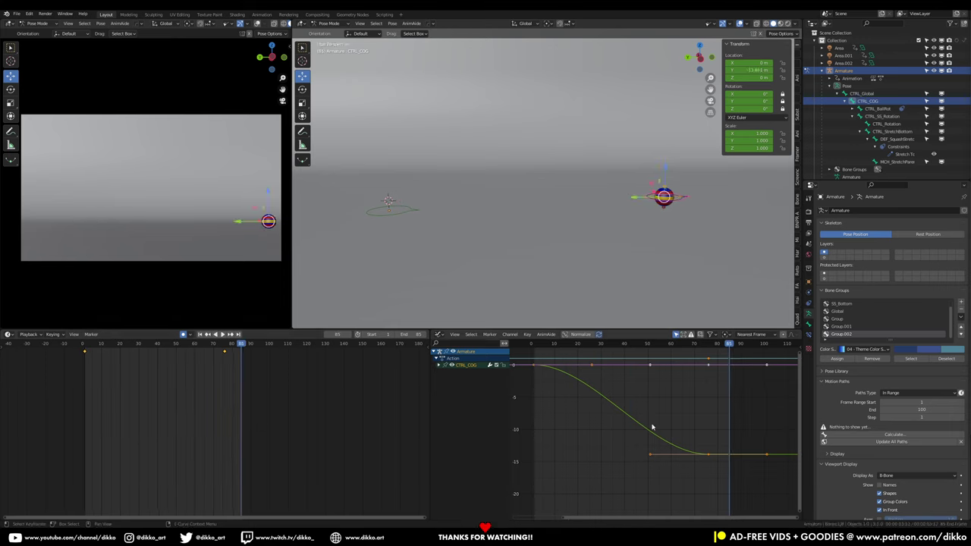
pyautogui.press('t')
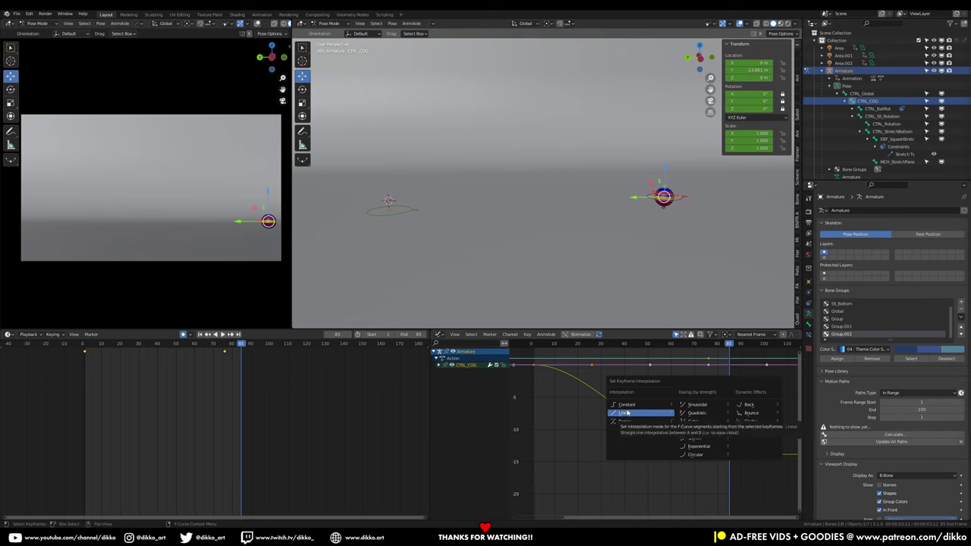
pyautogui.click(628, 413)
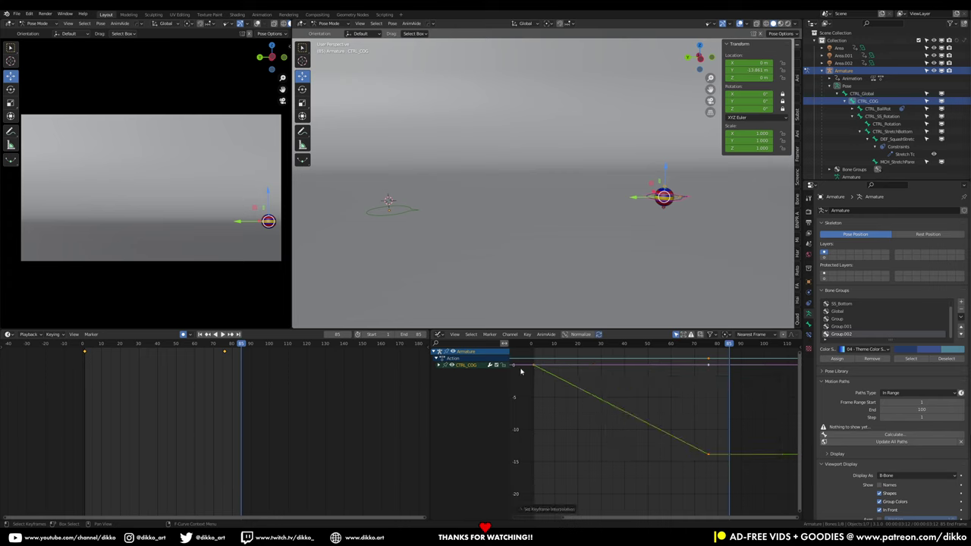
pyautogui.hotkey('shift', 'Left')
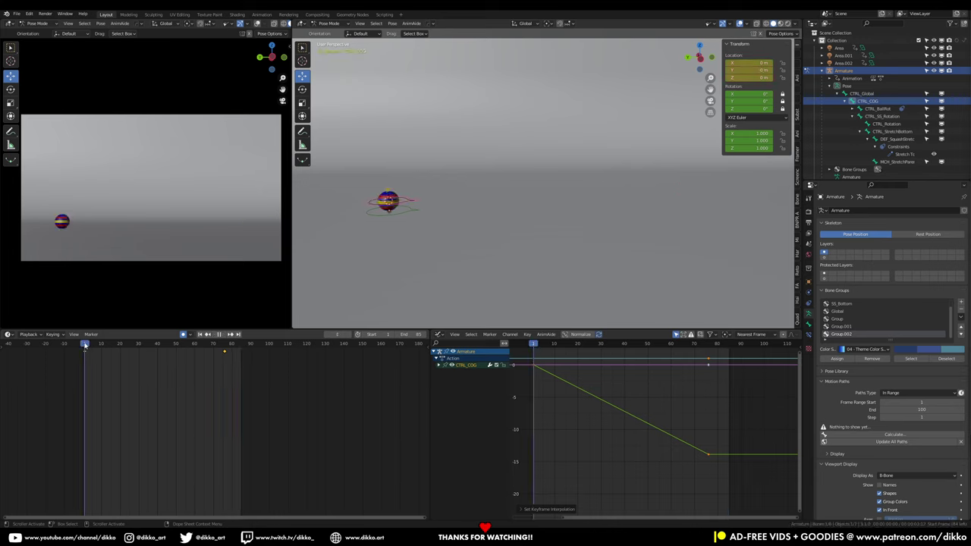
# Step: Copy the CTRL_COG keyframe from frame 1 to frame 10 and play back the delayed start of the ball's travel
pyautogui.keyDown('ctrl'); pyautogui.moveTo(99, 388); pyautogui.dragTo(228, 369, button='middle'); pyautogui.keyUp('ctrl')
pyautogui.scroll(4, 189, 366)
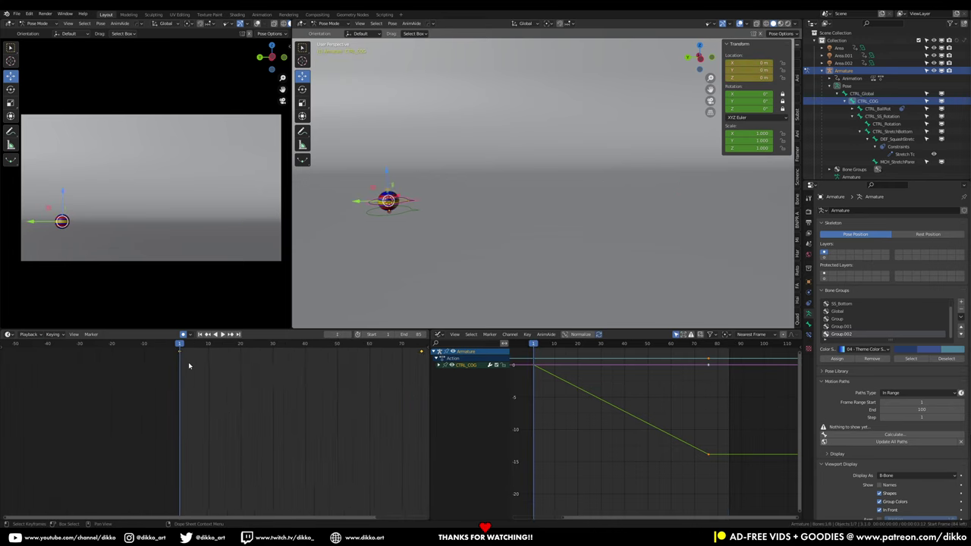
pyautogui.scroll(-1, 192, 369)
pyautogui.moveTo(189, 369)
pyautogui.mouseDown()
pyautogui.moveTo(156, 352)
pyautogui.moveTo(188, 366)
pyautogui.mouseUp()
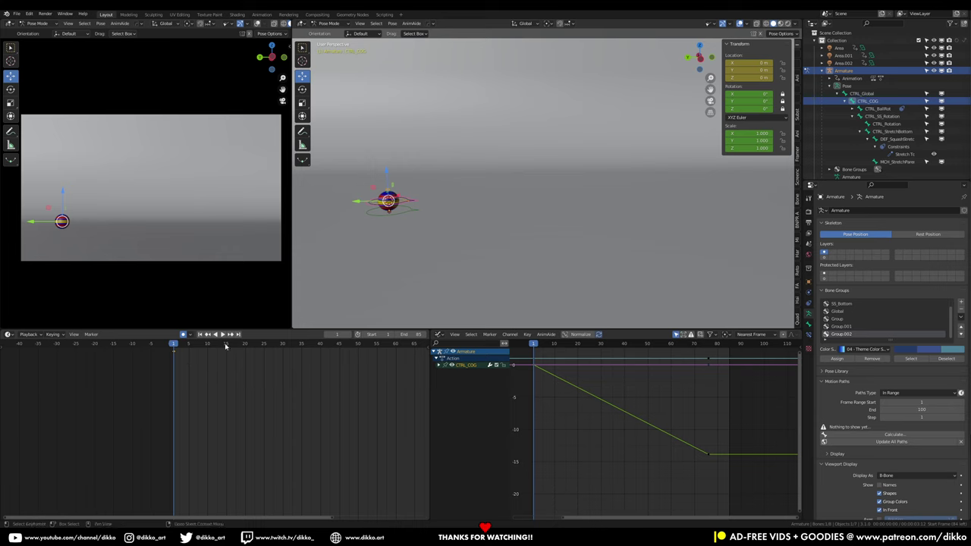
pyautogui.click(210, 346)
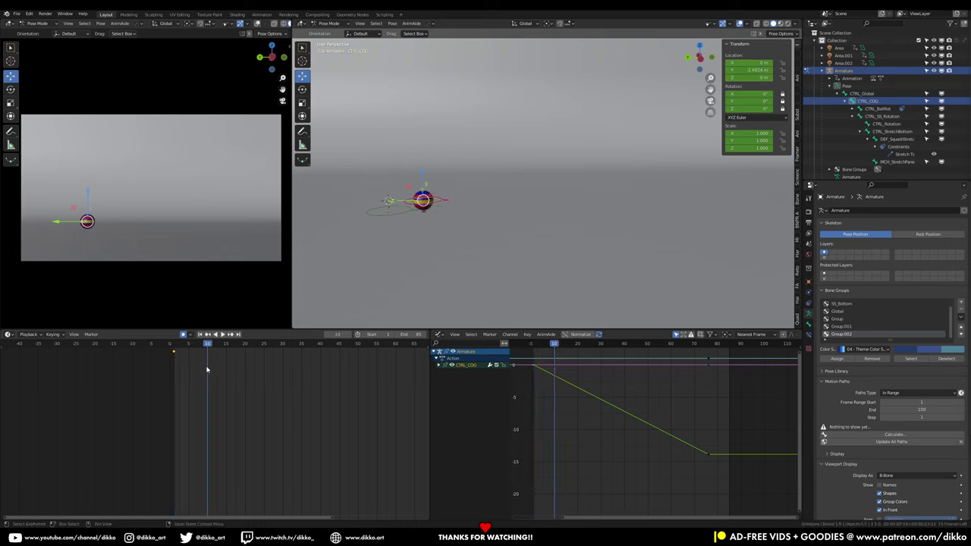
pyautogui.hotkey('ctrl', 'v')
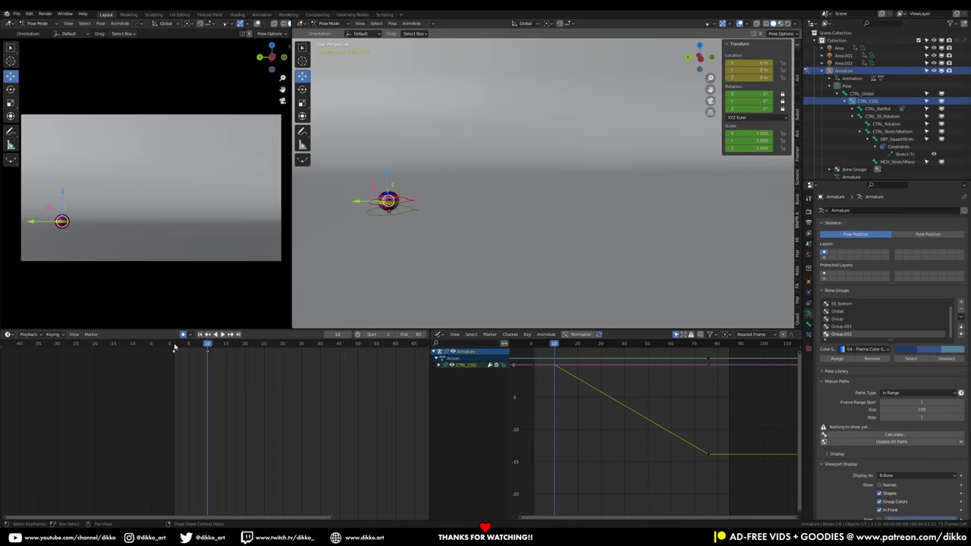
pyautogui.press('space')
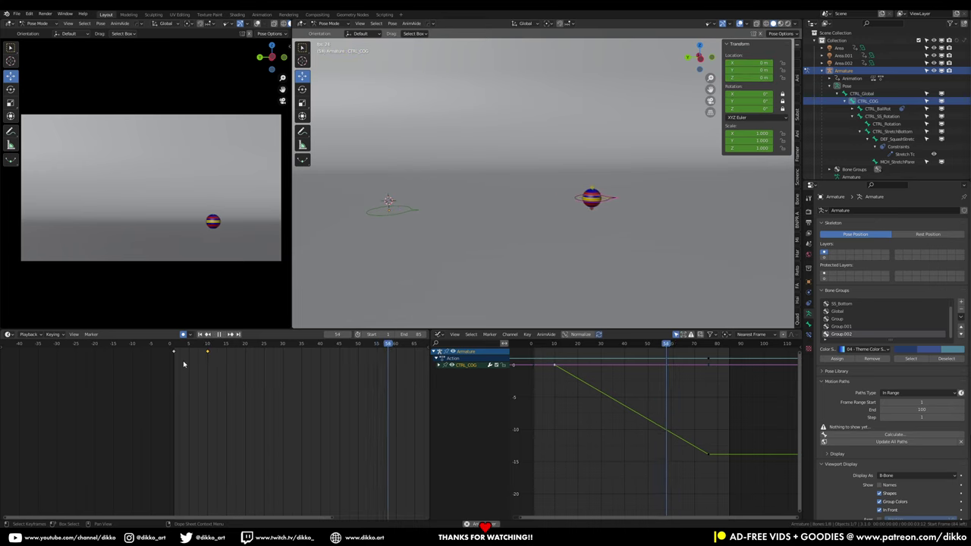
pyautogui.press('space')
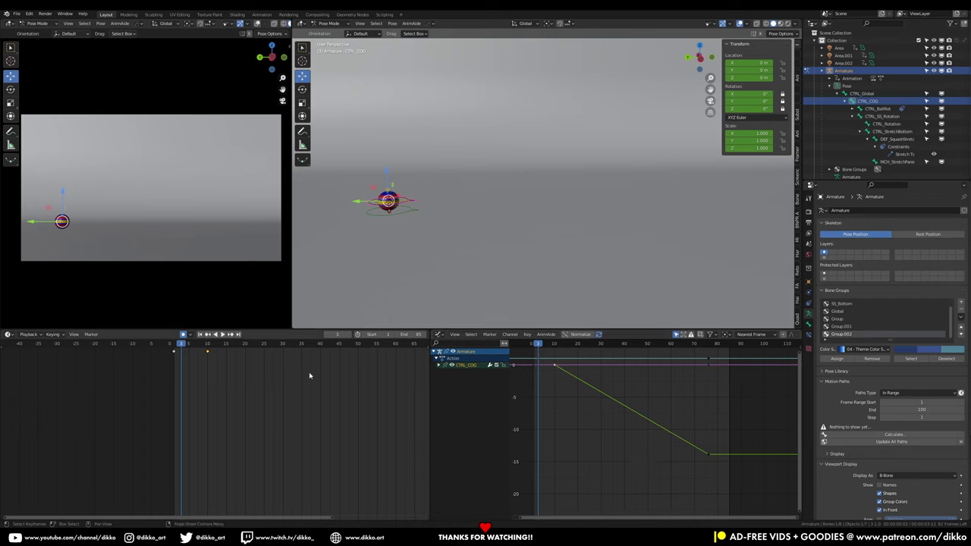
# Step: At frame 10, calculate the CTRL_COG motion path for frames 1 to 100 at Heads and switch the large viewport to the camera view
pyautogui.scroll(-5, 333, 387)
pyautogui.moveTo(351, 382); pyautogui.dragTo(304, 376, button='middle')
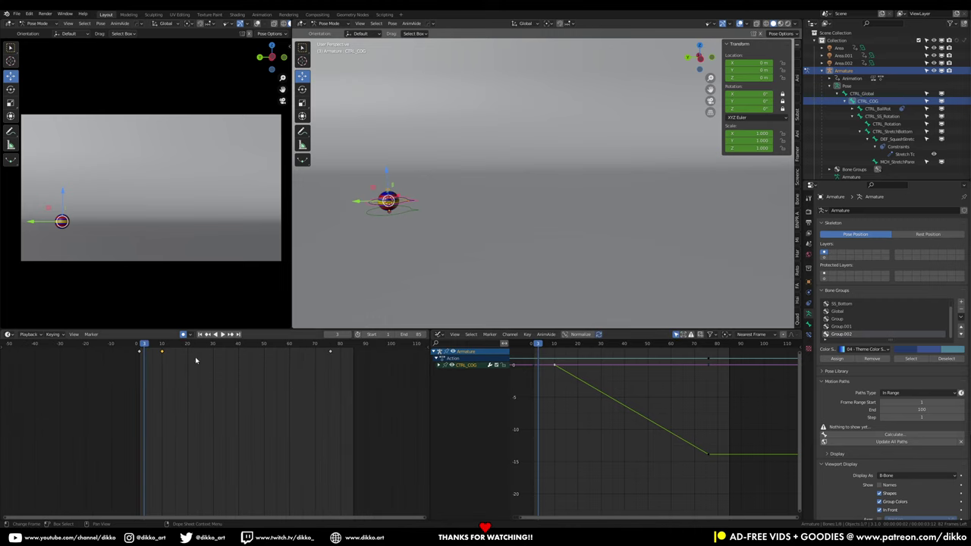
pyautogui.moveTo(144, 348); pyautogui.dragTo(163, 359)
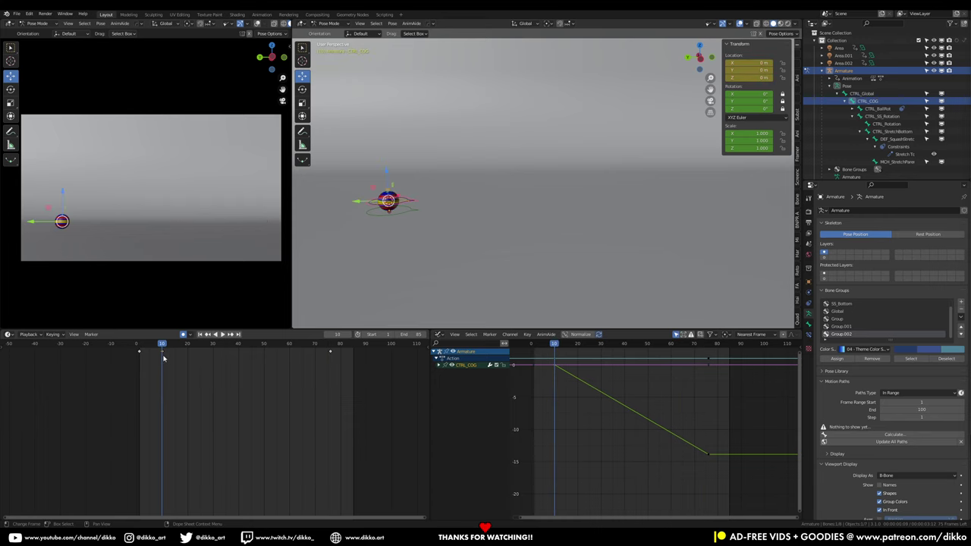
pyautogui.rightClick(422, 202)
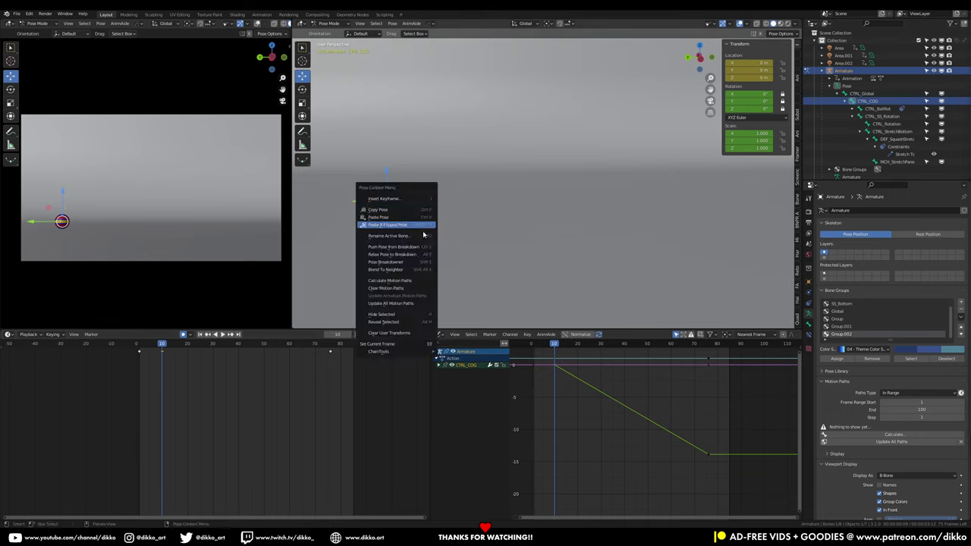
pyautogui.click(415, 281)
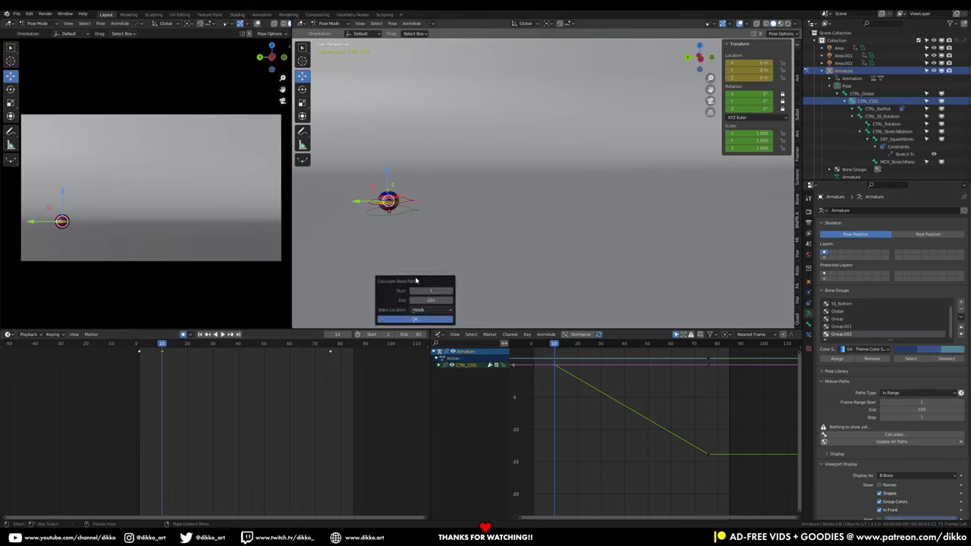
pyautogui.click(416, 320)
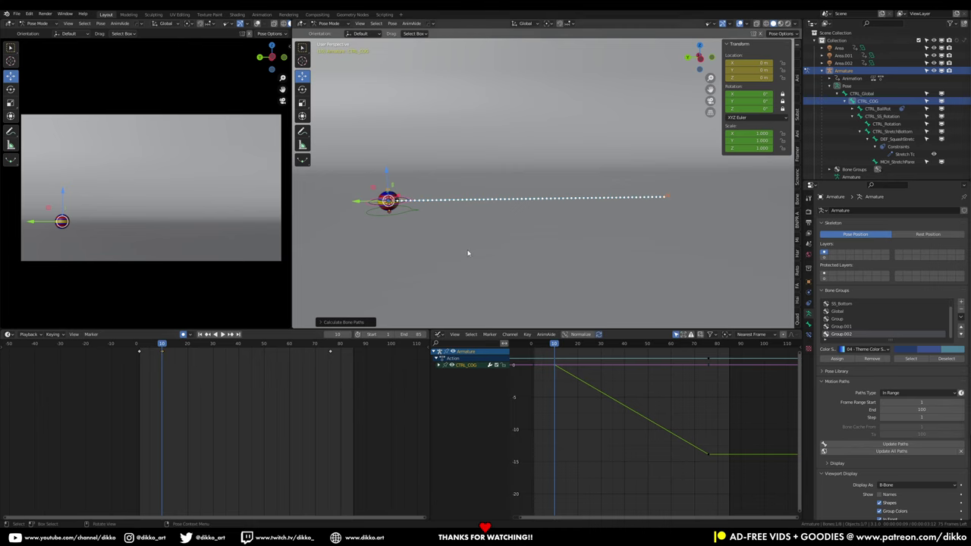
pyautogui.press('KP_0')
pyautogui.keyDown('shift'); pyautogui.moveTo(632, 259); pyautogui.dragTo(603, 261, button='middle'); pyautogui.keyUp('shift')
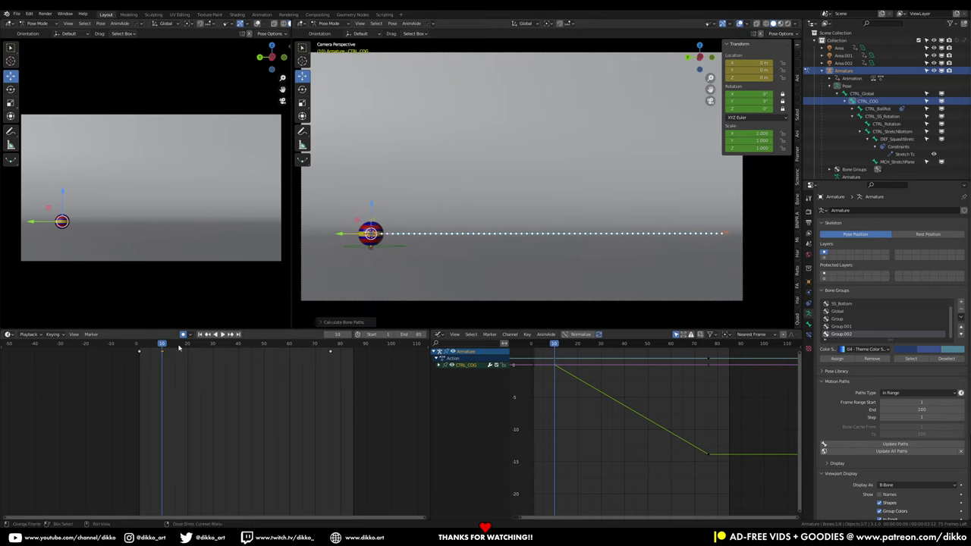
# Step: Advance to frame 18 and raise the CTRL_COG control to about 6.1 m along Z for the first bounce's peak
pyautogui.scroll(5, 162, 361)
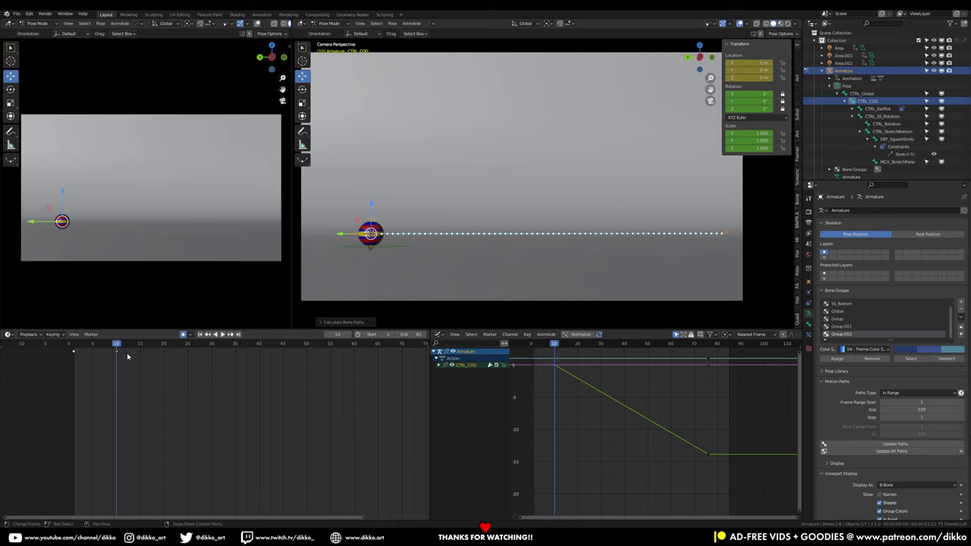
pyautogui.press('Right')
pyautogui.press('Right')
pyautogui.press('Right')
pyautogui.press('Right')
pyautogui.press('Right')
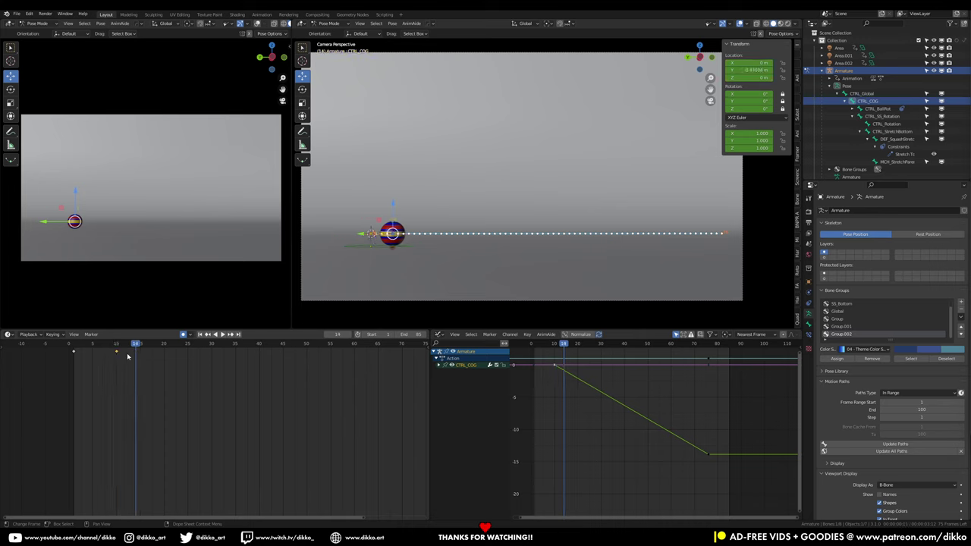
pyautogui.press('Right')
pyautogui.press('Right')
pyautogui.press('Right')
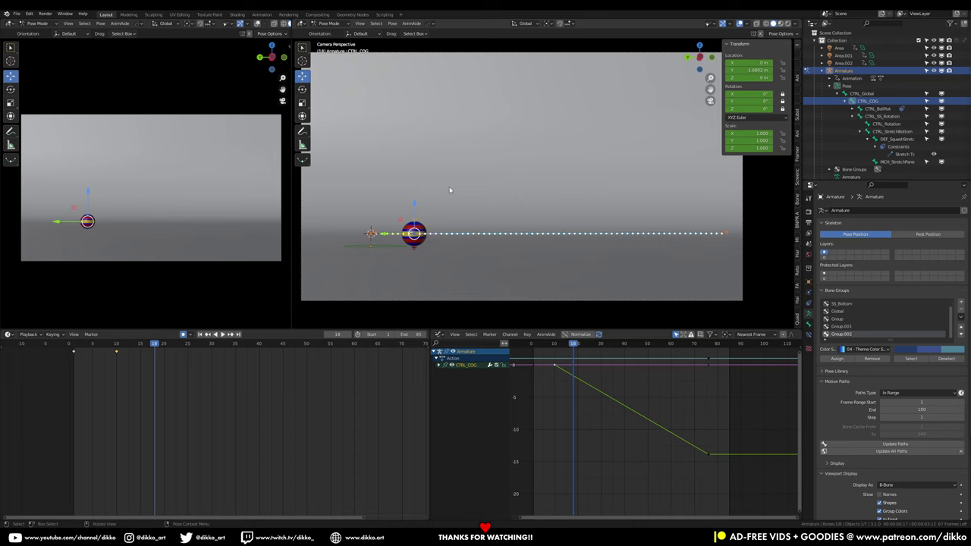
pyautogui.moveTo(414, 205); pyautogui.dragTo(418, 50)
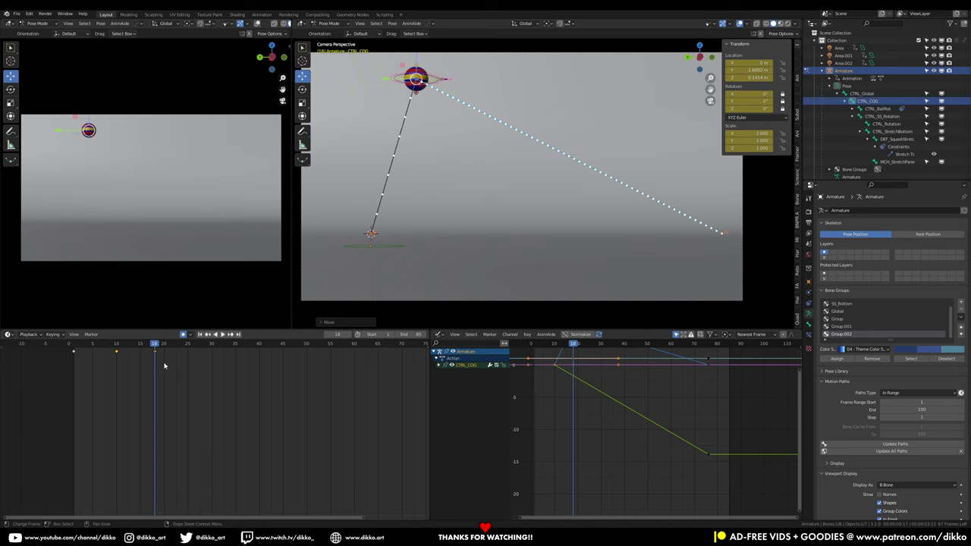
# Step: Advance to frame 26 and set CTRL_COG's Z location to 0 m for the first landing
pyautogui.press('Right')
pyautogui.press('Right')
pyautogui.press('Right')
pyautogui.press('Right')
pyautogui.press('Right')
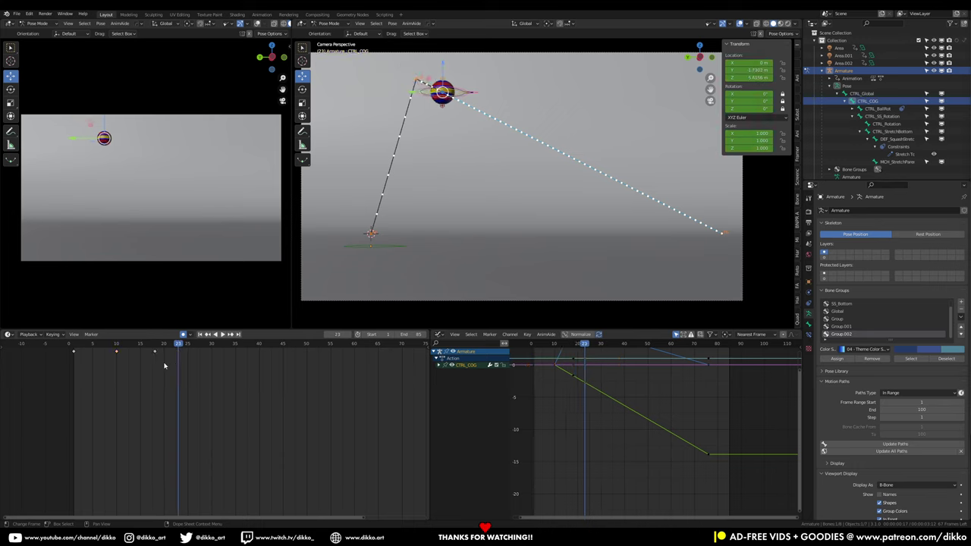
pyautogui.press('Right')
pyautogui.press('Right')
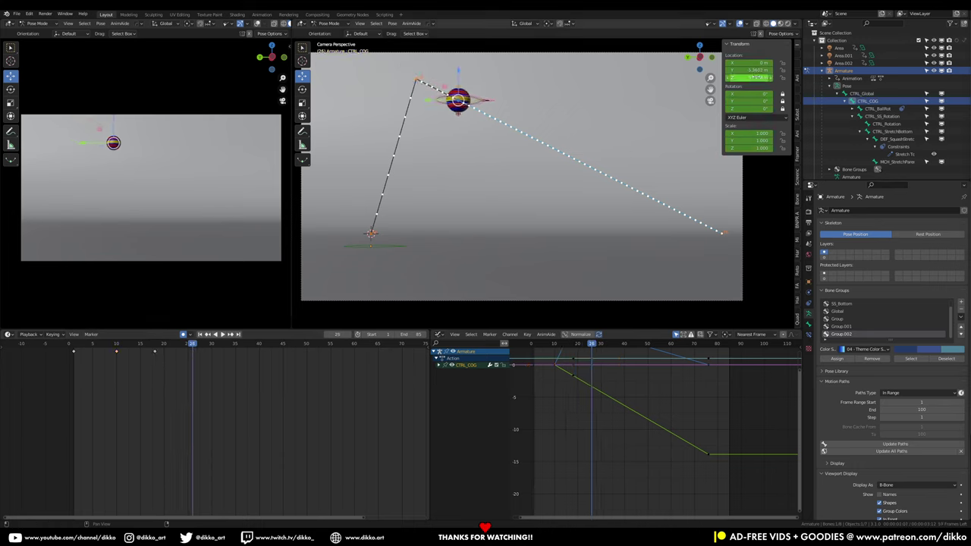
pyautogui.press('Right')
pyautogui.doubleClick(744, 78)
pyautogui.write('0')
pyautogui.press('Return')
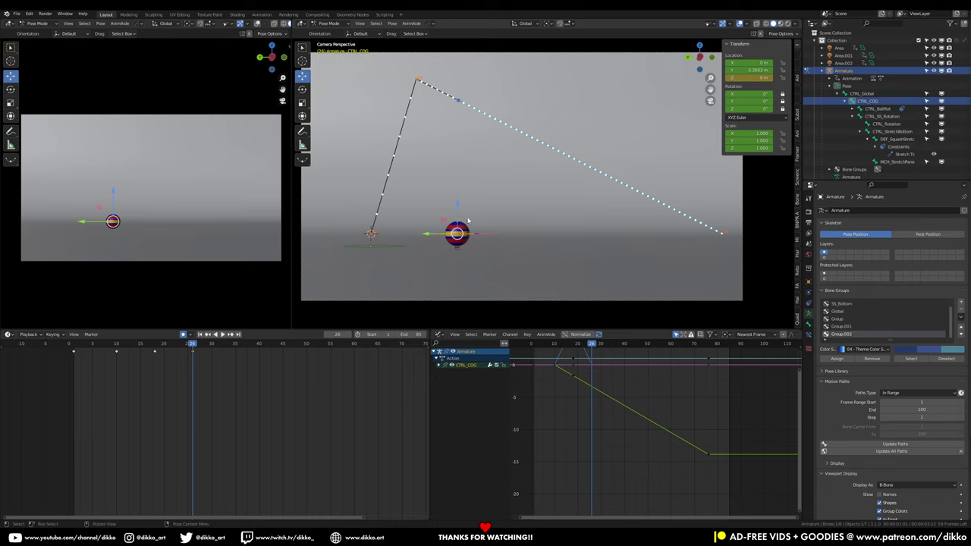
# Step: Recalculate the CTRL_COG motion path for frames 1 to 100 with the landing at frame 26
pyautogui.rightClick(477, 235)
pyautogui.click(477, 235)
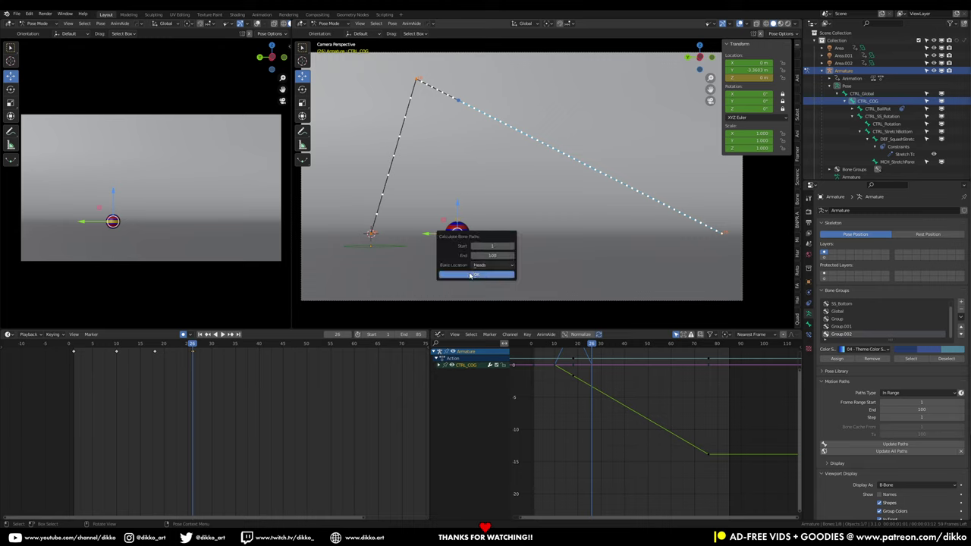
pyautogui.click(471, 274)
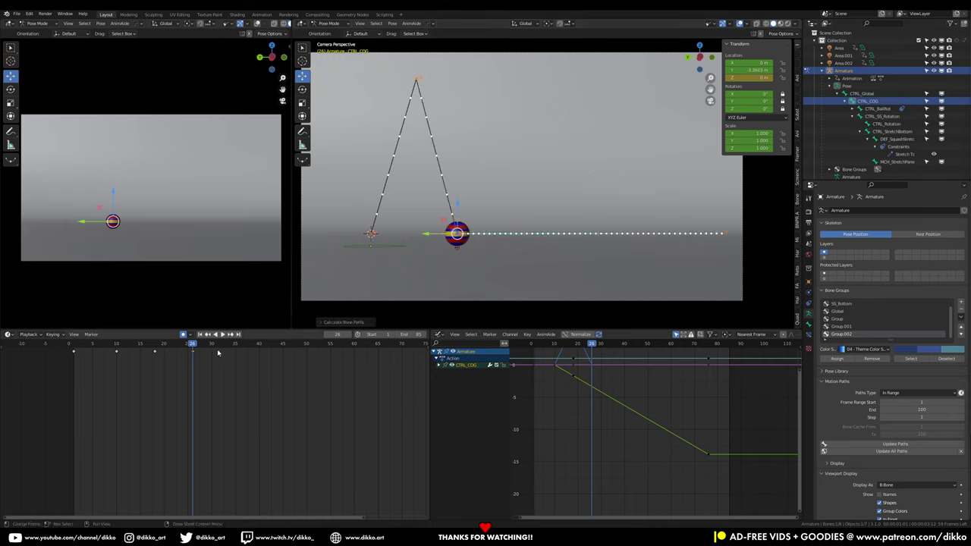
# Step: Go to frame 34 and raise the CTRL_COG control to about 4 m along Z for the second, lower bounce's peak
pyautogui.moveTo(594, 378); pyautogui.dragTo(592, 434, button='middle')
pyautogui.scroll(2, 586, 424)
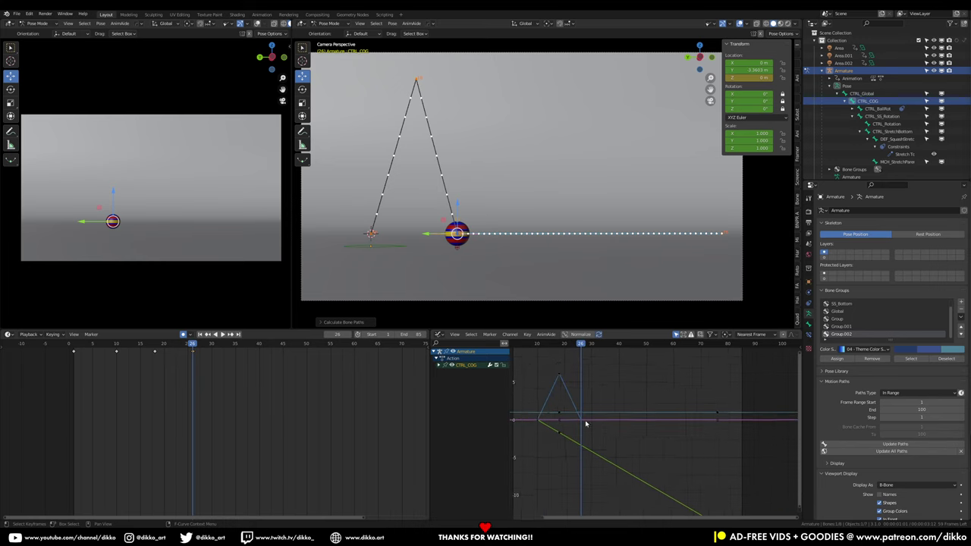
pyautogui.scroll(1, 586, 424)
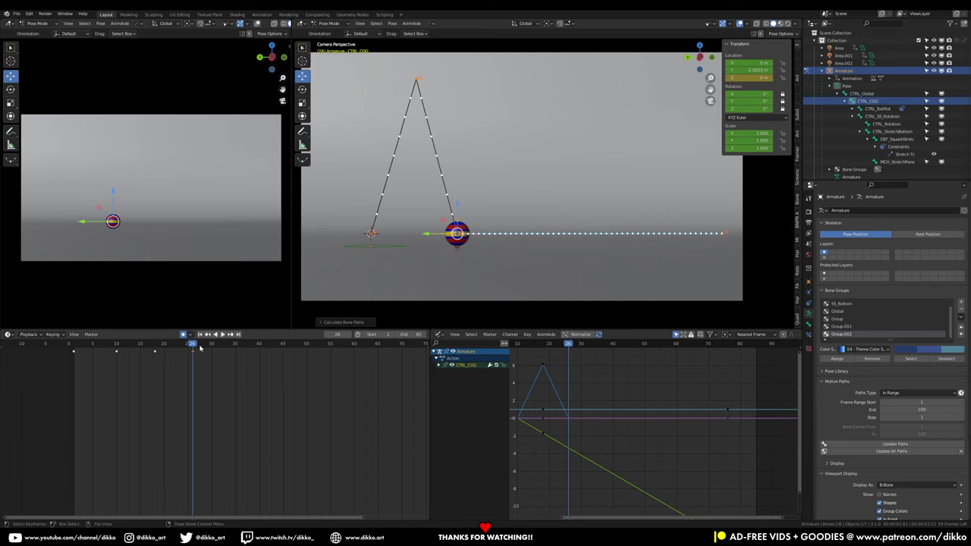
pyautogui.moveTo(199, 346); pyautogui.dragTo(231, 351)
pyautogui.moveTo(500, 205); pyautogui.dragTo(500, 110)
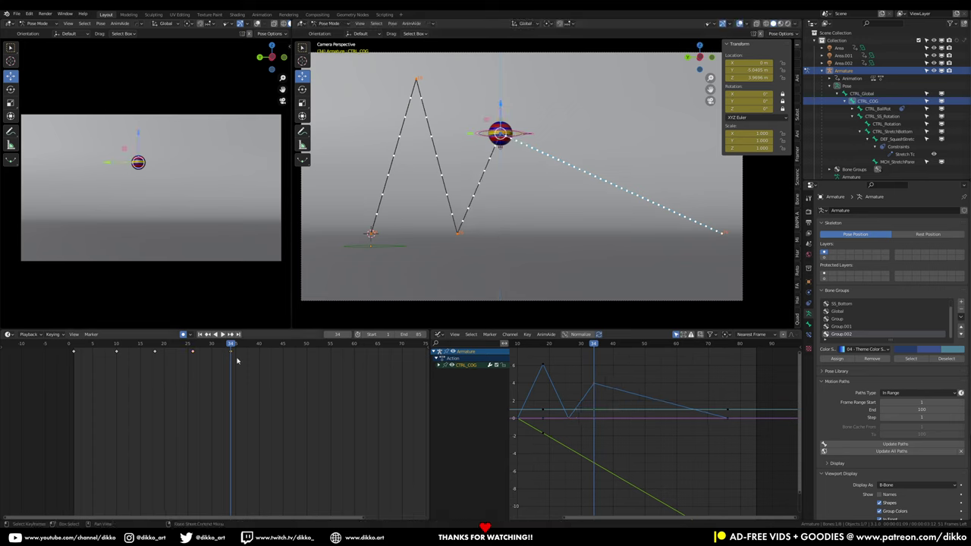
# Step: Advance to frame 42, lower the CTRL_COG control to the ground and set its Z location to 0 m
pyautogui.press('Right')
pyautogui.press('Right')
pyautogui.press('Right')
pyautogui.press('Right')
pyautogui.press('Right')
pyautogui.press('Right')
pyautogui.press('Right')
pyautogui.press('Right')
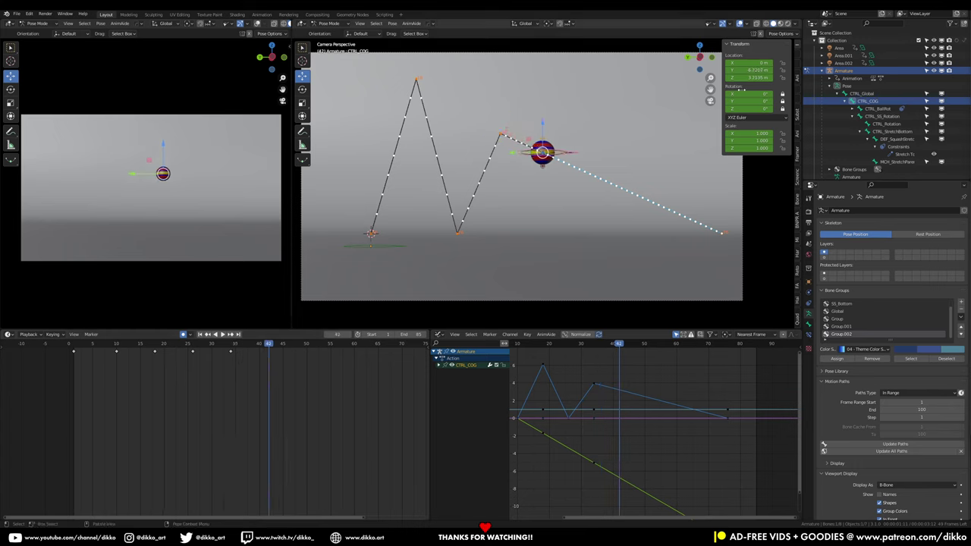
pyautogui.press('g')
pyautogui.press('z')
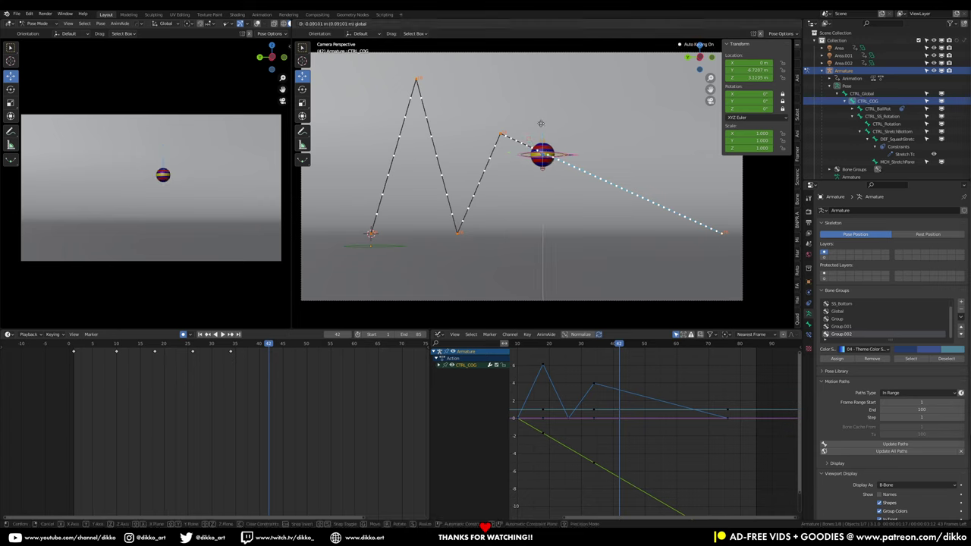
pyautogui.click(521, 201)
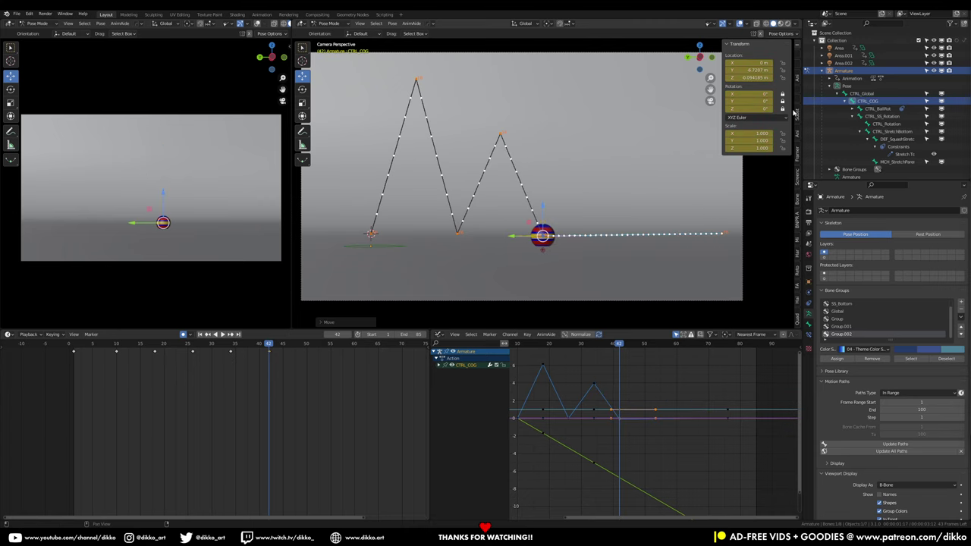
pyautogui.click(748, 77)
pyautogui.write('0')
pyautogui.press('Return')
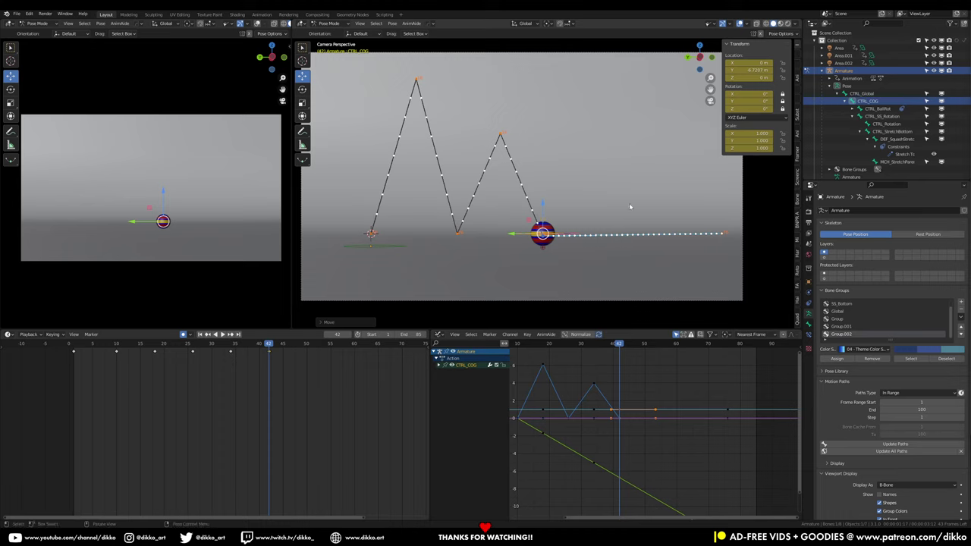
# Step: Recalculate the CTRL_COG motion path to include the second landing at frame 42
pyautogui.rightClick(562, 238)
pyautogui.click(563, 235)
pyautogui.click(558, 276)
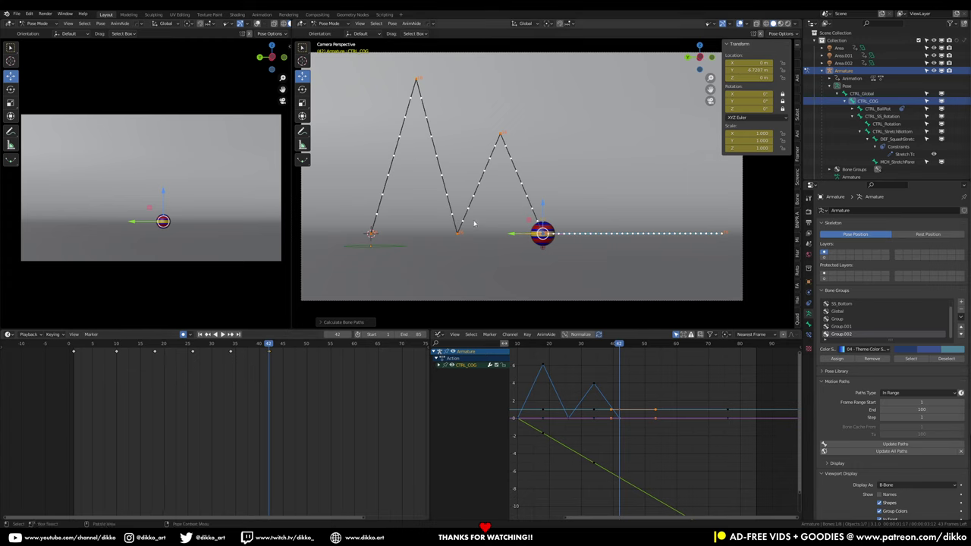
# Step: At frame 34, shift the second bounce's peak back towards the start, to about -4.6 m along Y
pyautogui.click(231, 346)
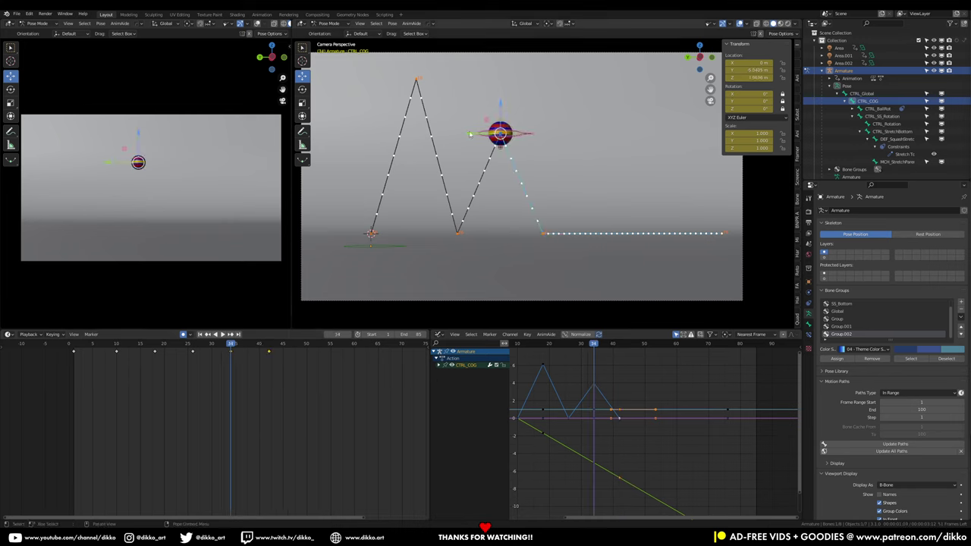
pyautogui.moveTo(470, 134); pyautogui.dragTo(457, 138)
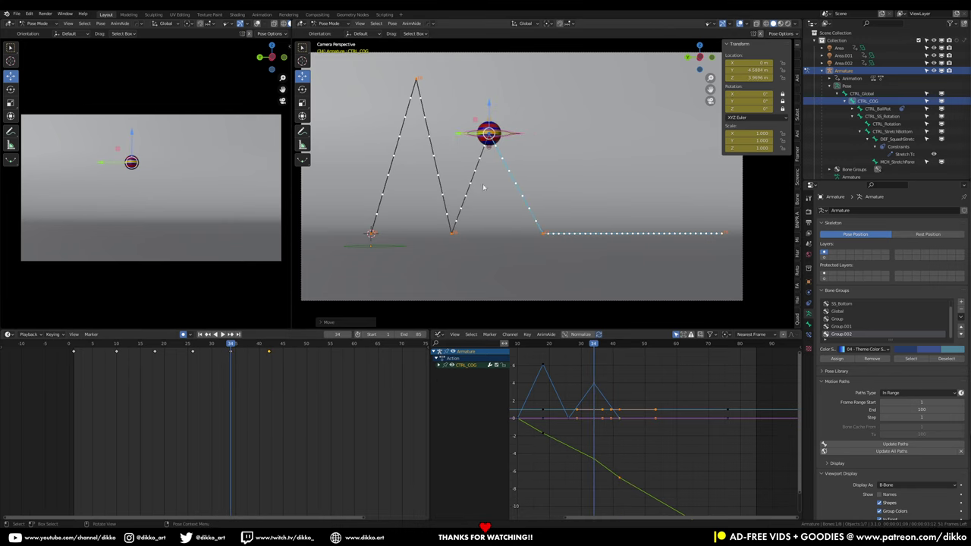
# Step: Go to frame 26 and insert a location keyframe for CTRL_COG at the first landing
pyautogui.press('i')
pyautogui.moveTo(231, 346); pyautogui.dragTo(193, 347)
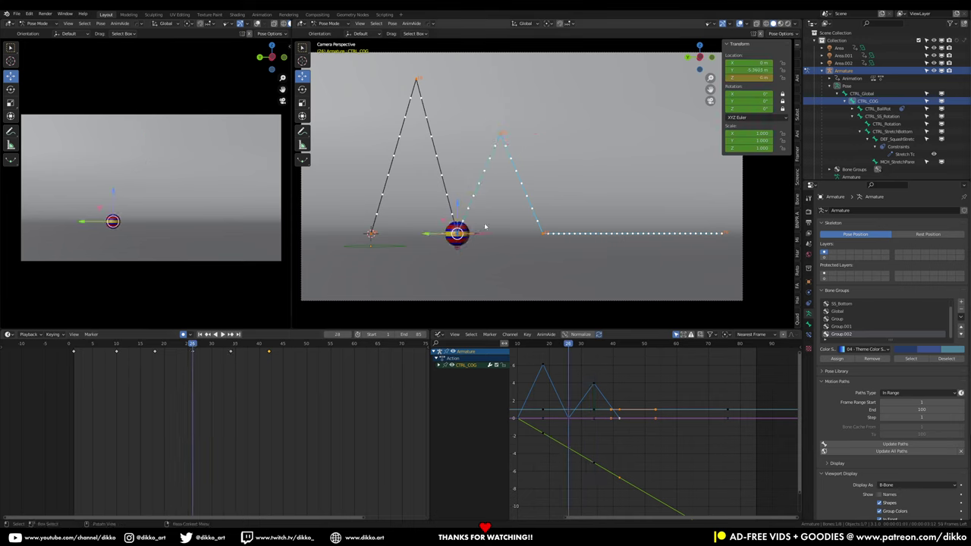
pyautogui.press('i')
pyautogui.click(477, 228)
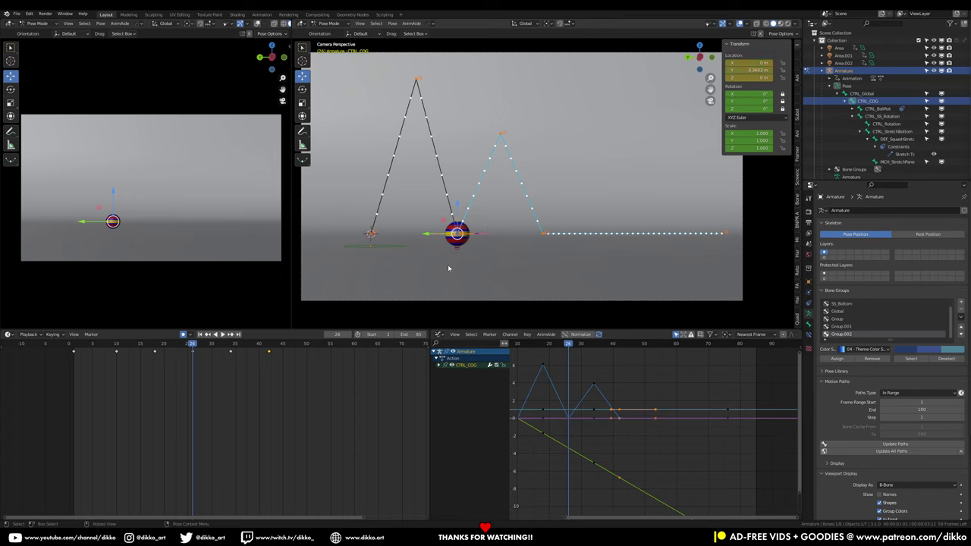
# Step: Along Y, shift CTRL_COG's second peak at frame 34 to about -4.7 m and its landing at frame 42 to about -6.1 m
pyautogui.moveTo(193, 346); pyautogui.dragTo(231, 348)
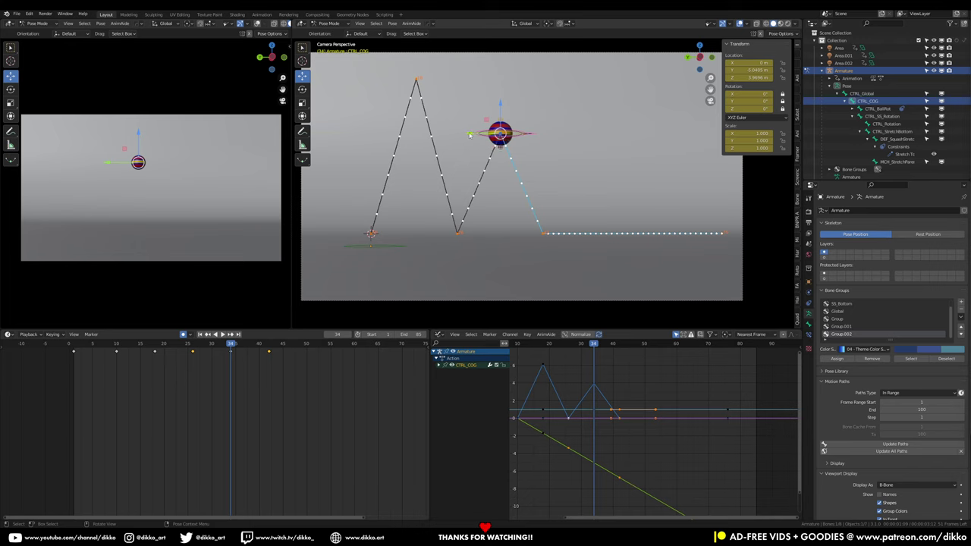
pyautogui.moveTo(471, 135); pyautogui.dragTo(461, 138)
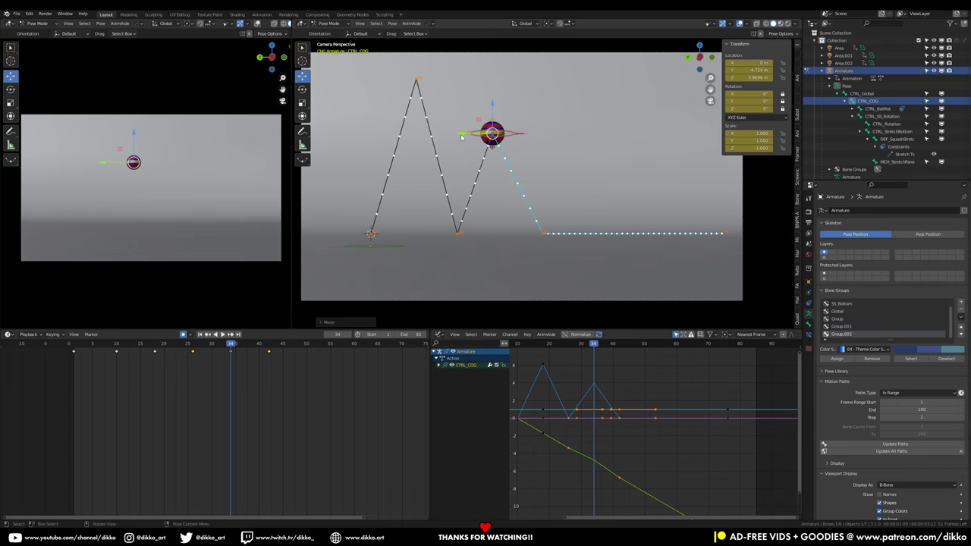
pyautogui.click(270, 345)
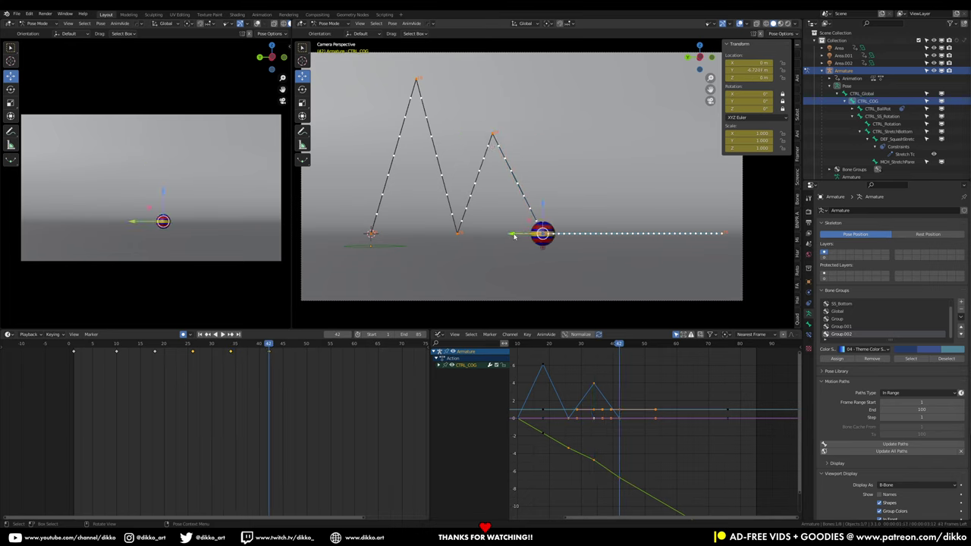
pyautogui.moveTo(514, 236); pyautogui.dragTo(498, 238)
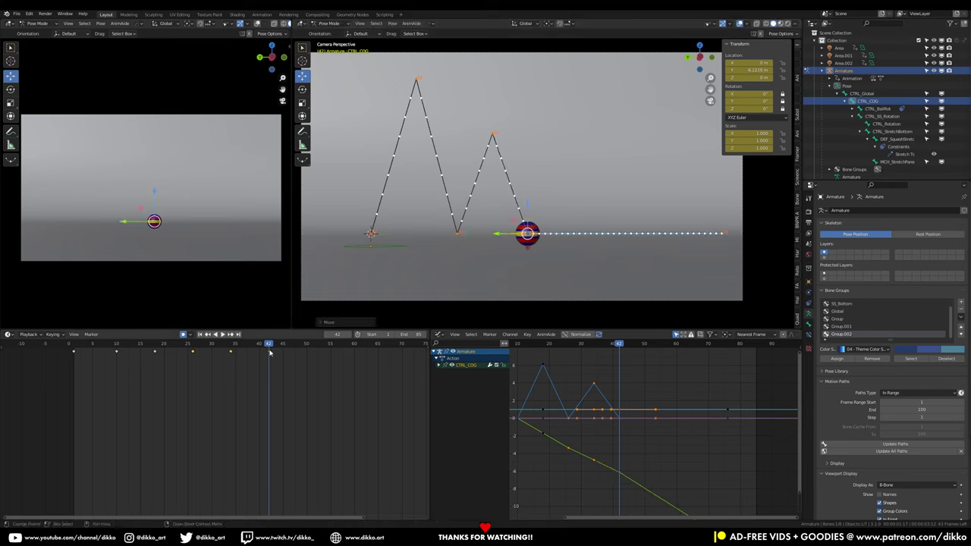
# Step: Go to frame 48 and raise CTRL_COG to about 2.3 m along Z for the third bounce's peak
pyautogui.scroll(-2, 315, 388)
pyautogui.moveTo(311, 380); pyautogui.dragTo(242, 406, button='middle')
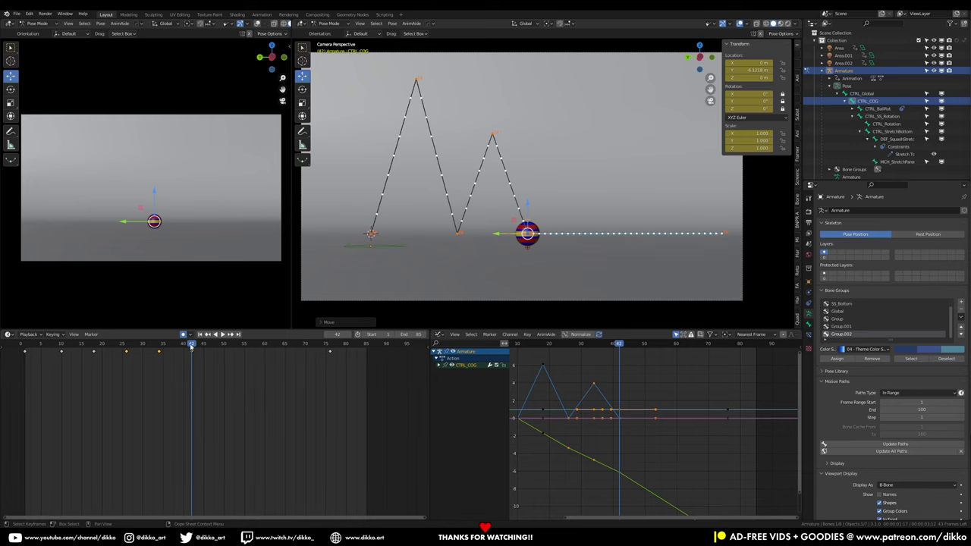
pyautogui.press('space')
pyautogui.press('space')
pyautogui.press('Right')
pyautogui.press('Right')
pyautogui.press('Right')
pyautogui.press('Right')
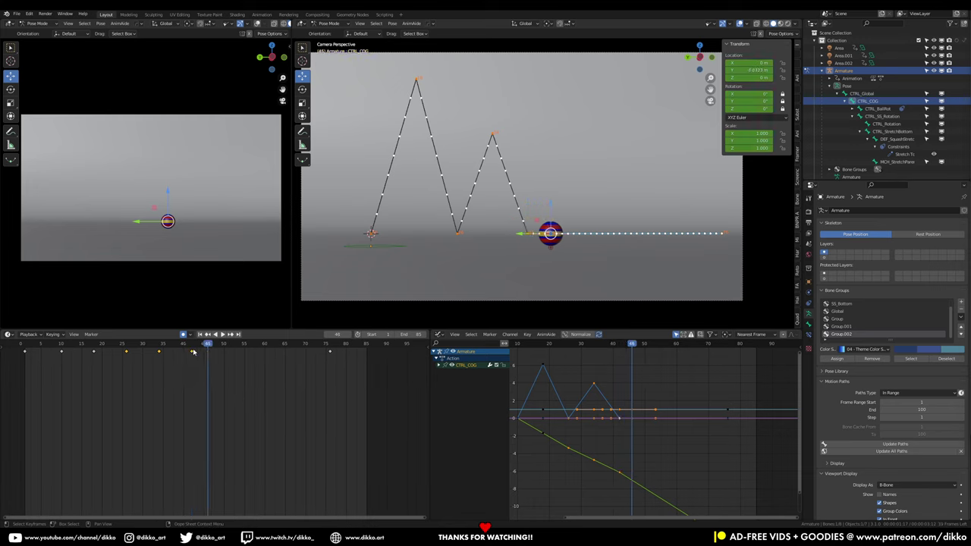
pyautogui.press('Right')
pyautogui.press('Right')
pyautogui.press('g')
pyautogui.press('z')
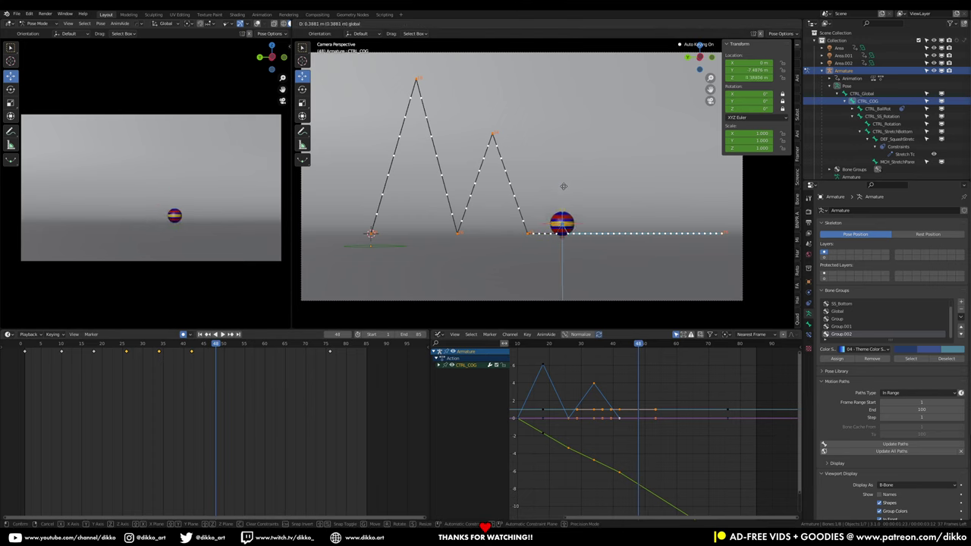
pyautogui.click(566, 140)
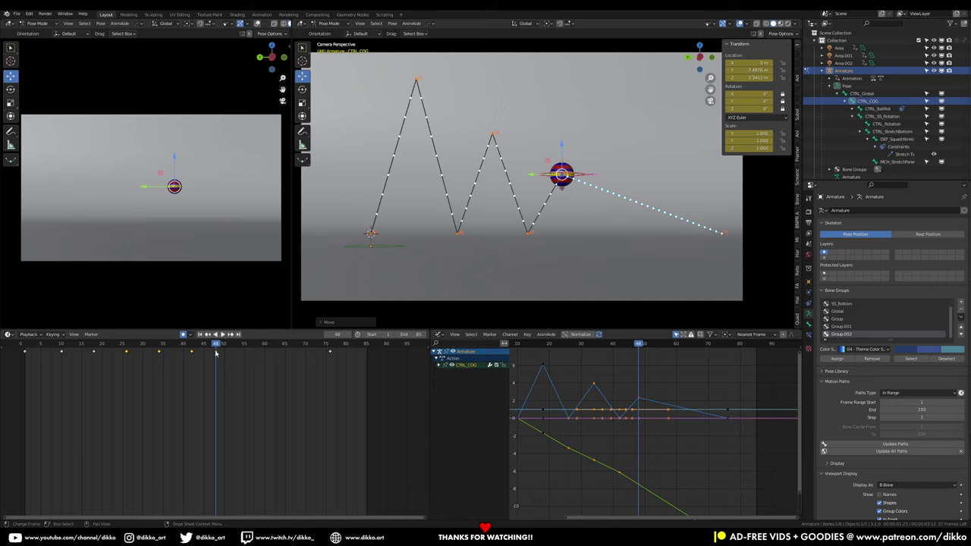
# Step: Advance to frame 54, lower CTRL_COG to the ground and set its Z location to 0 m
pyautogui.moveTo(217, 353); pyautogui.dragTo(245, 353)
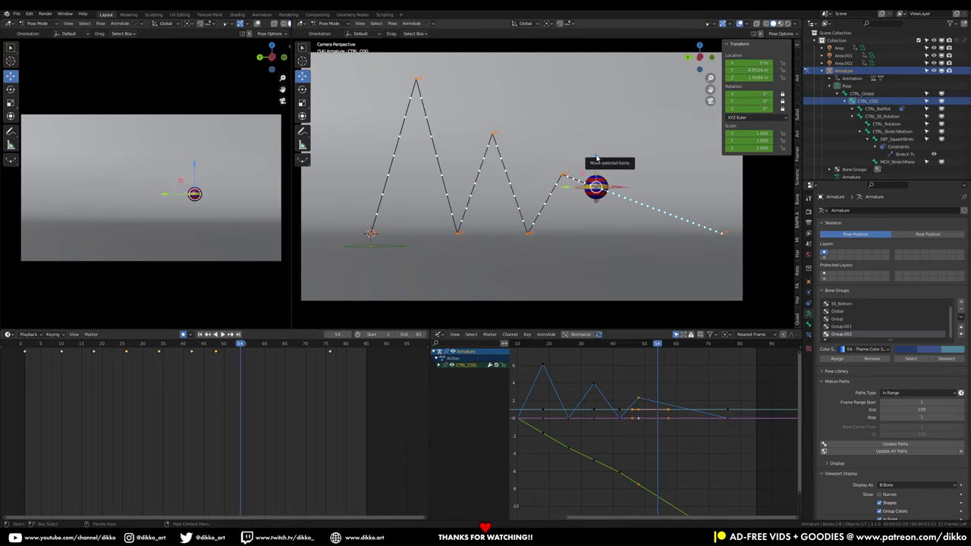
pyautogui.moveTo(596, 158); pyautogui.dragTo(582, 204)
pyautogui.click(753, 77)
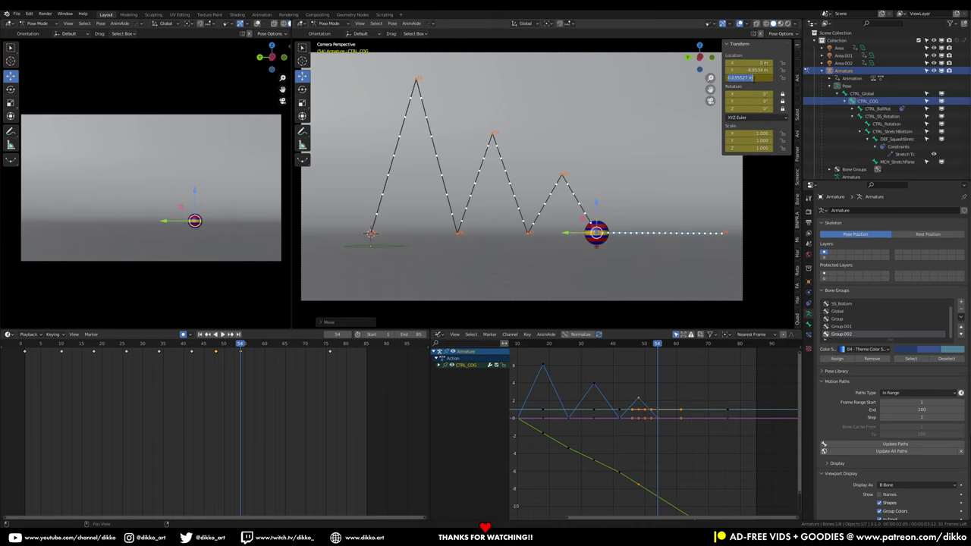
pyautogui.write('0')
pyautogui.press('Return')
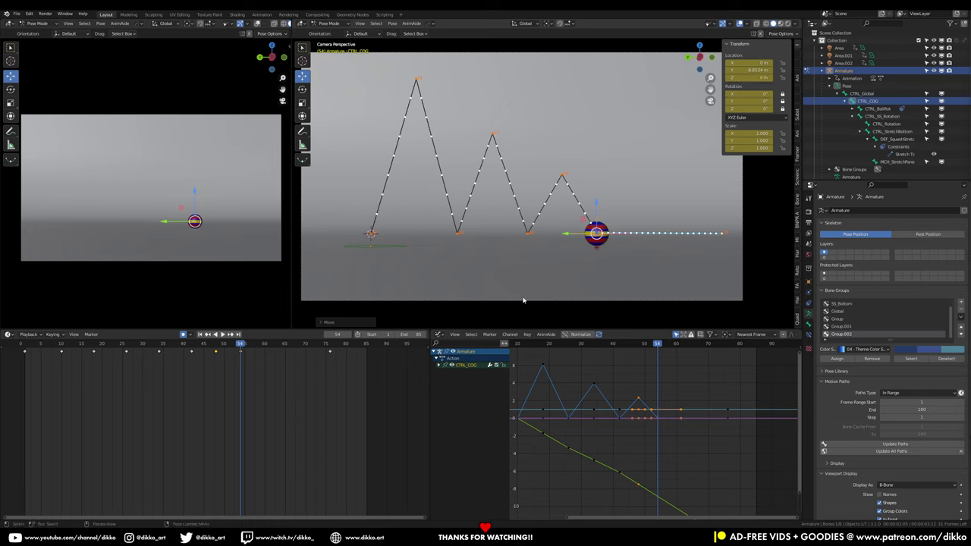
# Step: Shift the third peak at frame 48 slightly back along Y and the landing at frame 54 to about -8.2 m along Y
pyautogui.moveTo(240, 344); pyautogui.dragTo(216, 345)
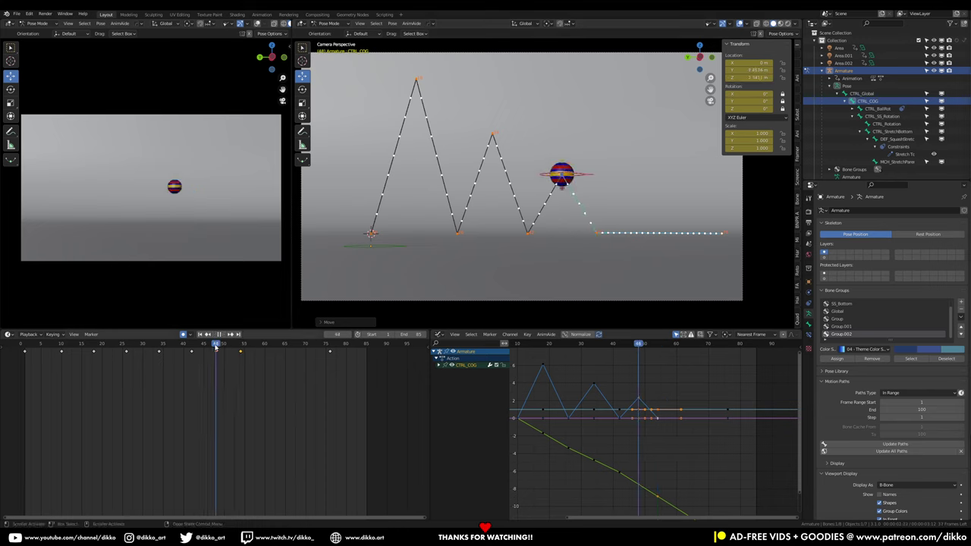
pyautogui.moveTo(531, 175); pyautogui.dragTo(525, 177)
pyautogui.keyDown('alt'); pyautogui.scroll(-6, 618, 225); pyautogui.keyUp('alt')
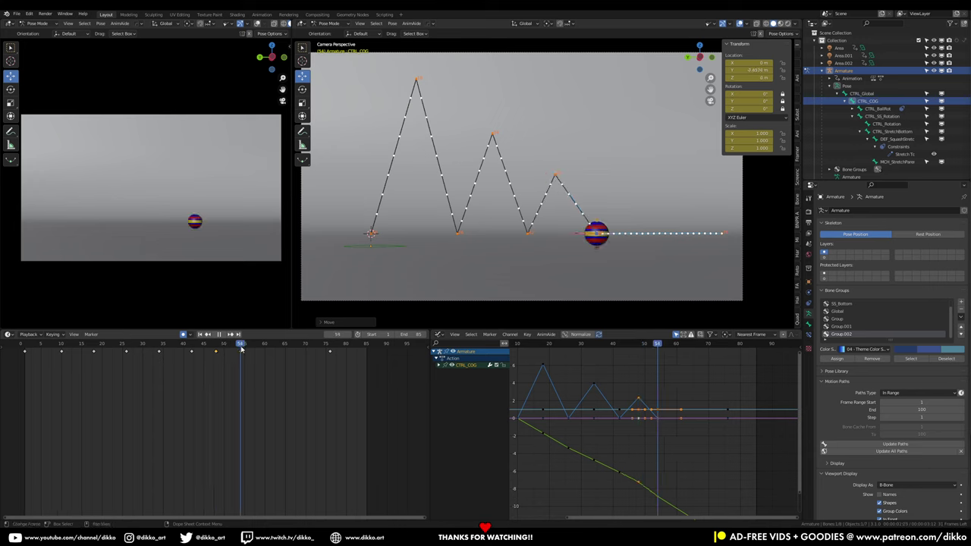
pyautogui.press('g')
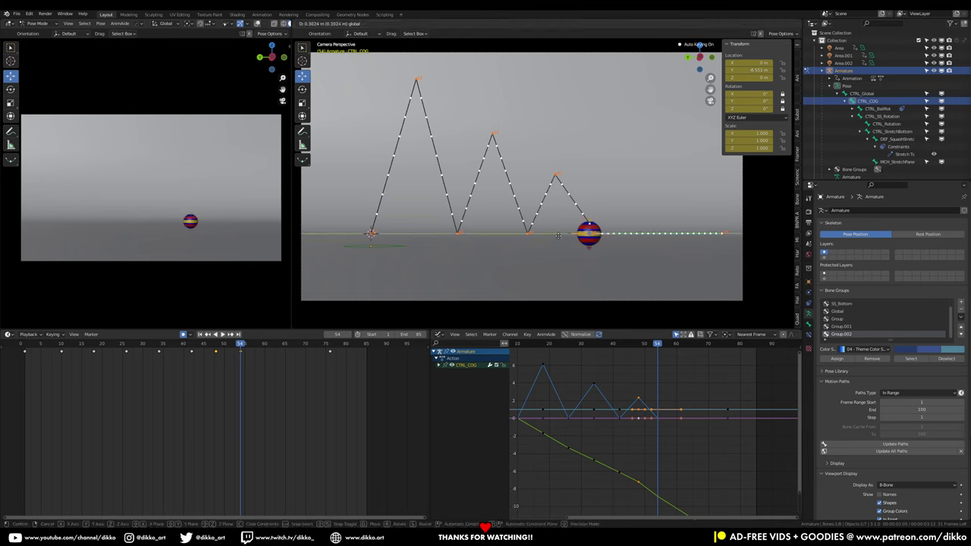
pyautogui.click(562, 237)
pyautogui.press('g')
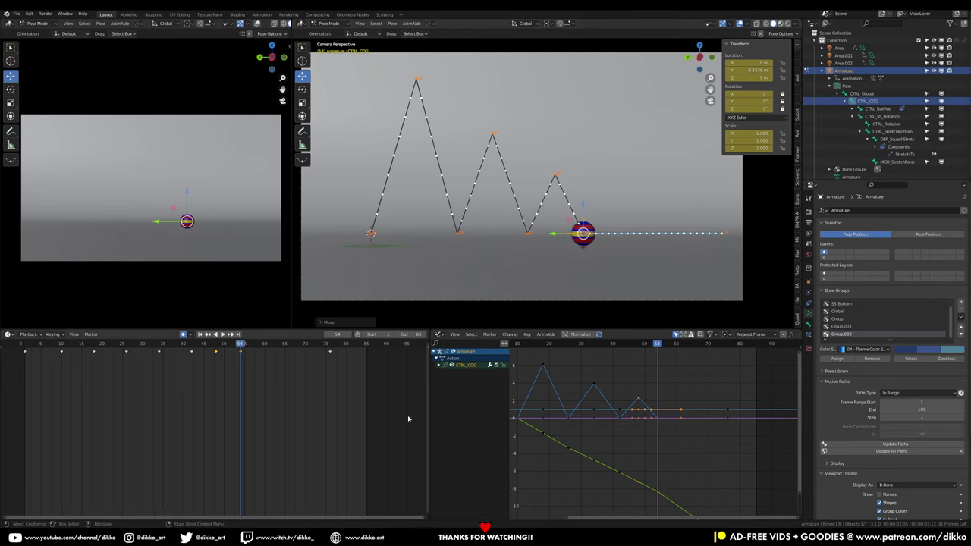
pyautogui.click(556, 237)
# Step: Go to frame 60, raise CTRL_COG for the fourth bounce's peak and shift it slightly back along Y
pyautogui.moveTo(255, 345); pyautogui.dragTo(265, 346)
pyautogui.moveTo(625, 200); pyautogui.dragTo(626, 158)
pyautogui.moveTo(592, 195); pyautogui.dragTo(581, 197)
# Step: At frame 66, set CTRL_COG's Z location to 0 m, key its location and shift the landing back along Y
pyautogui.click(284, 346)
pyautogui.press('Right')
pyautogui.click(749, 77)
pyautogui.write('0')
pyautogui.press('Return')
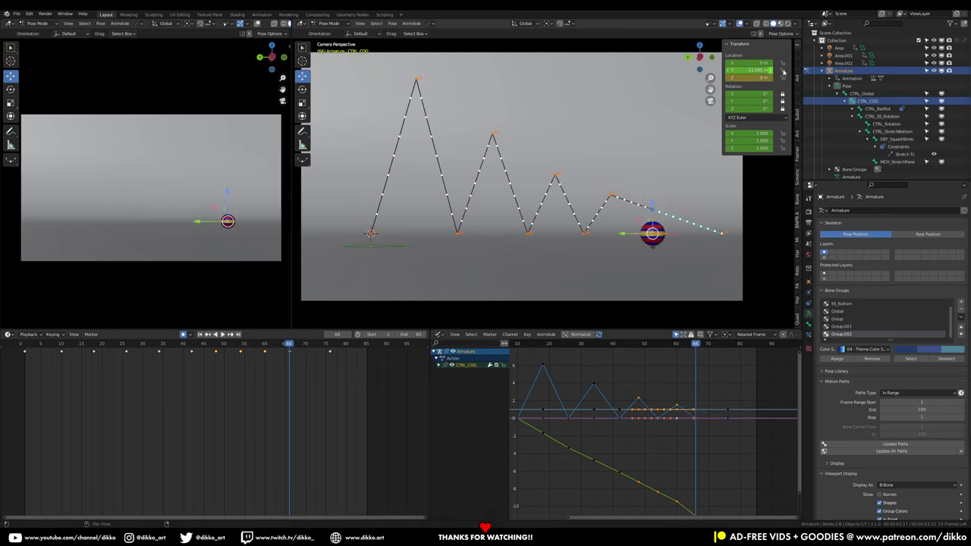
pyautogui.press('i')
pyautogui.click(661, 230)
pyautogui.rightClick(662, 229)
pyautogui.click(658, 234)
# Step: At frame 60, shift the fourth bounce's peak back along Y and lower it to about 1 m along Z
pyautogui.press('g')
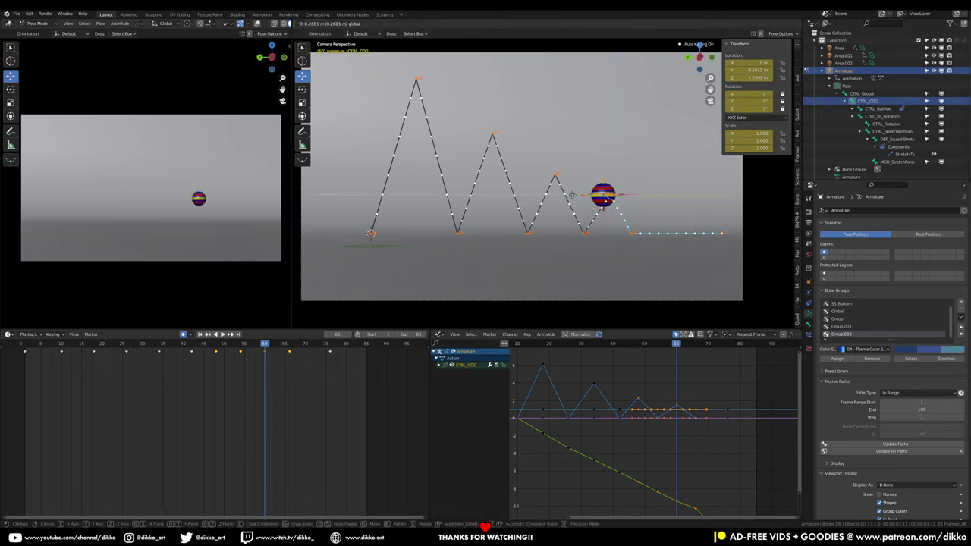
pyautogui.click(597, 235)
pyautogui.keyDown('alt'); pyautogui.scroll(6, 597, 236); pyautogui.keyUp('alt')
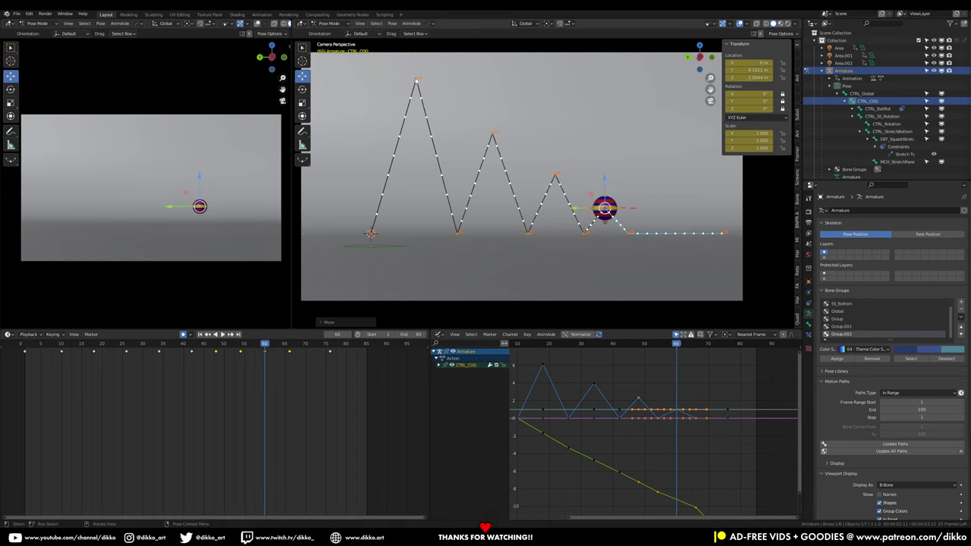
pyautogui.moveTo(575, 208); pyautogui.dragTo(571, 209)
# Step: Shift the landing at frame 66 to about -9.7 m along Y and raise the frame 60 peak slightly
pyautogui.moveTo(277, 345); pyautogui.dragTo(289, 344)
pyautogui.moveTo(598, 234); pyautogui.dragTo(587, 234)
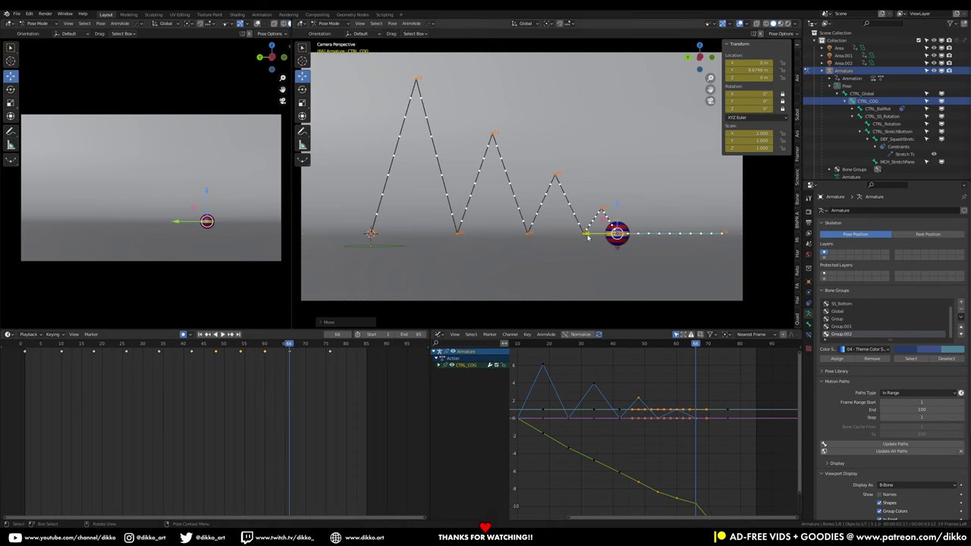
pyautogui.click(265, 345)
pyautogui.keyDown('alt'); pyautogui.scroll(-9, 296, 369); pyautogui.keyUp('alt')
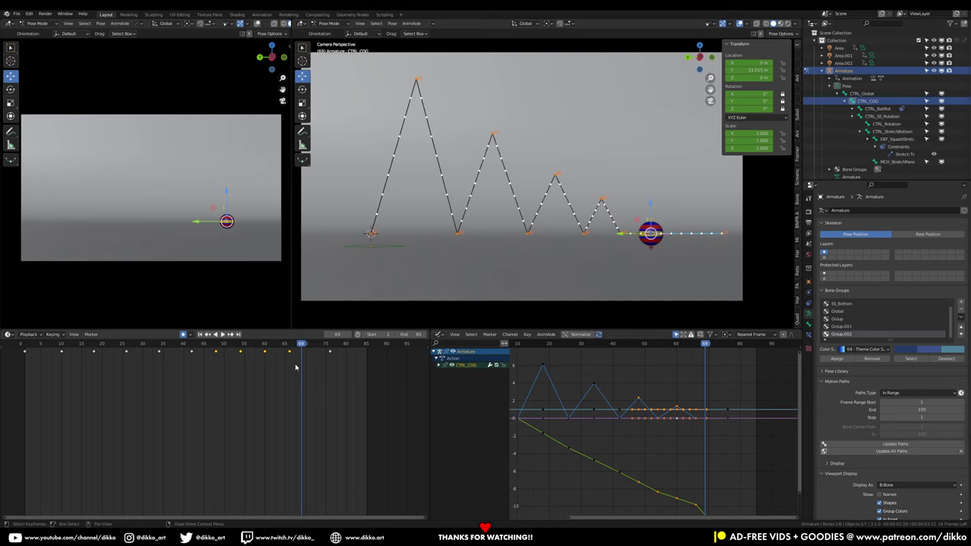
# Step: Move CTRL_COG's final keyframe in the timeline to frame 85
pyautogui.moveTo(330, 352); pyautogui.dragTo(367, 351)
pyautogui.rightClick(644, 228)
pyautogui.click(644, 228)
# Step: Go to frame 70 and raise CTRL_COG slightly along Z for the fifth bounce's peak
pyautogui.moveTo(285, 346); pyautogui.dragTo(302, 349)
pyautogui.keyDown('alt'); pyautogui.scroll(-2, 316, 364); pyautogui.keyUp('alt')
pyautogui.keyDown('alt'); pyautogui.scroll(5, 318, 360); pyautogui.keyUp('alt')
pyautogui.keyDown('alt'); pyautogui.scroll(-5, 319, 359); pyautogui.keyUp('alt')
pyautogui.moveTo(638, 202); pyautogui.dragTo(639, 183)
pyautogui.keyDown('alt'); pyautogui.scroll(-3, 311, 355); pyautogui.keyUp('alt')
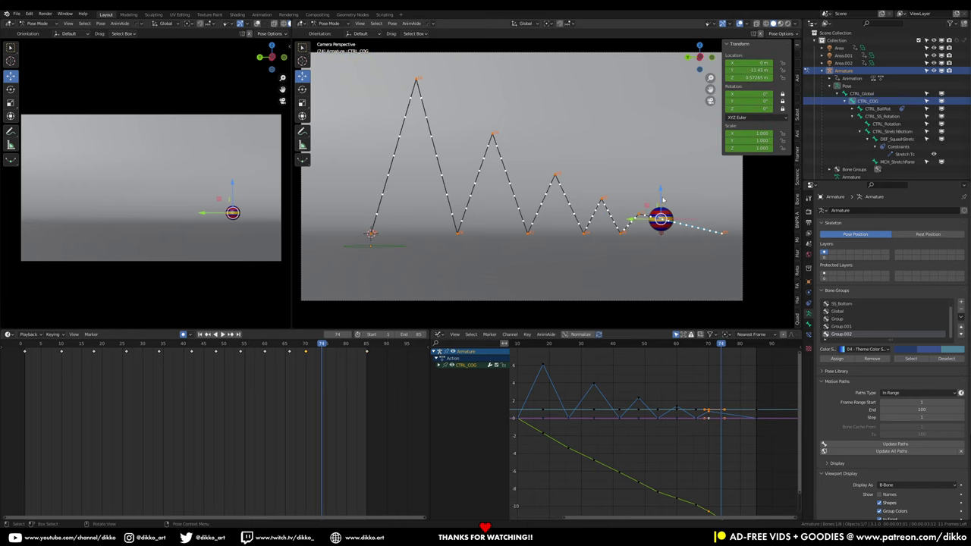
# Step: At frame 74, lower CTRL_COG to the ground and shift the landing back along Y, comparing it with frame 70
pyautogui.press('q')
pyautogui.click(664, 233)
pyautogui.moveTo(631, 234)
pyautogui.mouseDown()
pyautogui.moveTo(604, 215)
pyautogui.moveTo(621, 233)
pyautogui.moveTo(606, 215)
pyautogui.moveTo(633, 224)
pyautogui.mouseUp()
pyautogui.click(305, 346)
pyautogui.click(323, 348)
pyautogui.click(306, 347)
pyautogui.click(322, 347)
# Step: At frame 77, raise CTRL_COG slightly for the small sixth bounce's peak
pyautogui.keyDown('alt'); pyautogui.scroll(-3, 322, 346); pyautogui.keyUp('alt')
pyautogui.press('g')
pyautogui.click(659, 228)
# Step: At frame 80, set CTRL_COG's Z location to 0 m, key its location and shift it to about -11.9 m along Y
pyautogui.keyDown('alt'); pyautogui.scroll(-3, 683, 214); pyautogui.keyUp('alt')
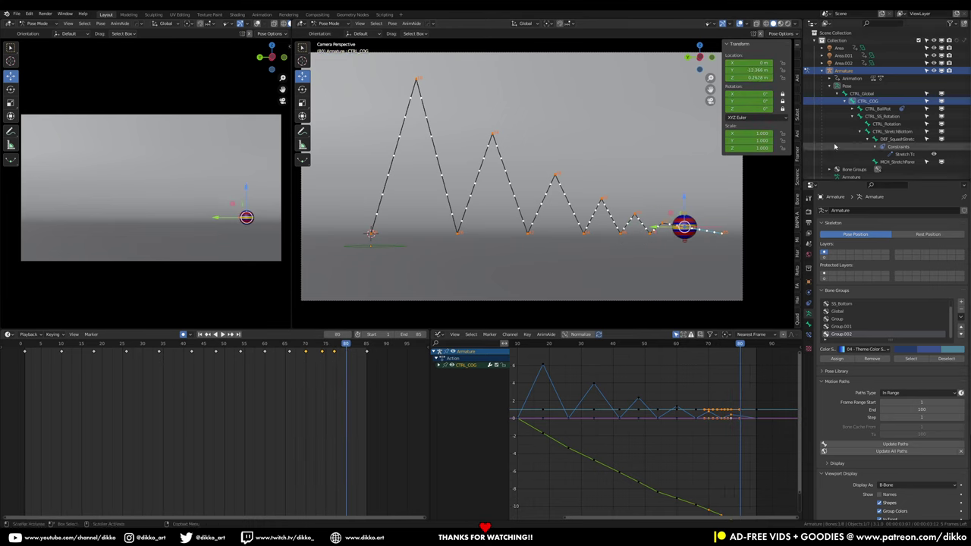
pyautogui.click(760, 79)
pyautogui.write('0')
pyautogui.press('Return')
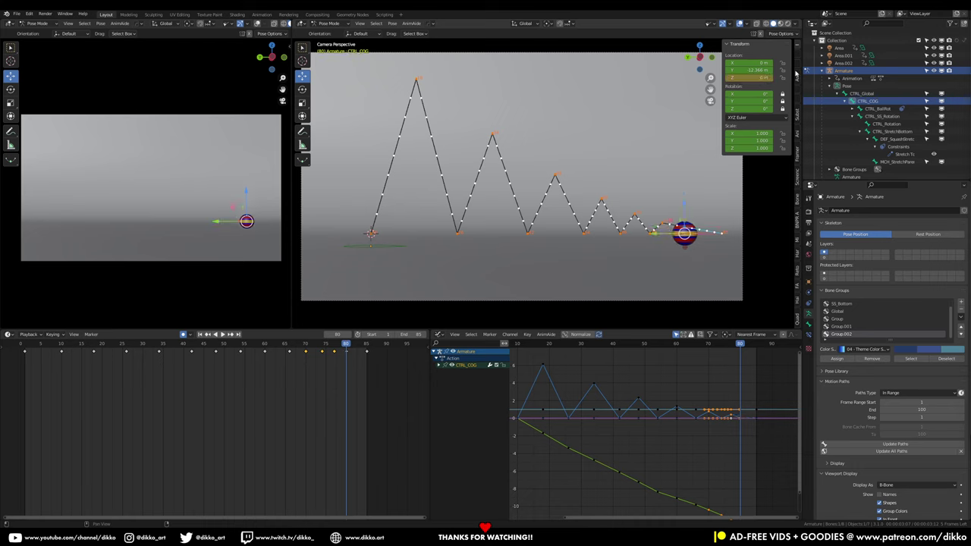
pyautogui.rightClick(747, 70)
pyautogui.click(737, 68)
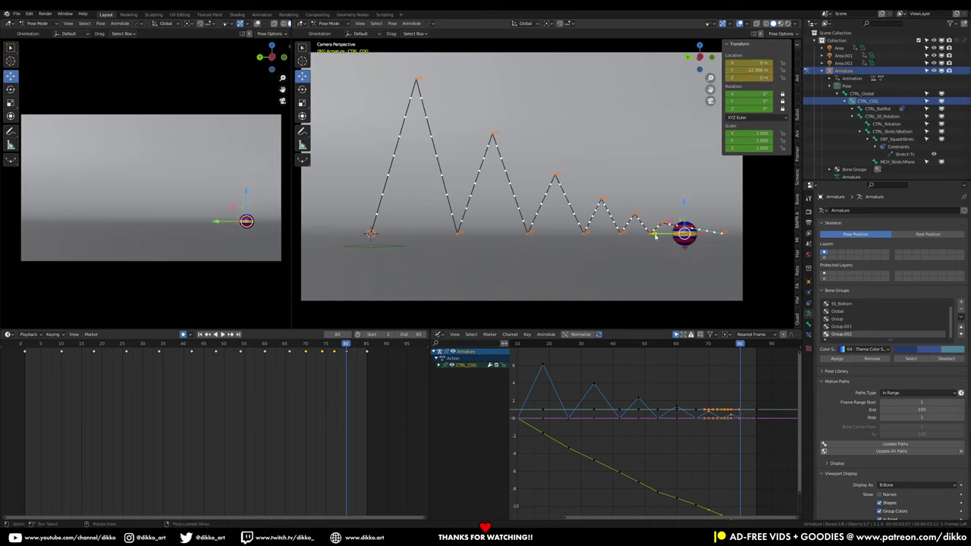
pyautogui.moveTo(656, 236); pyautogui.dragTo(644, 235)
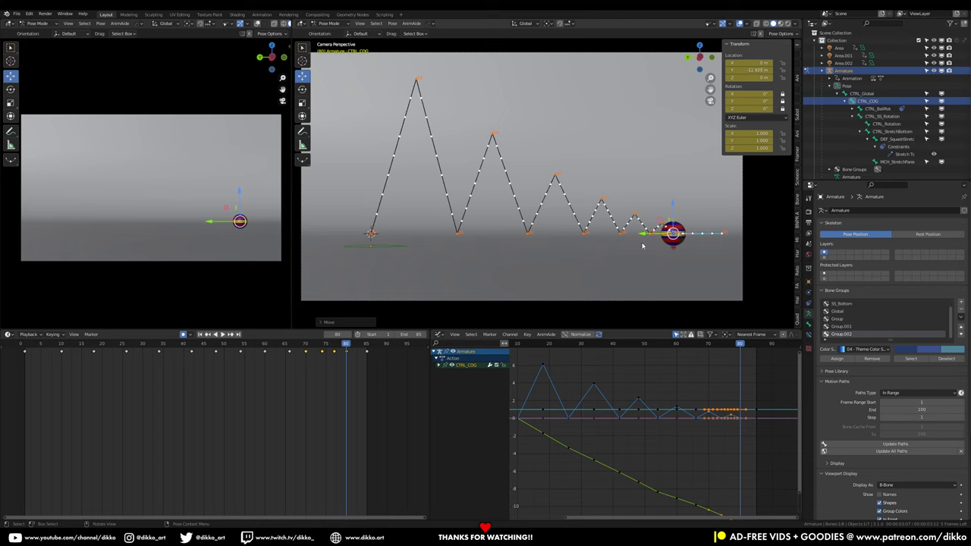
# Step: Play the animation from the first frame to review the timing of all the bounces
pyautogui.click(22, 346)
pyautogui.press('space')
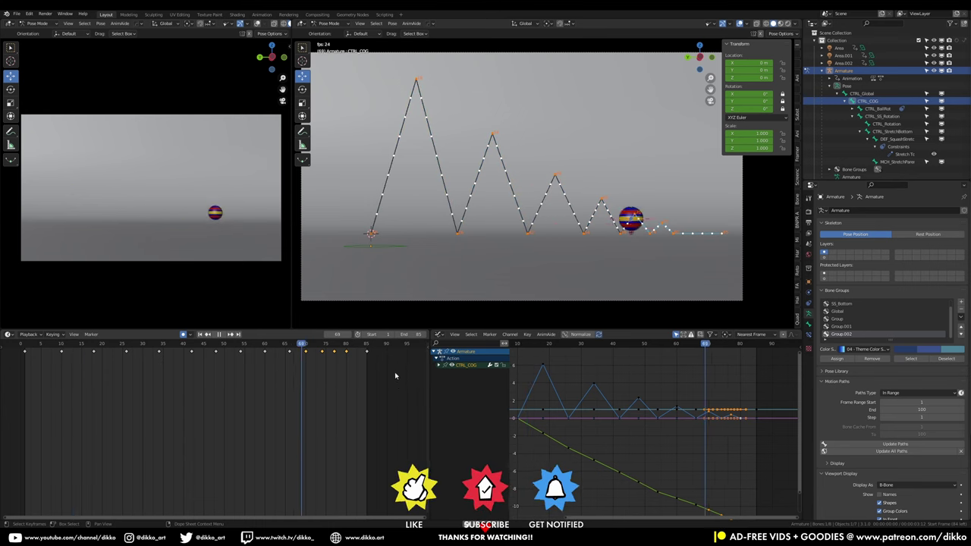
pyautogui.press('space')
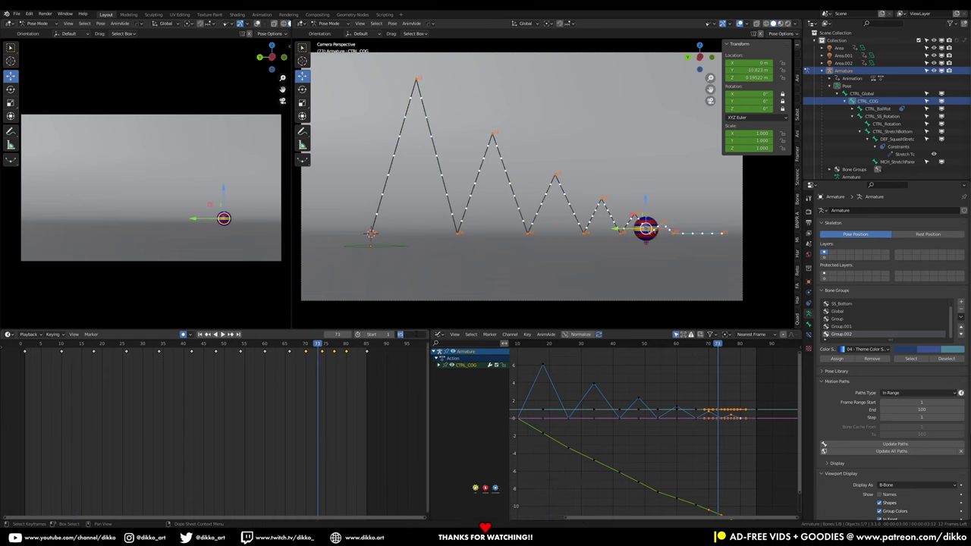
# Step: Set the scene's end frame to 95 and move CTRL_COG's final keyframe to frame 95
pyautogui.write('95')
pyautogui.press('Return')
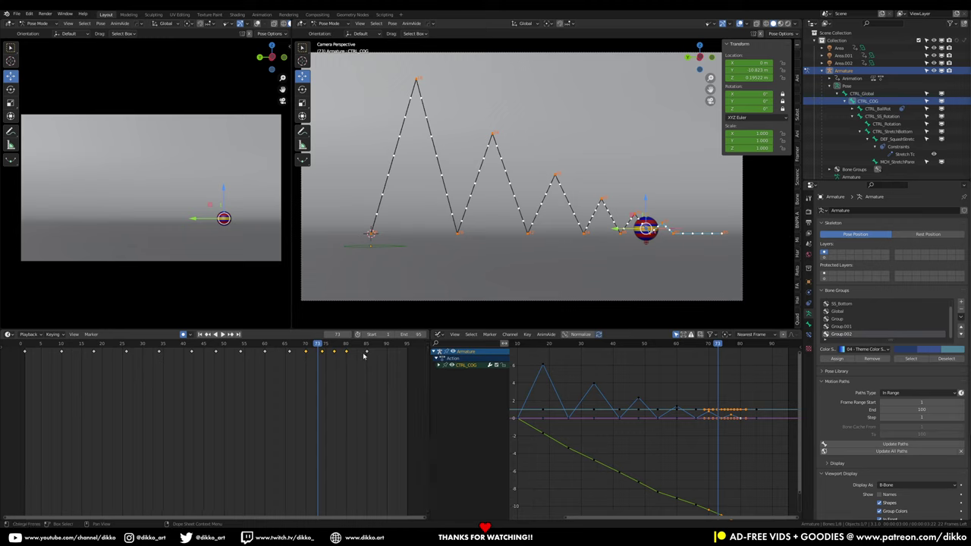
pyautogui.moveTo(367, 354); pyautogui.dragTo(407, 360)
pyautogui.press('Home')
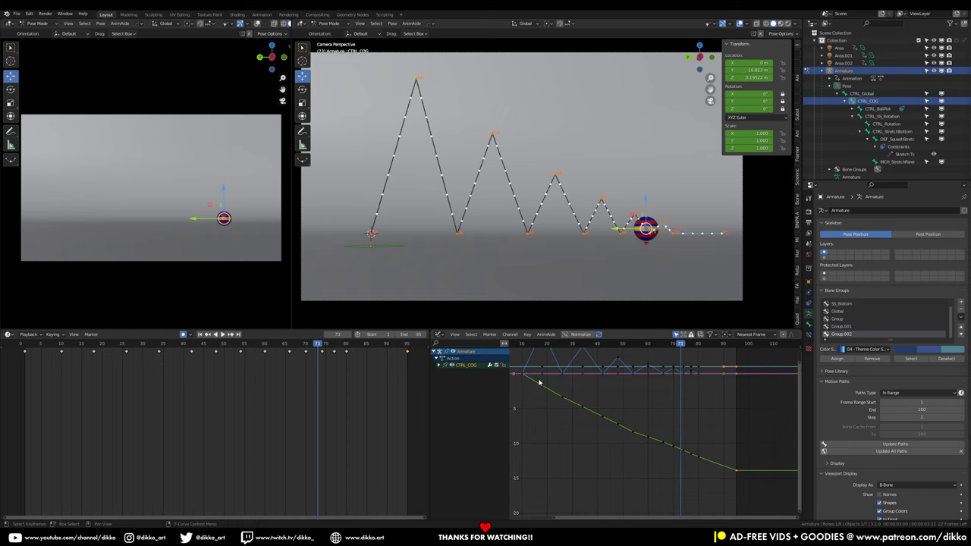
# Step: Delete the Y location curve's keyframes between frames 10 and 80, keeping the keys at both of those frames
pyautogui.moveTo(538, 382); pyautogui.dragTo(688, 473)
pyautogui.moveTo(696, 474); pyautogui.dragTo(697, 474)
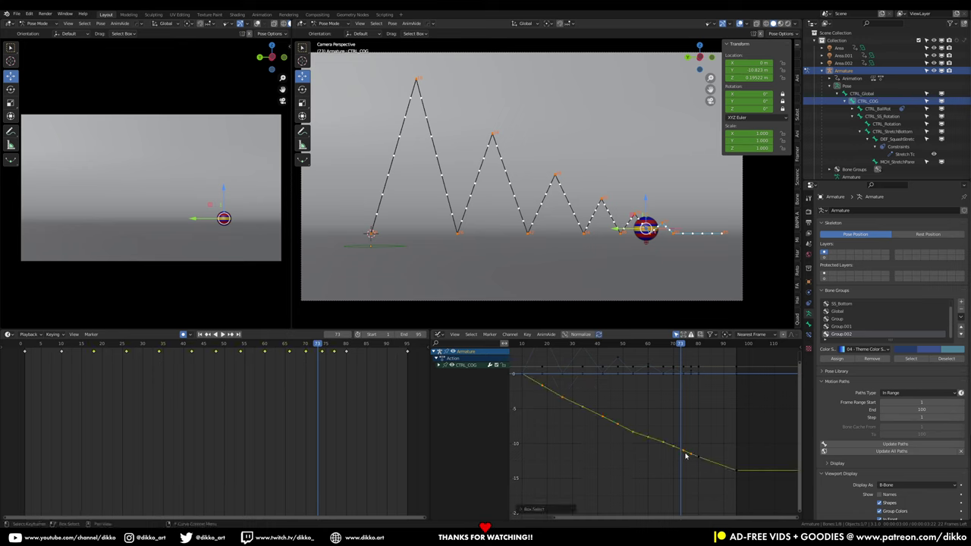
pyautogui.rightClick(685, 456)
pyautogui.rightClick(687, 471)
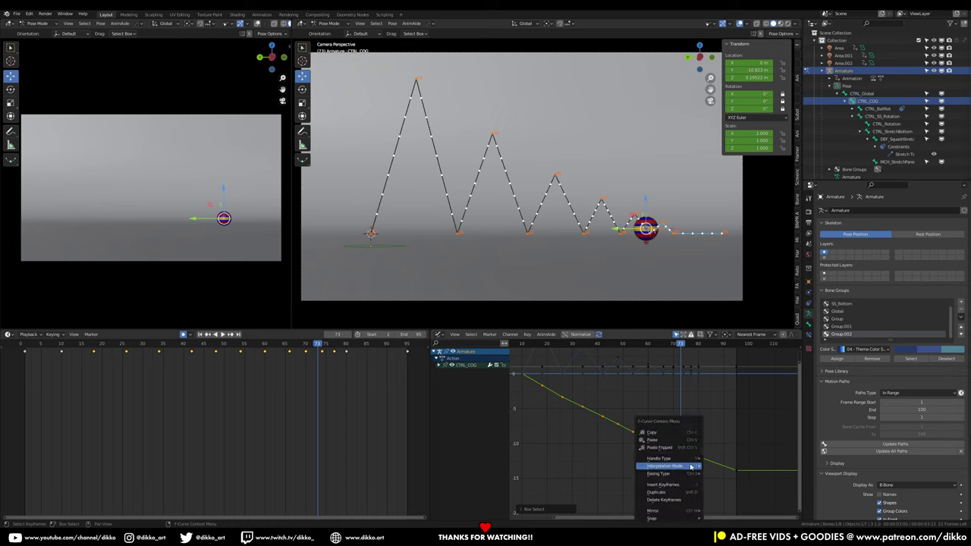
pyautogui.click(669, 501)
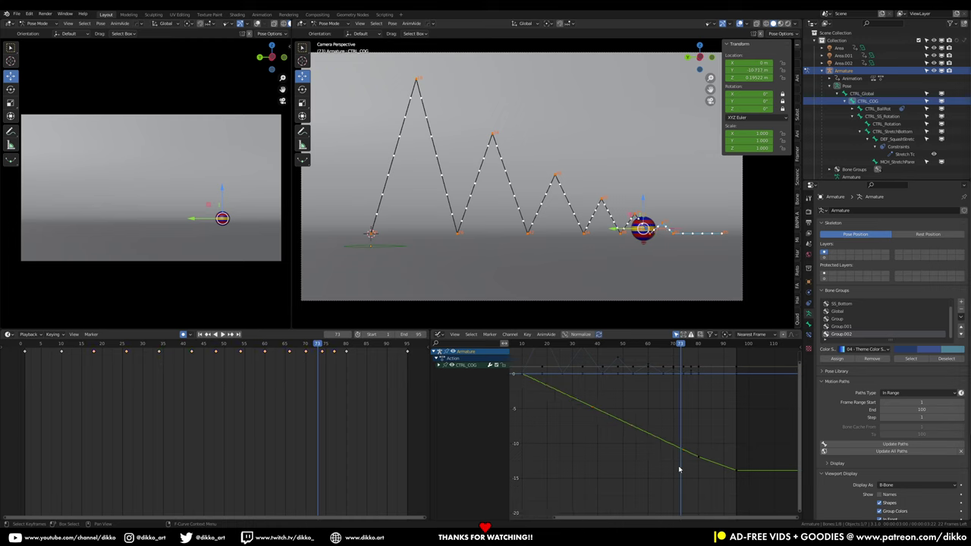
# Step: Recalculate the motion path of CTRL_COG
pyautogui.rightClick(529, 248)
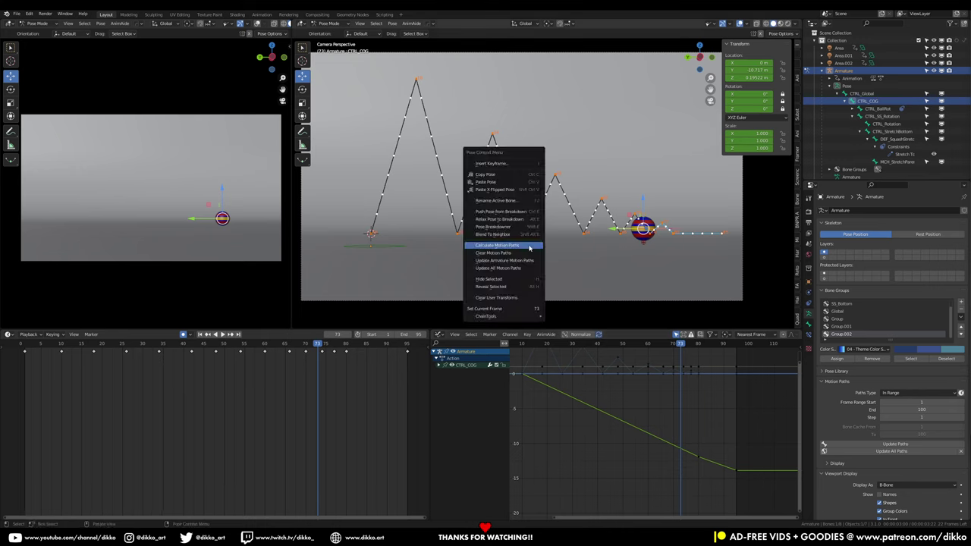
pyautogui.click(529, 249)
pyautogui.click(505, 289)
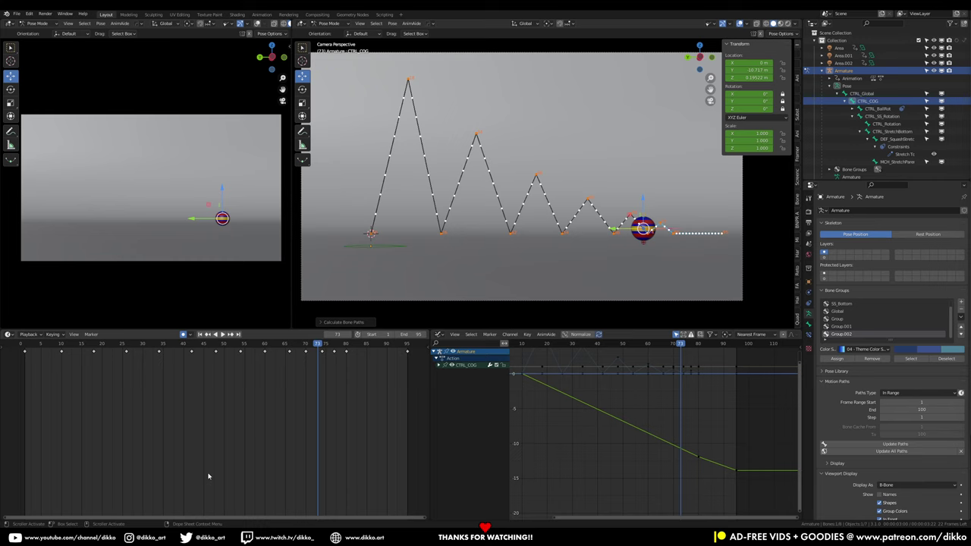
# Step: Undo the motion path recalculation and the preceding deletion of the Y location curve's intermediate keyframes
pyautogui.hotkey('ctrl', 'z')
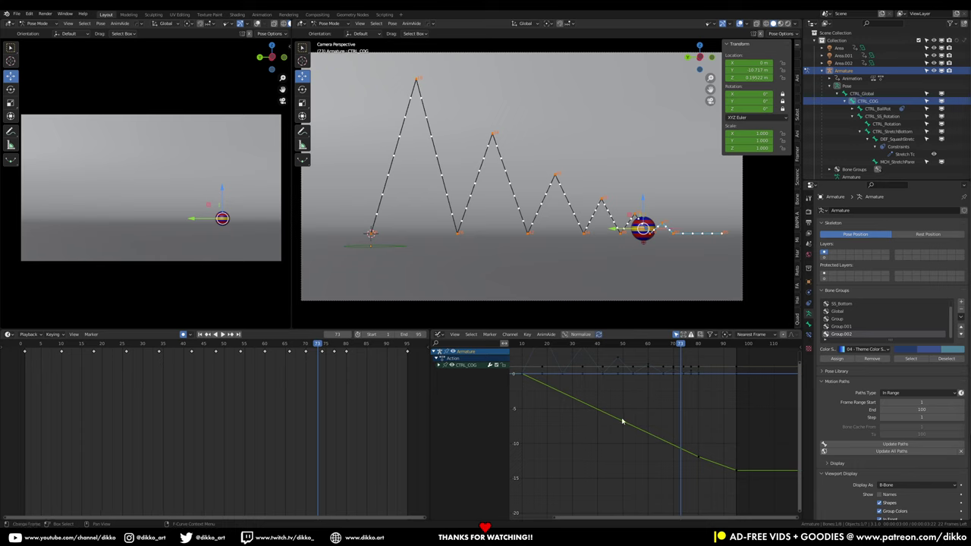
pyautogui.hotkey('ctrl', 'z')
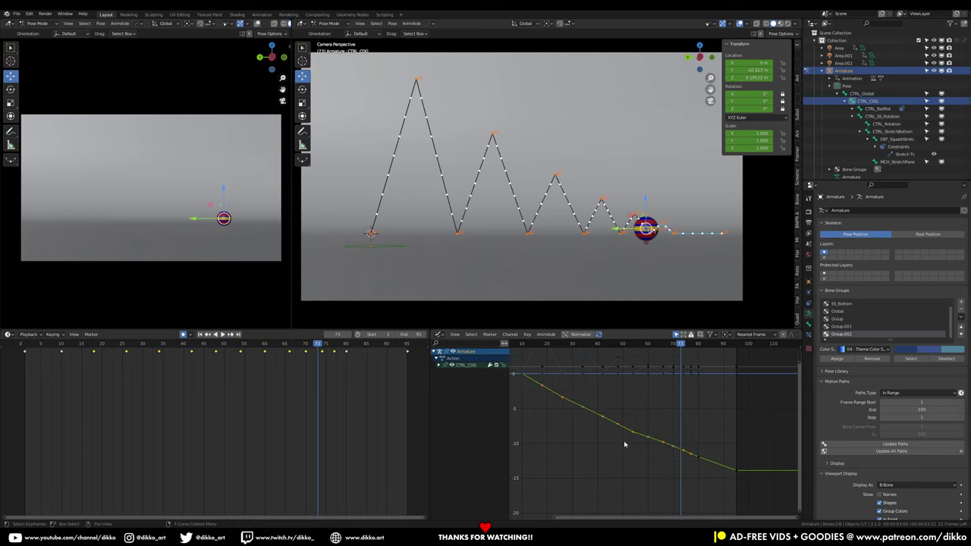
# Step: Try deleting the Y location curve's keyframes between frames 10 and 70, and recalculate CTRL_COG's motion path
pyautogui.moveTo(539, 381); pyautogui.dragTo(654, 453)
pyautogui.press('x')
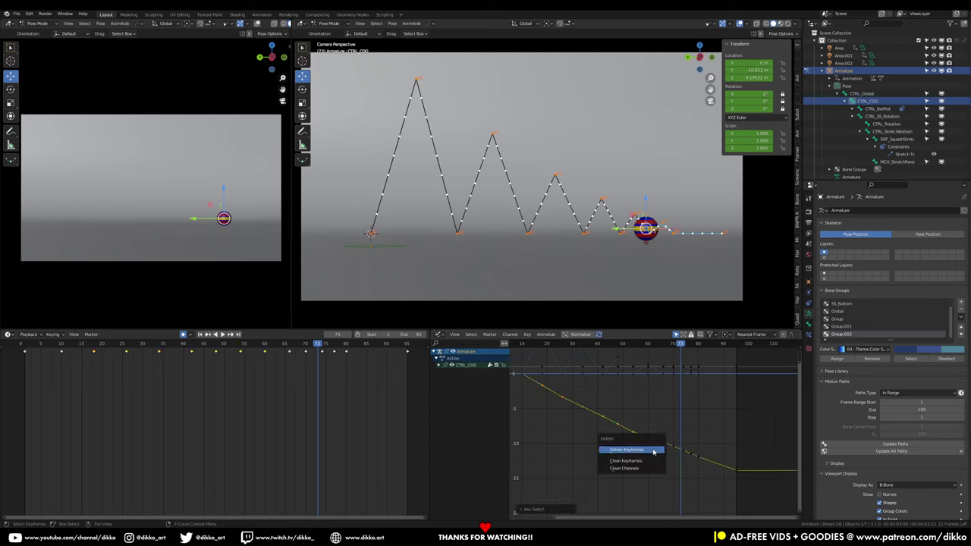
pyautogui.click(654, 452)
pyautogui.moveTo(661, 431); pyautogui.dragTo(670, 447)
pyautogui.press('x')
pyautogui.click(670, 446)
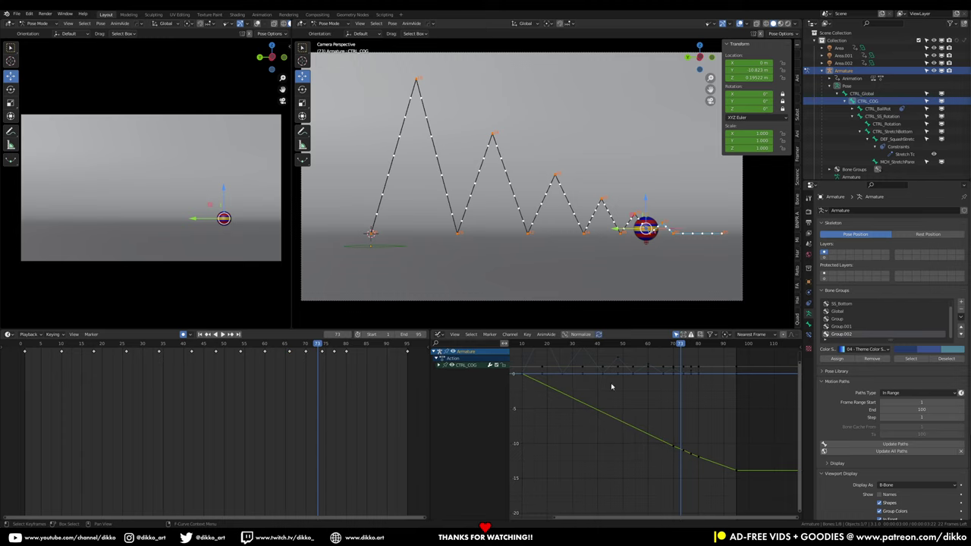
pyautogui.rightClick(535, 266)
pyautogui.click(535, 266)
pyautogui.click(536, 306)
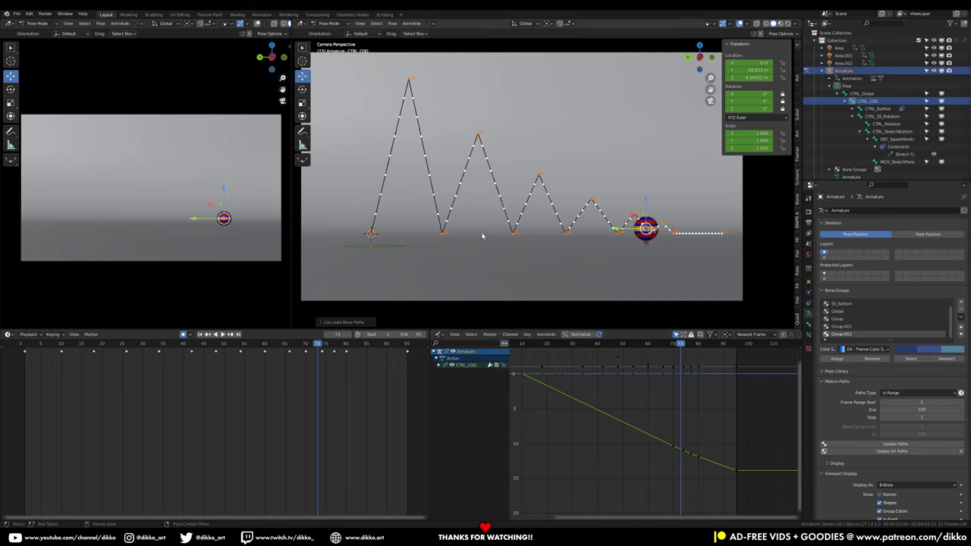
# Step: Undo the motion path recalculation and the latest Y location keyframe deletions
pyautogui.hotkey('ctrl', 'z')
pyautogui.hotkey('ctrl', 'z')
pyautogui.hotkey('ctrl', 'z')
pyautogui.hotkey('ctrl', 'z')
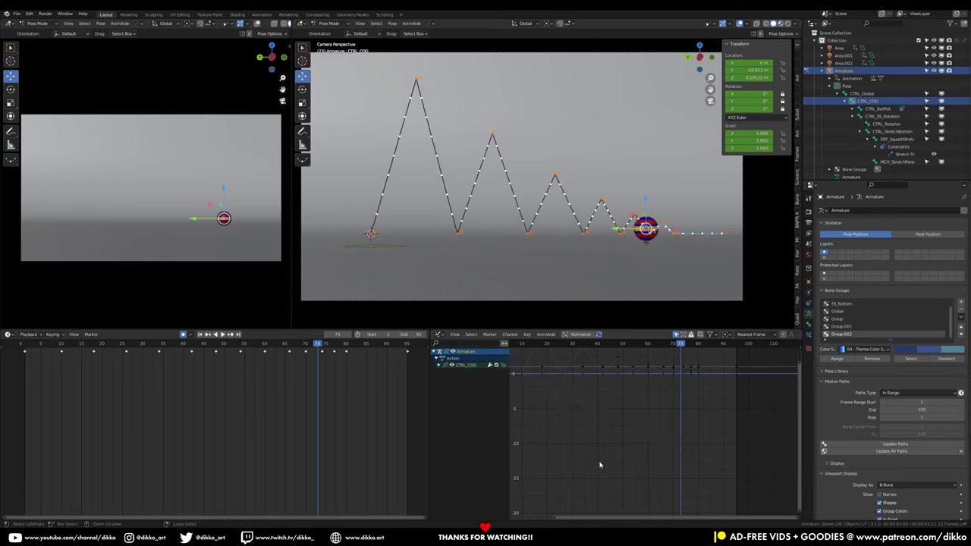
pyautogui.hotkey('ctrl', 'z')
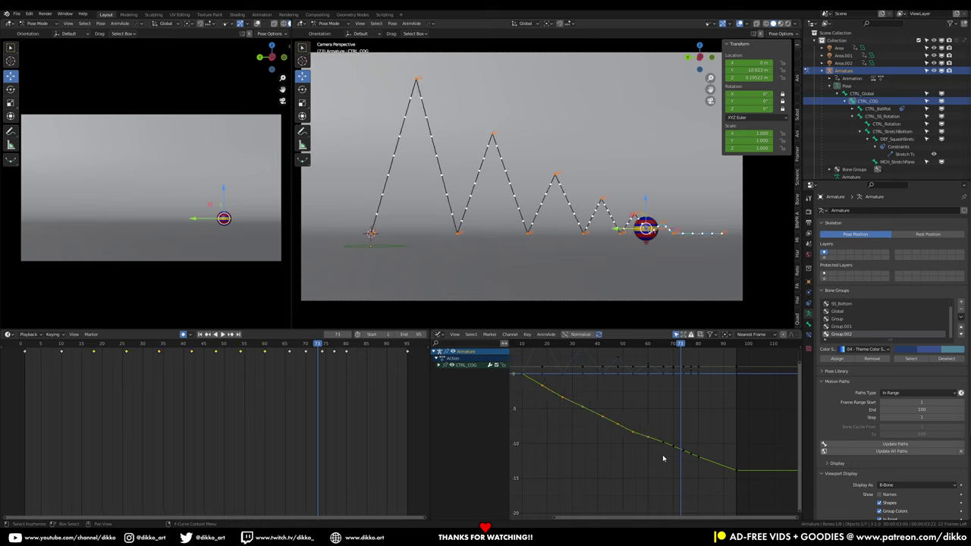
# Step: Delete the Y location curve's keyframes between frames 26 and 54 and between frames 54 and 80, keeping the keys at those frames
pyautogui.moveTo(579, 398); pyautogui.dragTo(693, 464)
pyautogui.press('x')
pyautogui.click(639, 446)
pyautogui.press('x')
pyautogui.click(692, 462)
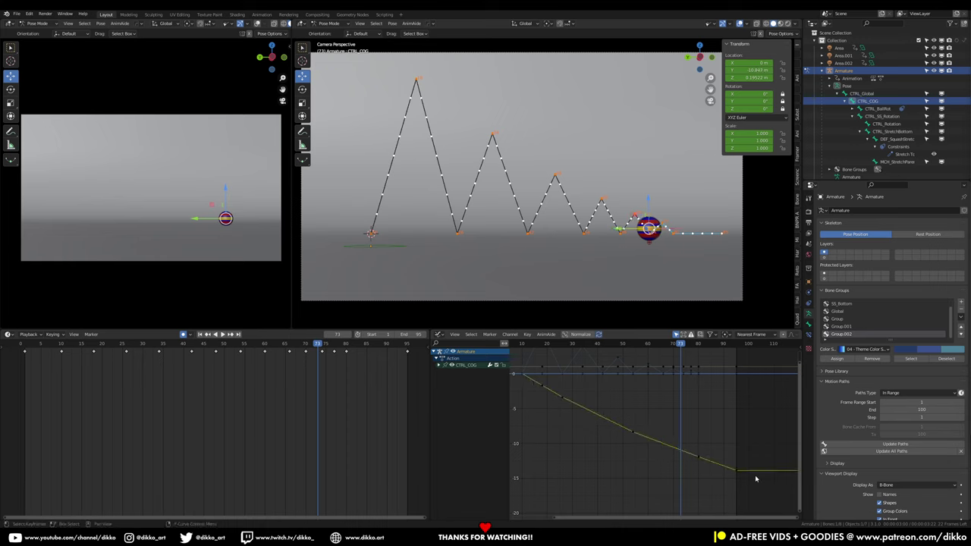
# Step: Set the interpolation of the Y location curve's keyframes at frames 95 and 80 to Bezier
pyautogui.moveTo(742, 481); pyautogui.dragTo(733, 466)
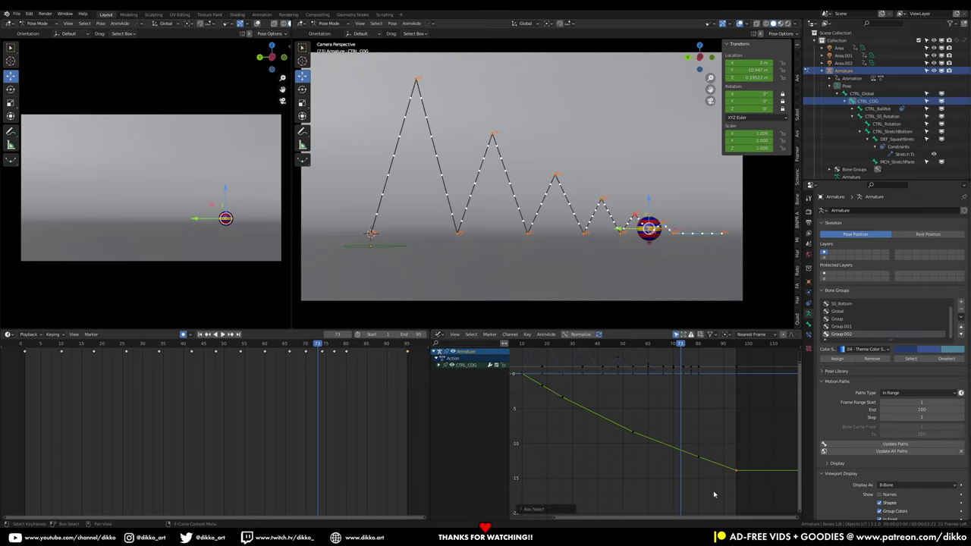
pyautogui.press('t')
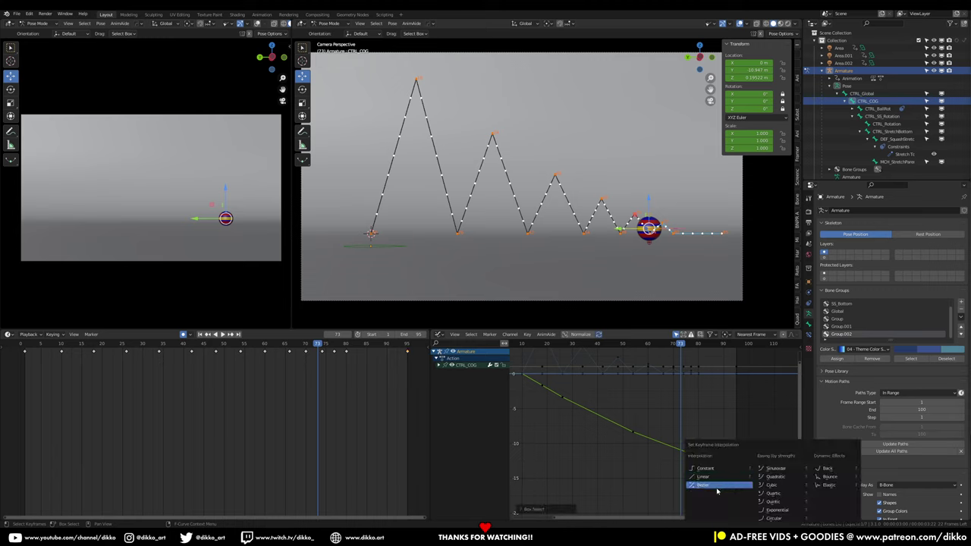
pyautogui.click(724, 486)
pyautogui.moveTo(697, 441); pyautogui.dragTo(713, 470)
pyautogui.press('t')
pyautogui.click(711, 467)
# Step: Lower the Y location curve's keyframe at frame 80 by a little over 0.6 m, keeping it on the same frame
pyautogui.moveTo(721, 466); pyautogui.dragTo(633, 401, button='middle')
pyautogui.scroll(2, 614, 422)
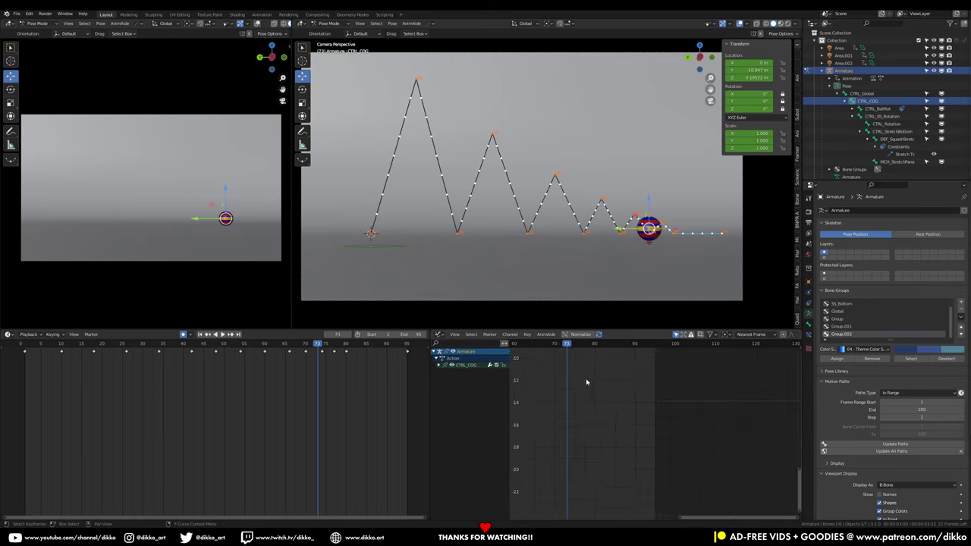
pyautogui.moveTo(615, 402); pyautogui.dragTo(726, 485, button='middle')
pyautogui.scroll(-7, 648, 462)
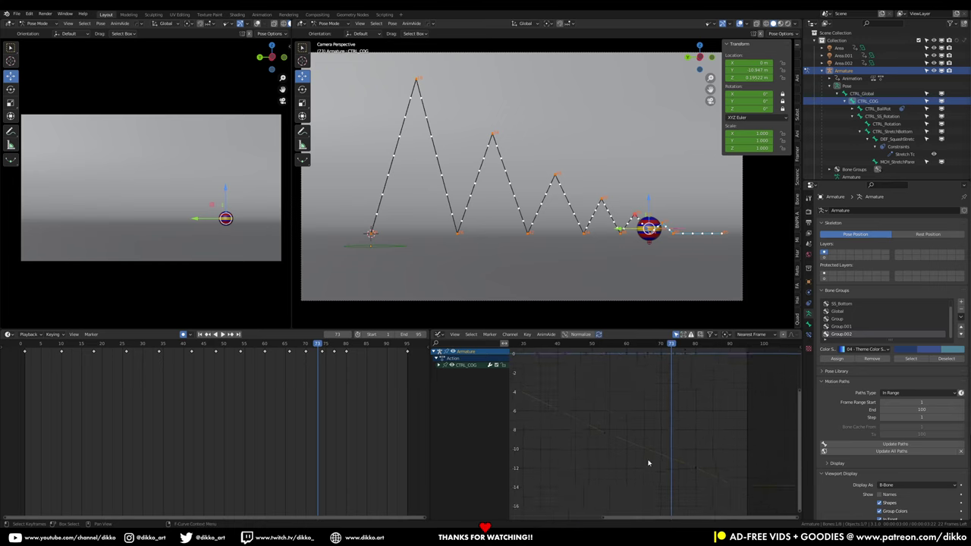
pyautogui.moveTo(623, 441); pyautogui.dragTo(670, 444, button='middle')
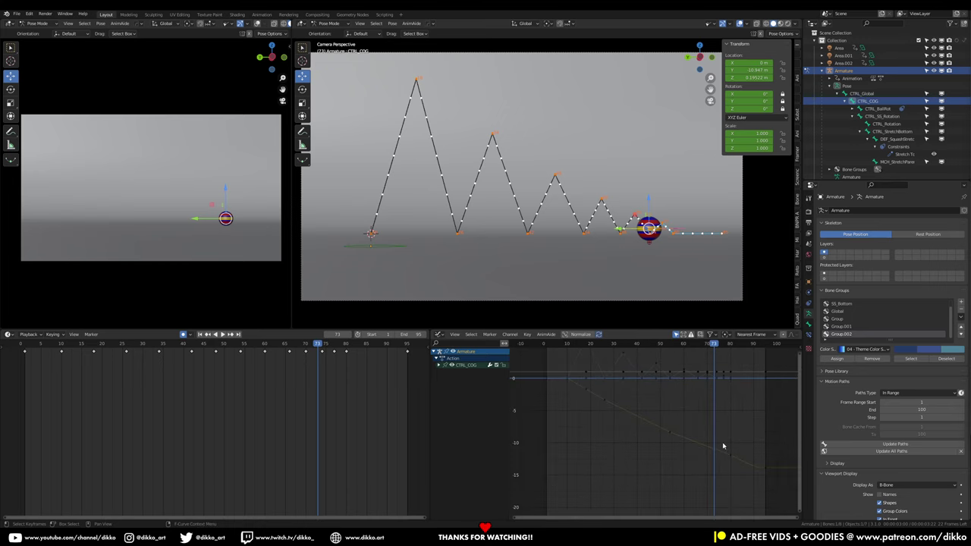
pyautogui.moveTo(723, 446); pyautogui.dragTo(740, 464)
pyautogui.scroll(3, 748, 459)
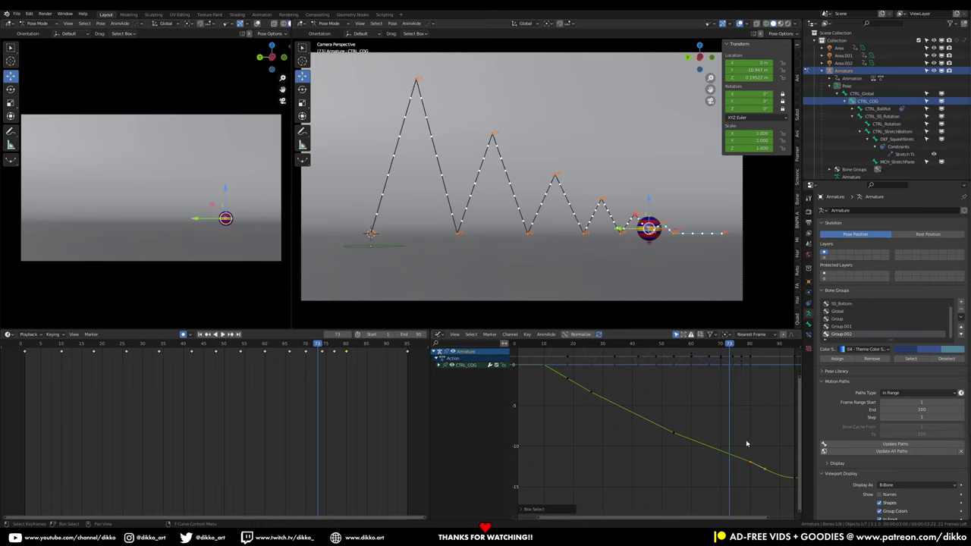
pyautogui.moveTo(740, 444); pyautogui.dragTo(649, 433, button='middle')
pyautogui.scroll(1, 676, 446)
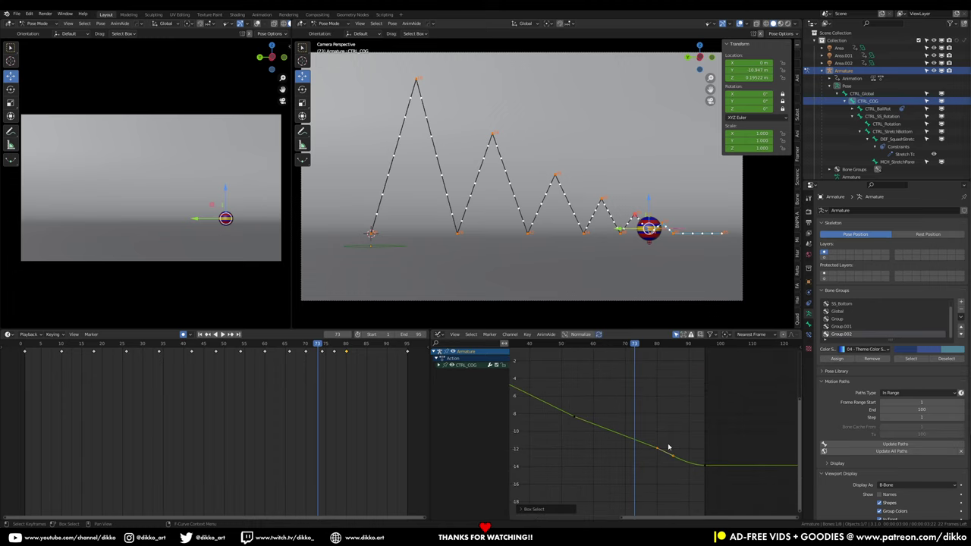
pyautogui.press('g')
pyautogui.press('y')
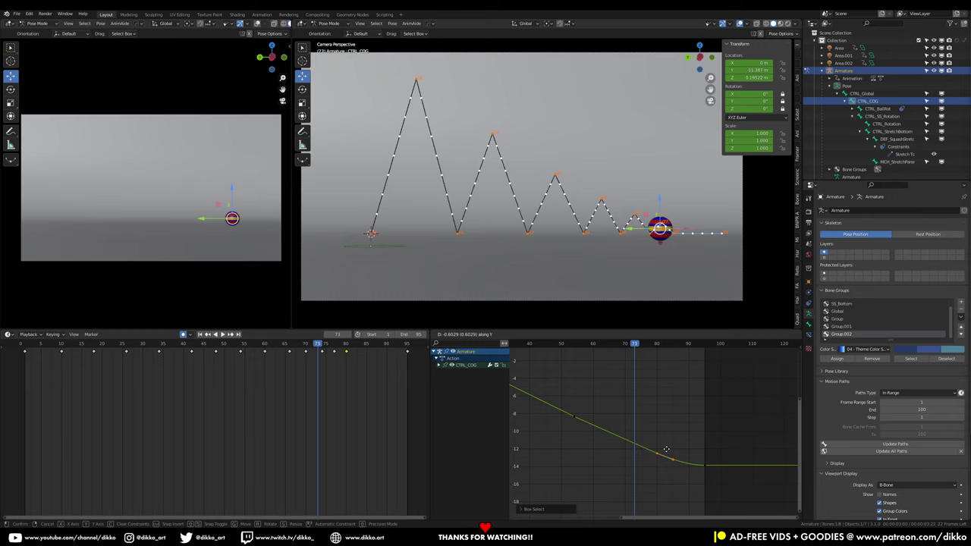
pyautogui.click(666, 450)
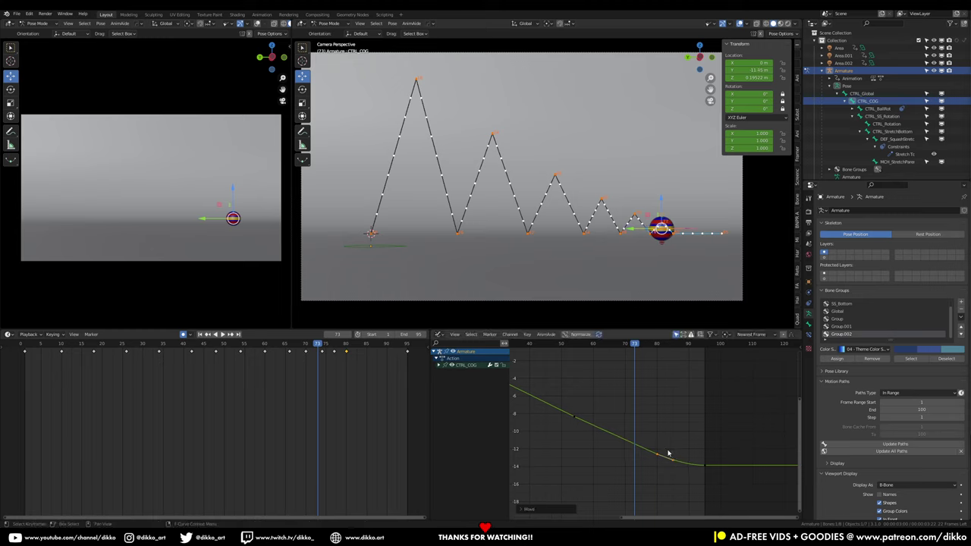
# Step: Recalculate CTRL_COG's motion path to match the edited Y location curve
pyautogui.rightClick(667, 251)
pyautogui.click(662, 250)
pyautogui.click(640, 291)
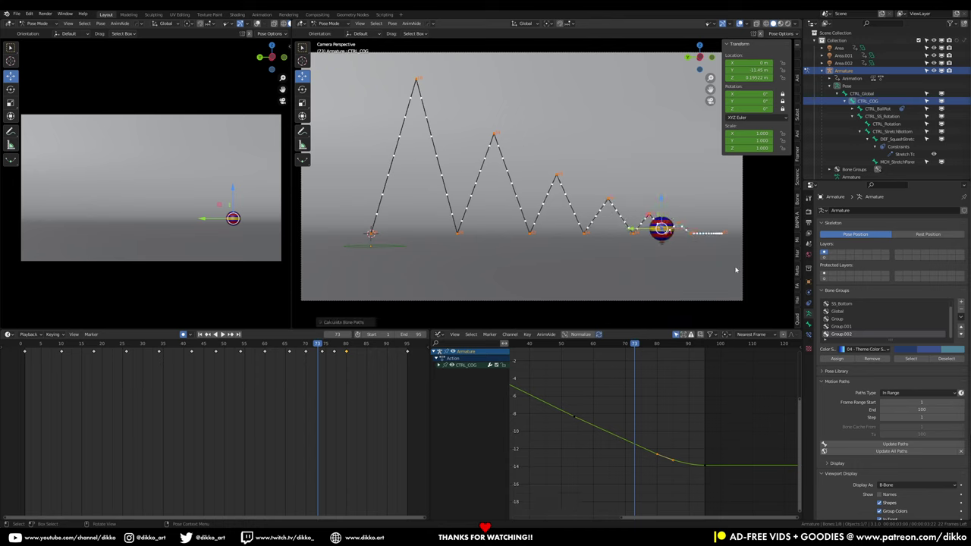
# Step: Play the animation to review the ball's smoothed forward travel and its slowdown
pyautogui.scroll(-5, 607, 450)
pyautogui.moveTo(579, 432); pyautogui.dragTo(649, 456, button='middle')
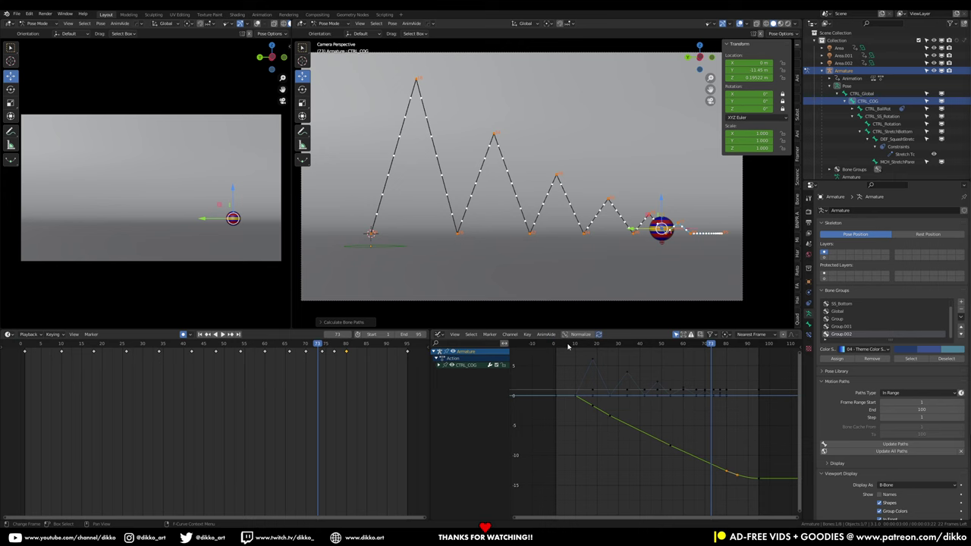
pyautogui.hotkey('shift', 'Left')
pyautogui.press('space')
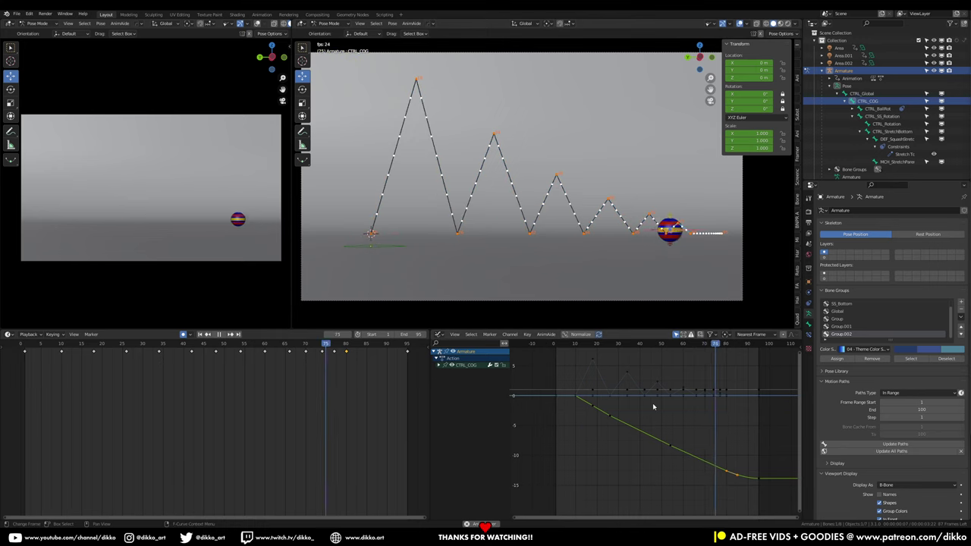
pyautogui.press('space')
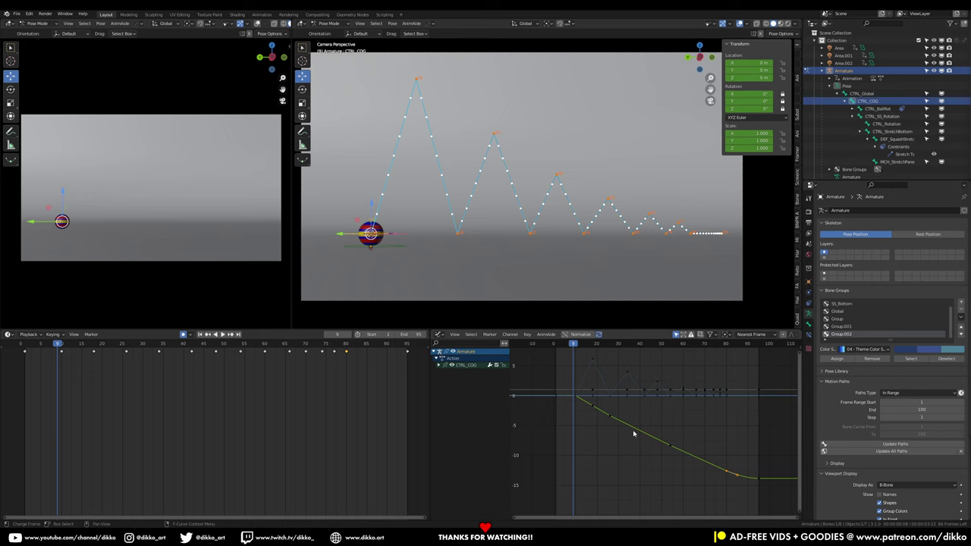
# Step: Copy CTRL_COG's ground-contact keyframe at frame 26 to frame 27
pyautogui.scroll(2, 617, 434)
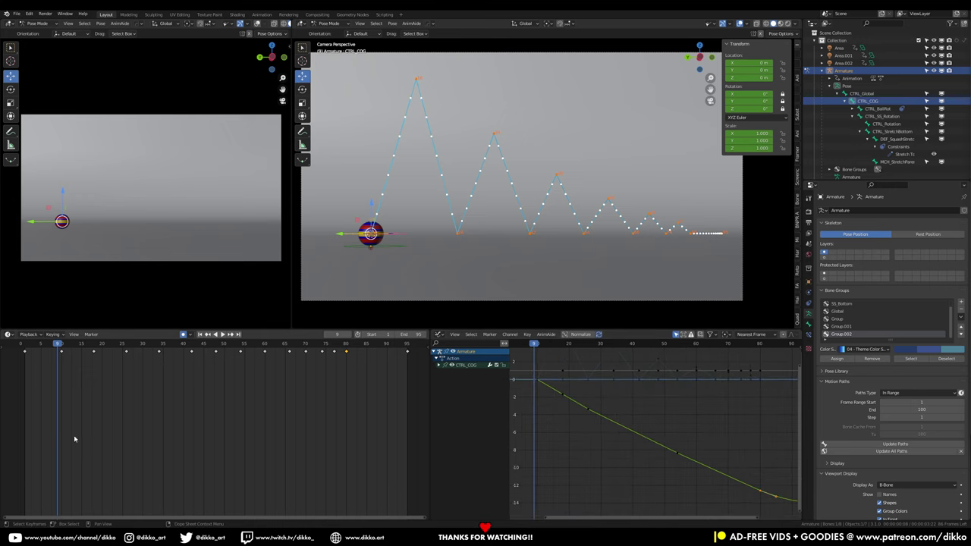
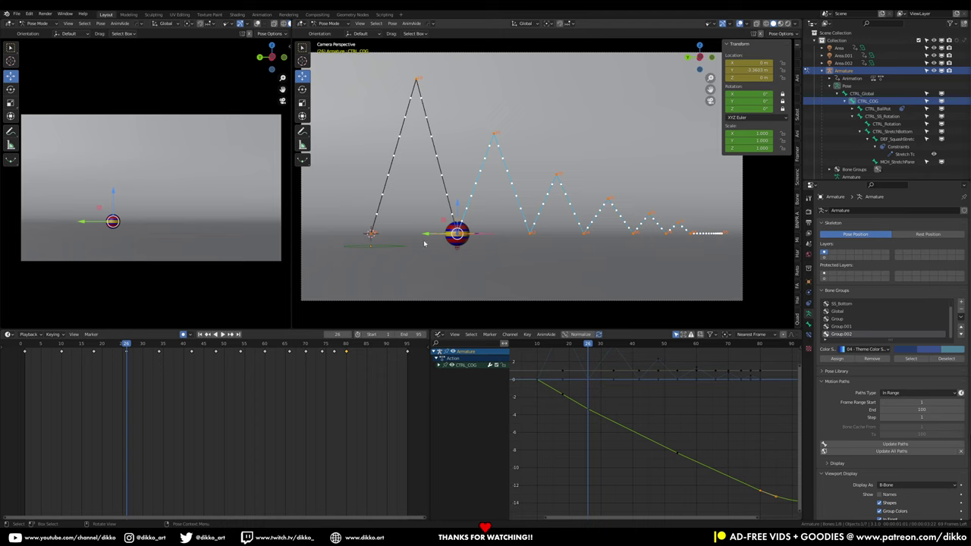
pyautogui.moveTo(132, 362); pyautogui.dragTo(118, 350)
pyautogui.click(129, 345)
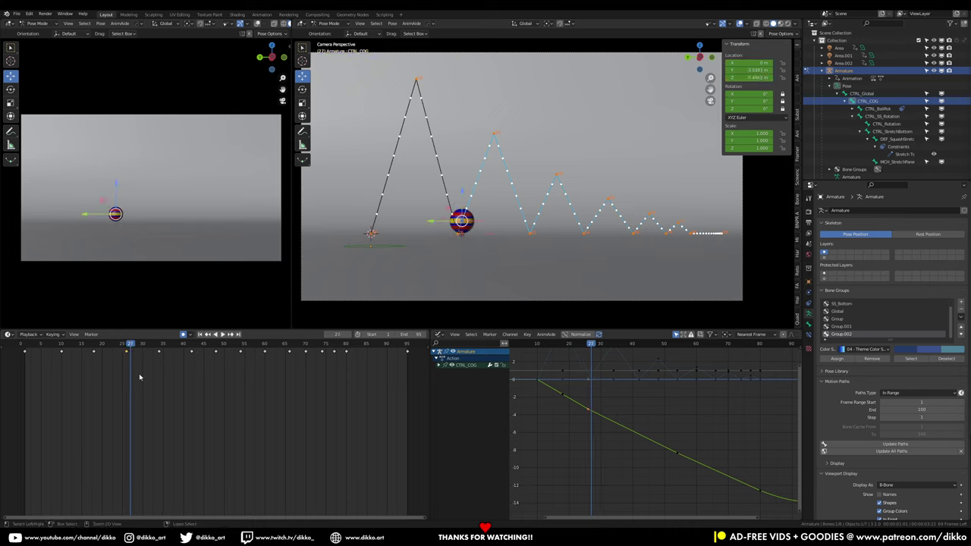
pyautogui.moveTo(413, 360); pyautogui.dragTo(151, 353)
pyautogui.press('g')
pyautogui.rightClick(160, 353)
pyautogui.click(161, 352)
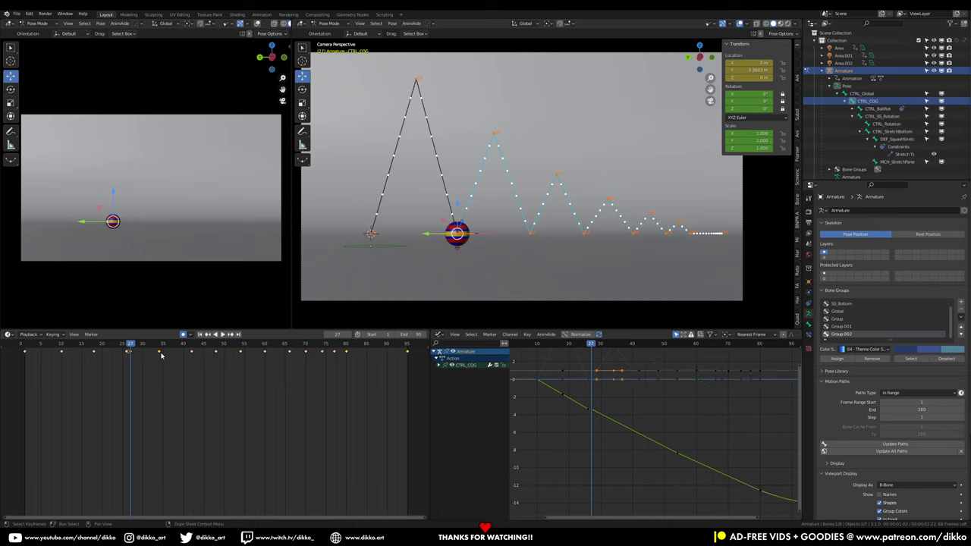
# Step: Move all keyframes after frame 27 one frame later
pyautogui.moveTo(414, 360); pyautogui.dragTo(151, 353)
pyautogui.press('g')
pyautogui.press('1')
pyautogui.press('Return')
# Step: Copy the ground-contact keyframe at frame 43 to frame 44 and move all keyframes after it one frame later
pyautogui.moveTo(152, 349); pyautogui.dragTo(196, 357)
pyautogui.click(199, 356)
pyautogui.click(197, 353)
pyautogui.hotkey('ctrl', 'c')
pyautogui.moveTo(196, 345); pyautogui.dragTo(201, 347)
pyautogui.hotkey('ctrl', 'v')
pyautogui.moveTo(417, 369); pyautogui.dragTo(220, 353)
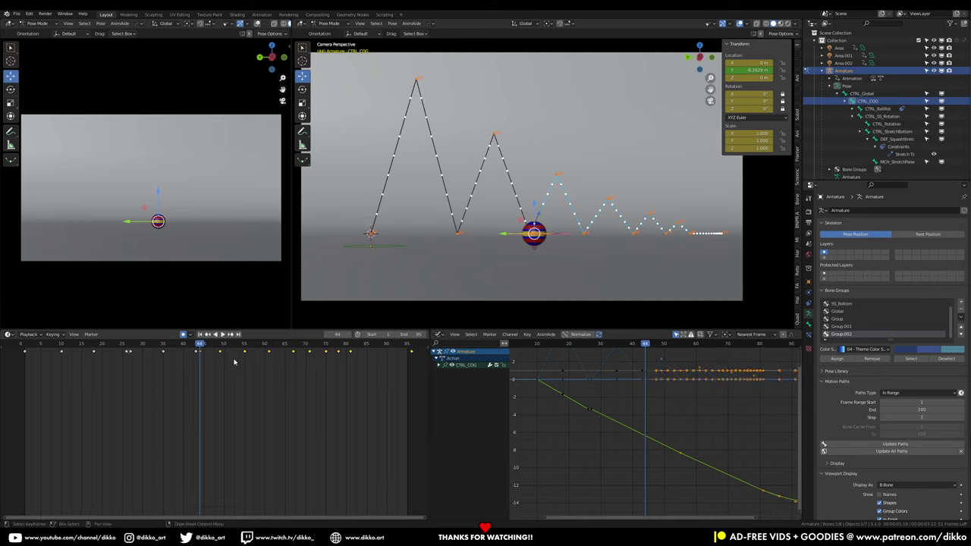
pyautogui.press('g')
pyautogui.press('1')
pyautogui.press('Return')
# Step: Copy the ground-contact keyframe at frame 56 to frame 57 and move all keyframes after it one frame later
pyautogui.moveTo(208, 352); pyautogui.dragTo(248, 355)
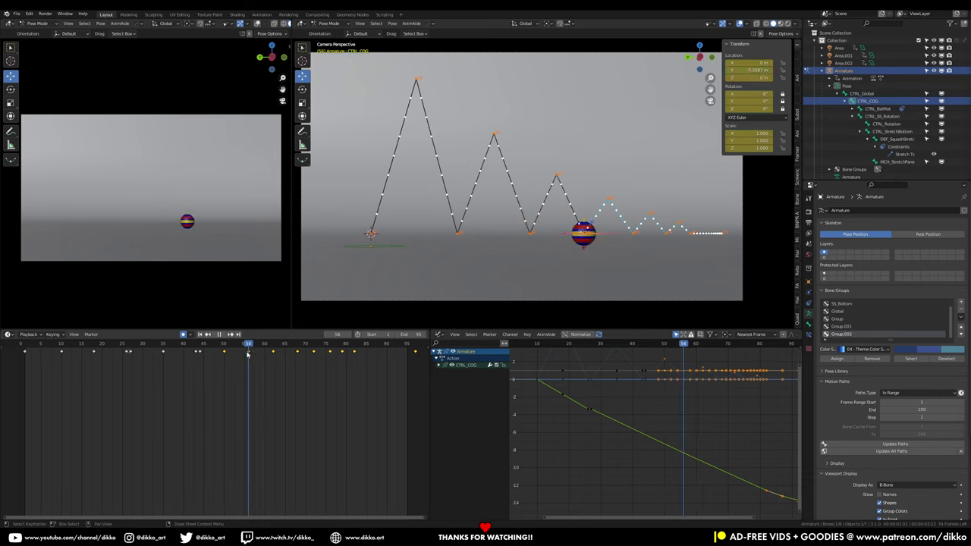
pyautogui.click(250, 357)
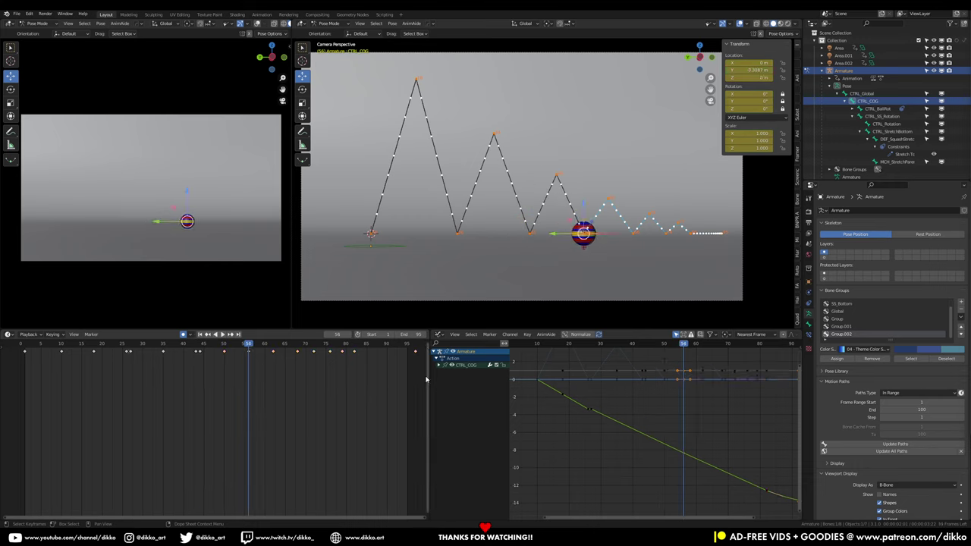
pyautogui.hotkey('ctrl', 'c')
pyautogui.click(252, 347)
pyautogui.hotkey('ctrl', 'v')
pyautogui.moveTo(422, 361); pyautogui.dragTo(270, 350)
pyautogui.press('g')
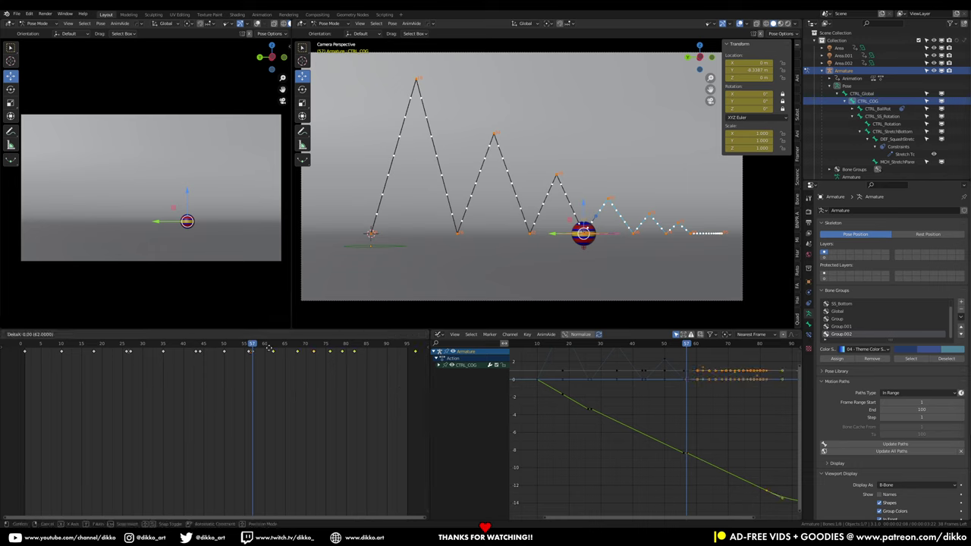
pyautogui.click(270, 354)
# Step: Copy the ground-contact keyframe at frame 69 to frame 70 and move all keyframes after it one frame later
pyautogui.scroll(-1, 301, 442)
pyautogui.moveTo(288, 433); pyautogui.dragTo(234, 405, button='middle')
pyautogui.moveTo(197, 346); pyautogui.dragTo(228, 353)
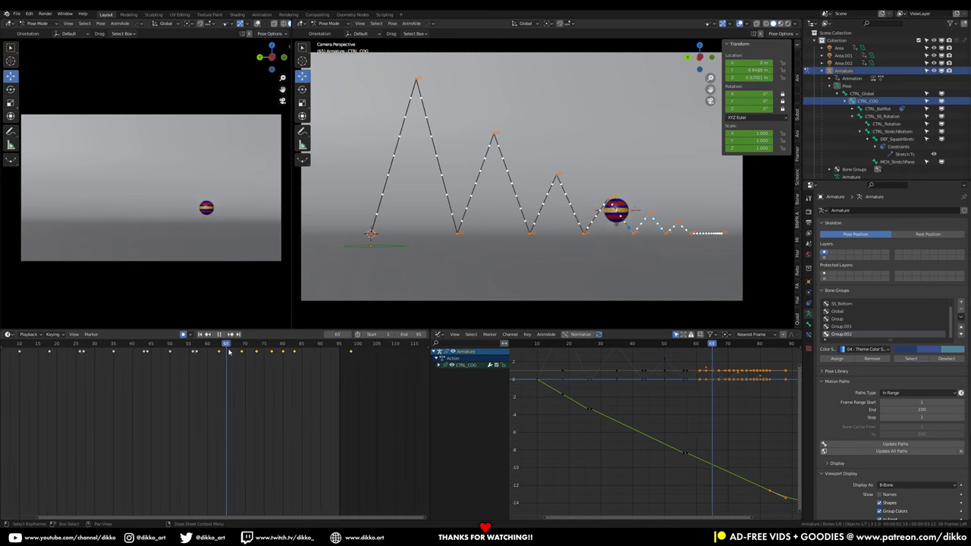
pyautogui.press('space')
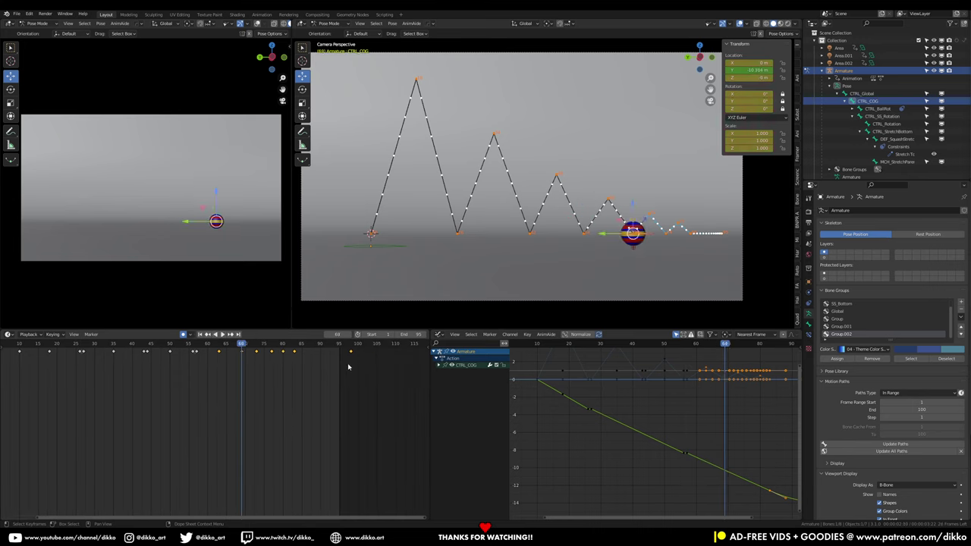
pyautogui.press('space')
pyautogui.press('space')
pyautogui.moveTo(370, 357); pyautogui.dragTo(251, 348)
pyautogui.press('g')
pyautogui.press('1')
pyautogui.press('Return')
# Step: Copy the ground-contact keyframe at frame 78 to frame 79 and move all keyframes after it one frame later
pyautogui.moveTo(246, 345); pyautogui.dragTo(280, 349)
pyautogui.click(275, 354)
pyautogui.press('space')
pyautogui.moveTo(384, 362); pyautogui.dragTo(283, 348)
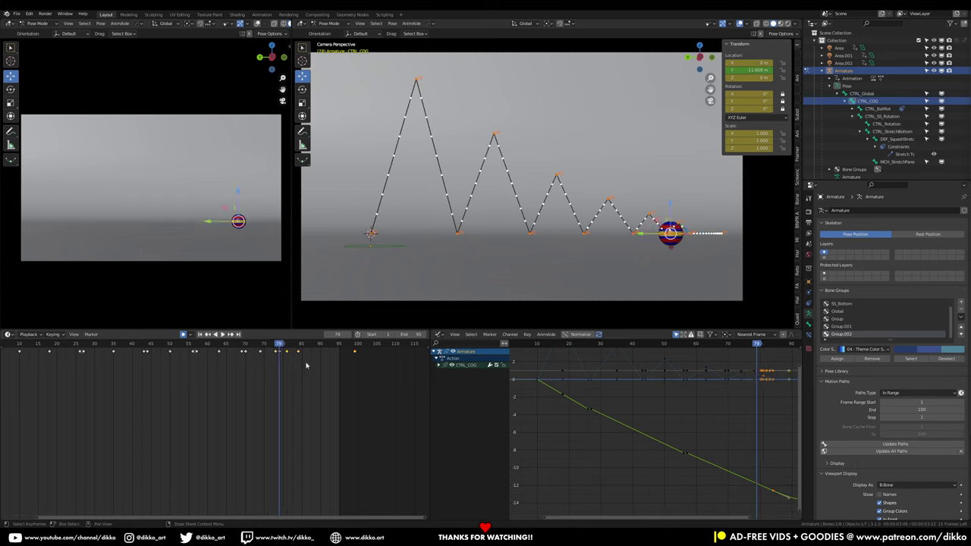
pyautogui.press('g')
pyautogui.press('1')
pyautogui.press('Return')
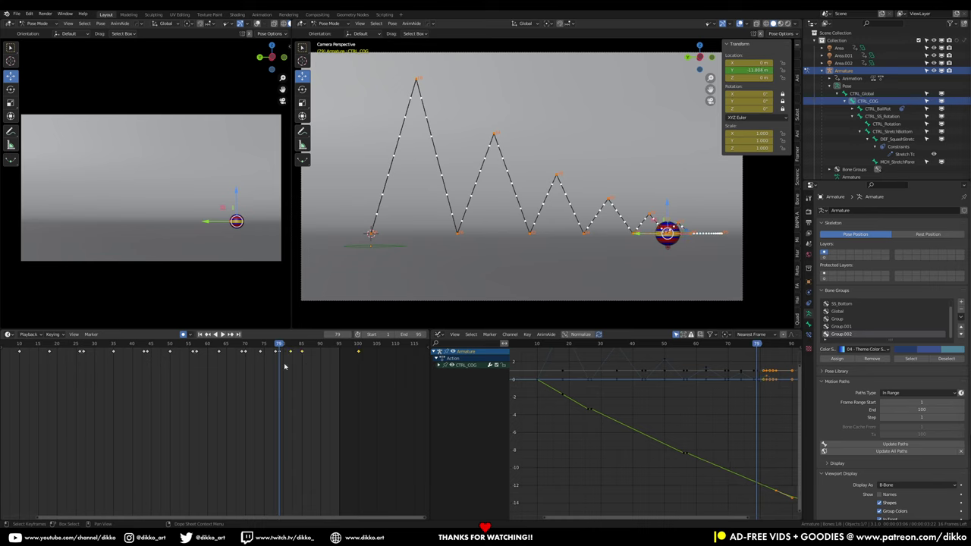
# Step: Set the scene's end frame to 100
pyautogui.scroll(2, 600, 428)
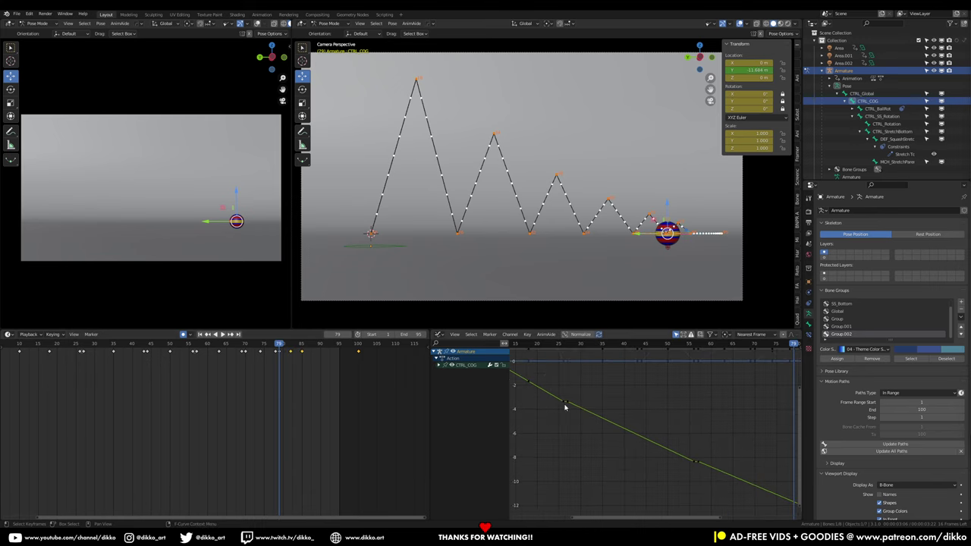
pyautogui.scroll(-2, 727, 470)
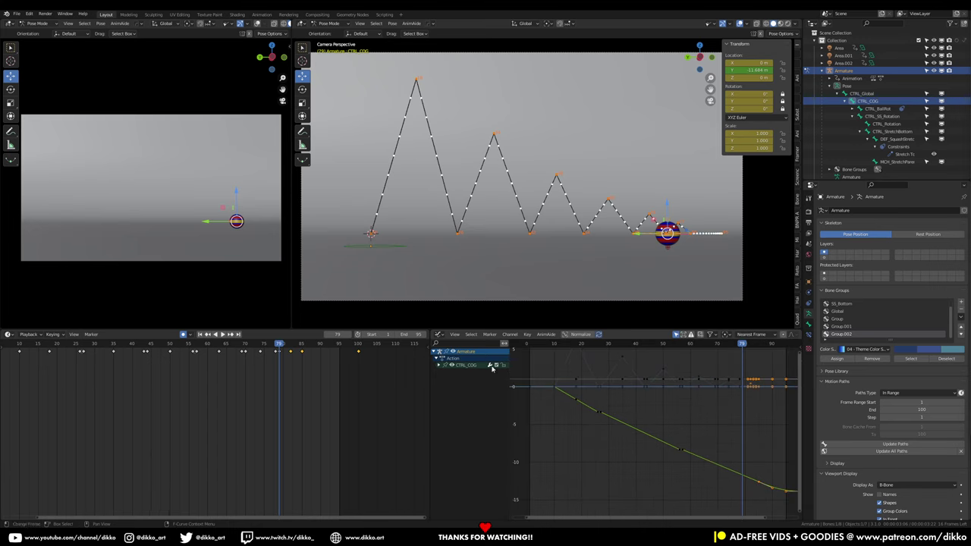
pyautogui.moveTo(402, 334)
pyautogui.mouseDown()
pyautogui.moveTo(425, 334)
pyautogui.moveTo(410, 334)
pyautogui.mouseUp()
pyautogui.scroll(-3, 301, 403)
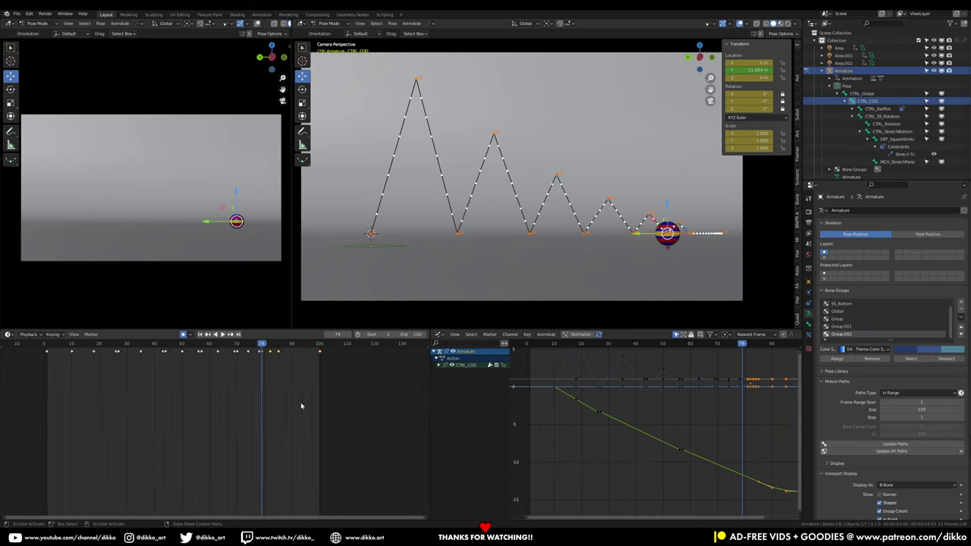
# Step: Play back the animation over the extended frame range and save the file
pyautogui.press('space')
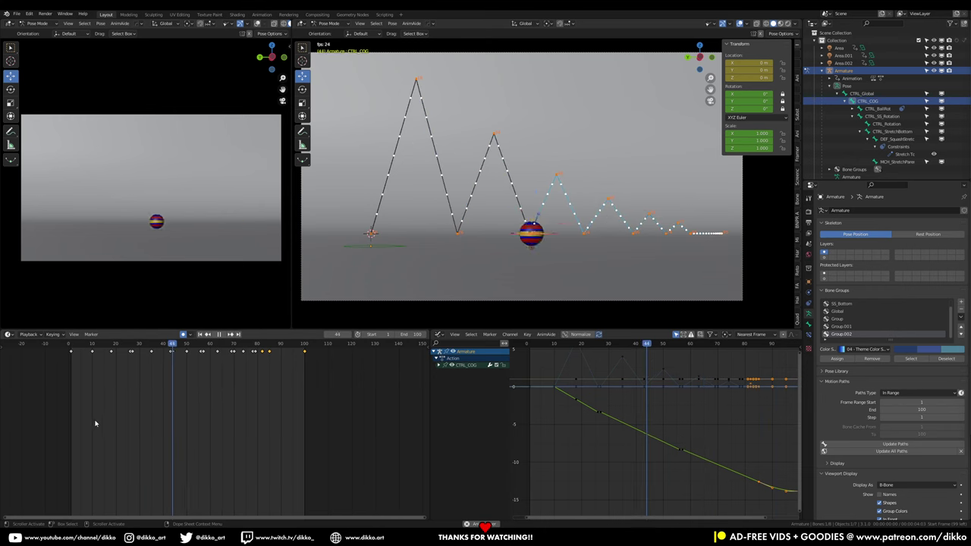
pyautogui.press('space')
pyautogui.hotkey('ctrl', 's')
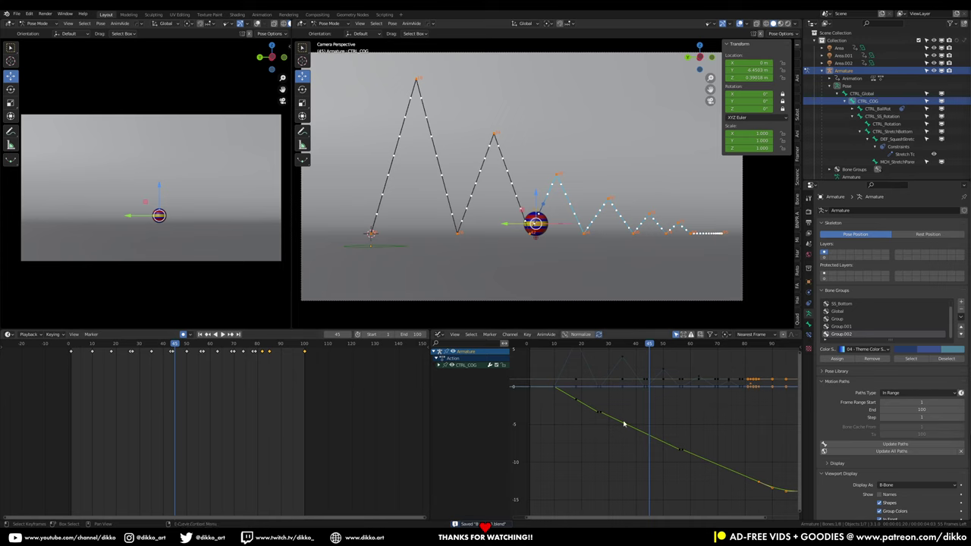
# Step: Delete the Y Location keyframe at frame 18 to smooth the ball's forward travel curve
pyautogui.moveTo(565, 417); pyautogui.dragTo(584, 394)
pyautogui.press('x')
pyautogui.click(584, 394)
pyautogui.scroll(-1, 624, 417)
pyautogui.moveTo(625, 417); pyautogui.dragTo(605, 446, button='middle')
pyautogui.scroll(1, 544, 406)
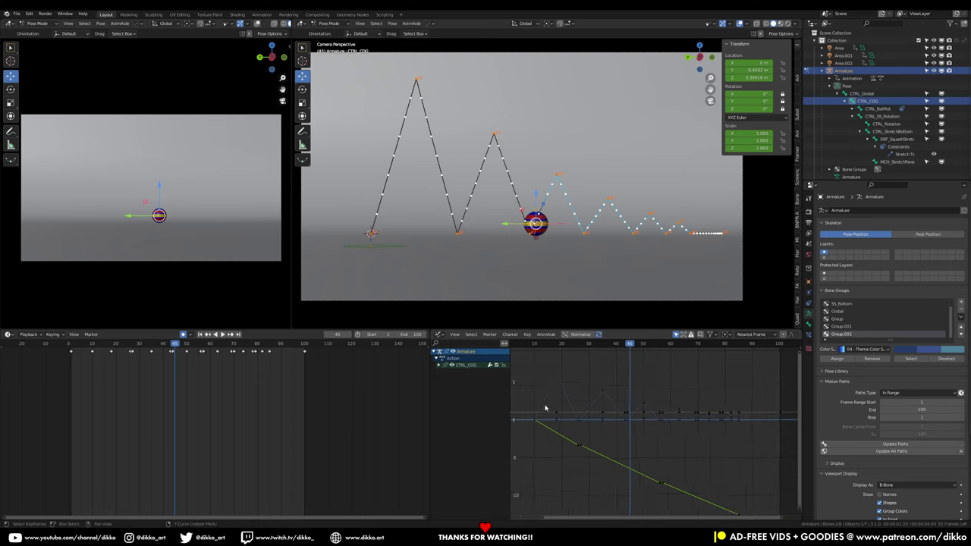
# Step: Expand the CTRL_COG channels, hide every curve except Z Location, and save the file
pyautogui.click(440, 366)
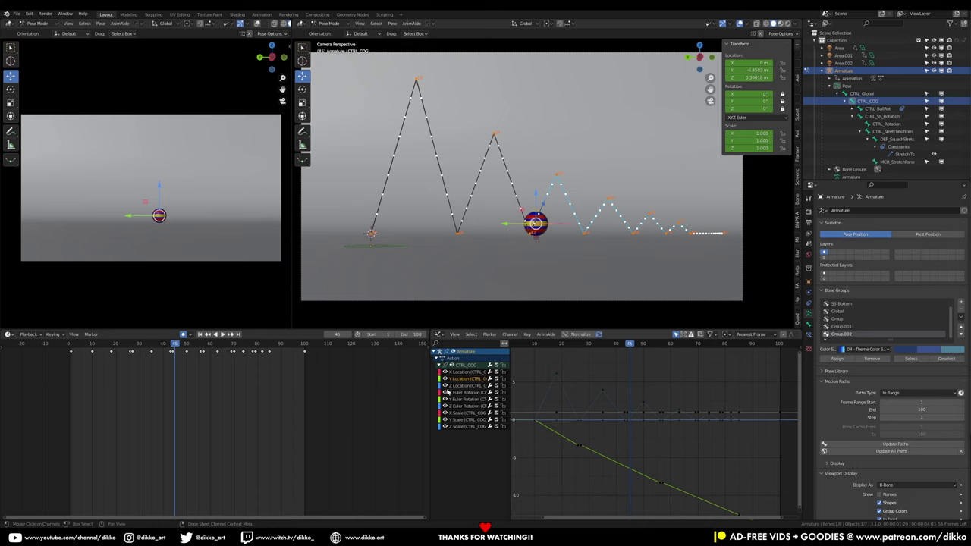
pyautogui.click(445, 379)
pyautogui.click(455, 386)
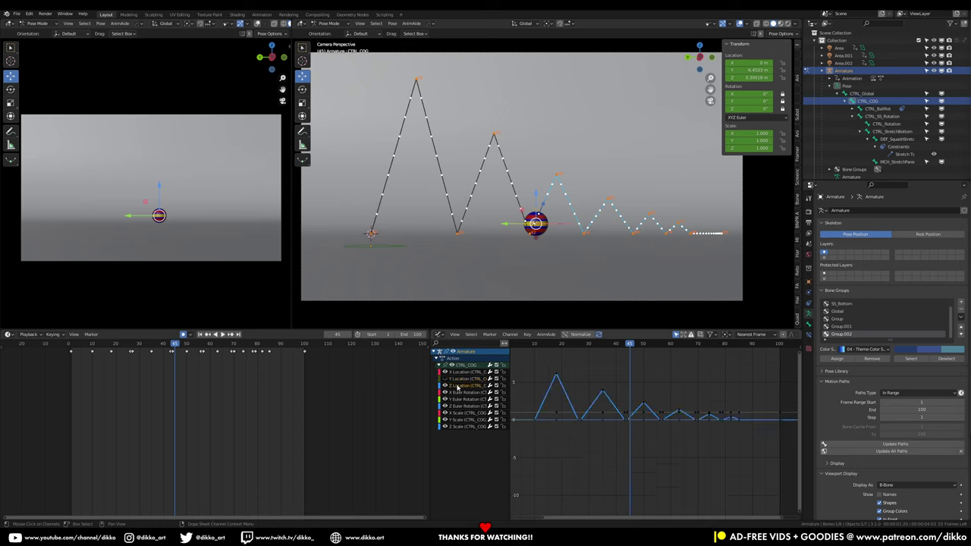
pyautogui.moveTo(446, 394); pyautogui.dragTo(445, 427)
pyautogui.click(670, 446)
pyautogui.hotkey('ctrl', 's')
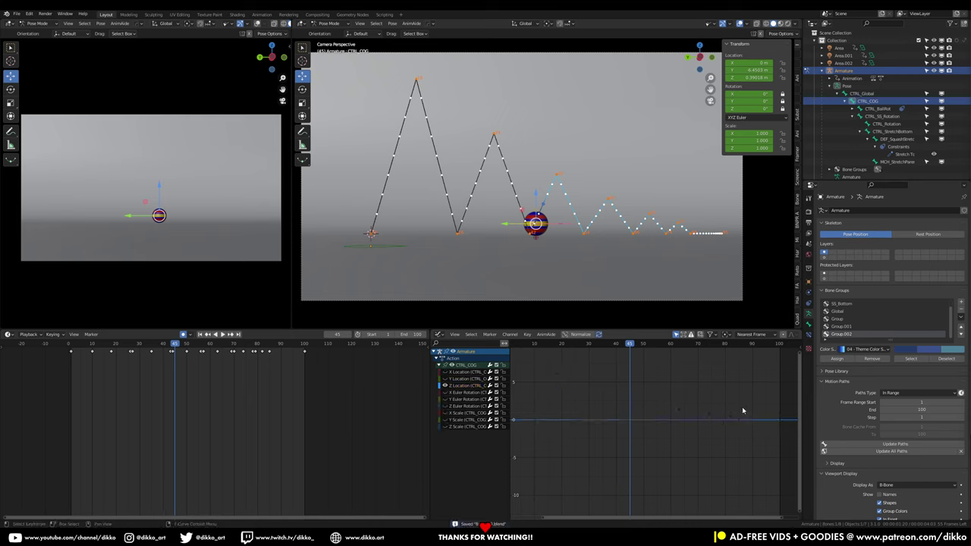
# Step: Set the interpolation of all the bounce keyframes on the Z Location curve to Bezier
pyautogui.moveTo(762, 367); pyautogui.dragTo(527, 440)
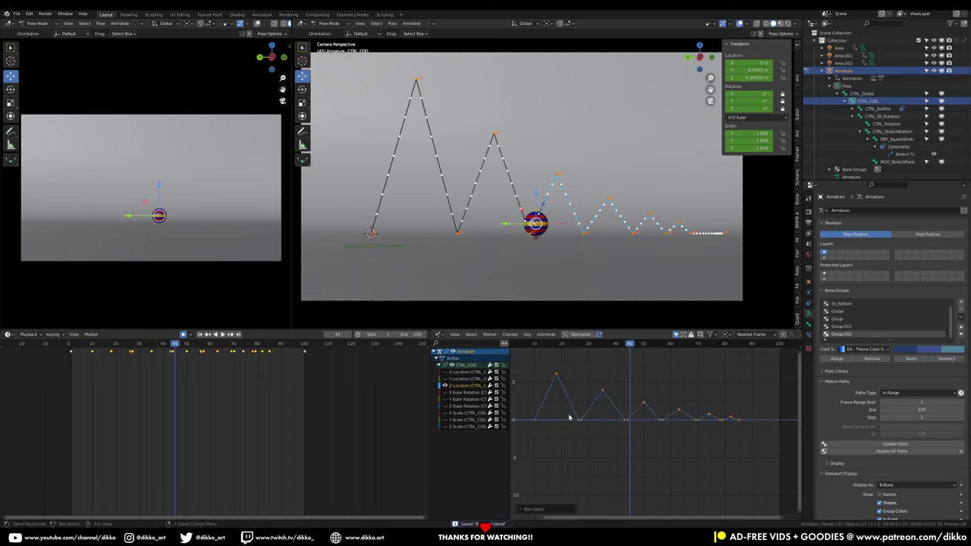
pyautogui.press('t')
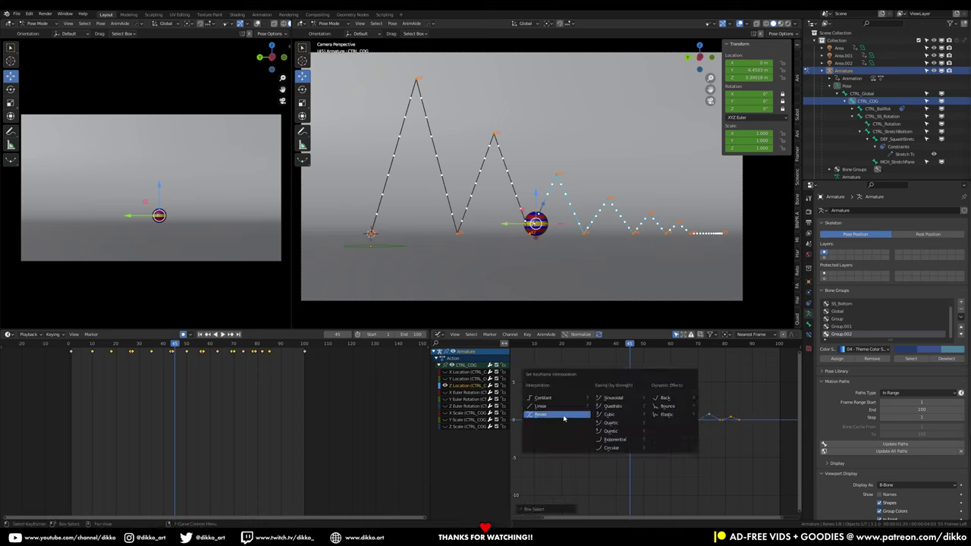
pyautogui.click(562, 418)
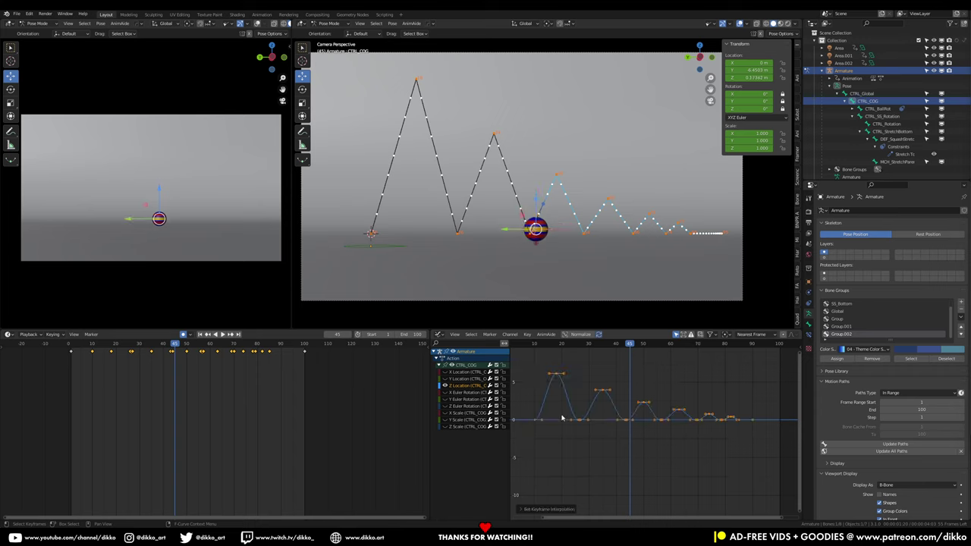
# Step: Recalculate CTRL_COG's motion path for frames 1 to 100 and play back the animation from the start
pyautogui.rightClick(531, 251)
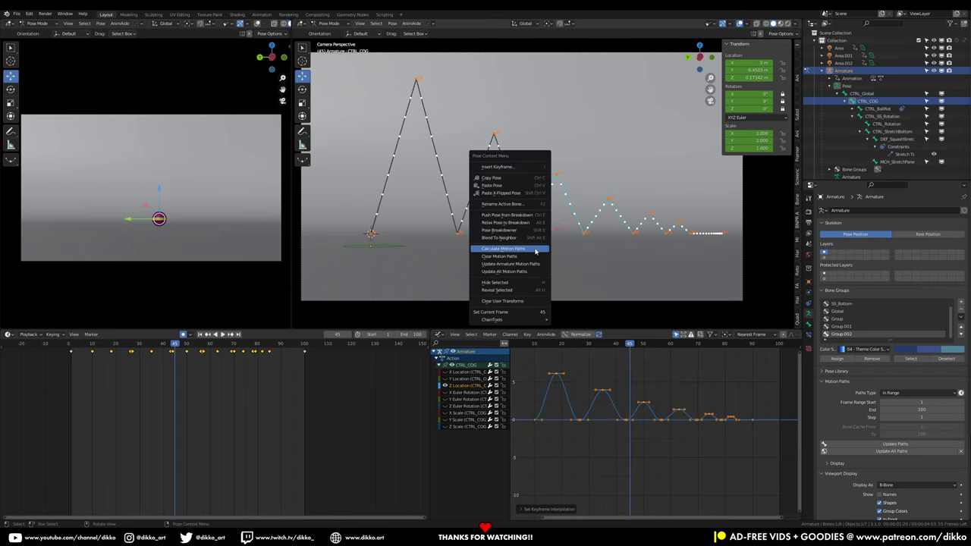
pyautogui.click(531, 251)
pyautogui.click(523, 291)
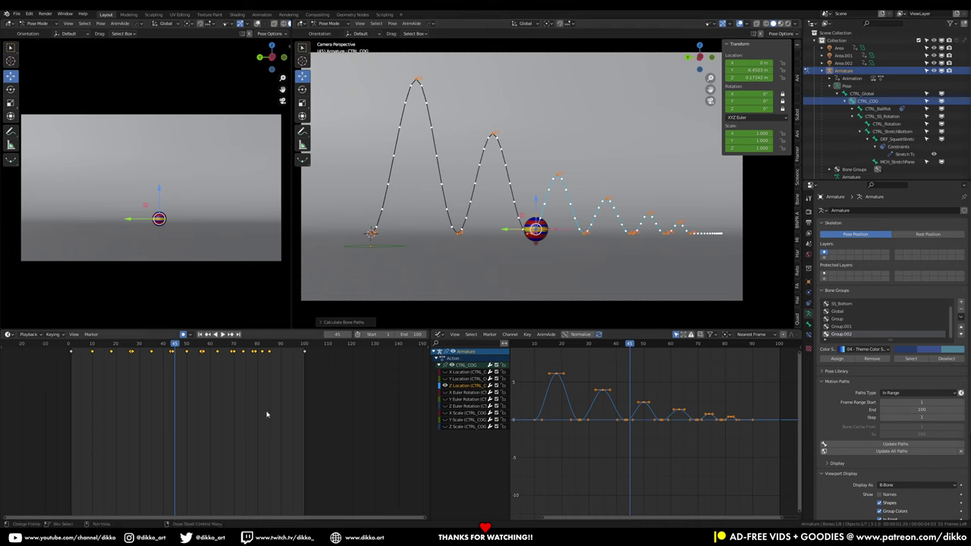
pyautogui.click(70, 346)
pyautogui.press('space')
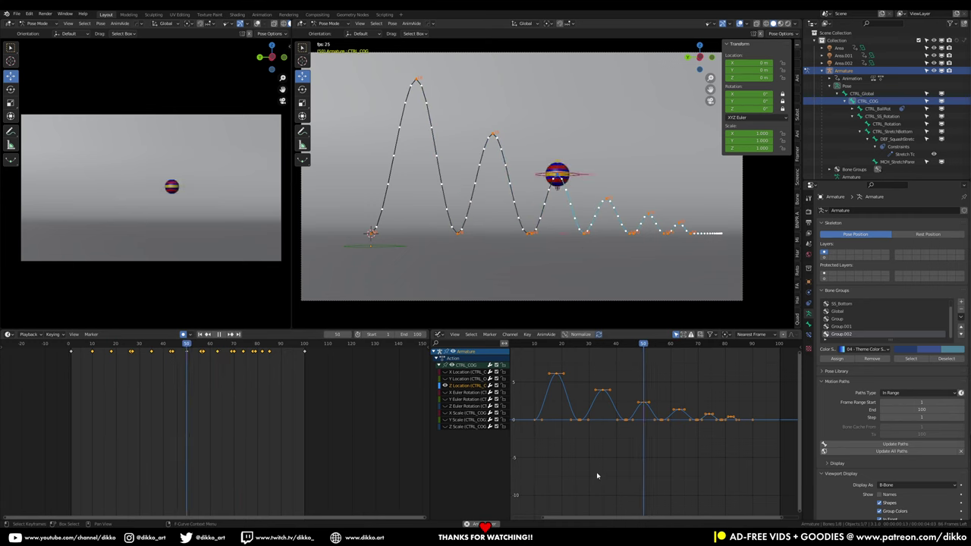
pyautogui.press('space')
# Step: Set the handle type of all ground-contact keyframes on the Z Location curve to Vector
pyautogui.click(725, 452)
pyautogui.scroll(2, 678, 483)
pyautogui.scroll(-1, 744, 471)
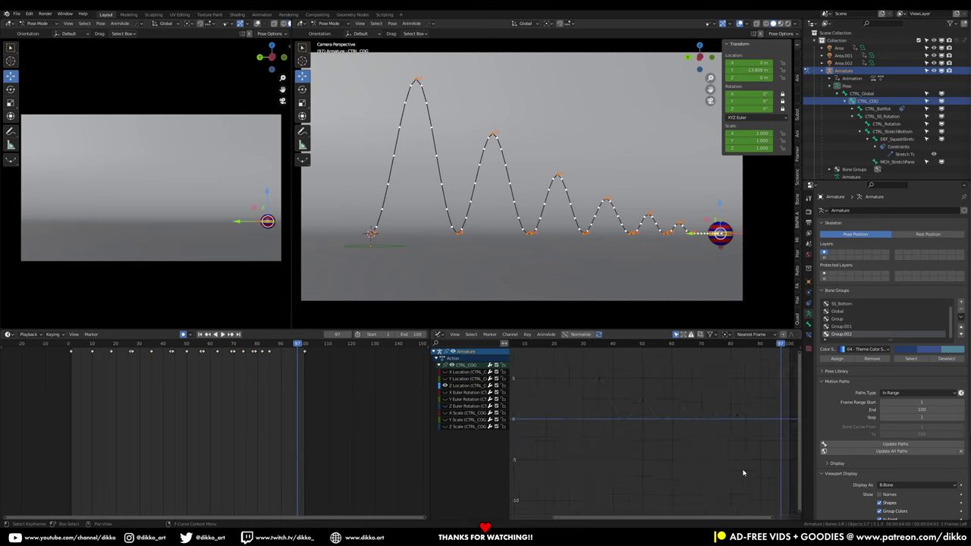
pyautogui.moveTo(769, 464); pyautogui.dragTo(522, 420)
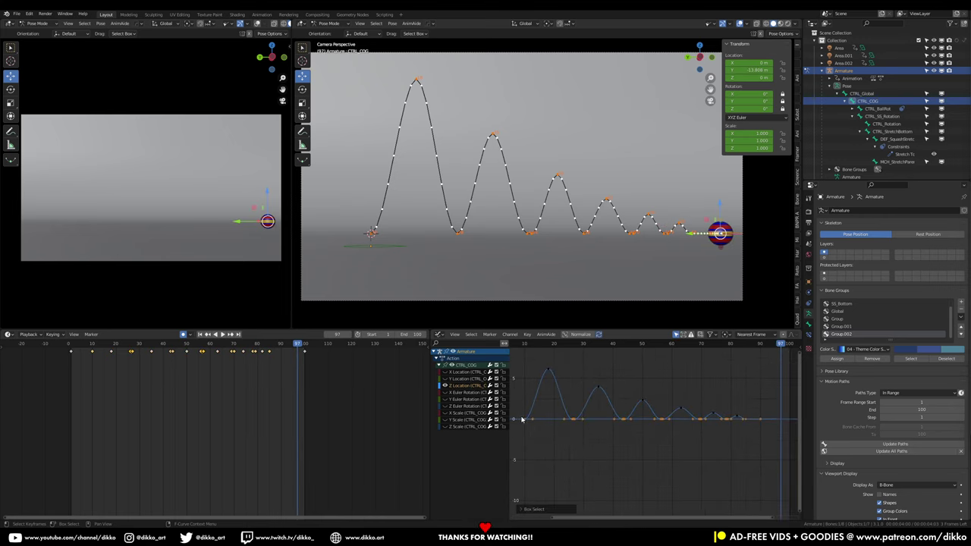
pyautogui.click(586, 456)
pyautogui.press('v')
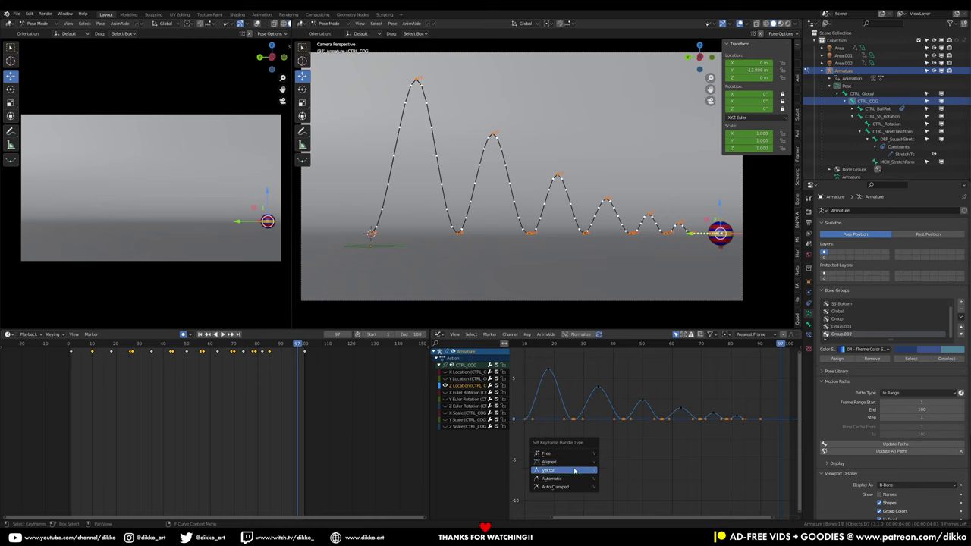
pyautogui.click(574, 470)
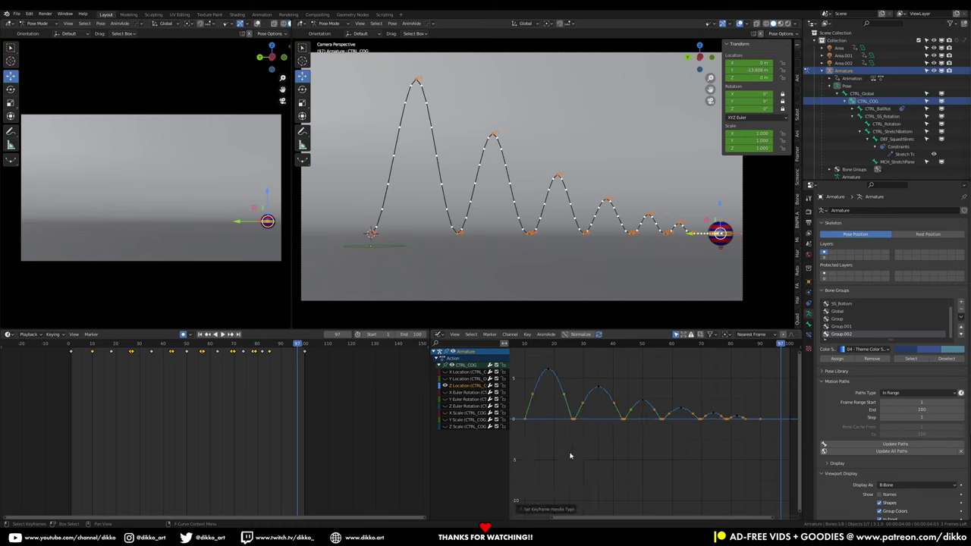
pyautogui.click(571, 455)
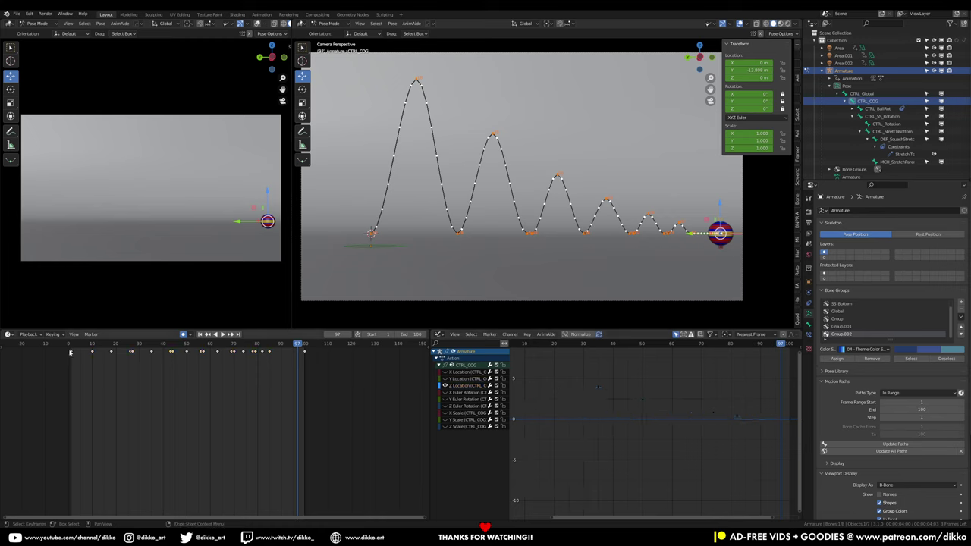
# Step: Update CTRL_COG's motion path for frames 1 to 100 with the sharp ground contacts and check the bounces in playback
pyautogui.press('space')
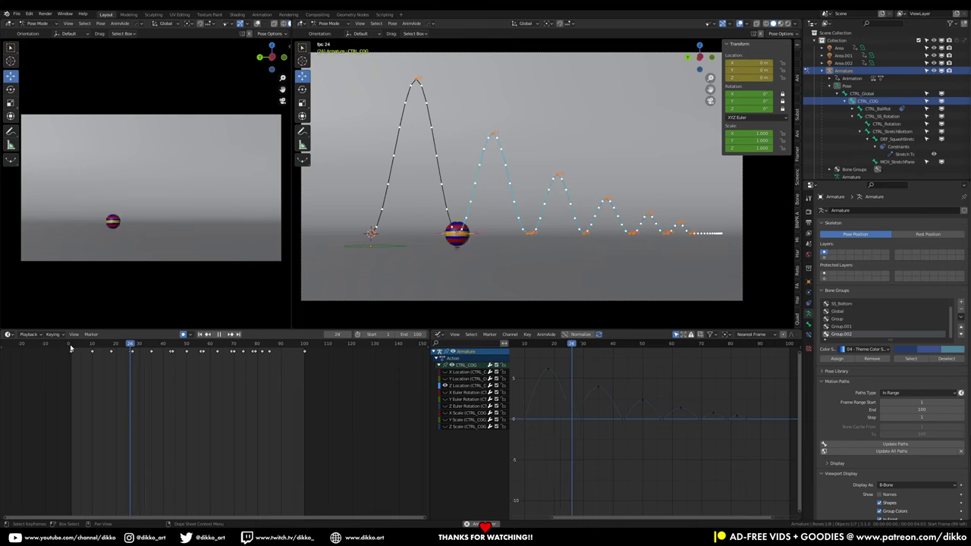
pyautogui.press('space')
pyautogui.rightClick(436, 223)
pyautogui.click(442, 223)
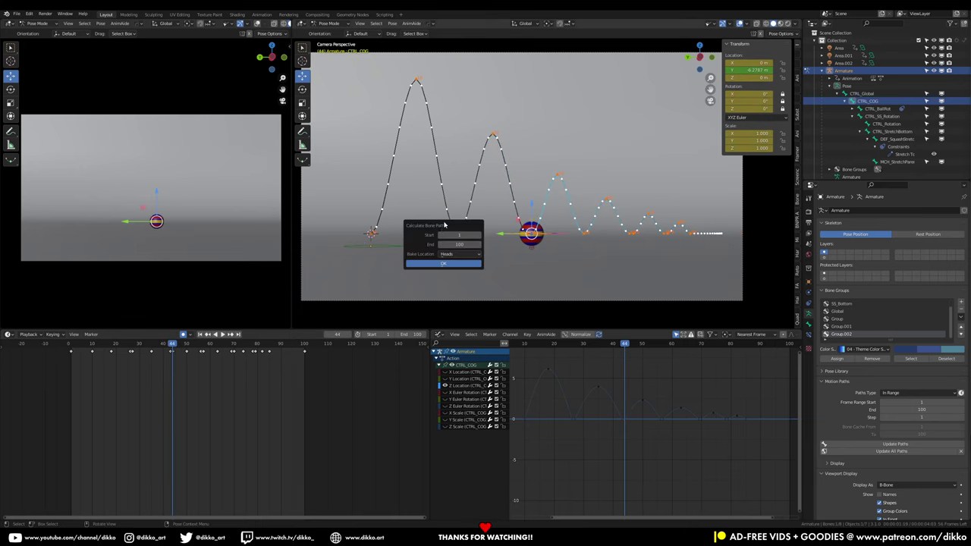
pyautogui.click(442, 263)
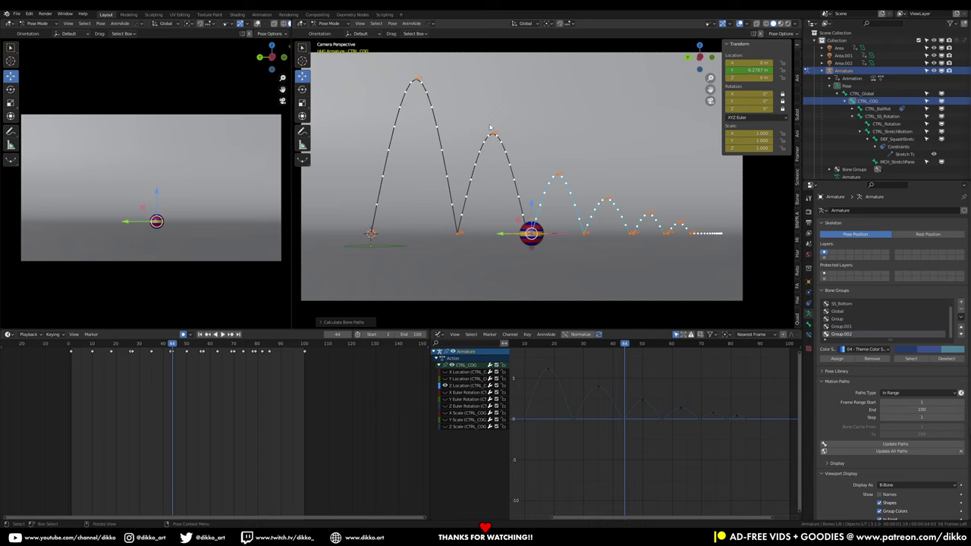
pyautogui.click(67, 346)
pyautogui.press('space')
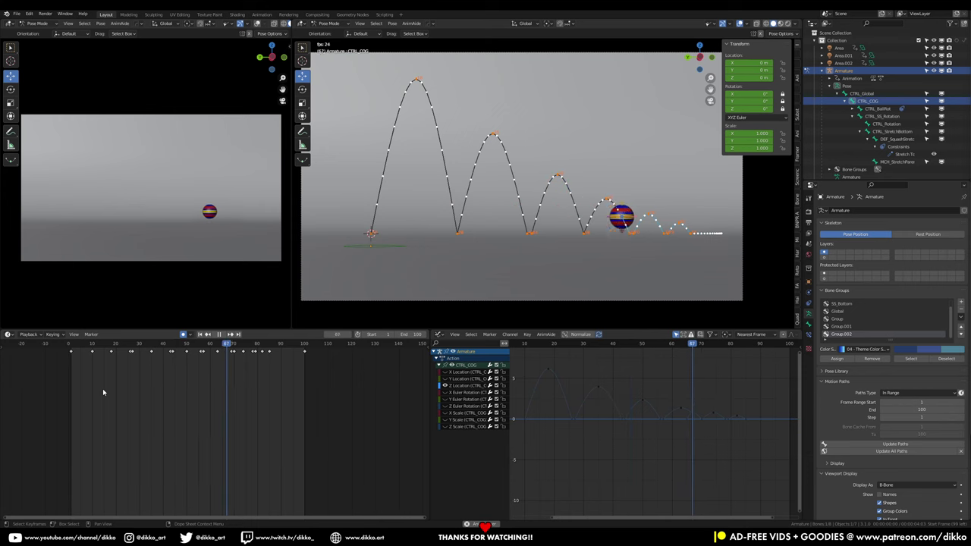
pyautogui.press('space')
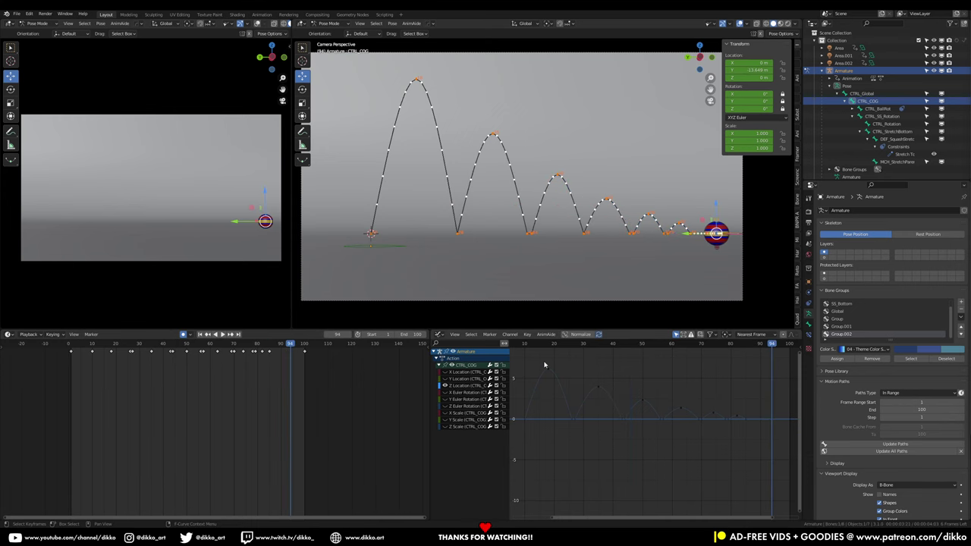
# Step: Scale the handles of the first bounce's peak keyframe by about 1.5 and recalculate the motion path for frames 1 to 100
pyautogui.moveTo(543, 363); pyautogui.dragTo(564, 384)
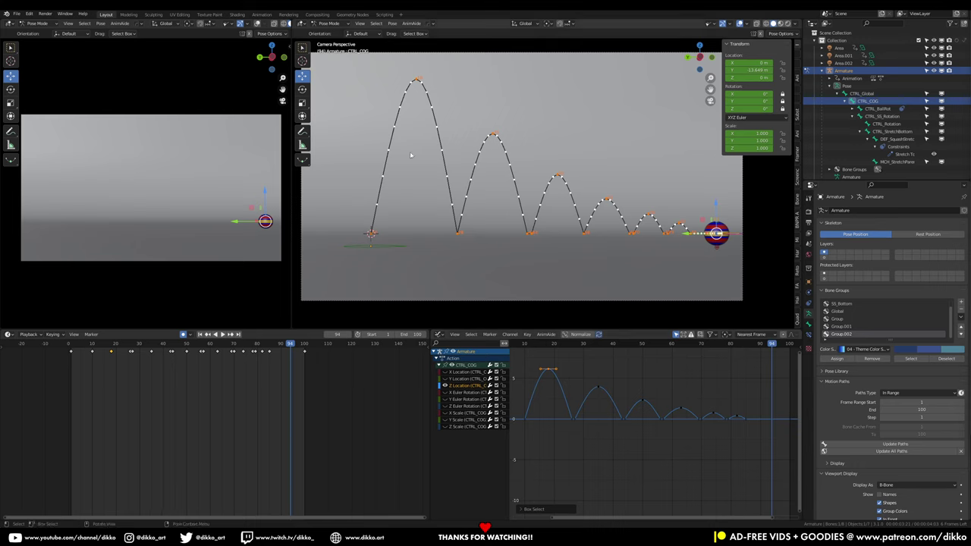
pyautogui.scroll(2, 548, 392)
pyautogui.moveTo(548, 391); pyautogui.dragTo(576, 430, button='middle')
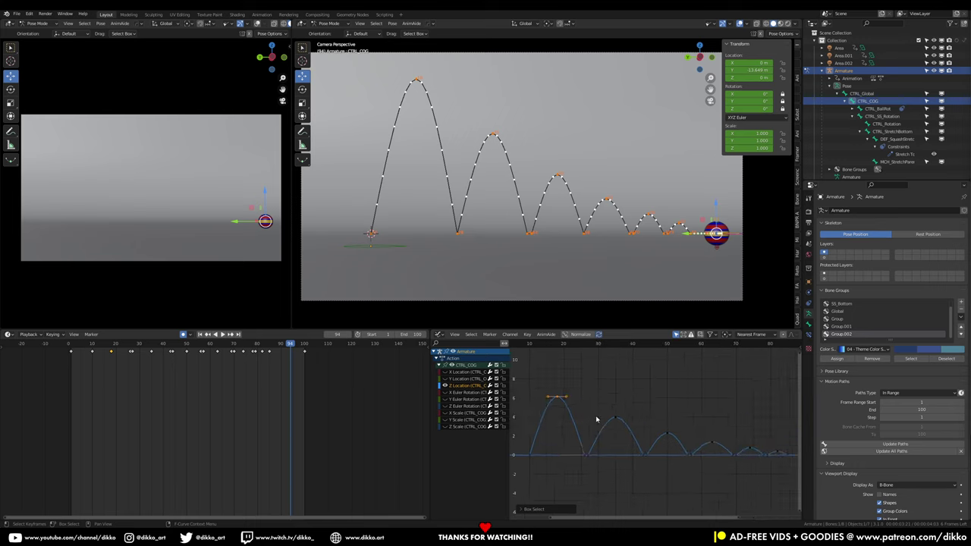
pyautogui.press('s')
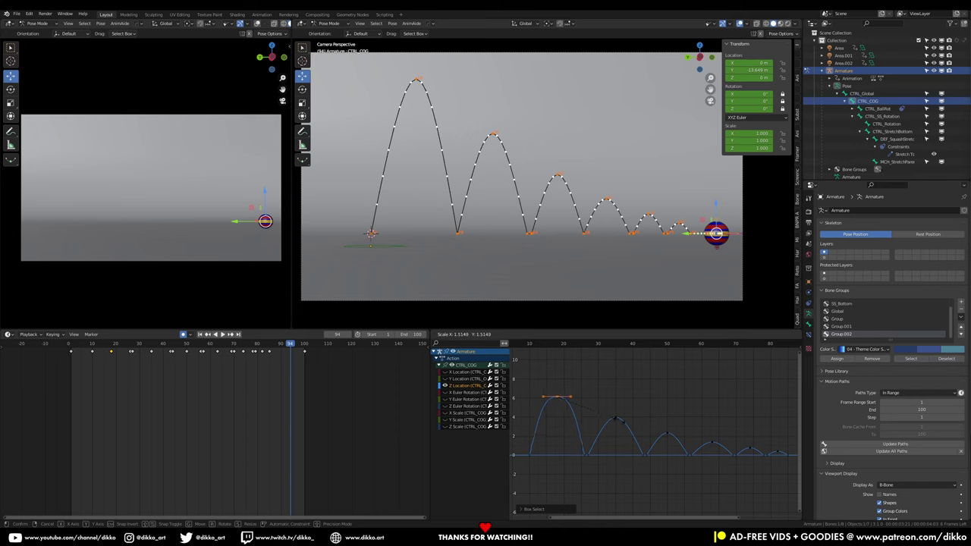
pyautogui.click(615, 419)
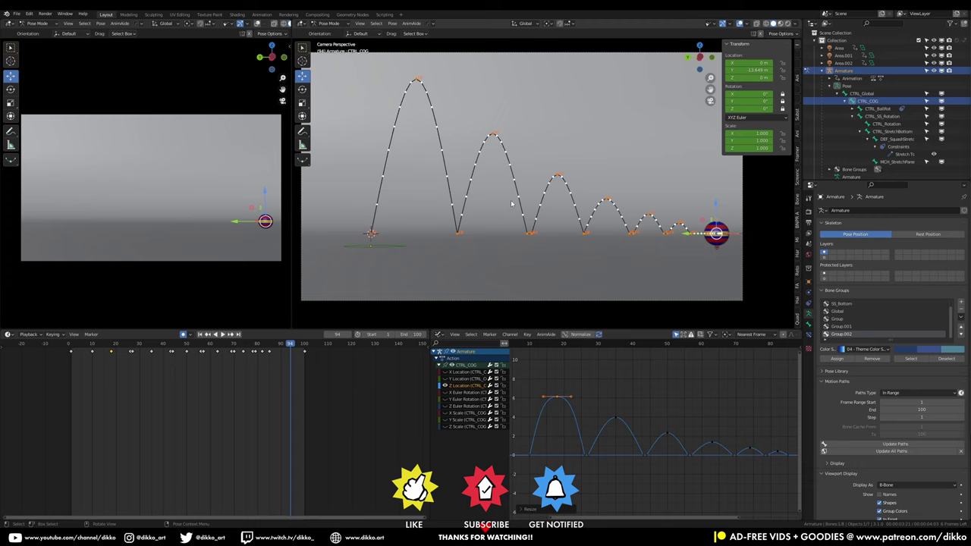
pyautogui.rightClick(676, 235)
pyautogui.click(675, 228)
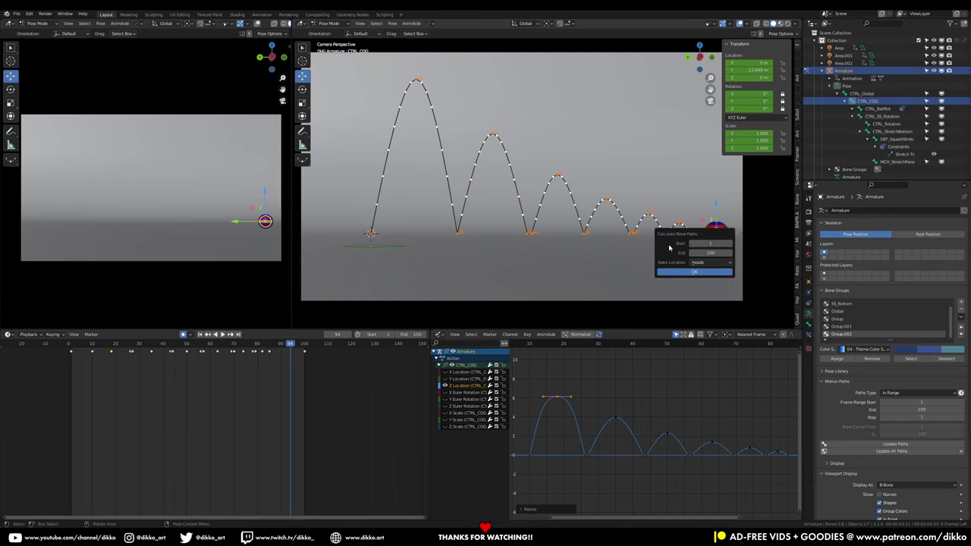
pyautogui.click(672, 272)
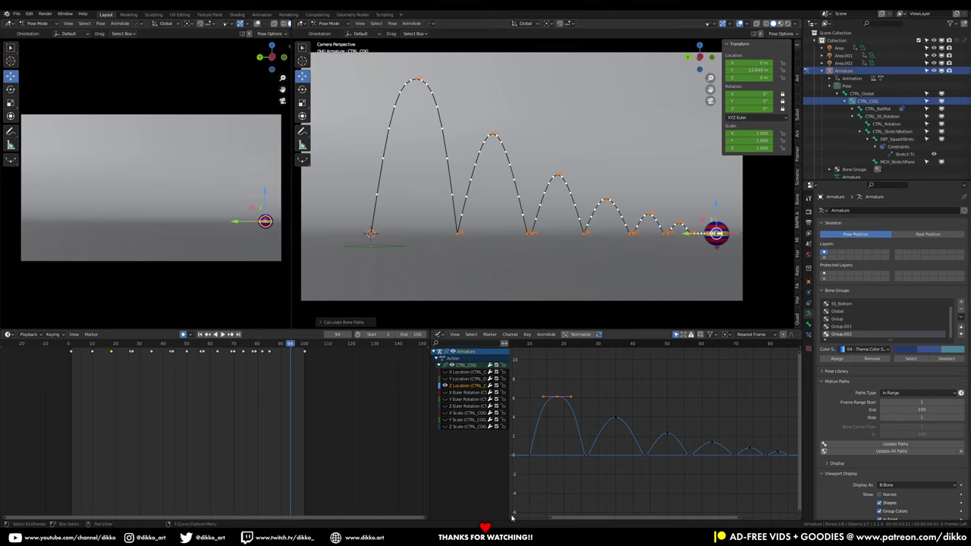
# Step: Scale up the handles of the second and third bounces' peak keyframes on the Z Location curve
pyautogui.moveTo(600, 397); pyautogui.dragTo(677, 444)
pyautogui.press('s')
pyautogui.click(652, 435)
pyautogui.press('s')
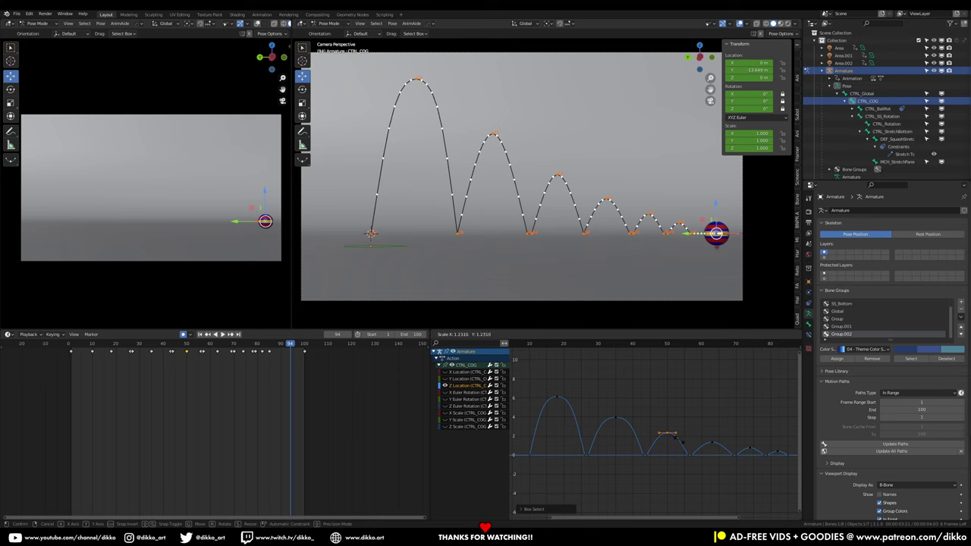
pyautogui.click(682, 446)
# Step: Scale the handles of the peak keyframes of the last three bounces on the Z Location curve
pyautogui.click(585, 409)
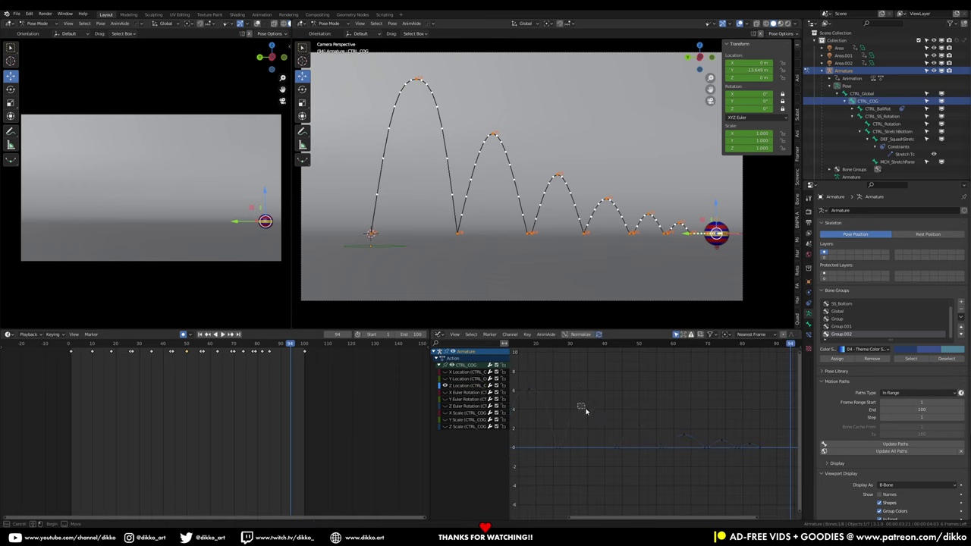
pyautogui.click(682, 436)
pyautogui.press('s')
pyautogui.click(710, 441)
pyautogui.moveTo(719, 436); pyautogui.dragTo(754, 448)
pyautogui.press('s')
pyautogui.click(746, 444)
pyautogui.press('s')
pyautogui.click(738, 449)
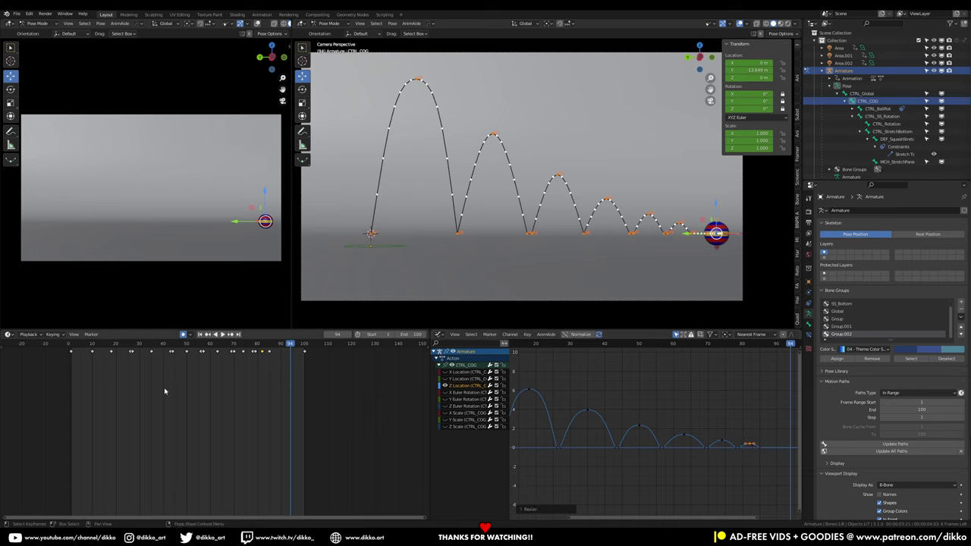
# Step: Recalculate CTRL_COG's motion path for frames 1 to 100 and play the animation from frame 1
pyautogui.rightClick(586, 268)
pyautogui.click(587, 264)
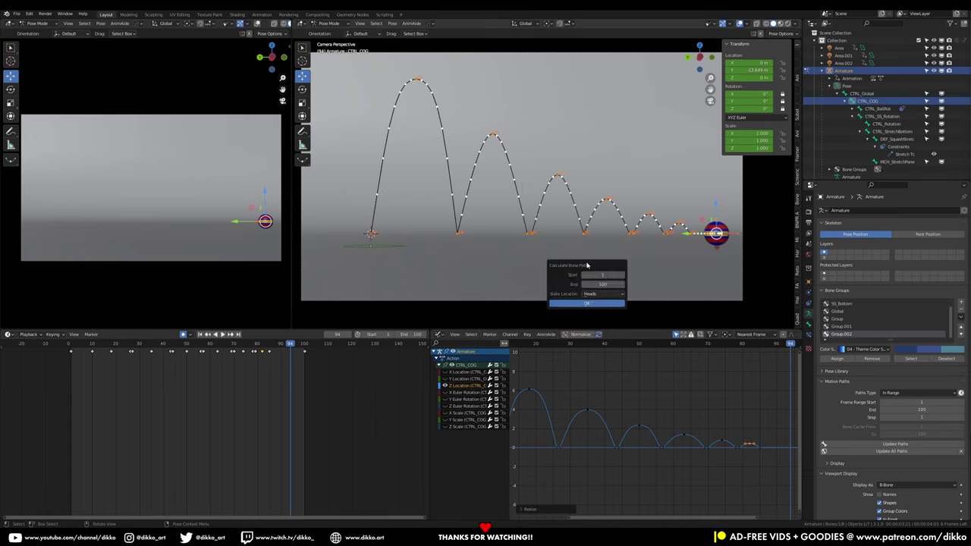
pyautogui.click(588, 304)
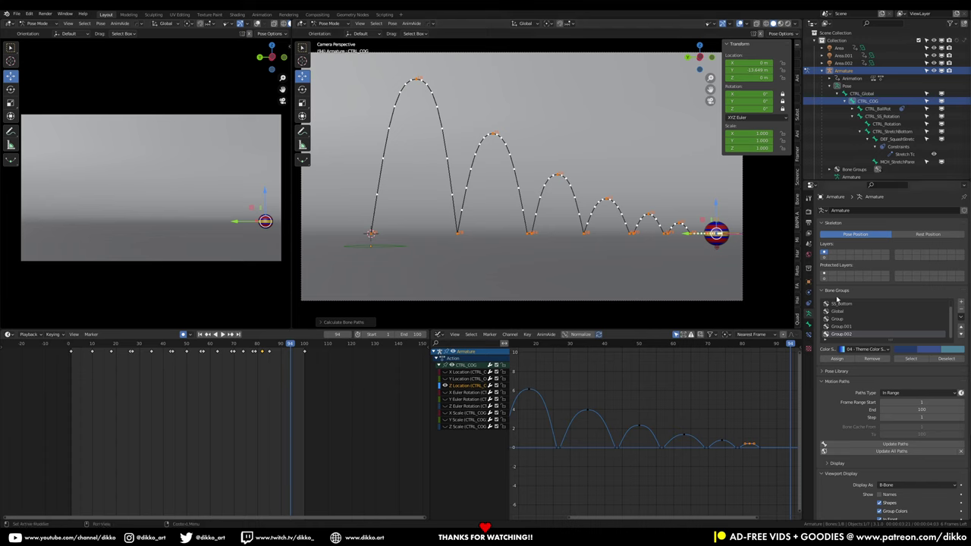
pyautogui.click(71, 344)
pyautogui.press('space')
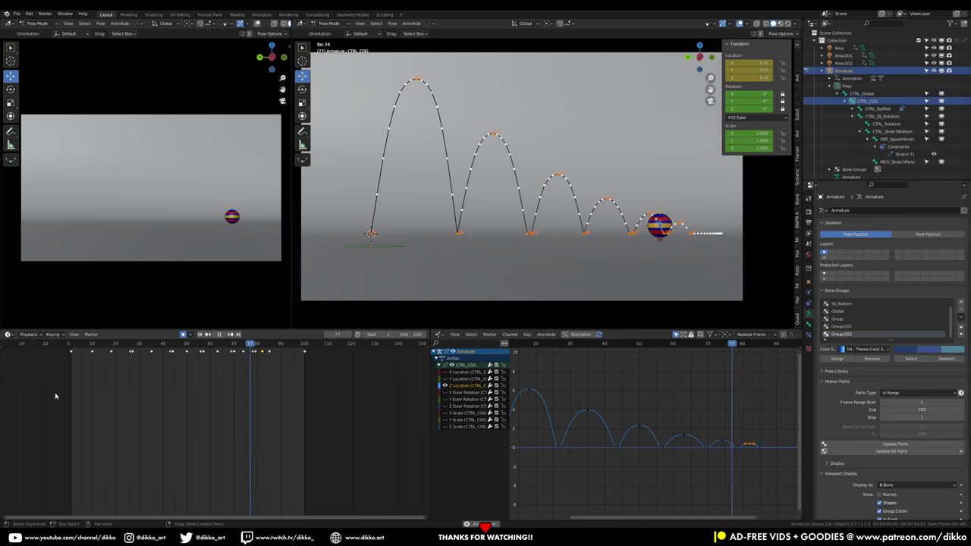
pyautogui.press('space')
# Step: Go to the ground contact at frame 43 and show only CTRL_COG's Y Location curve in the Graph Editor
pyautogui.moveTo(96, 355); pyautogui.dragTo(135, 354)
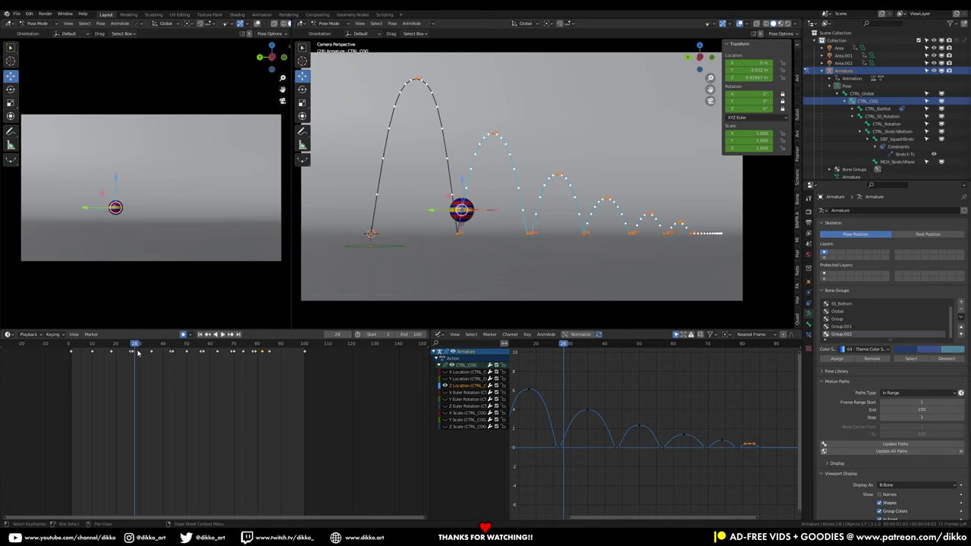
pyautogui.scroll(4, 383, 282)
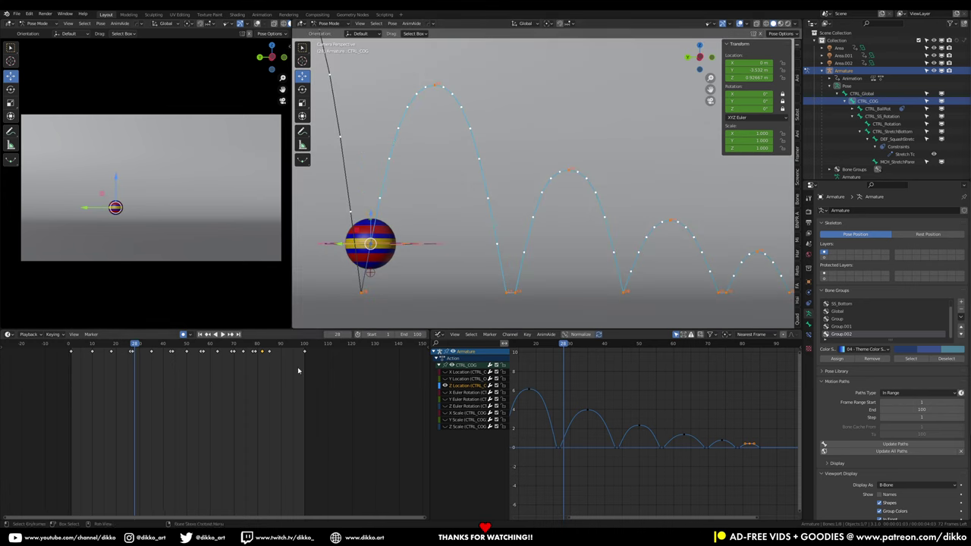
pyautogui.moveTo(131, 347); pyautogui.dragTo(170, 369)
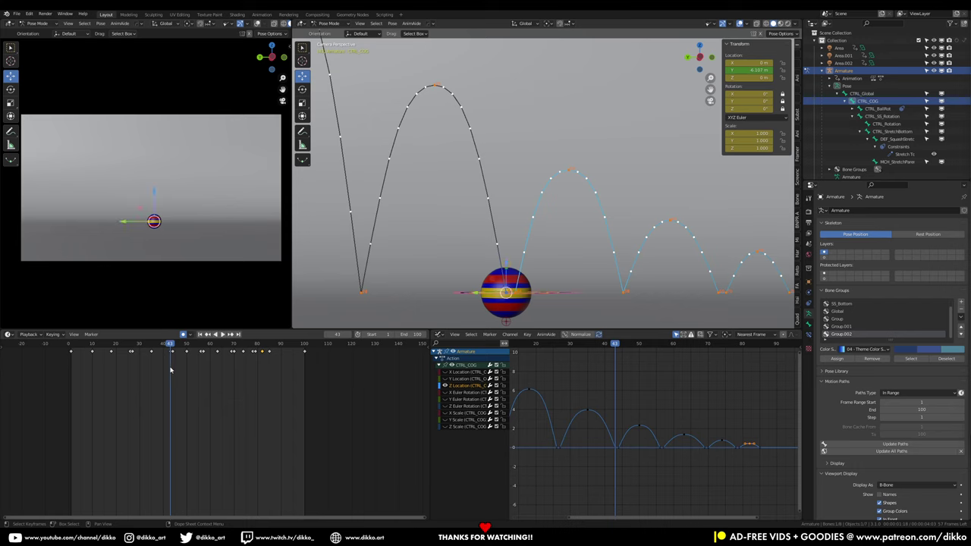
pyautogui.click(445, 387)
pyautogui.click(445, 399)
pyautogui.scroll(-5, 694, 477)
pyautogui.moveTo(666, 479); pyautogui.dragTo(677, 392, button='middle')
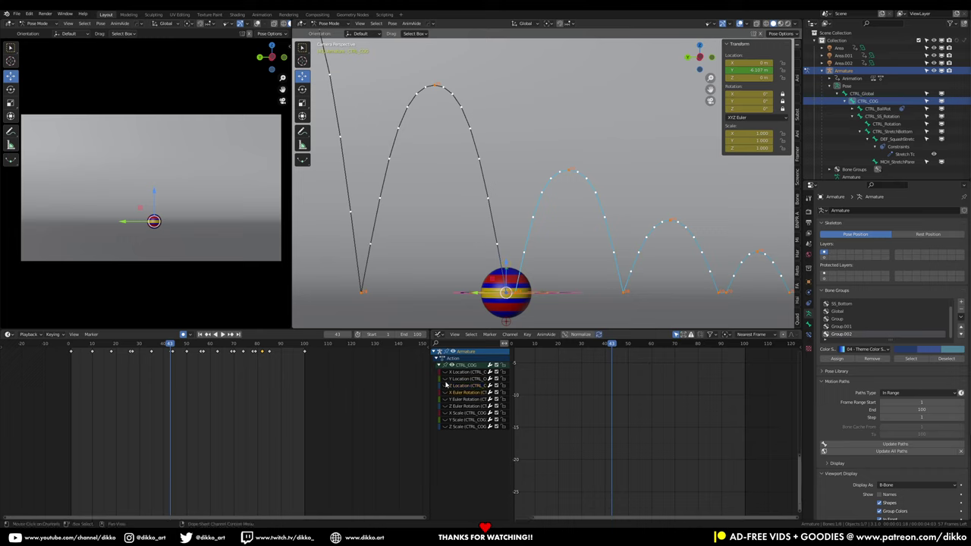
pyautogui.scroll(-18, 582, 415)
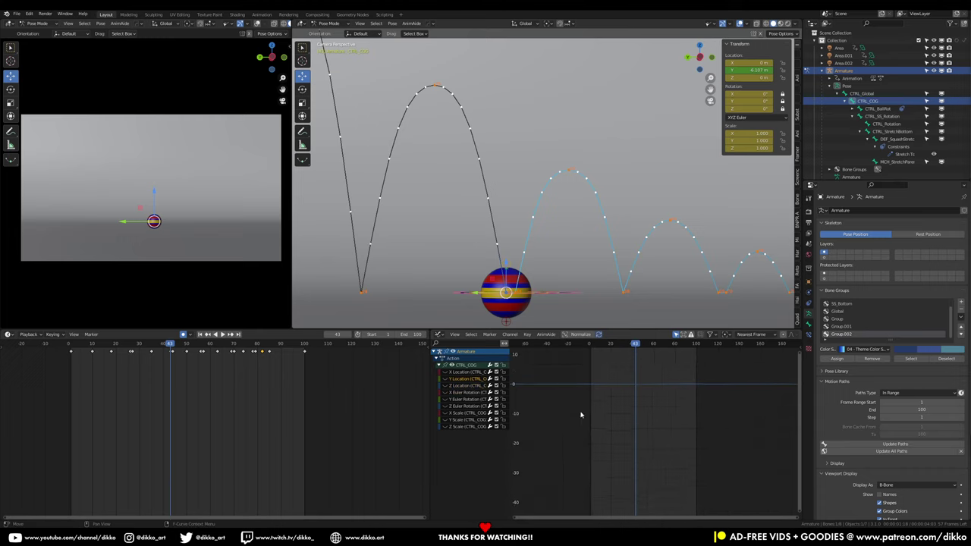
pyautogui.click(446, 379)
pyautogui.press('Home')
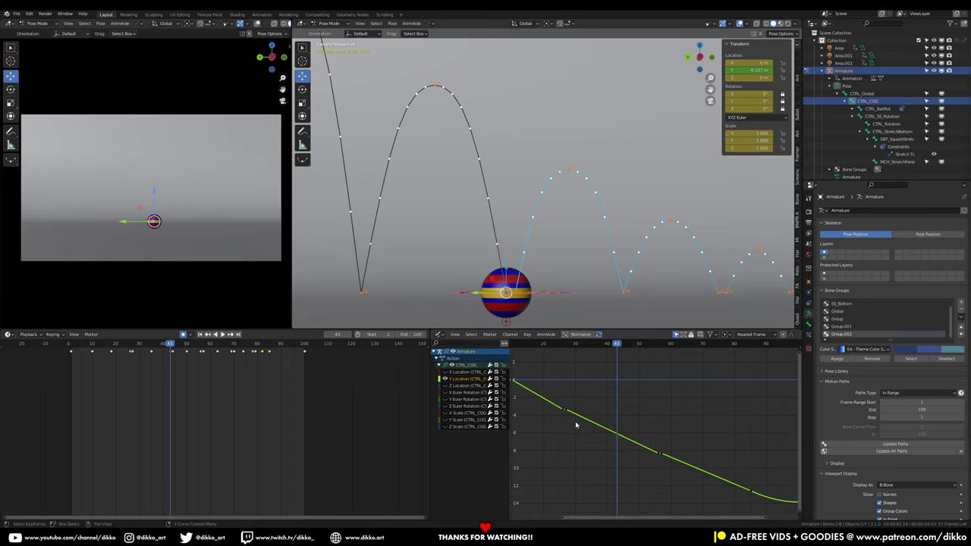
# Step: Key CTRL_COG's location at frame 43, copy the Y Location key to frame 44, and recalculate the motion path for frames 1 to 100
pyautogui.press('i')
pyautogui.click(615, 443)
pyautogui.moveTo(618, 443); pyautogui.dragTo(621, 434)
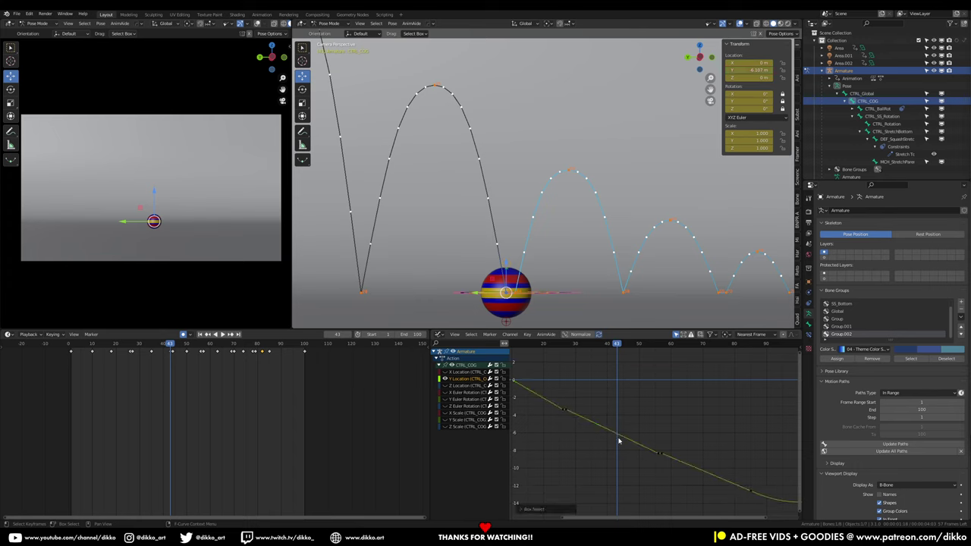
pyautogui.hotkey('ctrl', 'z')
pyautogui.click(620, 344)
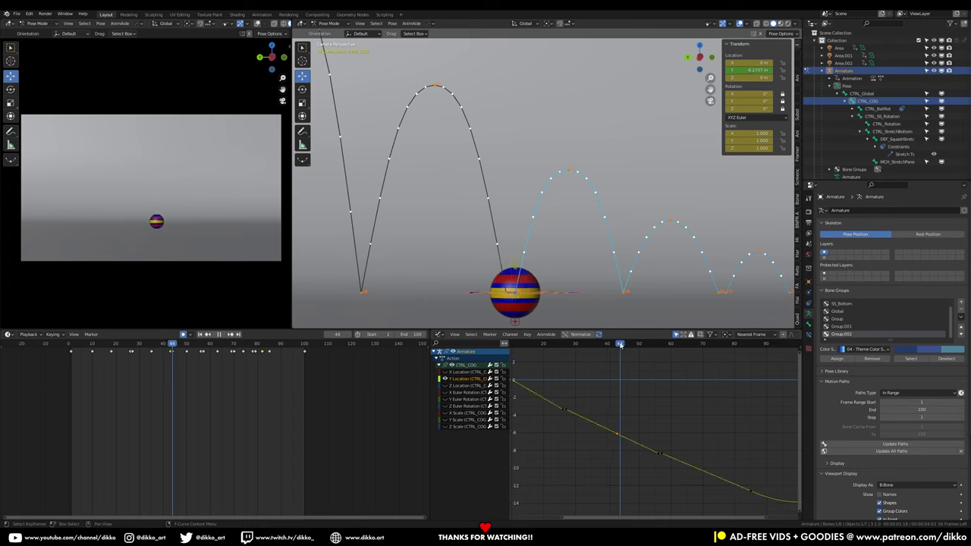
pyautogui.hotkey('ctrl', 'v')
pyautogui.rightClick(531, 294)
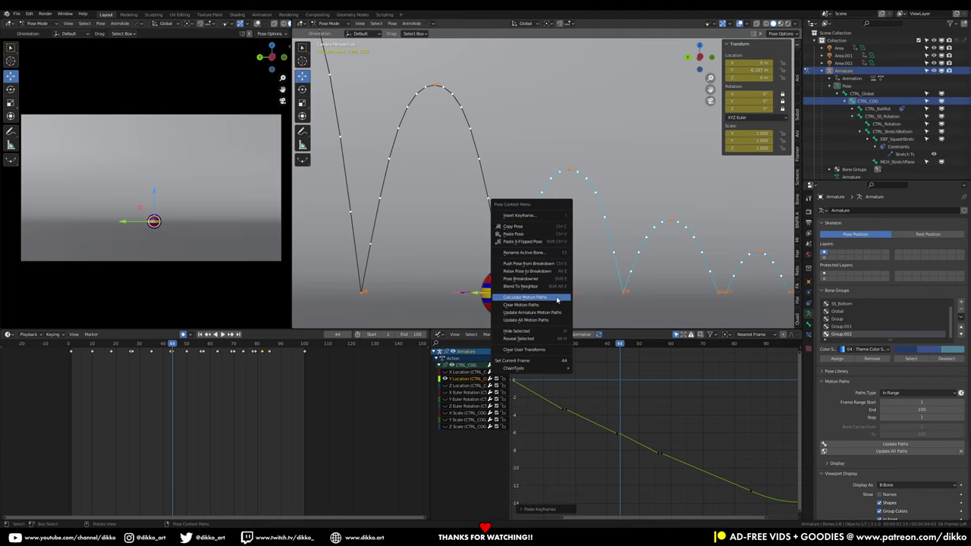
pyautogui.click(531, 294)
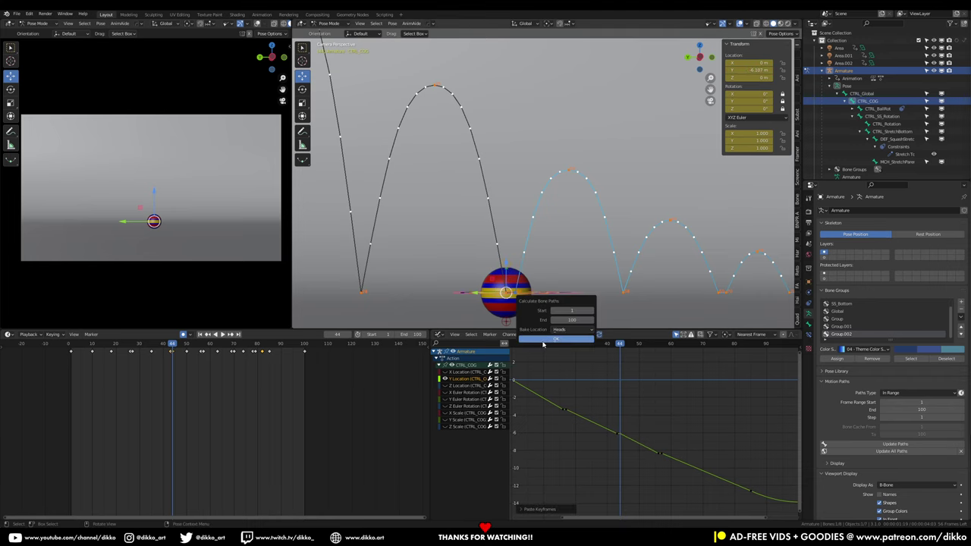
pyautogui.click(542, 339)
# Step: Key CTRL_COG's location at the frame 69 ground contact and copy the Y Location key to frame 70
pyautogui.scroll(-2, 644, 438)
pyautogui.moveTo(662, 425); pyautogui.dragTo(594, 420, button='middle')
pyautogui.moveTo(557, 345); pyautogui.dragTo(622, 366)
pyautogui.click(623, 351)
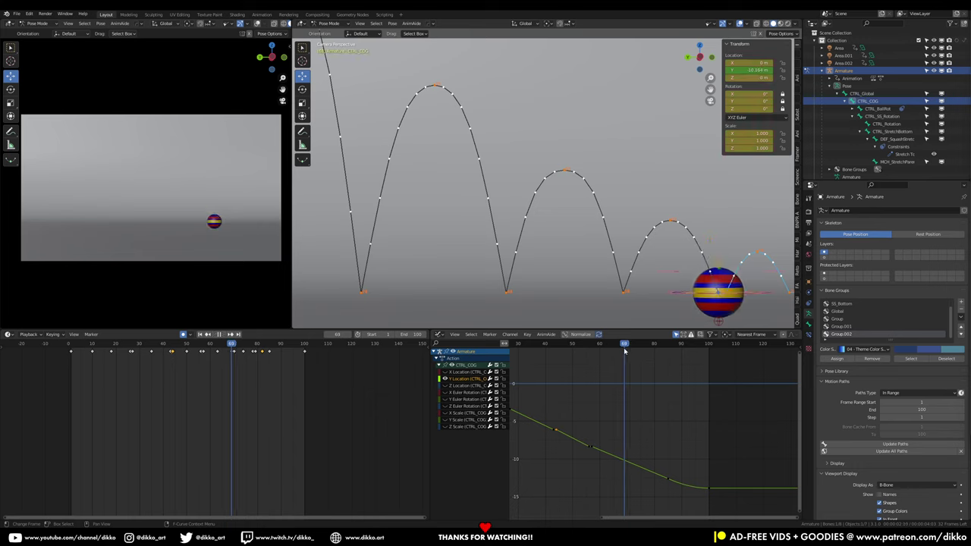
pyautogui.press('i')
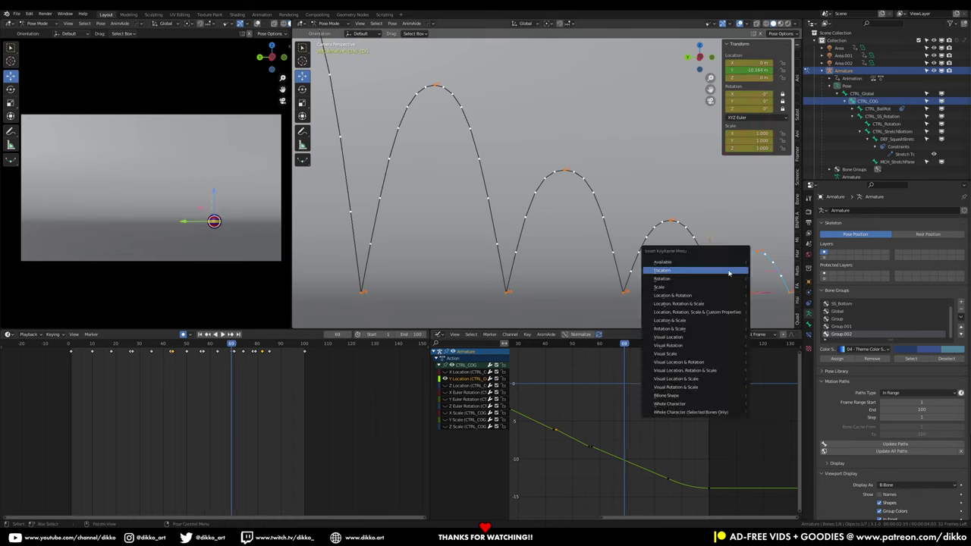
pyautogui.click(729, 271)
pyautogui.moveTo(621, 466); pyautogui.dragTo(621, 466)
pyautogui.moveTo(625, 346); pyautogui.dragTo(626, 345)
pyautogui.hotkey('ctrl', 'v')
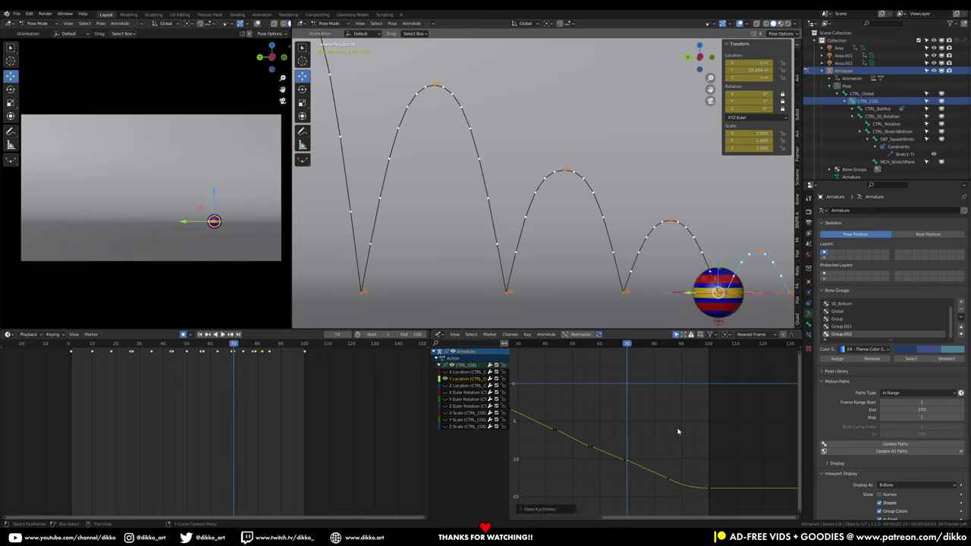
# Step: Recalculate CTRL_COG's motion path for frames 1 to 100 with the contact hold at frames 69 and 70
pyautogui.moveTo(678, 431); pyautogui.dragTo(606, 430, button='middle')
pyautogui.scroll(-1, 714, 305)
pyautogui.keyDown('shift'); pyautogui.moveTo(714, 305); pyautogui.dragTo(640, 293, button='middle'); pyautogui.keyUp('shift')
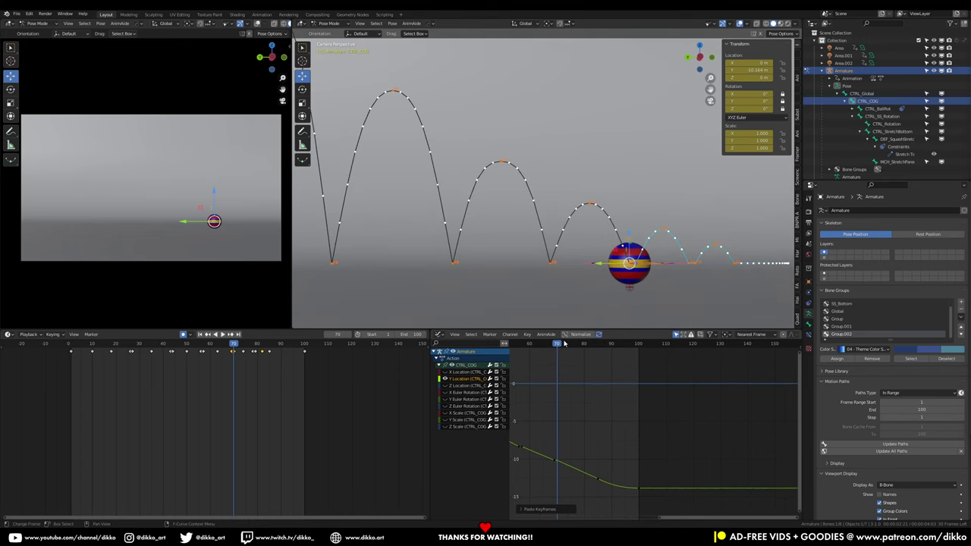
pyautogui.moveTo(557, 346)
pyautogui.mouseDown()
pyautogui.moveTo(568, 343)
pyautogui.moveTo(554, 345)
pyautogui.mouseUp()
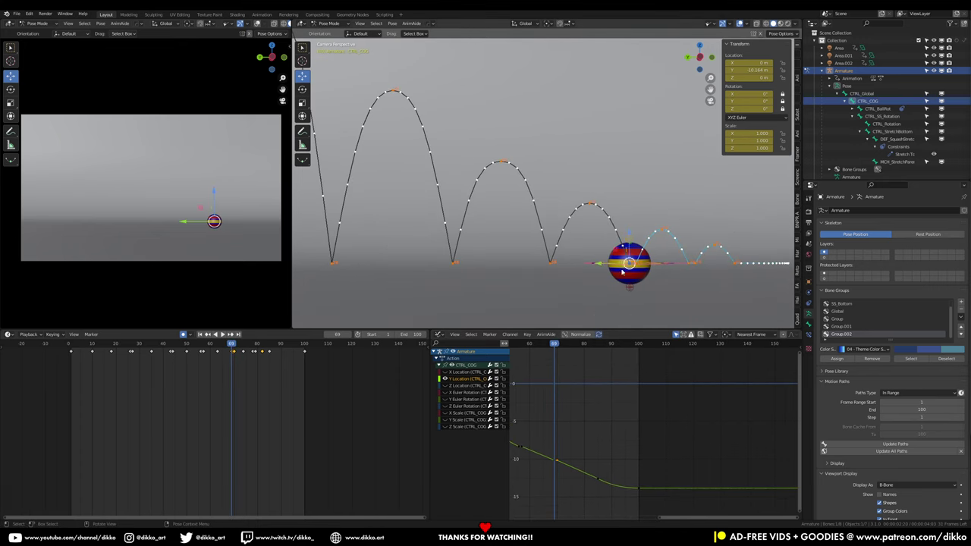
pyautogui.rightClick(623, 273)
pyautogui.click(621, 273)
pyautogui.click(620, 310)
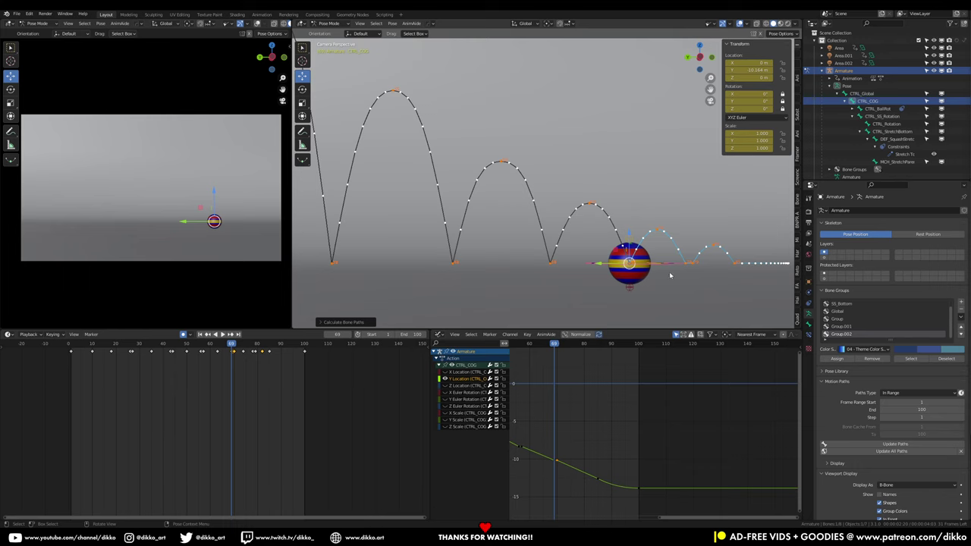
# Step: Key CTRL_COG's next ground contact, paste its Y Location key one frame on at frame 79, and recalculate the motion path for frames 1 to 100
pyautogui.moveTo(557, 353); pyautogui.dragTo(579, 353)
pyautogui.press('i')
pyautogui.click(586, 452)
pyautogui.click(568, 476)
pyautogui.click(572, 423)
pyautogui.click(581, 348)
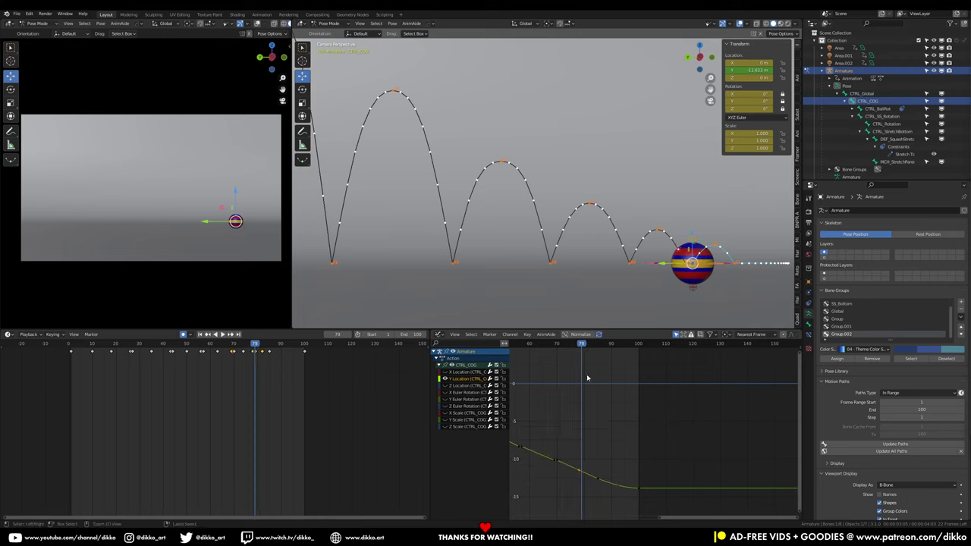
pyautogui.hotkey('ctrl', 'v')
pyautogui.rightClick(652, 283)
pyautogui.click(652, 284)
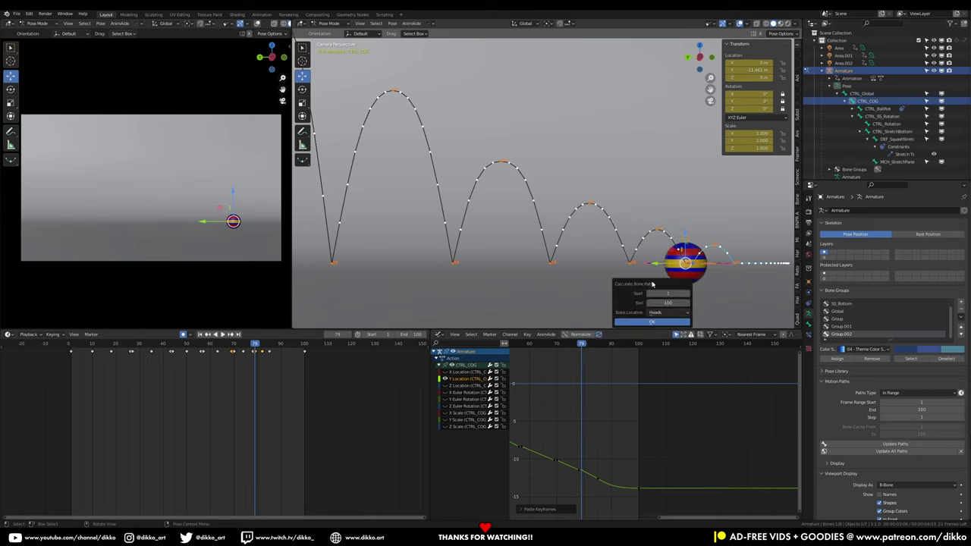
pyautogui.click(627, 322)
# Step: Adjust the outgoing handle of the frame 85 key on the Y Location curve to smooth the final slowdown
pyautogui.scroll(-2, 616, 426)
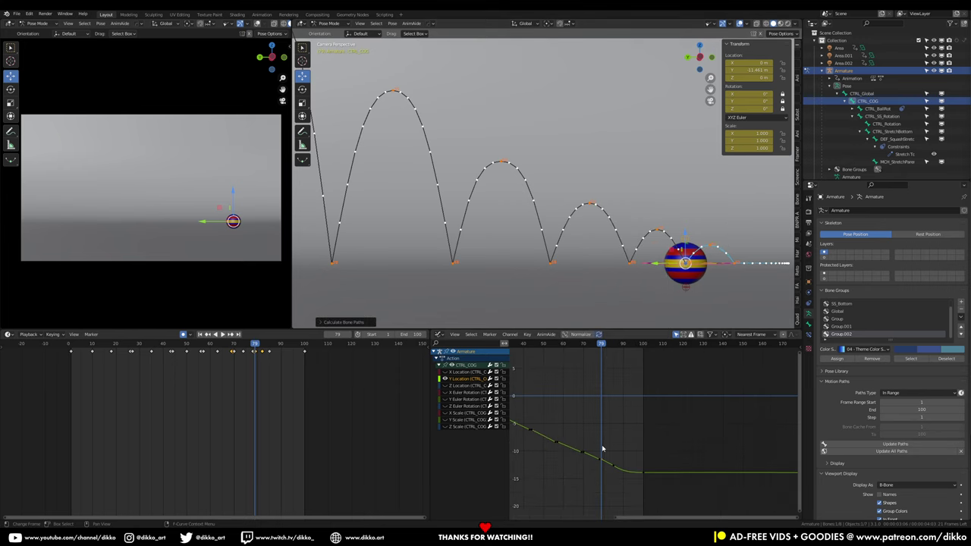
pyautogui.press('space')
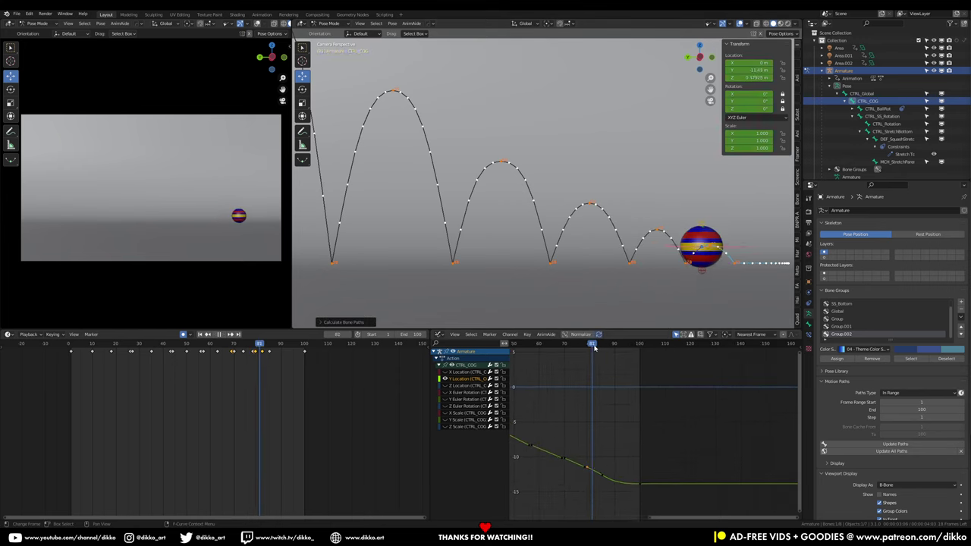
pyautogui.press('space')
pyautogui.scroll(4, 679, 436)
pyautogui.click(664, 436)
pyautogui.moveTo(692, 456); pyautogui.dragTo(702, 452)
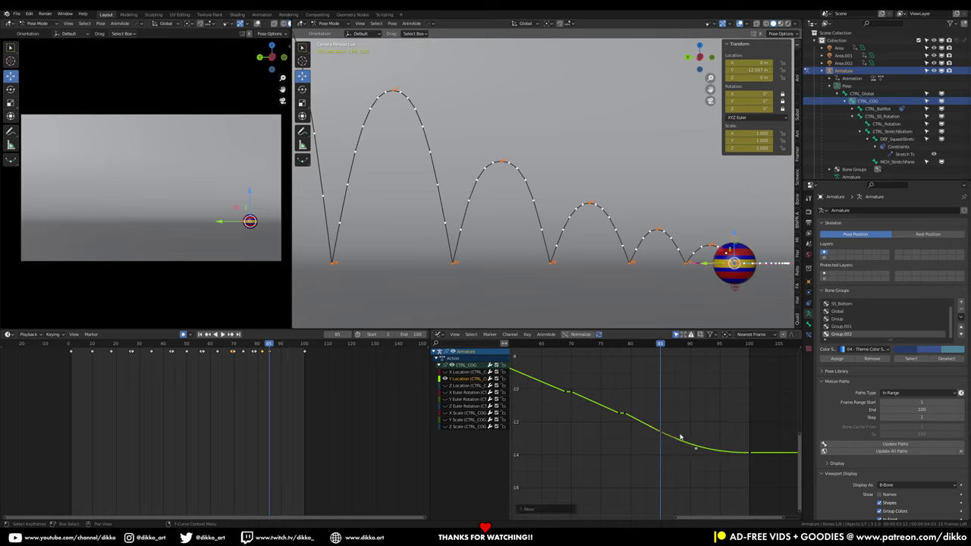
# Step: Fit the whole Y Location curve in view and play the animation from the start to check the travel
pyautogui.press('Home')
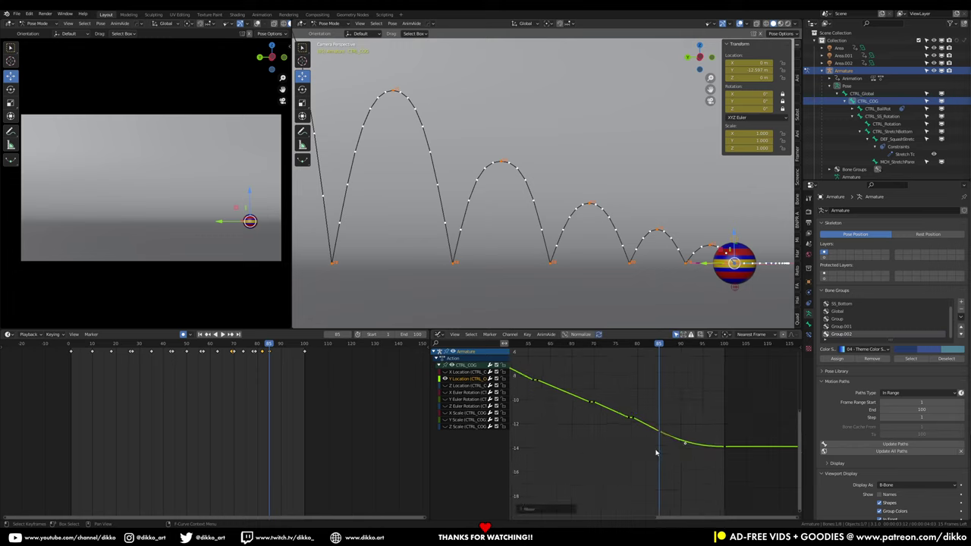
pyautogui.click(68, 352)
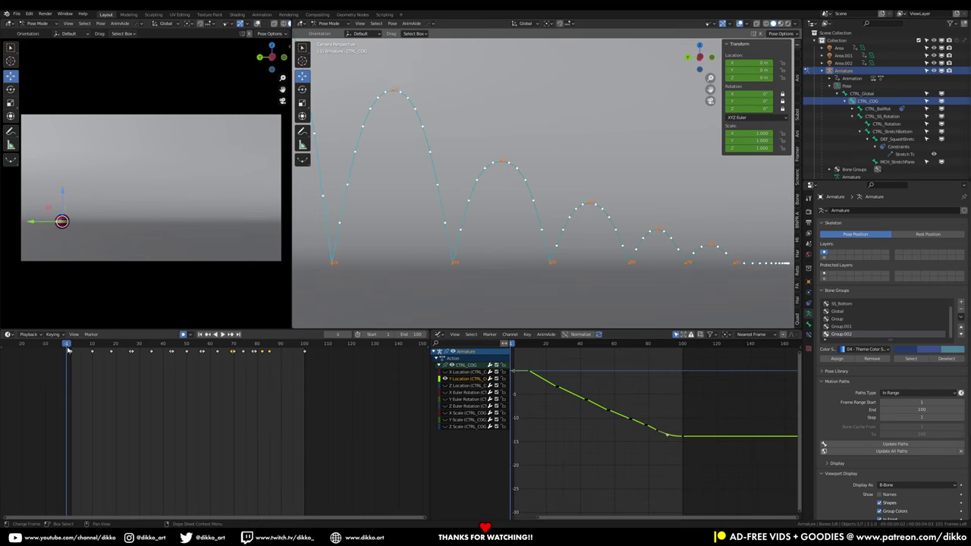
pyautogui.press('space')
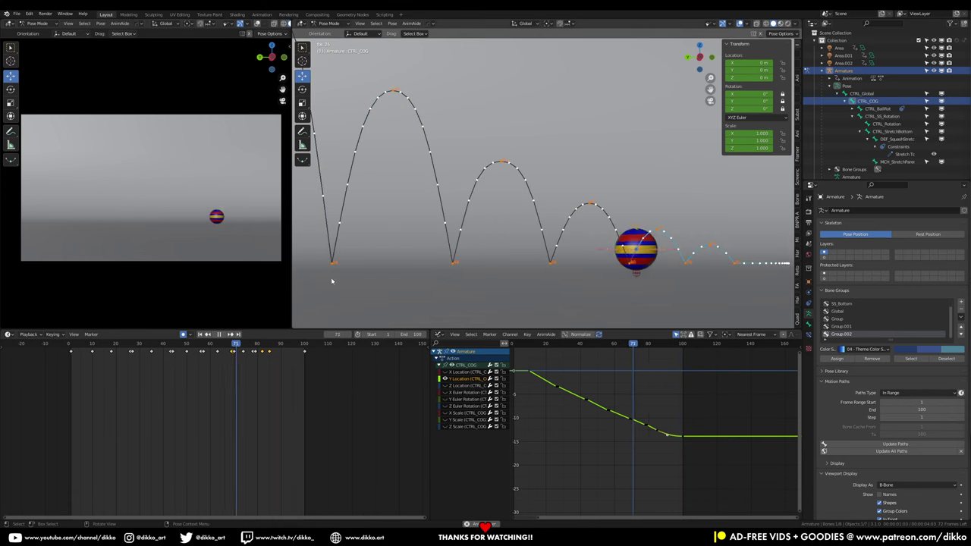
pyautogui.press('Escape')
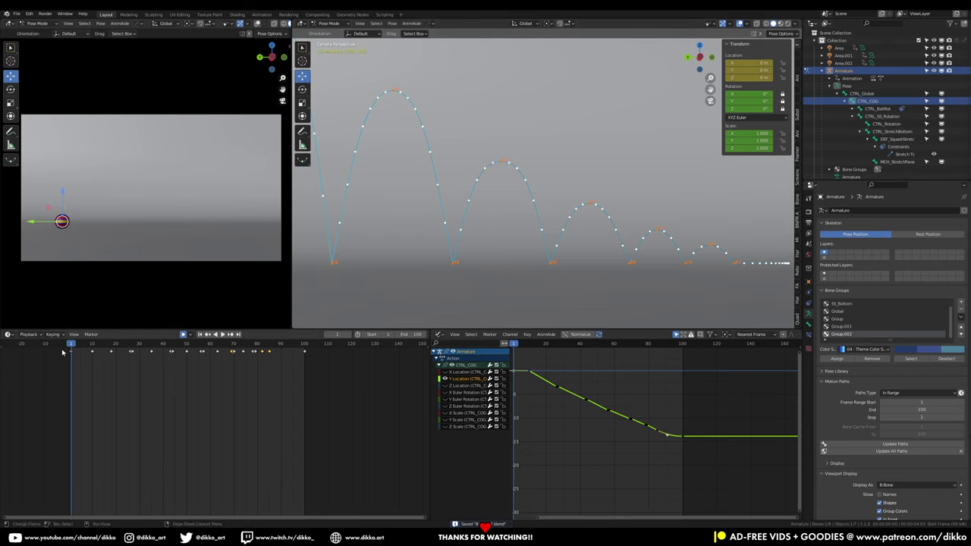
# Step: Save the file and insert a rotation keyframe on the ball's CTRL_BallRot bone at frame 10
pyautogui.moveTo(74, 345); pyautogui.dragTo(94, 346)
pyautogui.keyDown('shift'); pyautogui.moveTo(399, 251); pyautogui.dragTo(626, 245, button='middle'); pyautogui.keyUp('shift')
pyautogui.moveTo(507, 264)
pyautogui.mouseDown(button='middle')
pyautogui.moveTo(466, 246)
pyautogui.moveTo(494, 262)
pyautogui.mouseUp(button='middle')
pyautogui.scroll(4, 466, 220)
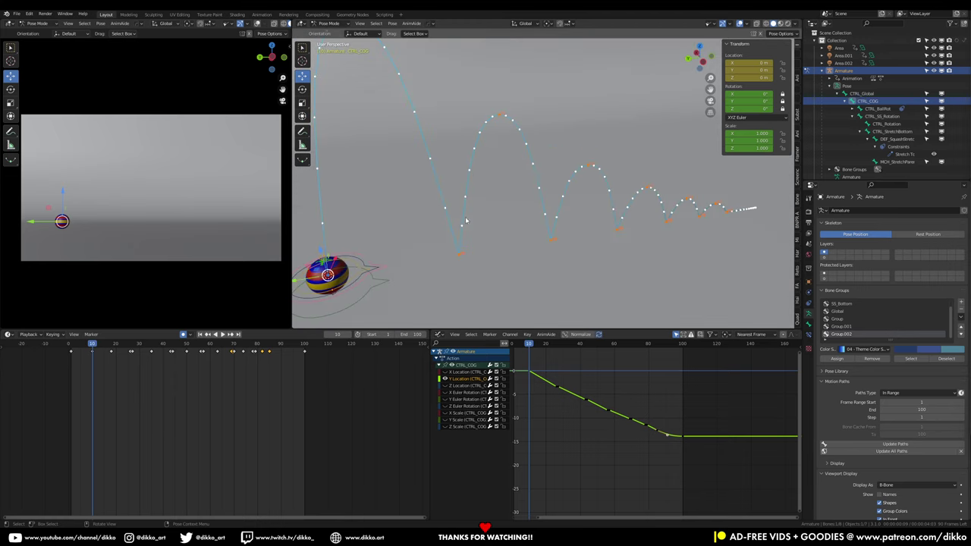
pyautogui.hotkey('ctrl', 's')
pyautogui.keyDown('shift'); pyautogui.moveTo(354, 276); pyautogui.dragTo(414, 241, button='middle'); pyautogui.keyUp('shift')
pyautogui.click(414, 241)
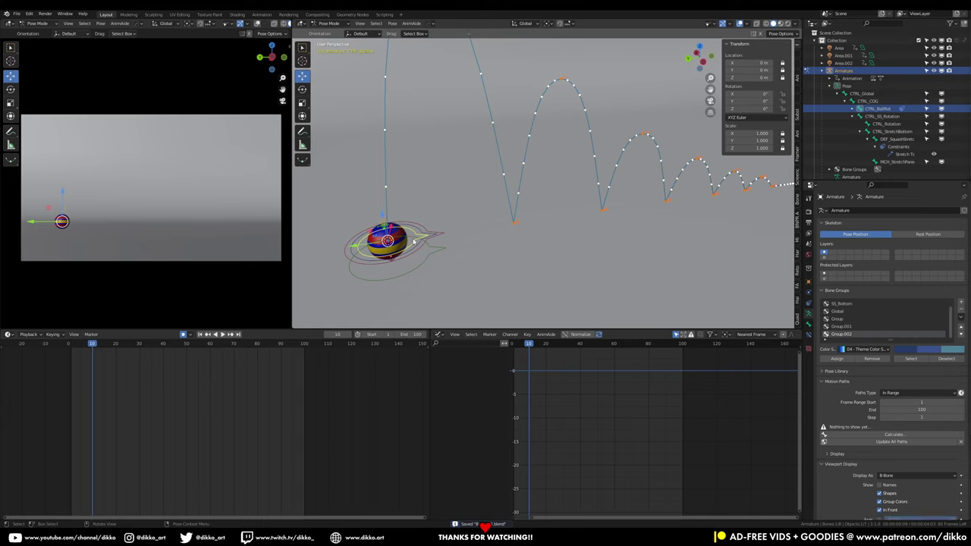
pyautogui.press('i')
pyautogui.click(485, 230)
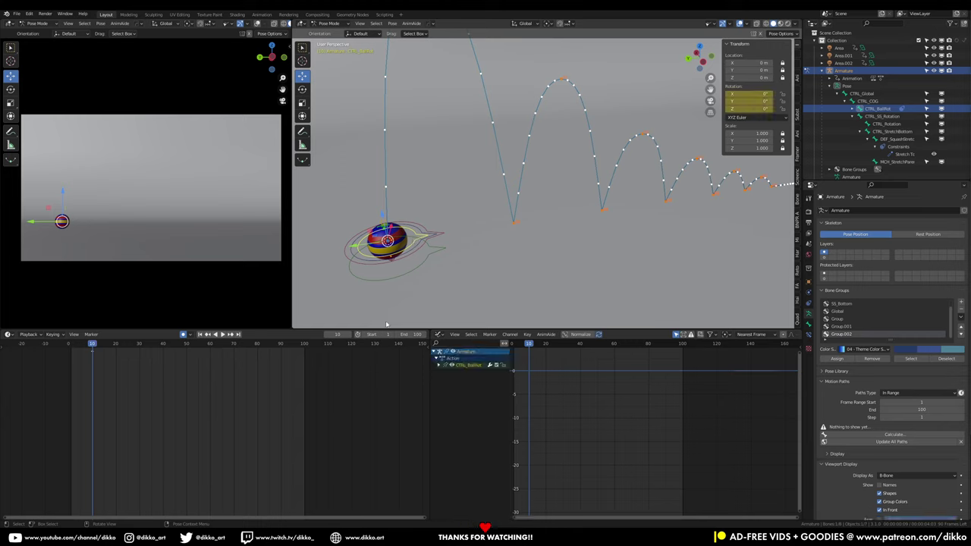
# Step: Set CTRL_BallRot's X rotation to 1080° at frame 100
pyautogui.moveTo(91, 345); pyautogui.dragTo(306, 379)
pyautogui.keyDown('shift'); pyautogui.moveTo(673, 225); pyautogui.dragTo(609, 223, button='middle'); pyautogui.keyUp('shift')
pyautogui.scroll(-3, 609, 223)
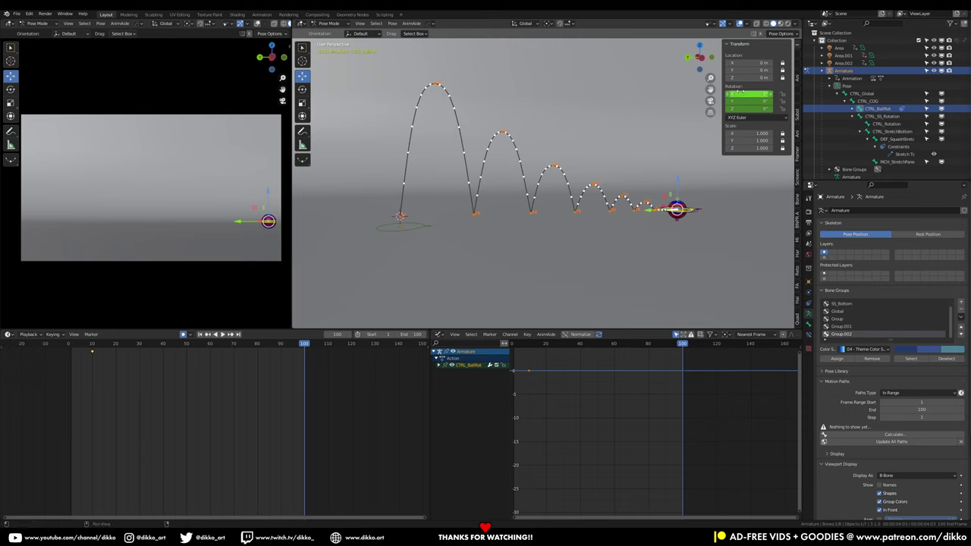
pyautogui.moveTo(743, 93); pyautogui.dragTo(871, 93)
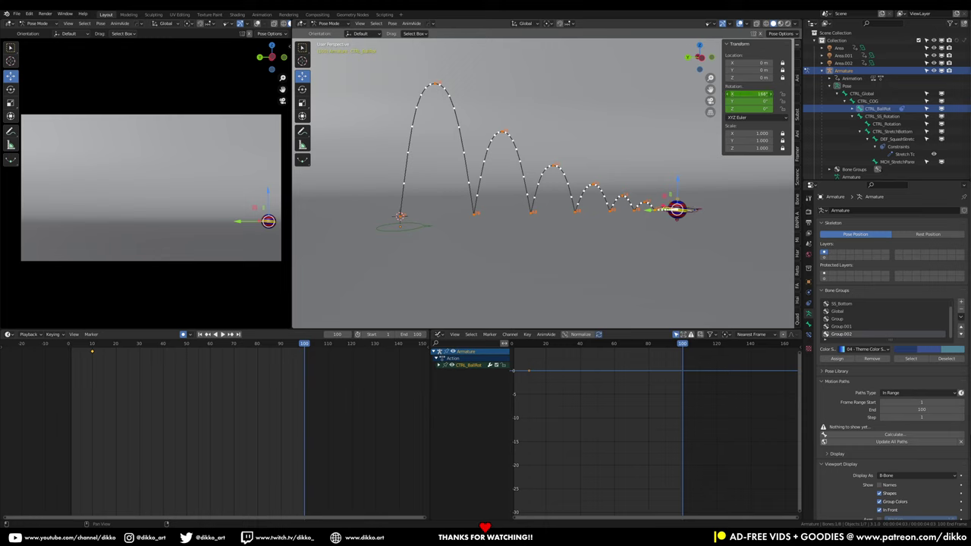
pyautogui.moveTo(774, 92); pyautogui.dragTo(775, 92)
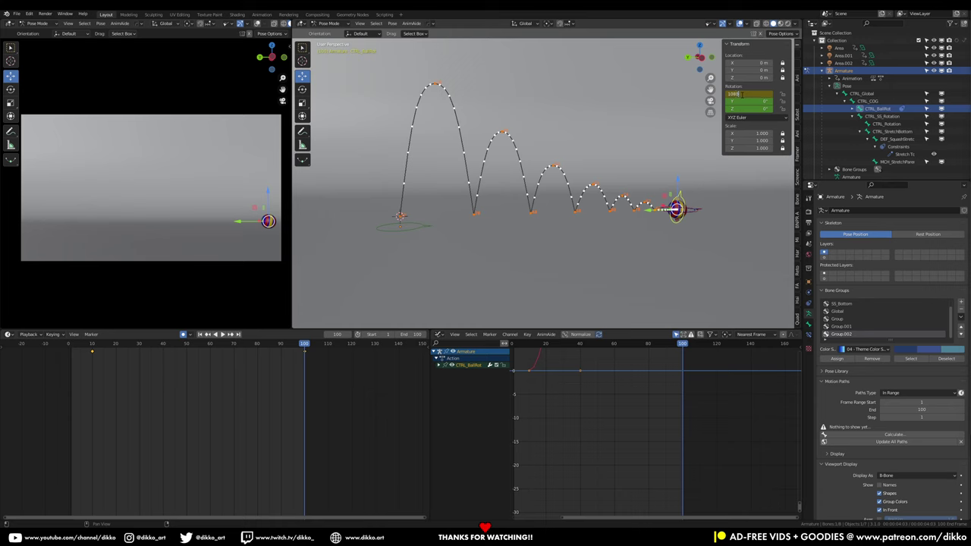
pyautogui.press('Return')
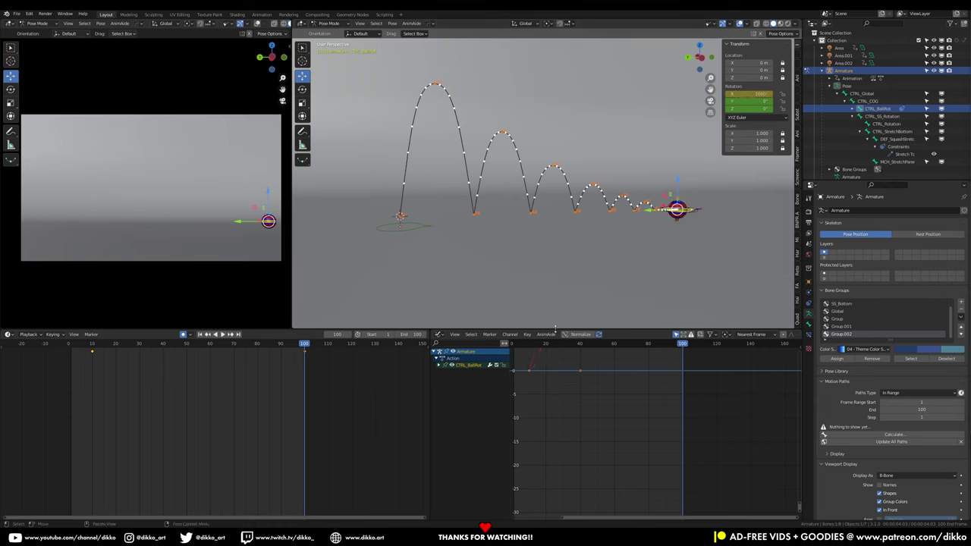
# Step: Play the animation from frame 10 to check how CTRL_BallRot's rotation curve spins the ball
pyautogui.scroll(-9, 561, 427)
pyautogui.moveTo(639, 401)
pyautogui.keyDown('ctrl'); pyautogui.mouseDown(button='middle')
pyautogui.moveTo(644, 466)
pyautogui.moveTo(657, 406)
pyautogui.mouseUp(button='middle'); pyautogui.keyUp('ctrl')
pyautogui.scroll(2, 653, 414)
pyautogui.click(92, 345)
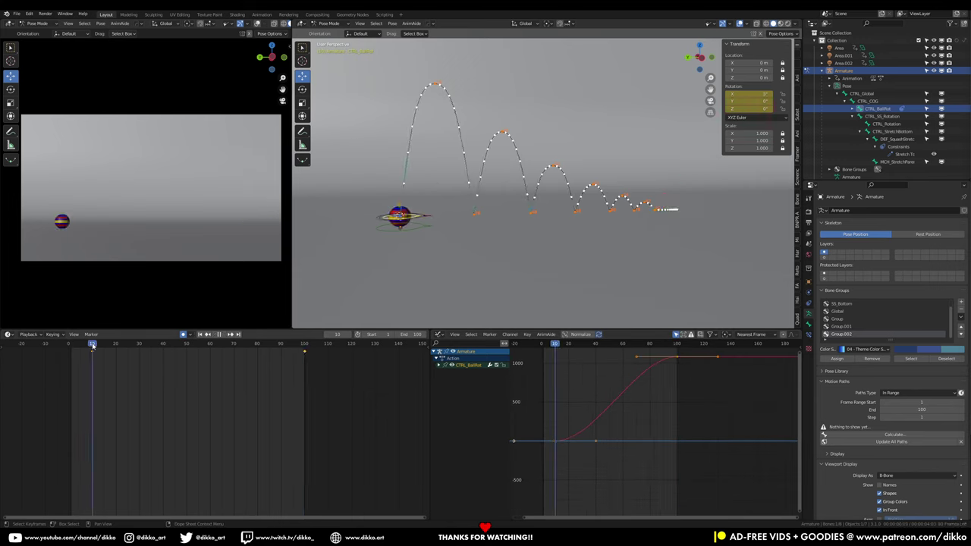
pyautogui.press('space')
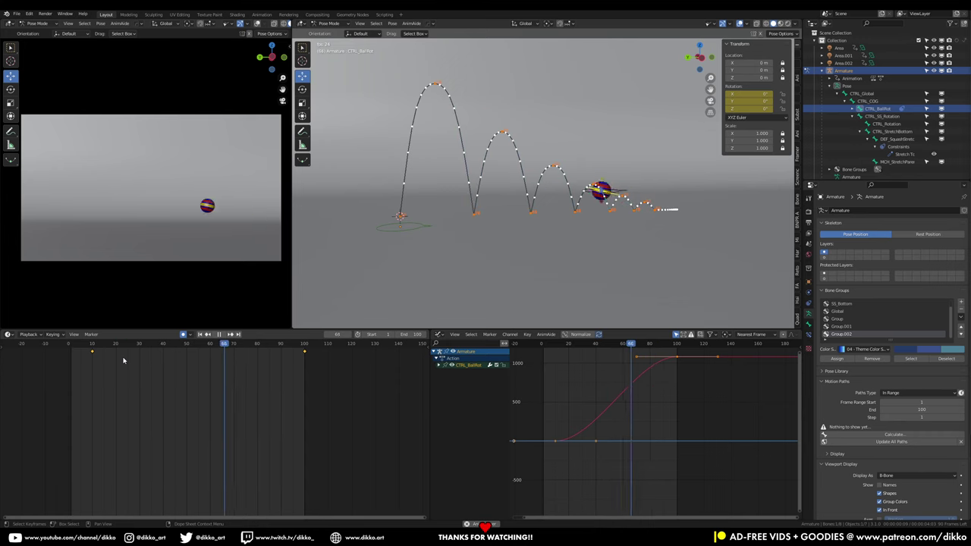
pyautogui.press('space')
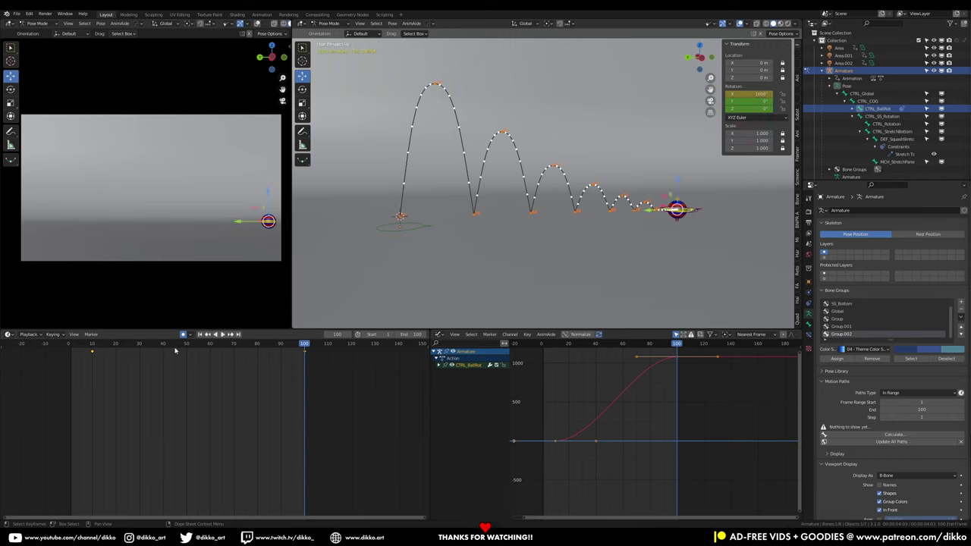
# Step: Save the file and insert location keyframes on the CTRL_Rotation and CTRL_StretchBottom bones at frame 10
pyautogui.hotkey('ctrl', 's')
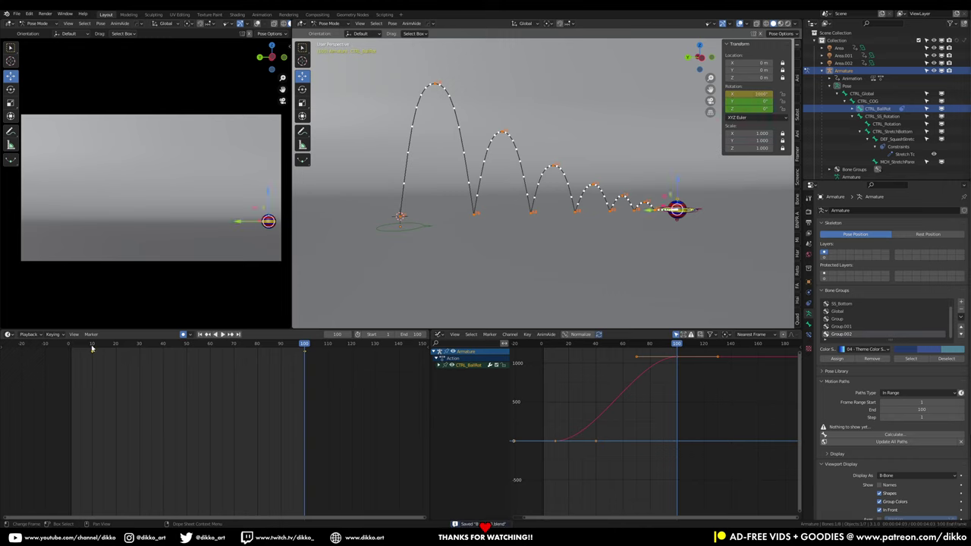
pyautogui.click(91, 346)
pyautogui.press('KP_Decimal')
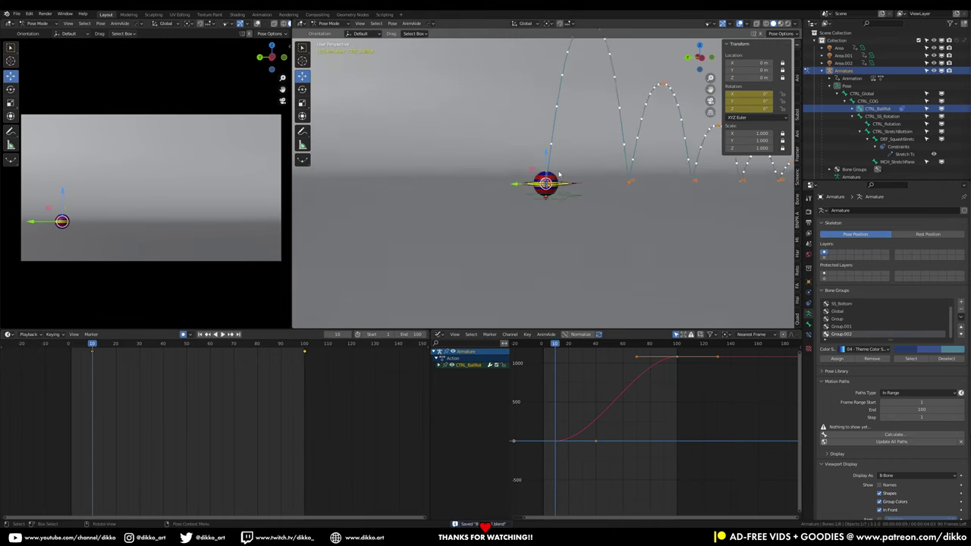
pyautogui.click(544, 158)
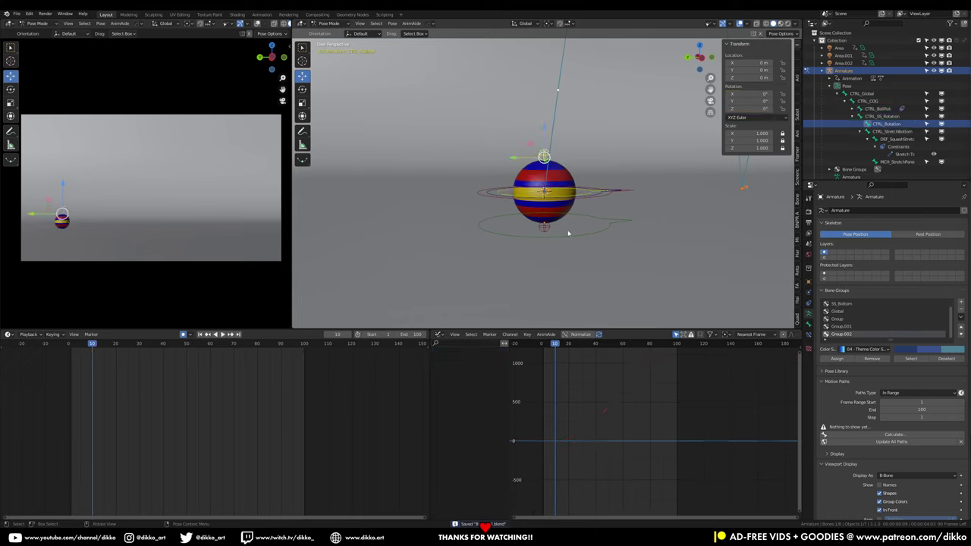
pyautogui.press('i')
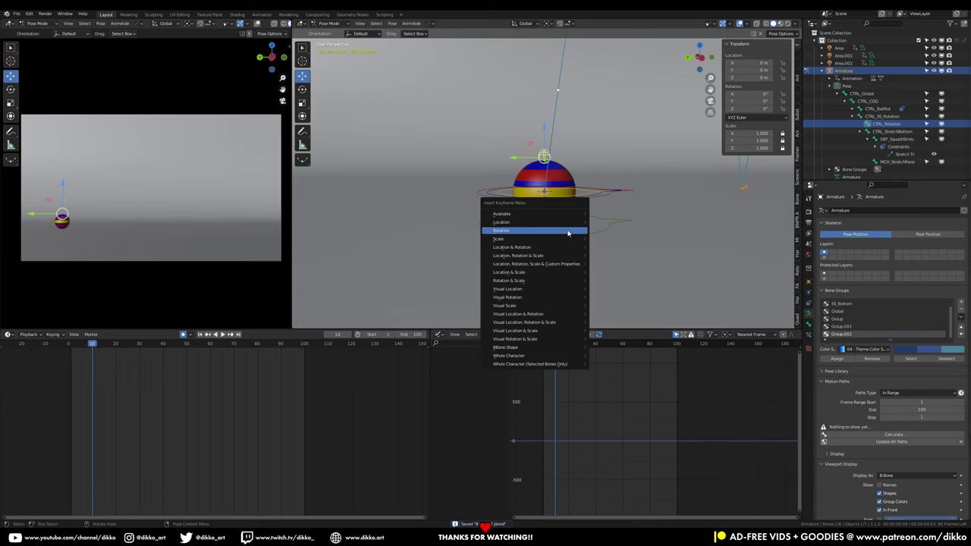
pyautogui.click(567, 215)
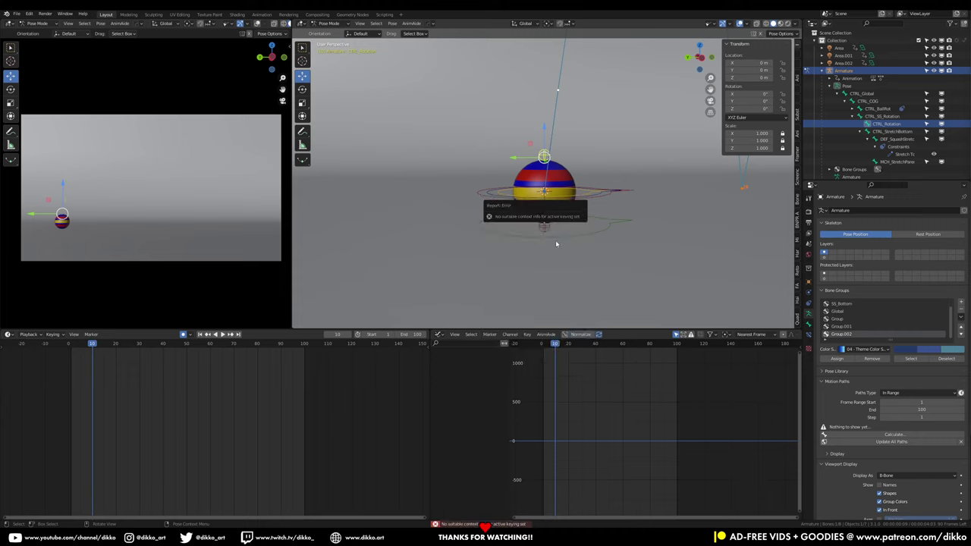
pyautogui.click(544, 229)
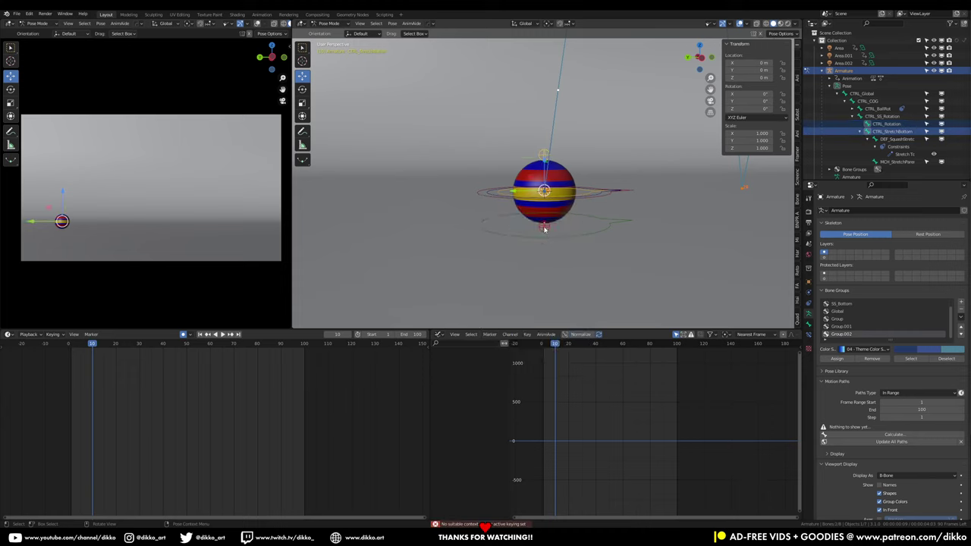
pyautogui.press('i')
pyautogui.click(535, 236)
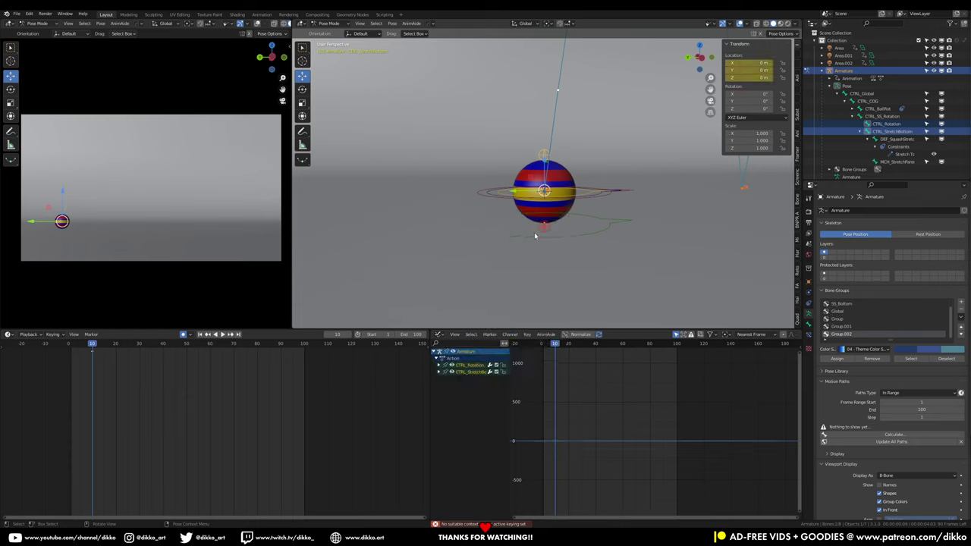
# Step: Insert location keyframes on CTRL_Rotation and CTRL_StretchBottom at frame 1 as the rest pose before takeoff
pyautogui.moveTo(90, 345); pyautogui.dragTo(72, 349)
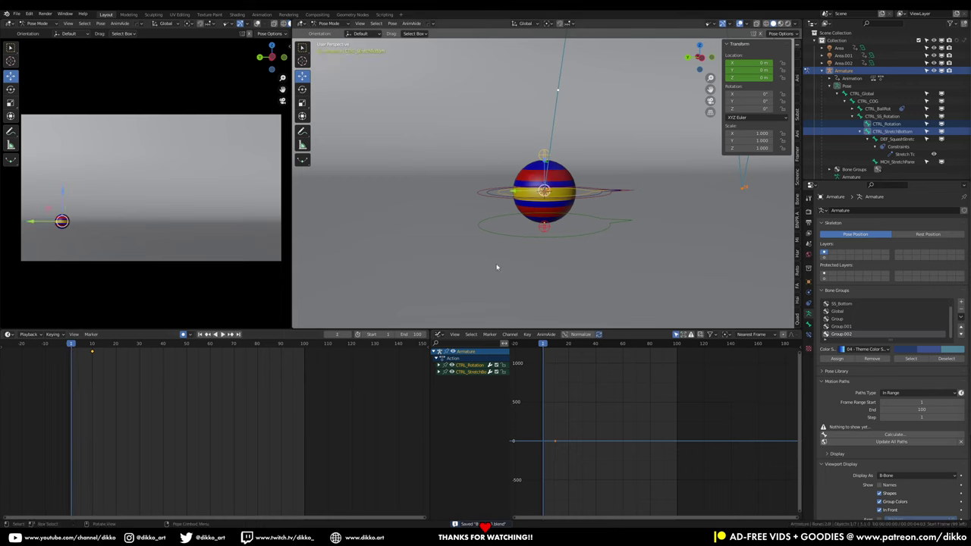
pyautogui.press('i')
pyautogui.click(521, 219)
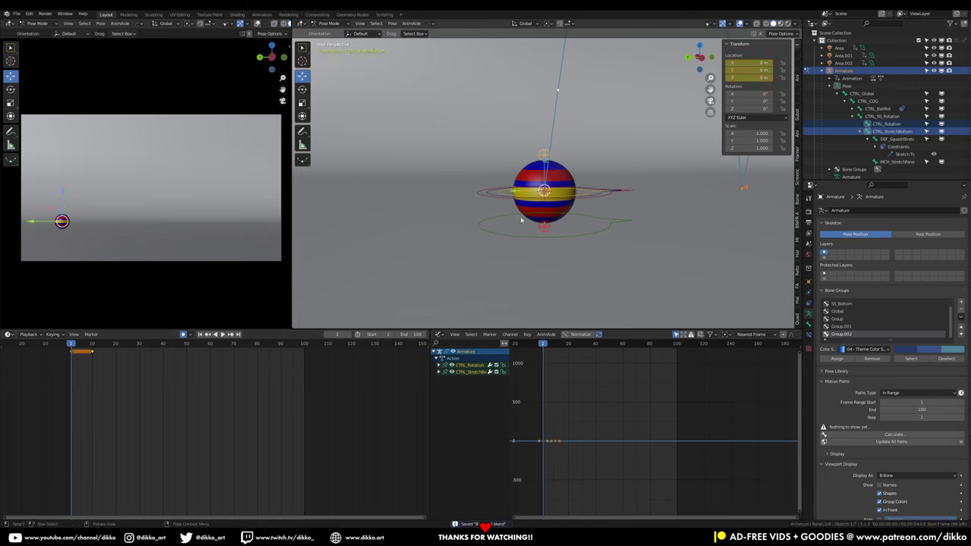
# Step: At frame 3, raise CTRL_Rotation and tilt it backward to stretch the ball, and keyframe the pose
pyautogui.keyDown('ctrl'); pyautogui.moveTo(75, 279); pyautogui.dragTo(121, 246, button='middle'); pyautogui.keyUp('ctrl')
pyautogui.moveTo(72, 345); pyautogui.dragTo(76, 345)
pyautogui.click(544, 157)
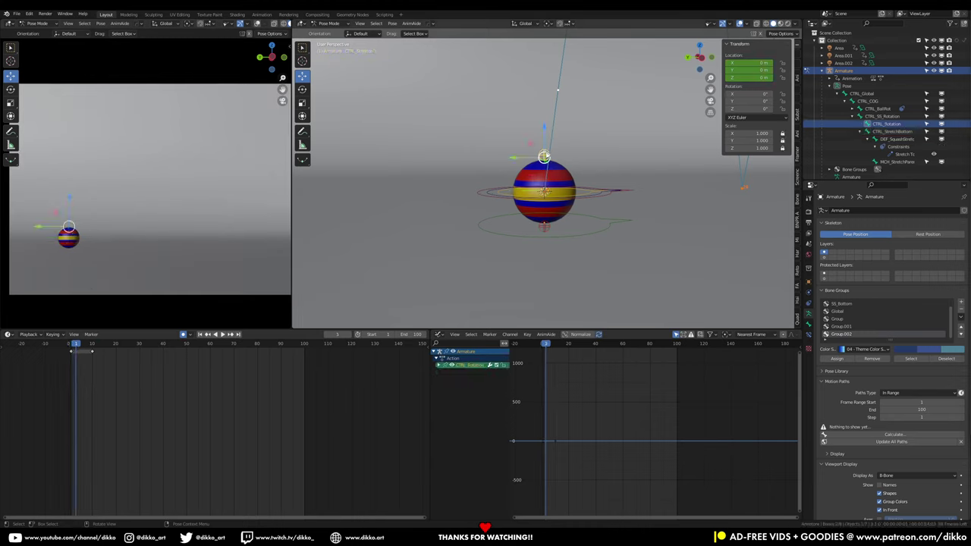
pyautogui.press('g')
pyautogui.click(524, 140)
pyautogui.press('i')
# Step: At frame 7, squash the ball flat by lowering CTRL_Rotation to about -0.44 m on Y, centred over the ball
pyautogui.moveTo(76, 346); pyautogui.dragTo(87, 354)
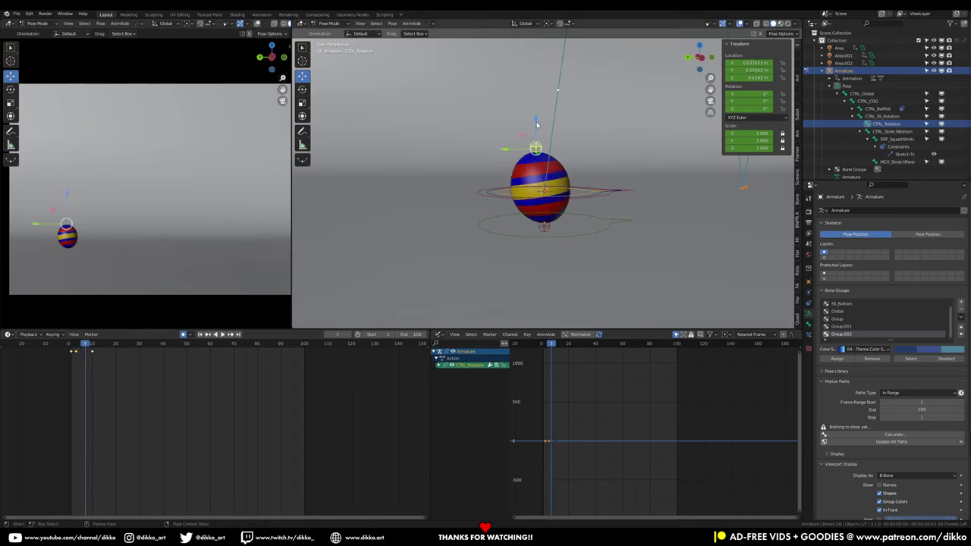
pyautogui.press('g')
pyautogui.click(520, 182)
pyautogui.press('g')
pyautogui.click(546, 152)
pyautogui.press('g')
pyautogui.click(536, 180)
pyautogui.press('g')
pyautogui.press('y')
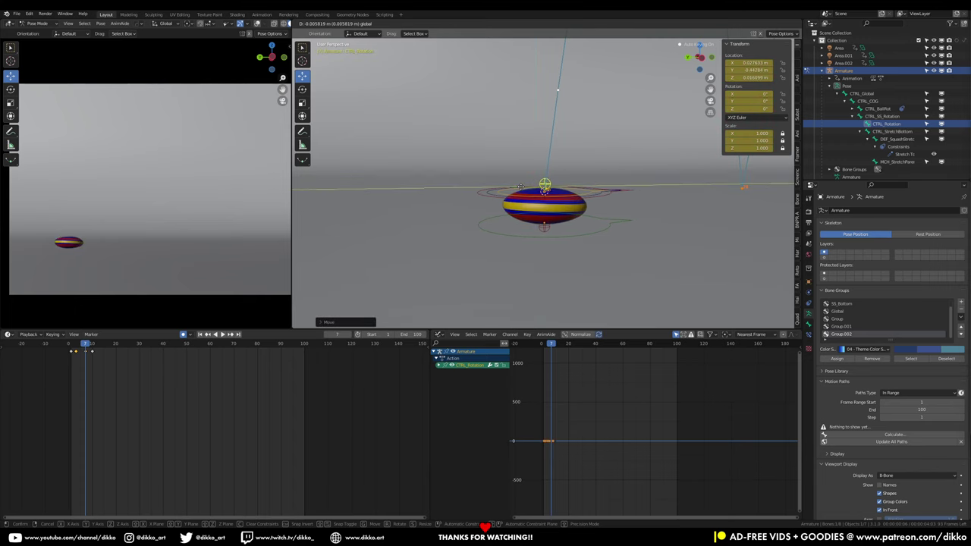
pyautogui.click(521, 186)
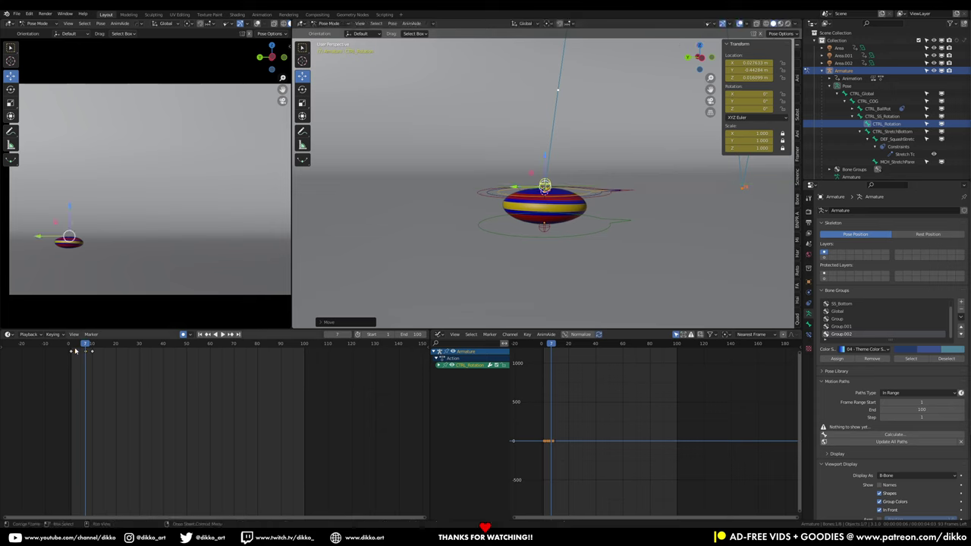
# Step: Preview the takeoff and reposition CTRL_Rotation at frame 4 for a subtler stretch and backward lean
pyautogui.press('space')
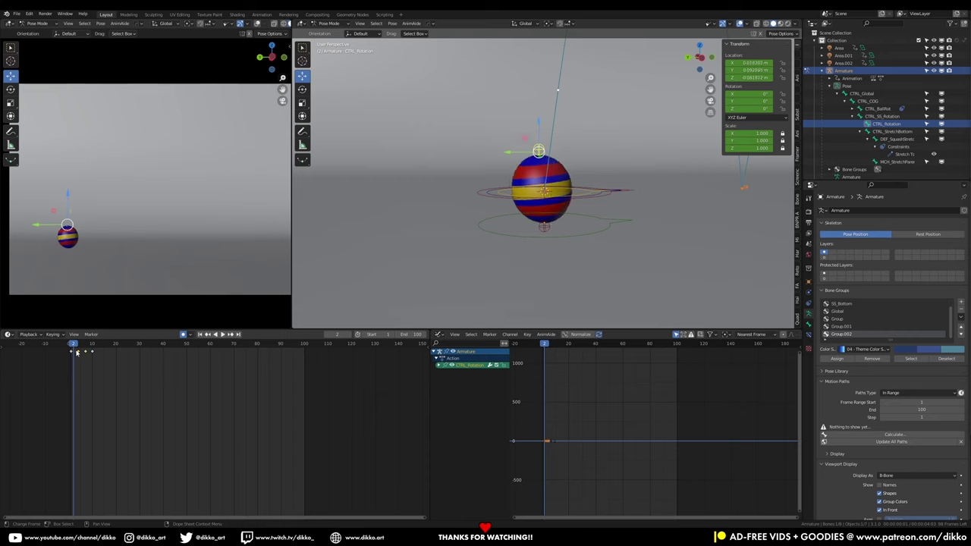
pyautogui.press('space')
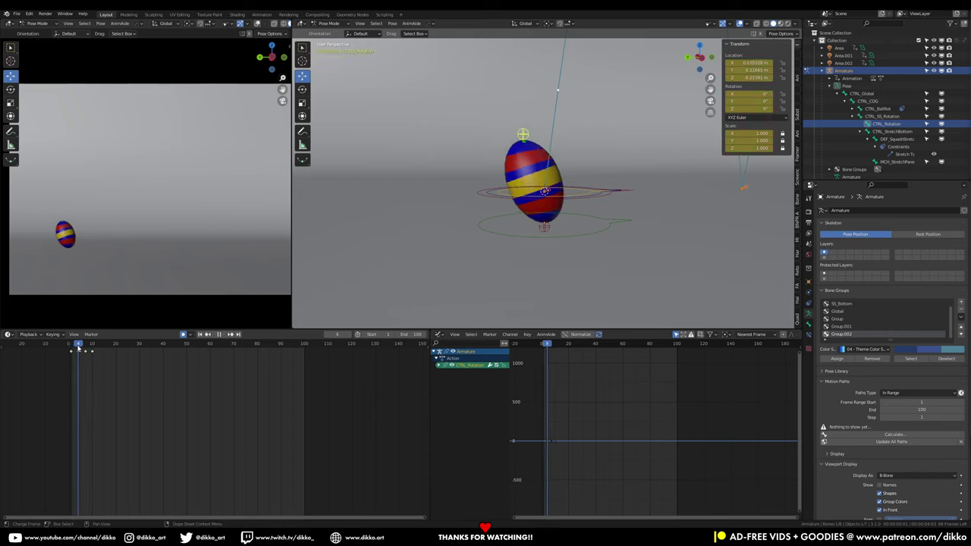
pyautogui.moveTo(525, 112); pyautogui.dragTo(495, 164)
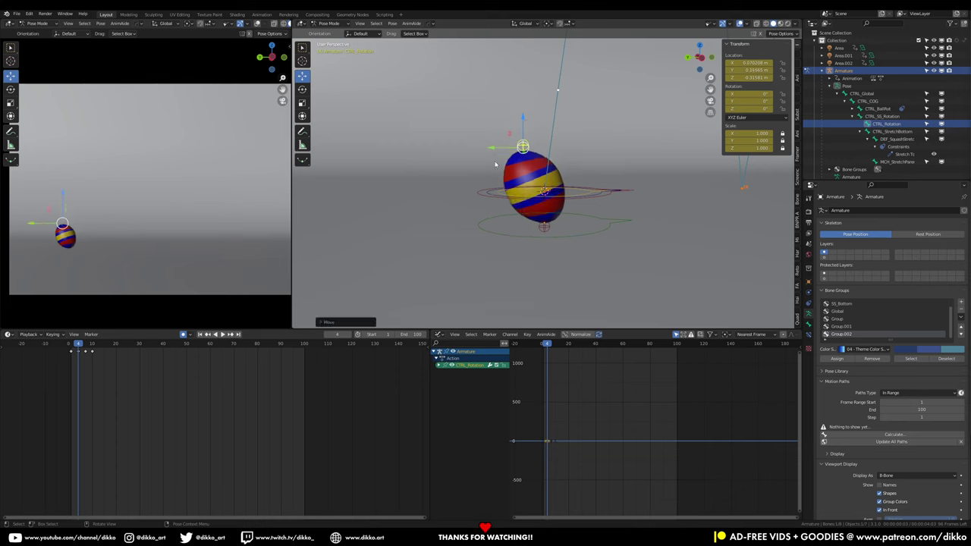
pyautogui.press('g')
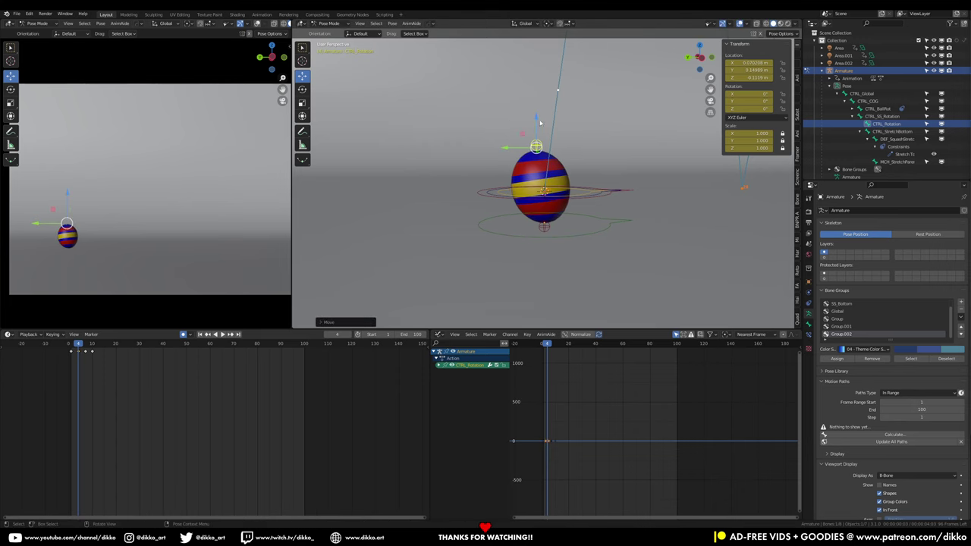
pyautogui.click(536, 133)
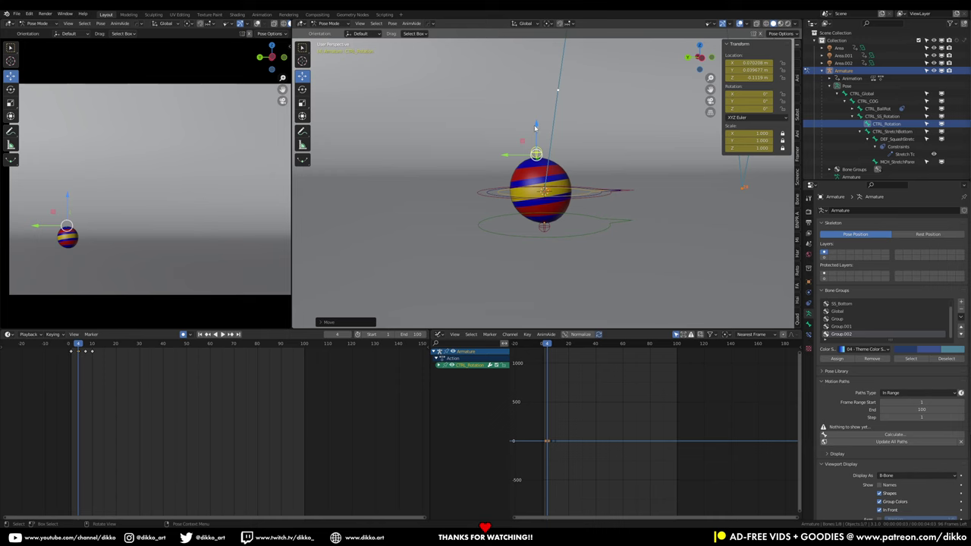
pyautogui.click(531, 156)
pyautogui.click(533, 155)
pyautogui.moveTo(538, 129); pyautogui.dragTo(514, 157)
# Step: Play the animation to check the takeoff squash and stretch, and save the file
pyautogui.press('space')
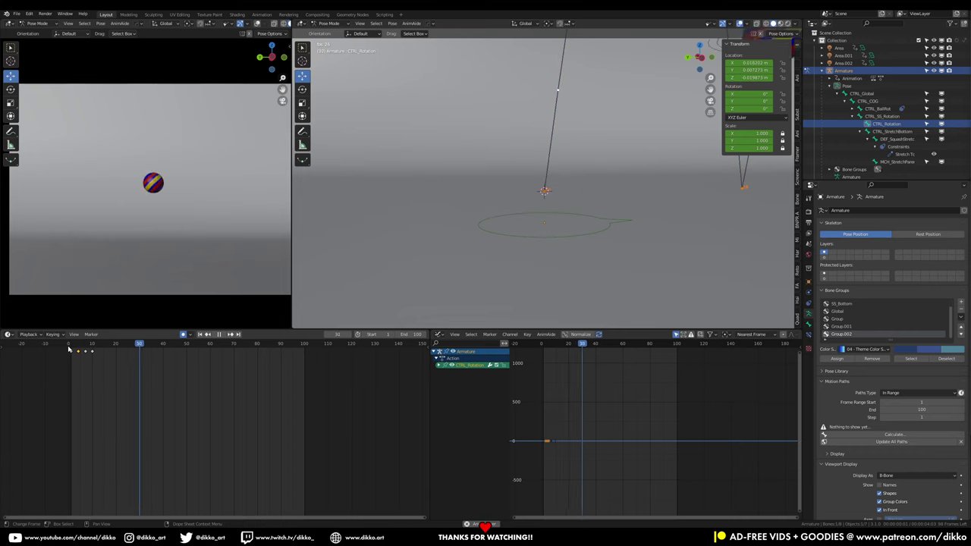
pyautogui.moveTo(90, 345); pyautogui.dragTo(102, 347)
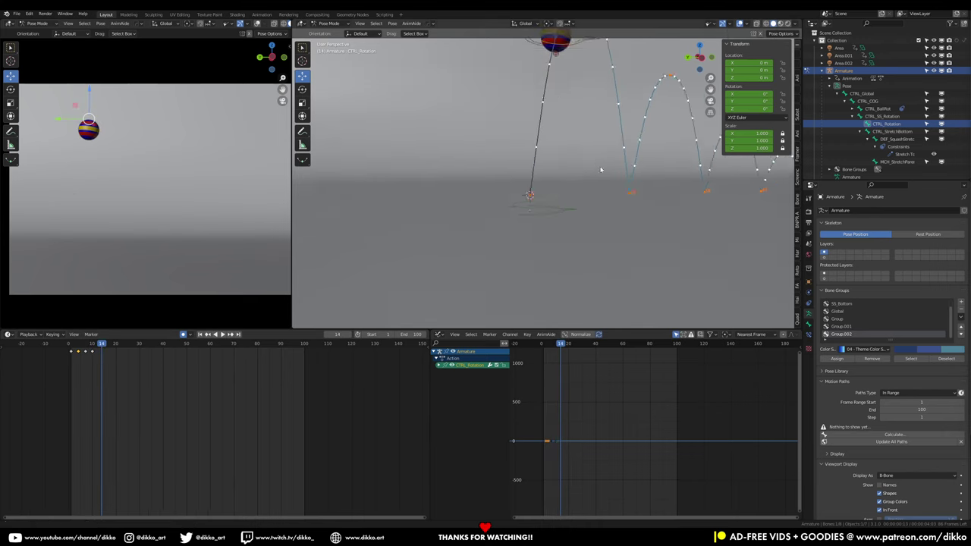
pyautogui.hotkey('ctrl', 's')
# Step: Insert location keyframes on CTRL_Rotation at frames 26 and 27, around the first landing
pyautogui.click(106, 345)
pyautogui.moveTo(106, 345); pyautogui.dragTo(127, 351)
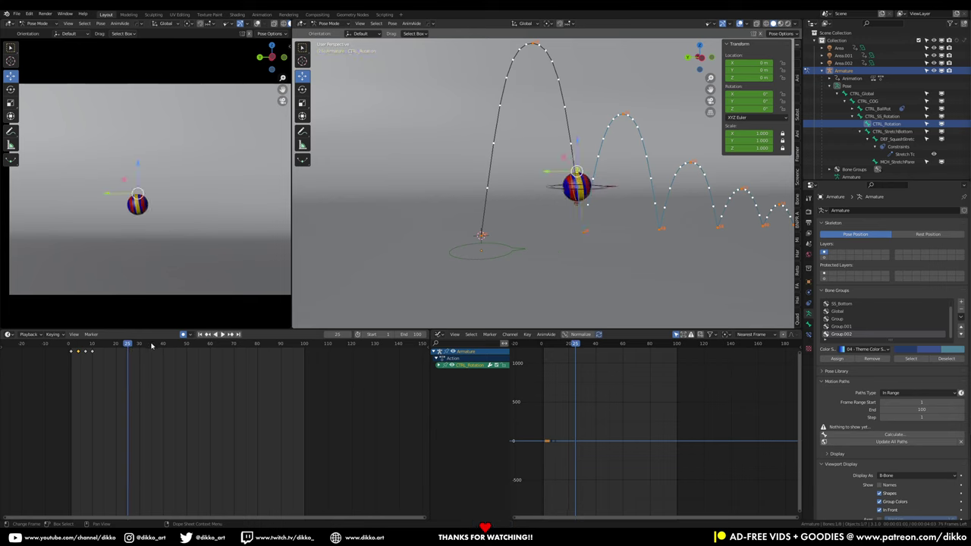
pyautogui.press('Right')
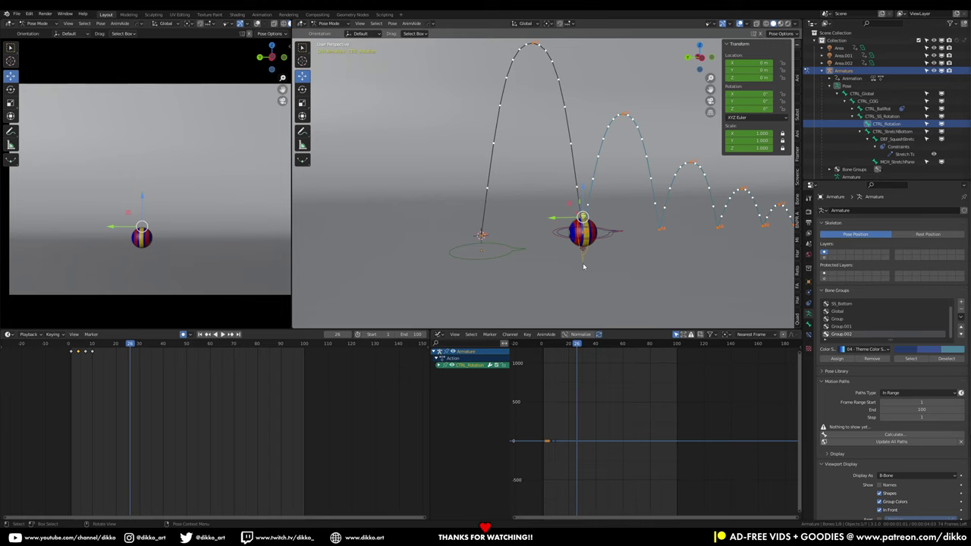
pyautogui.press('i')
pyautogui.click(584, 264)
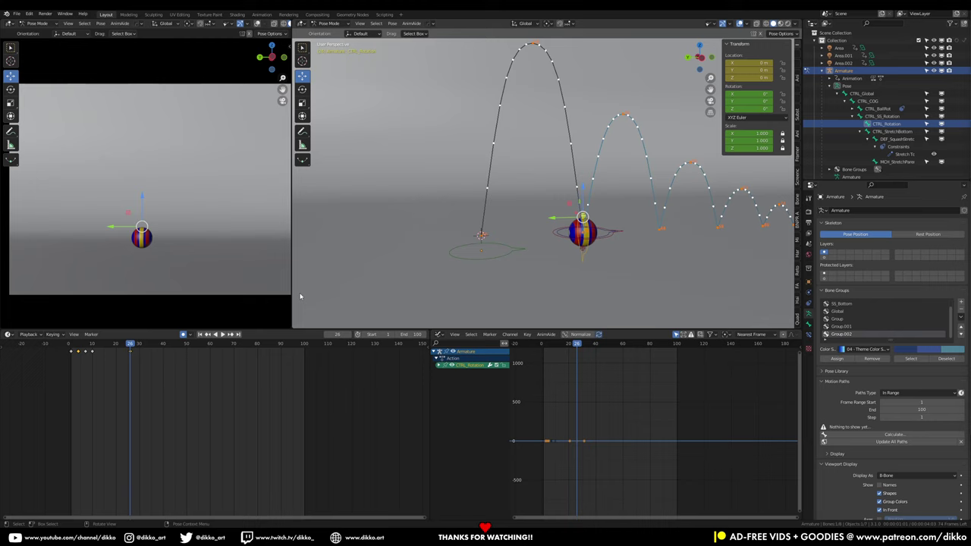
pyautogui.press('Right')
pyautogui.press('i')
pyautogui.click(622, 231)
# Step: At frame 26, slightly squash and lean the ball by moving CTRL_Rotation about -0.17 m on Y and 0.08 m on Z
pyautogui.click(128, 346)
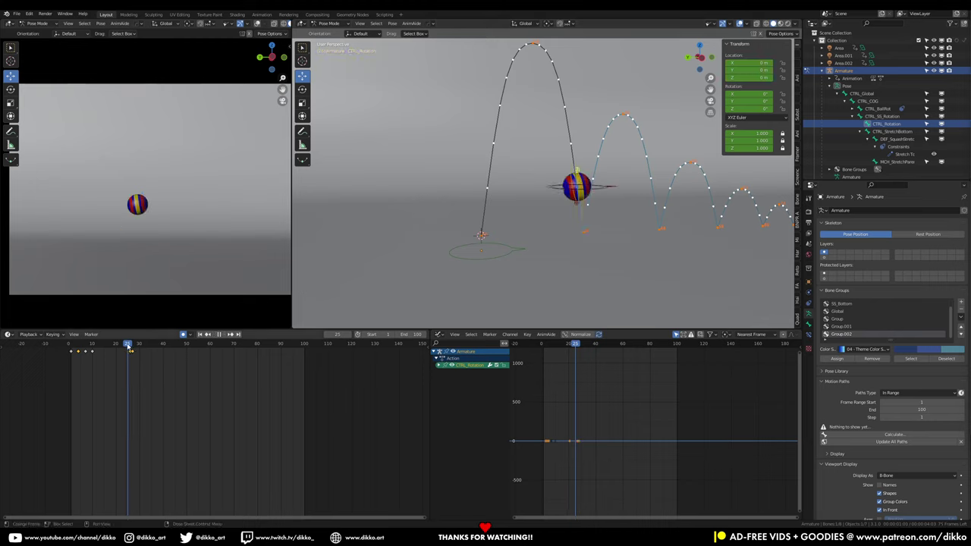
pyautogui.moveTo(128, 346); pyautogui.dragTo(130, 346)
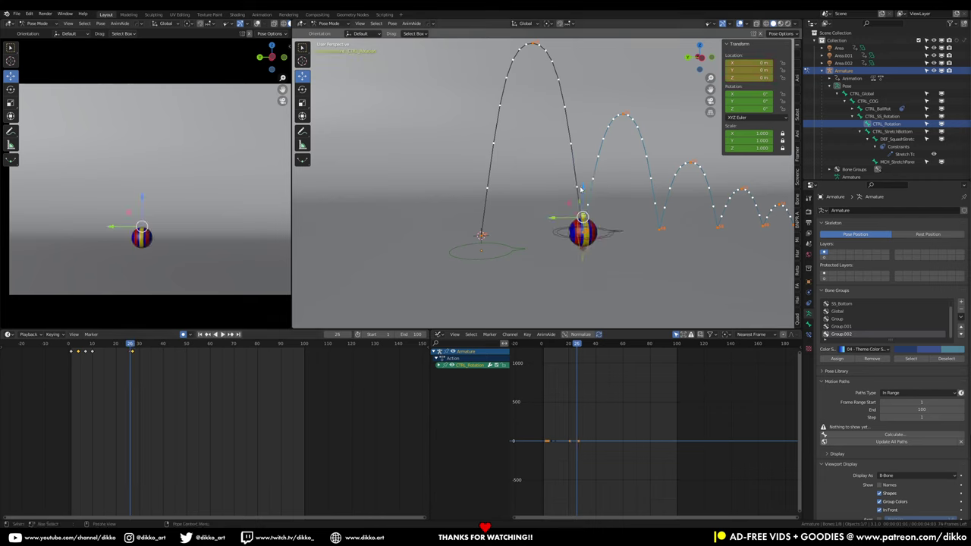
pyautogui.moveTo(554, 219); pyautogui.dragTo(551, 218)
pyautogui.moveTo(579, 188); pyautogui.dragTo(579, 193)
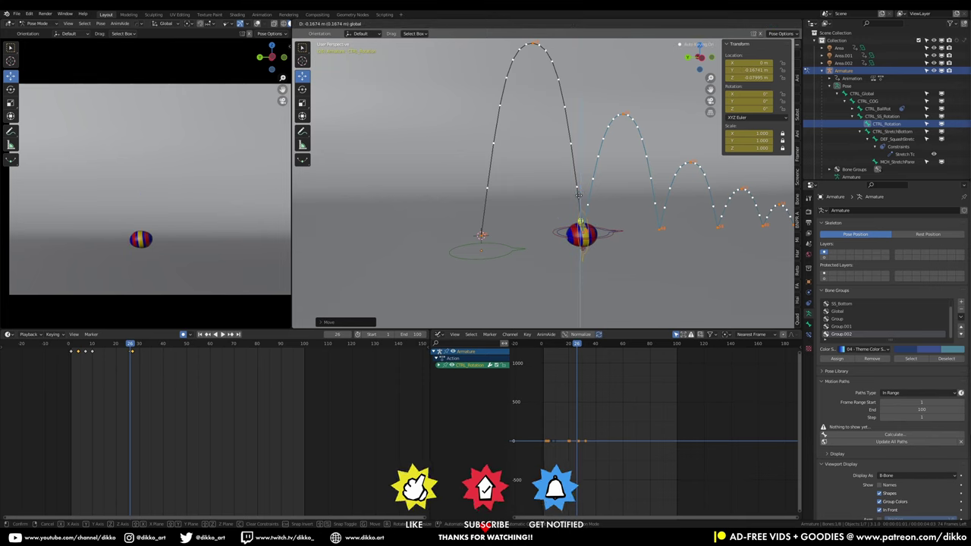
# Step: At frame 27, lower CTRL_Rotation for a stronger landing squash and play the animation from the start to check it
pyautogui.moveTo(132, 348); pyautogui.dragTo(132, 350)
pyautogui.moveTo(581, 188); pyautogui.dragTo(579, 203)
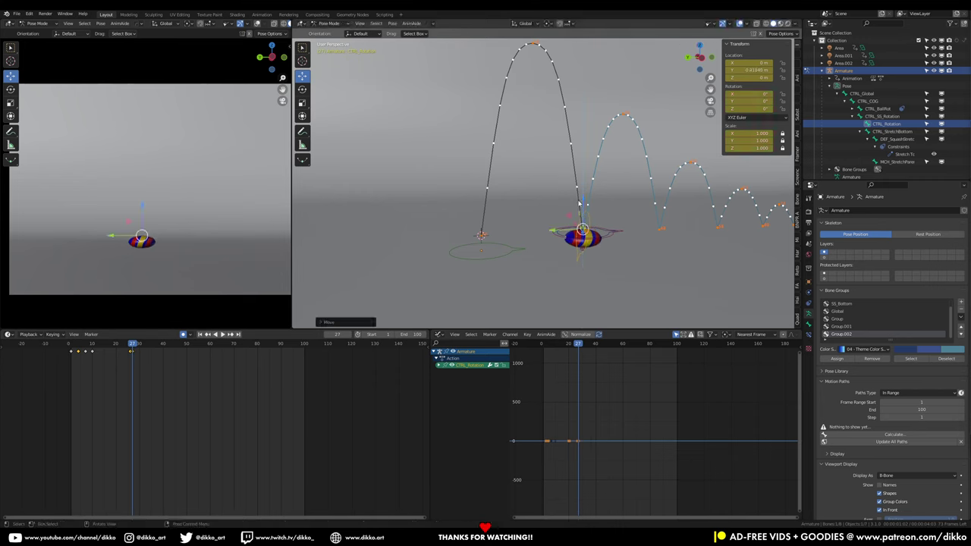
pyautogui.click(73, 347)
pyautogui.press('space')
pyautogui.press('space')
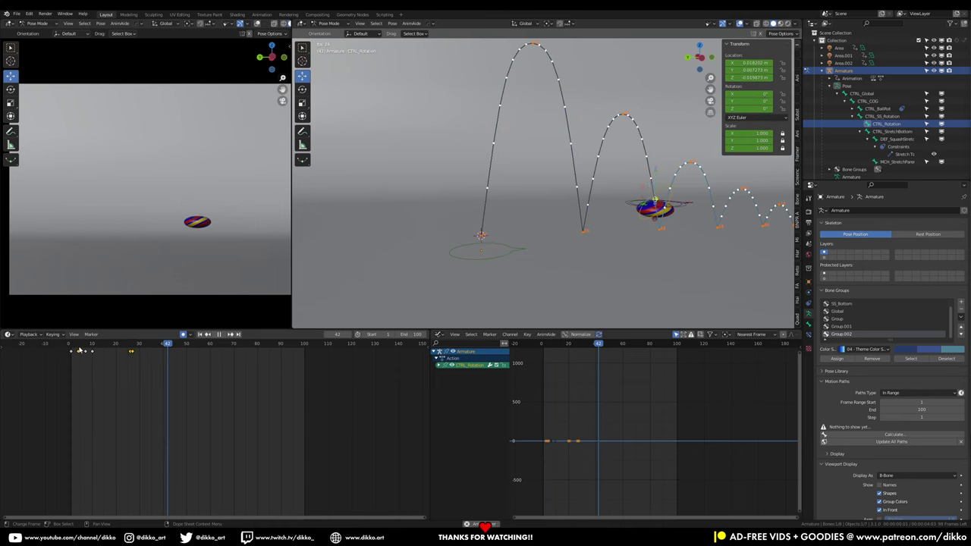
# Step: Reset the location of CTRL_Rotation and CTRL_StretchBottom at frame 29 to restore the round ball after the first landing
pyautogui.click(138, 345)
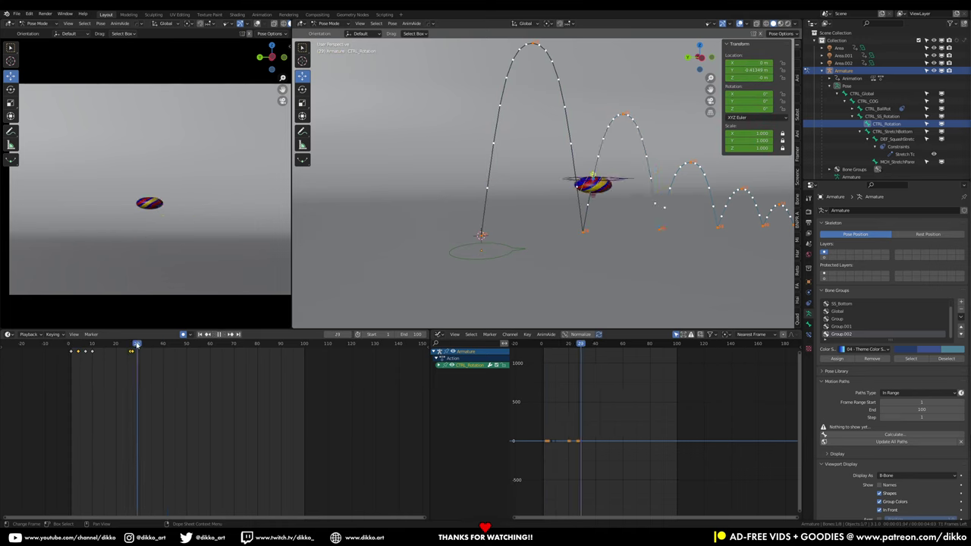
pyautogui.keyDown('shift'); pyautogui.click(596, 199); pyautogui.keyUp('shift')
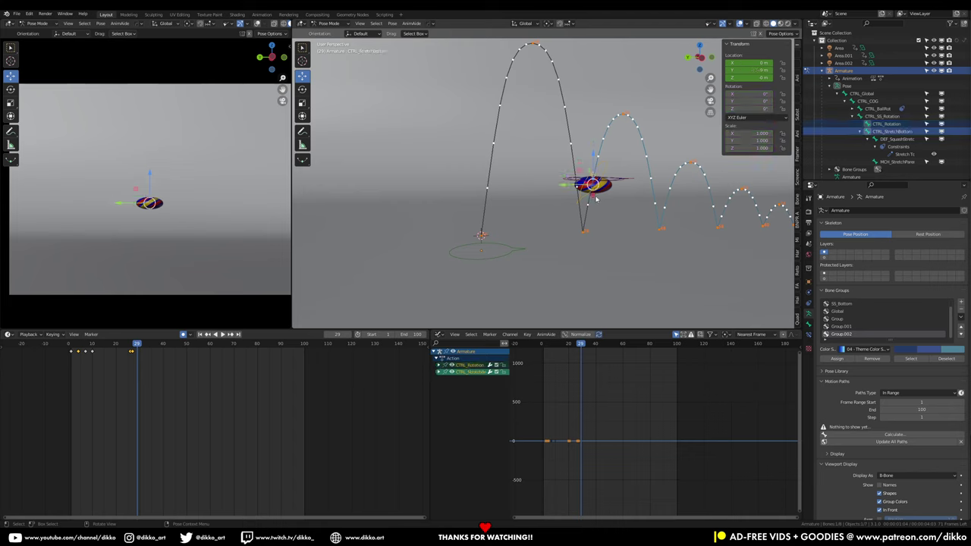
pyautogui.hotkey('alt', 'g')
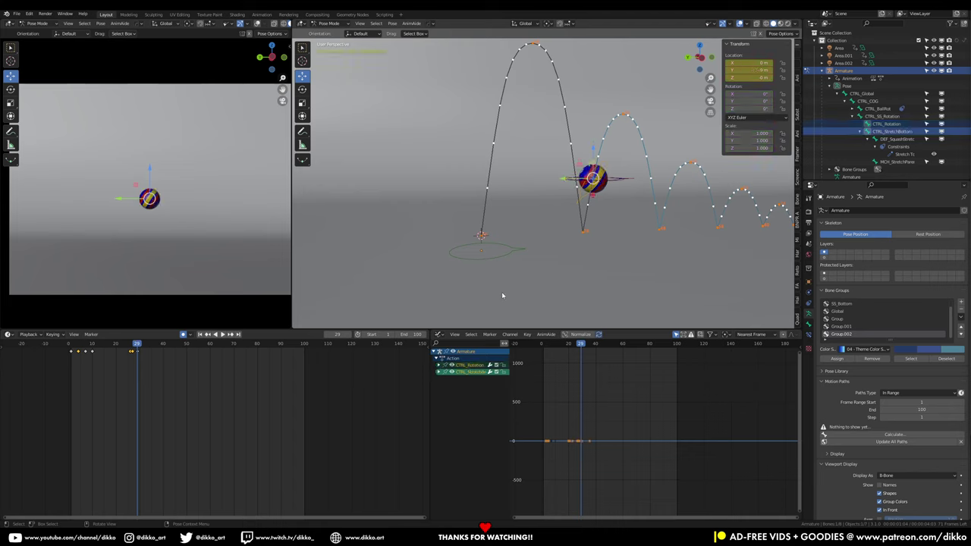
pyautogui.moveTo(135, 351); pyautogui.dragTo(134, 349)
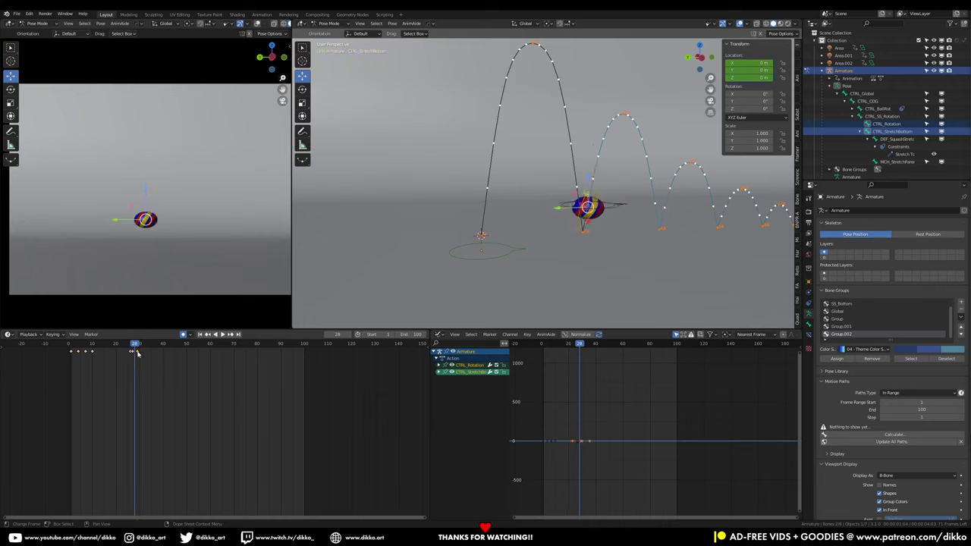
# Step: Play the animation from the opening stretch to check the first landing's squash and recovery
pyautogui.click(137, 354)
pyautogui.moveTo(135, 345); pyautogui.dragTo(84, 365)
pyautogui.press('space')
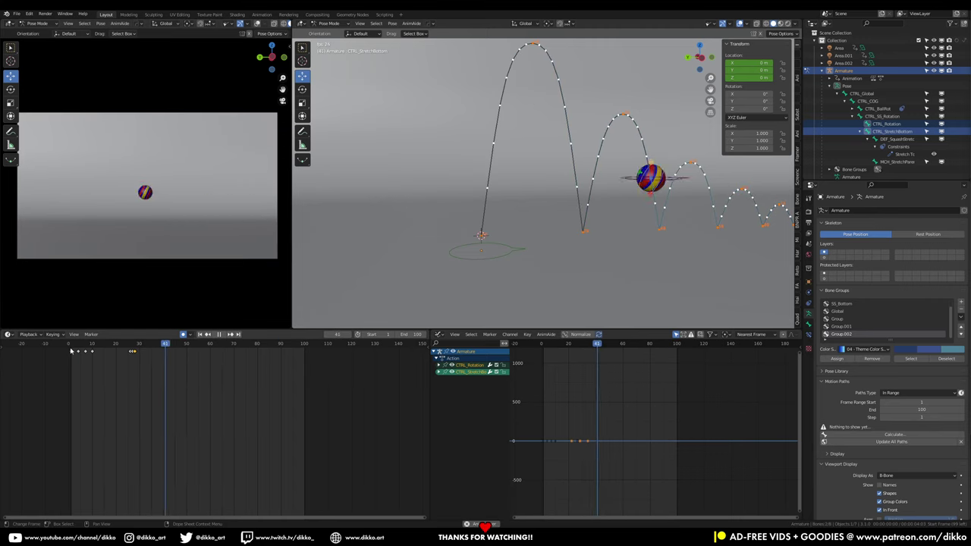
# Step: Insert keyframes on CTRL_Rotation and CTRL_StretchBottom at frames 43 and 44, around the second landing
pyautogui.moveTo(152, 354); pyautogui.dragTo(170, 356)
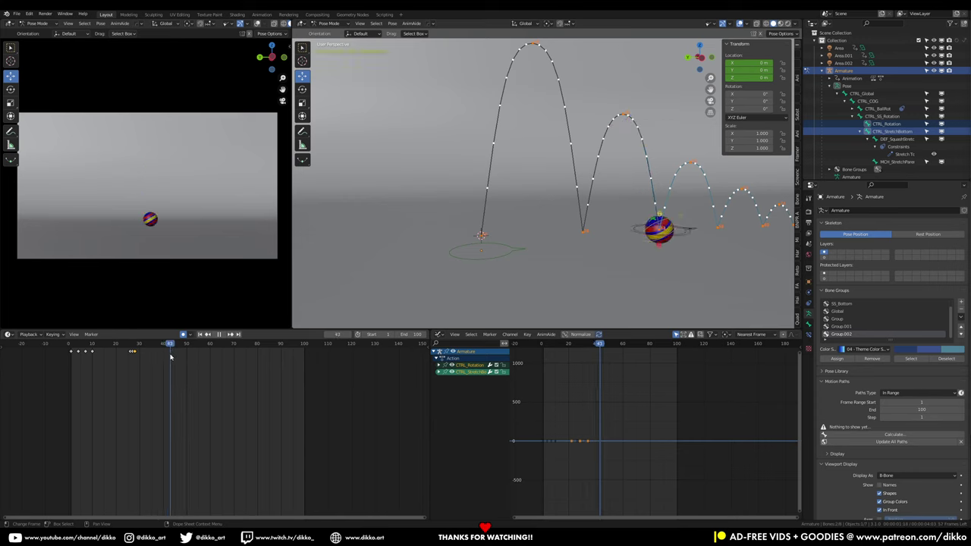
pyautogui.scroll(1, 625, 217)
pyautogui.keyDown('shift'); pyautogui.moveTo(660, 209); pyautogui.dragTo(539, 173, button='middle'); pyautogui.keyUp('shift')
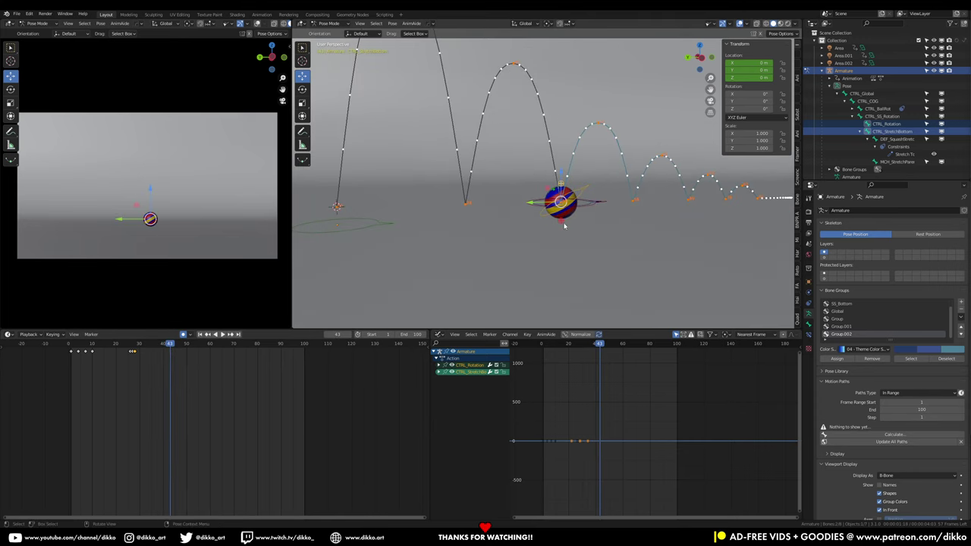
pyautogui.keyDown('shift'); pyautogui.click(562, 188); pyautogui.keyUp('shift')
pyautogui.press('i')
pyautogui.click(562, 186)
pyautogui.click(173, 347)
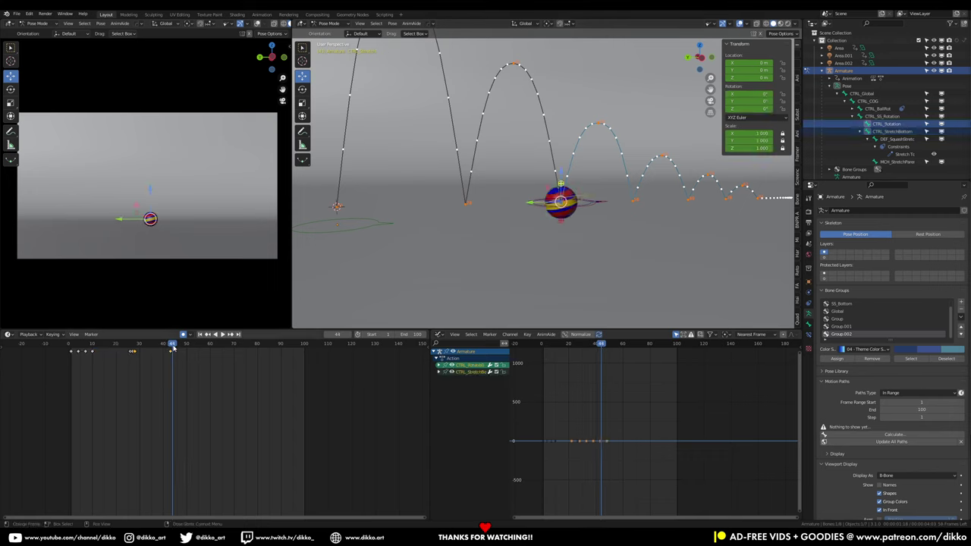
pyautogui.hotkey('shift', 'ctrl', 'c')
pyautogui.click(512, 243)
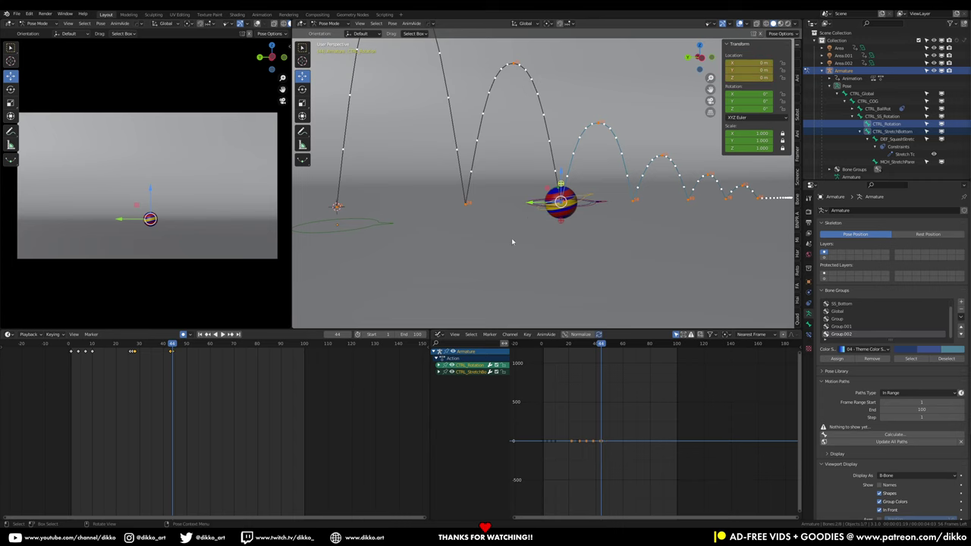
# Step: At frame 43, lean and slightly squash the ball by rotating CTRL_Rotation about -8° on X and moving it about -0.11 m on Y
pyautogui.scroll(4, 578, 229)
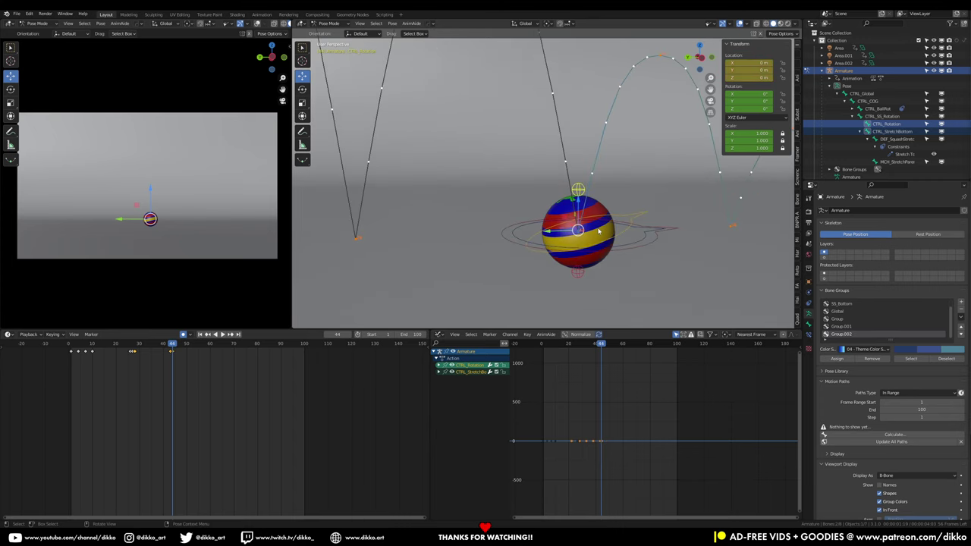
pyautogui.keyDown('shift'); pyautogui.moveTo(598, 231); pyautogui.dragTo(531, 176, button='middle'); pyautogui.keyUp('shift')
pyautogui.scroll(1, 518, 194)
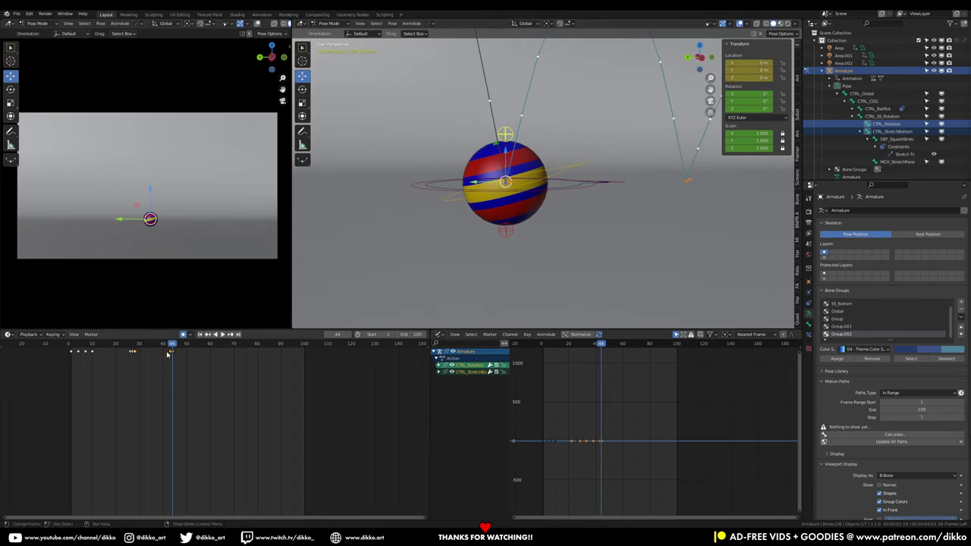
pyautogui.moveTo(173, 347); pyautogui.dragTo(170, 346)
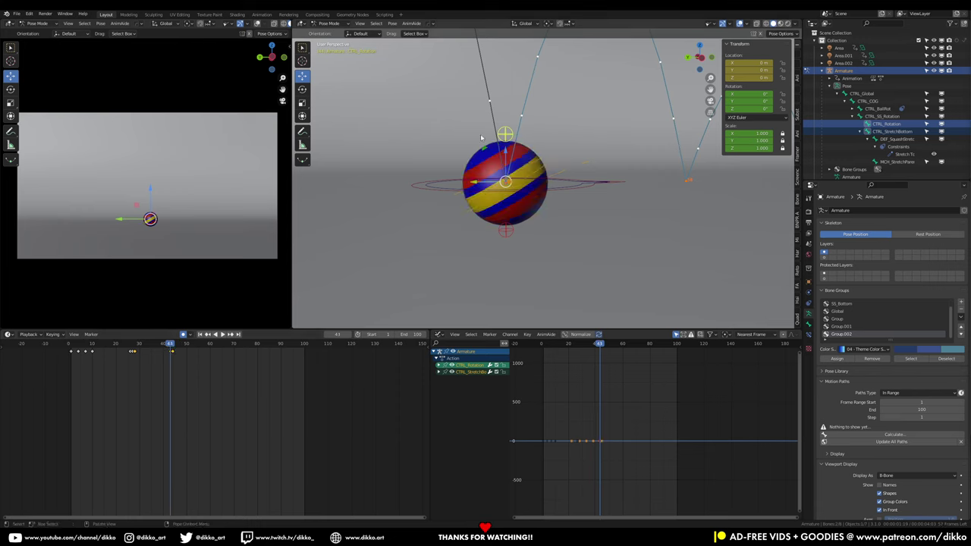
pyautogui.click(505, 133)
pyautogui.moveTo(475, 135); pyautogui.dragTo(469, 138)
pyautogui.press('r')
pyautogui.click(565, 142)
pyautogui.moveTo(498, 109); pyautogui.dragTo(499, 119)
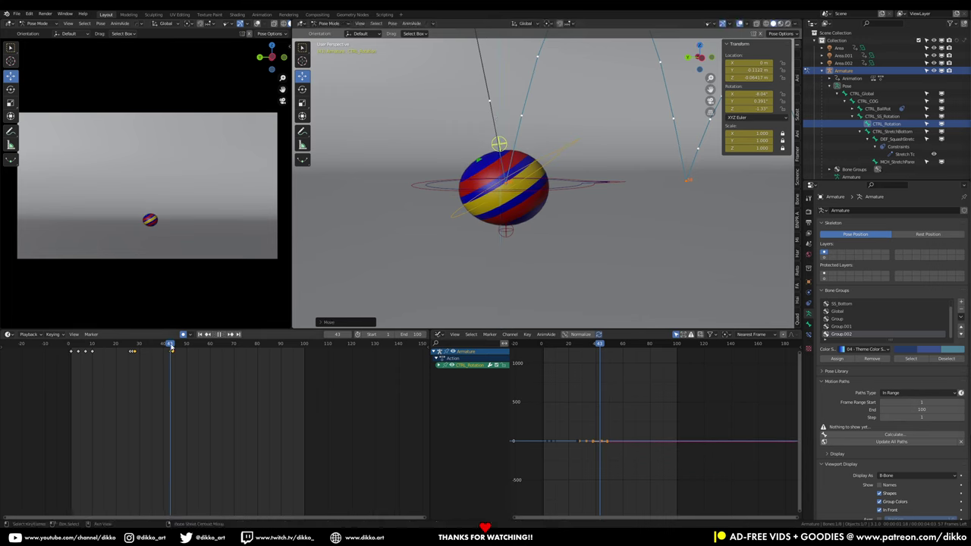
# Step: At frame 44, lower CTRL_Rotation to about -0.29 m on Y for a stronger second-landing squash
pyautogui.moveTo(172, 346); pyautogui.dragTo(177, 345)
pyautogui.press('g')
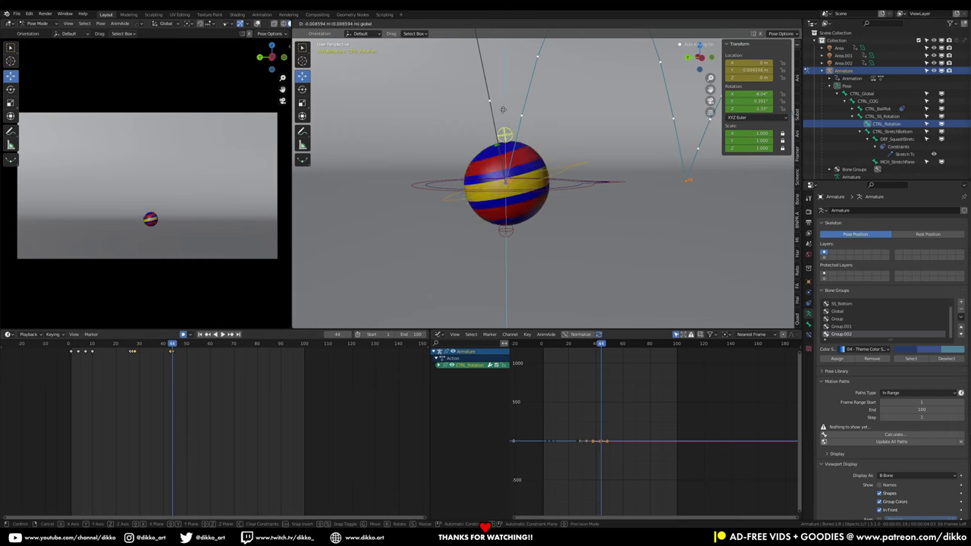
pyautogui.click(499, 130)
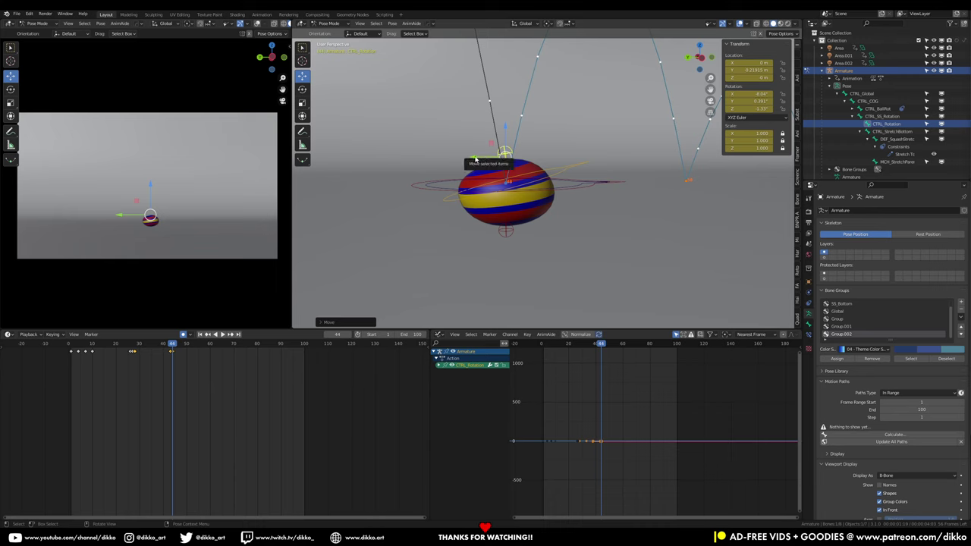
pyautogui.press('g')
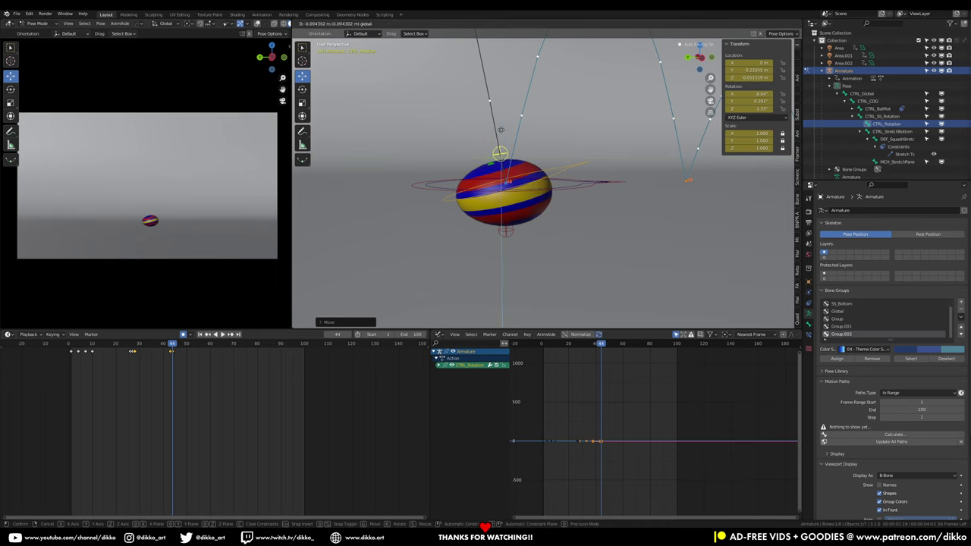
pyautogui.click(501, 135)
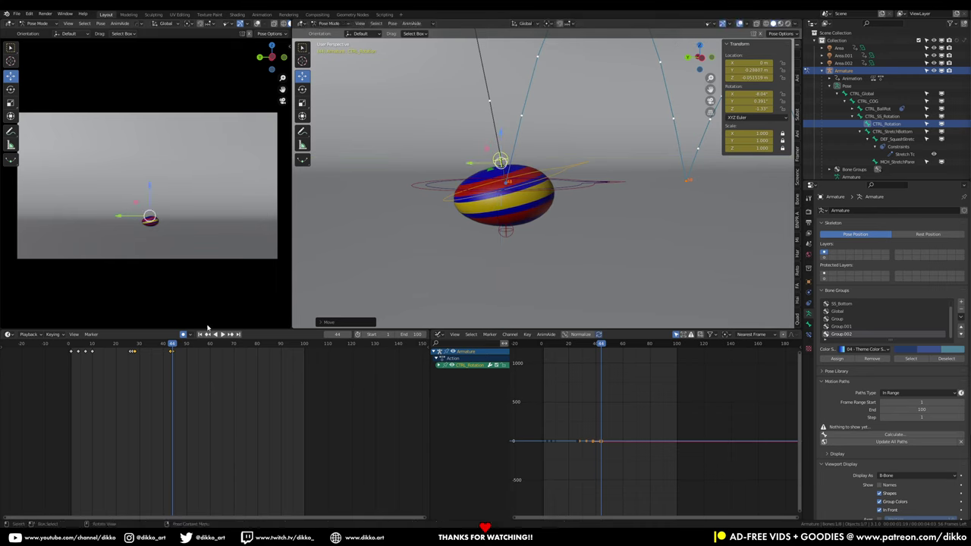
# Step: Compare with the first landing's squash and shift CTRL_Rotation sideways at frame 44 to about -0.03 m on Z
pyautogui.click(132, 345)
pyautogui.moveTo(131, 345); pyautogui.dragTo(136, 346)
pyautogui.click(174, 345)
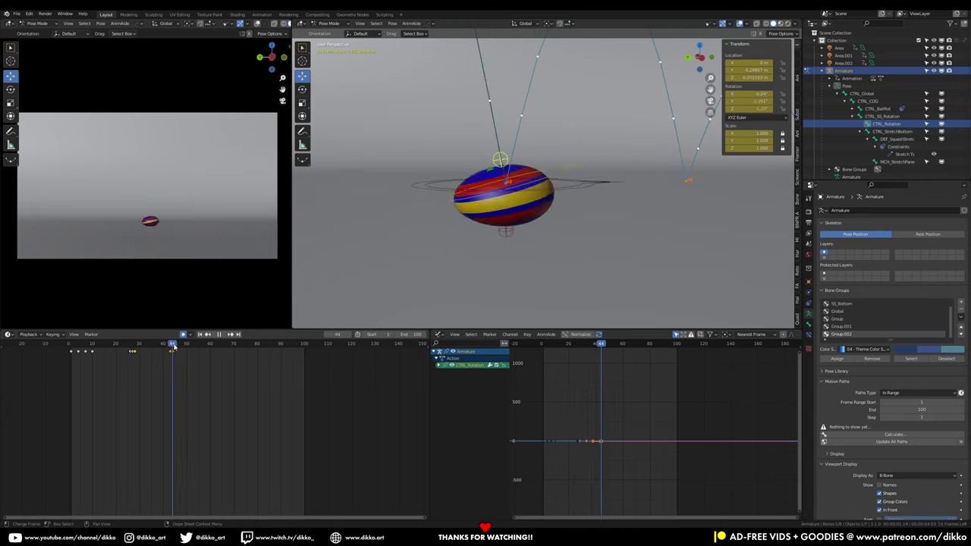
pyautogui.press('g')
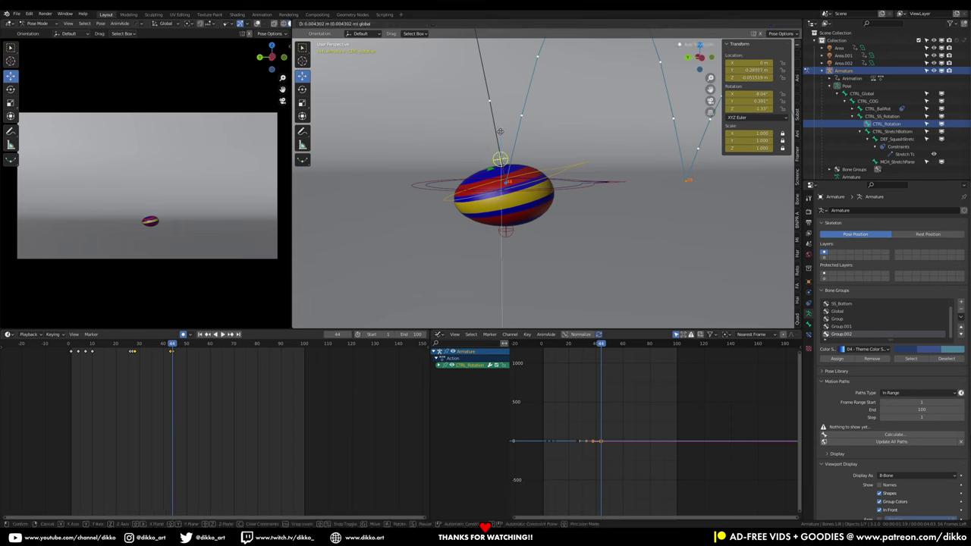
pyautogui.click(500, 135)
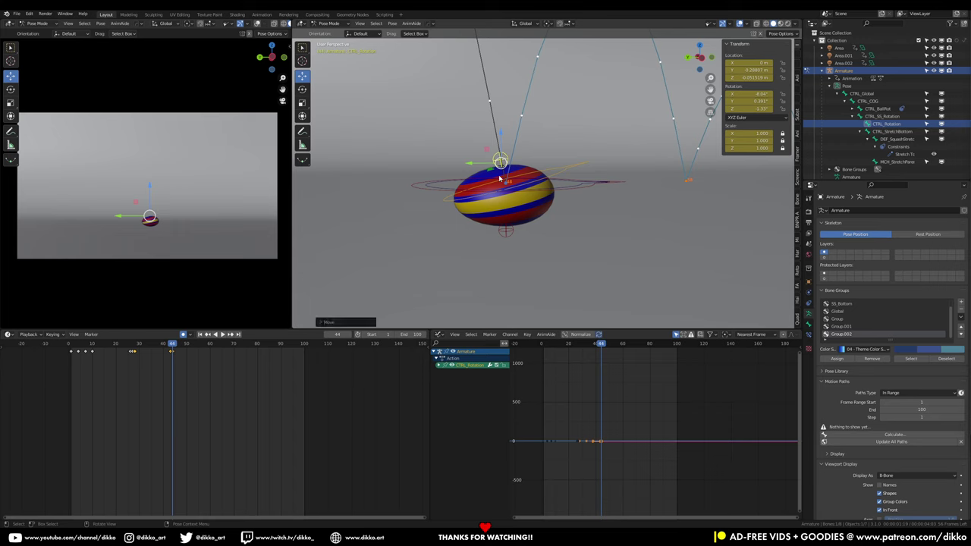
pyautogui.press('g')
pyautogui.press('y')
pyautogui.moveTo(470, 162); pyautogui.dragTo(474, 162)
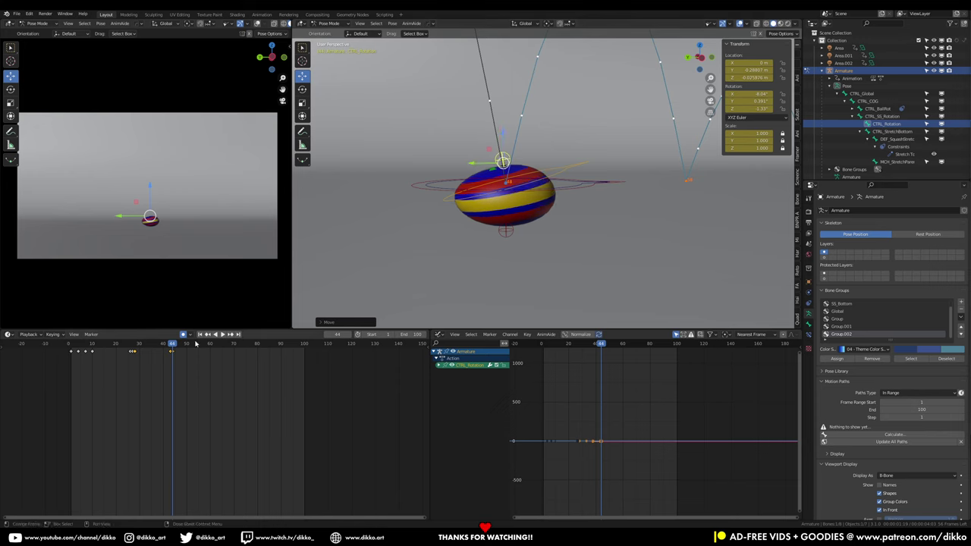
# Step: Reset the location and rotation of CTRL_Rotation and CTRL_StretchBottom at frame 45 and play the animation to check the second landing
pyautogui.click(175, 344)
pyautogui.keyDown('shift'); pyautogui.click(521, 167); pyautogui.keyUp('shift')
pyautogui.hotkey('alt', 'g')
pyautogui.hotkey('alt', 'r')
pyautogui.moveTo(144, 345); pyautogui.dragTo(135, 347)
pyautogui.moveTo(135, 347); pyautogui.dragTo(201, 354)
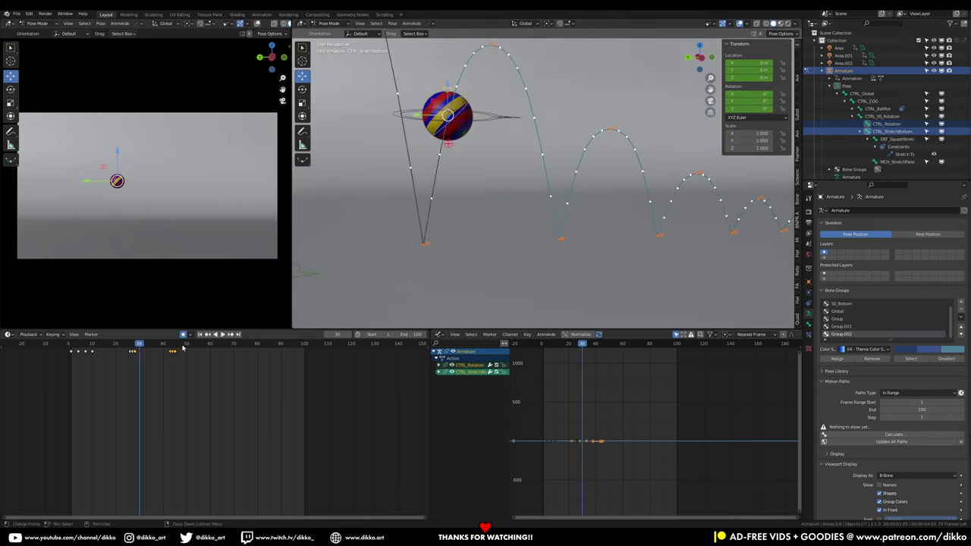
pyautogui.press('space')
# Step: Squash CTRL_Rotation for the third landing at frames 56 and 57, leaning it about -9.27° on X, and restore the round ball at frame 58
pyautogui.press('space')
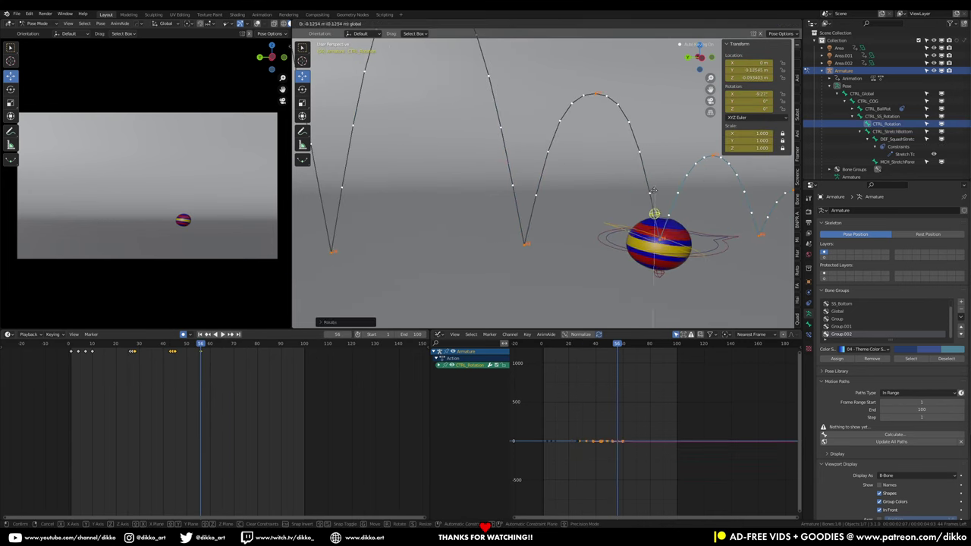
pyautogui.press('Right')
pyautogui.moveTo(637, 219); pyautogui.dragTo(628, 221)
pyautogui.press('Right')
pyautogui.moveTo(205, 346); pyautogui.dragTo(202, 351)
pyautogui.press('space')
pyautogui.click(233, 343)
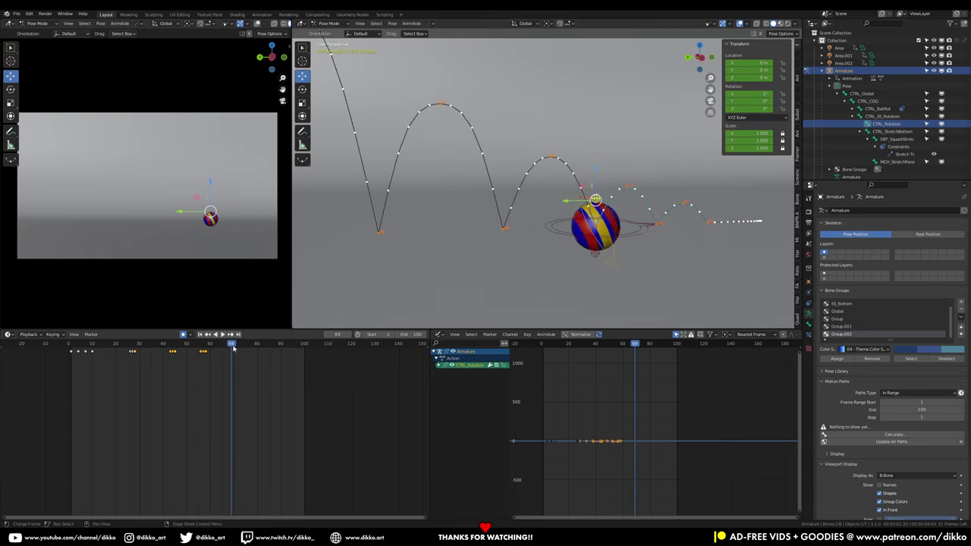
# Step: Clear the location and rotation of both stretch controls at frames 25 and 11, and lower CTRL_Rotation about 0.05 m for the fourth landing
pyautogui.moveTo(228, 351); pyautogui.dragTo(126, 349)
pyautogui.keyDown('shift'); pyautogui.click(428, 114); pyautogui.keyUp('shift')
pyautogui.keyDown('shift'); pyautogui.moveTo(565, 296); pyautogui.dragTo(531, 189, button='middle'); pyautogui.keyUp('shift')
pyautogui.hotkey('alt', 'g')
pyautogui.hotkey('alt', 'r')
pyautogui.moveTo(126, 349); pyautogui.dragTo(95, 359)
pyautogui.moveTo(406, 195); pyautogui.dragTo(406, 225, button='middle')
pyautogui.hotkey('alt', 'g')
pyautogui.hotkey('alt', 'r')
pyautogui.moveTo(95, 349); pyautogui.dragTo(234, 353)
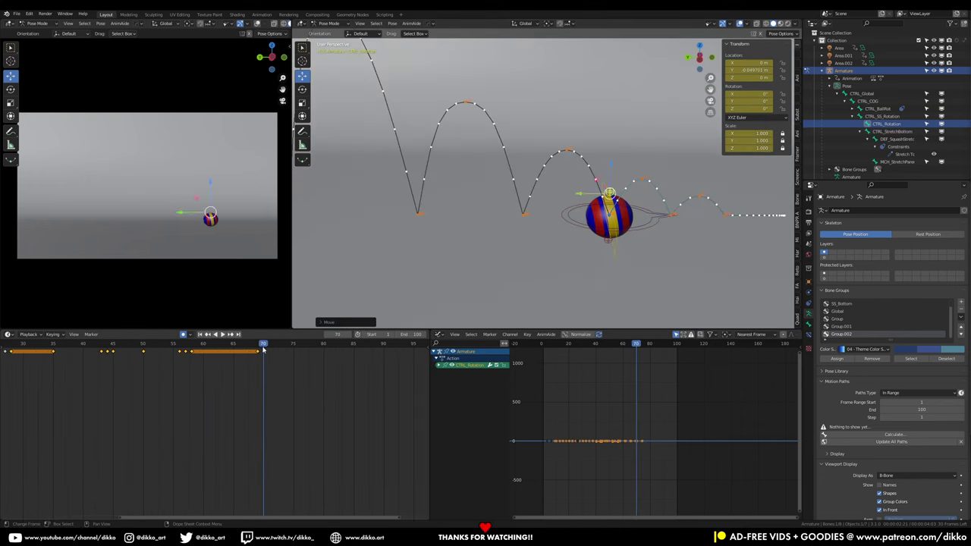
# Step: At frame 56, expand CTRL_Rotation's individual animation curves and rename the bone CTRL_SS_Top
pyautogui.moveTo(258, 349); pyautogui.dragTo(179, 367)
pyautogui.press('Home')
pyautogui.moveTo(714, 471); pyautogui.dragTo(717, 434, button='middle')
pyautogui.click(438, 365)
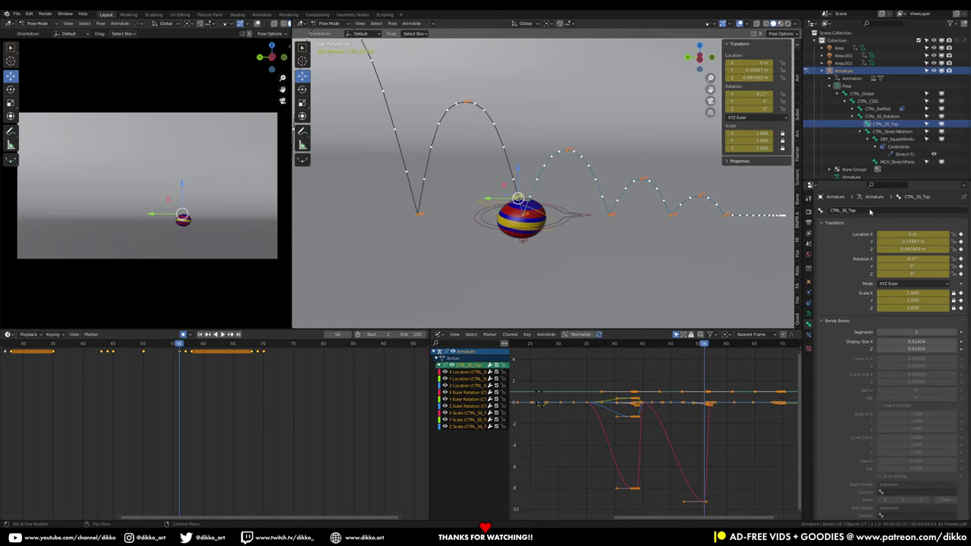
# Step: Show only the location curves of CTRL_SS_Top and clean up the keys before the second landing
pyautogui.press('Home')
pyautogui.moveTo(576, 443); pyautogui.dragTo(488, 453, button='middle')
pyautogui.moveTo(579, 376); pyautogui.dragTo(610, 390)
pyautogui.press('x')
# Step: Squash CTRL_SS_Top to about -0.10 m on Y at frame 70 and restore the round ball at frame 71
pyautogui.click(245, 345)
pyautogui.moveTo(245, 345); pyautogui.dragTo(264, 345)
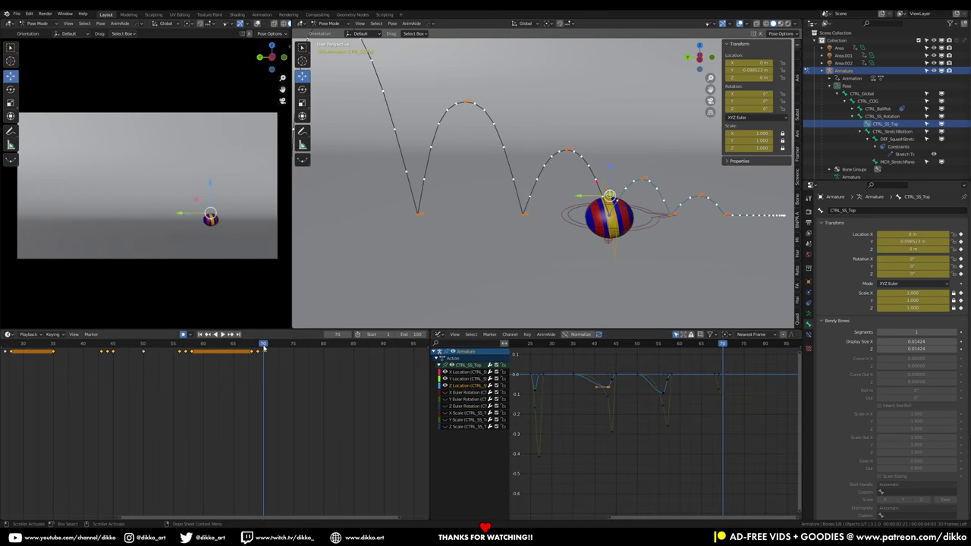
pyautogui.press('Right')
pyautogui.click(618, 226)
pyautogui.click(618, 179)
pyautogui.press('space')
pyautogui.press('space')
# Step: Lower CTRL_SS_Top slightly on Y at frame 78 for the fifth landing and clear its location at frame 82
pyautogui.keyDown('shift'); pyautogui.moveTo(672, 216); pyautogui.dragTo(644, 217, button='middle'); pyautogui.keyUp('shift')
pyautogui.press('g')
pyautogui.press('y')
pyautogui.click(646, 218)
pyautogui.moveTo(312, 349); pyautogui.dragTo(336, 351)
pyautogui.hotkey('alt', 'g')
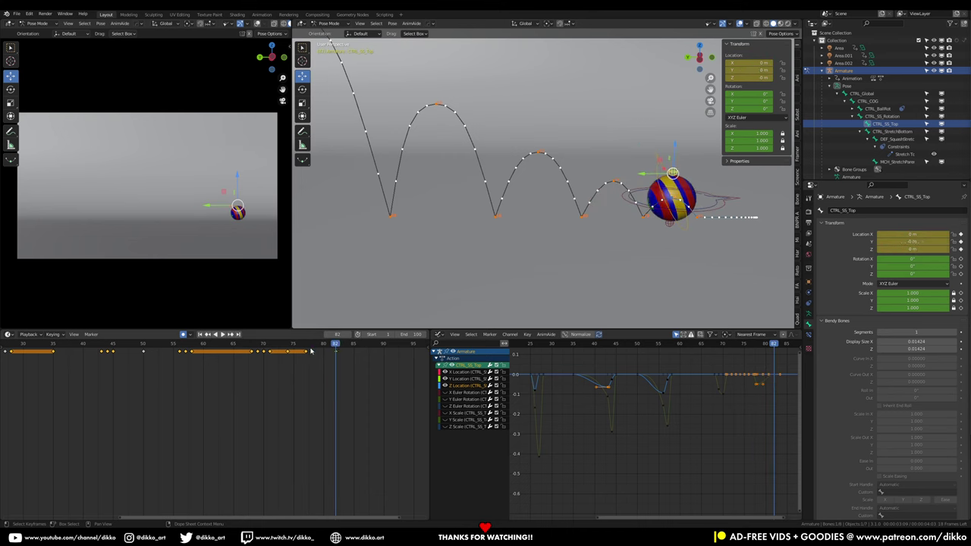
# Step: Play the whole animation to check the squash at every bounce
pyautogui.press('space')
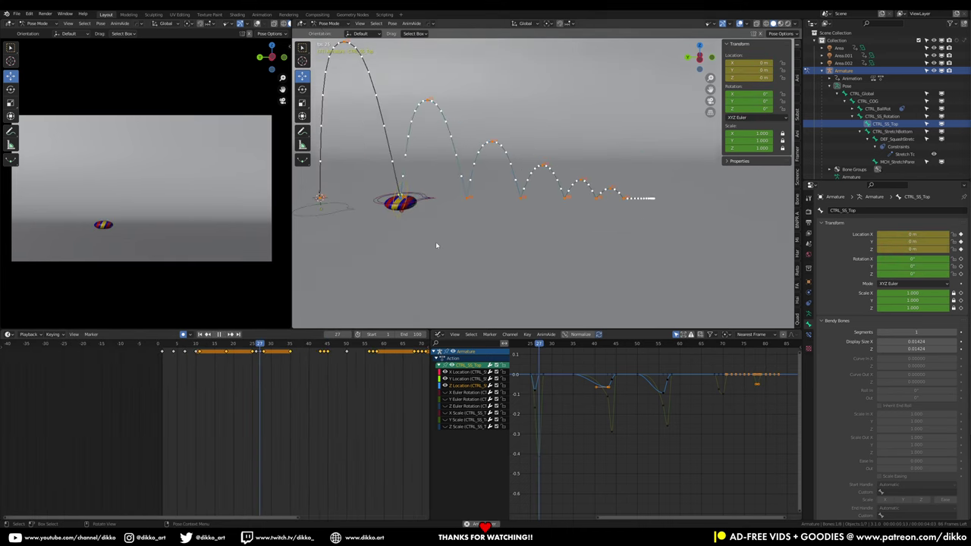
pyautogui.moveTo(436, 245); pyautogui.dragTo(475, 265, button='middle')
pyautogui.press('space')
# Step: At frame 11, in the left orthographic view, stretch the ball along its path by moving CTRL_SS_Top about 0.99 m on Y and 0.24 m on Z
pyautogui.moveTo(166, 351); pyautogui.dragTo(199, 351)
pyautogui.press('KP_1')
pyautogui.press('ctrl+KP_3')
pyautogui.scroll(3, 595, 228)
pyautogui.keyDown('shift'); pyautogui.moveTo(595, 217); pyautogui.dragTo(546, 170, button='middle'); pyautogui.keyUp('shift')
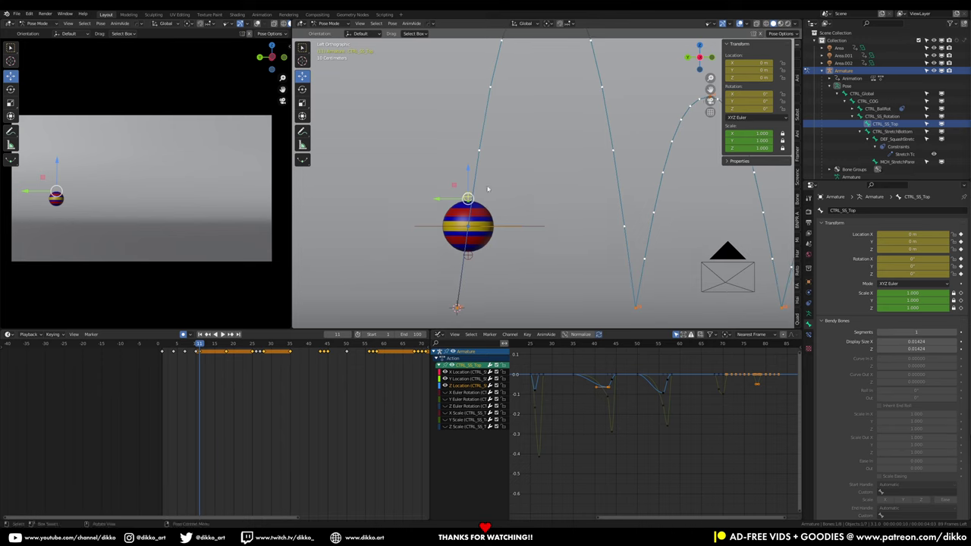
pyautogui.press('g')
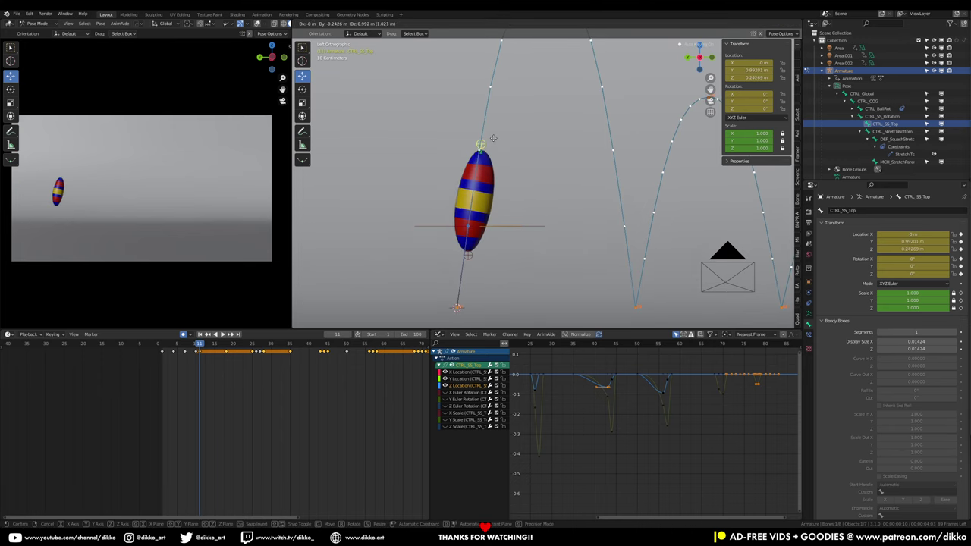
pyautogui.click(491, 141)
# Step: Extend the stretch at frame 11 by moving CTRL_StretchBottom down along the takeoff path and rotating it to match
pyautogui.click(469, 254)
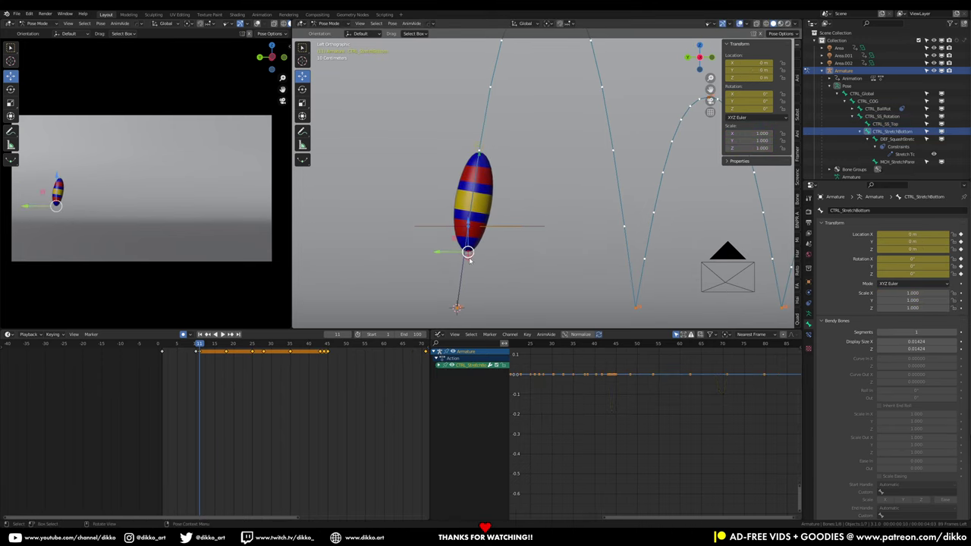
pyautogui.press('g')
pyautogui.click(486, 271)
pyautogui.press('r')
pyautogui.click(505, 274)
# Step: Refine CTRL_SS_Top at frame 11 to about 1.05 m on Y and 0.28 m on Z, rotated about 4.45° on X
pyautogui.click(481, 149)
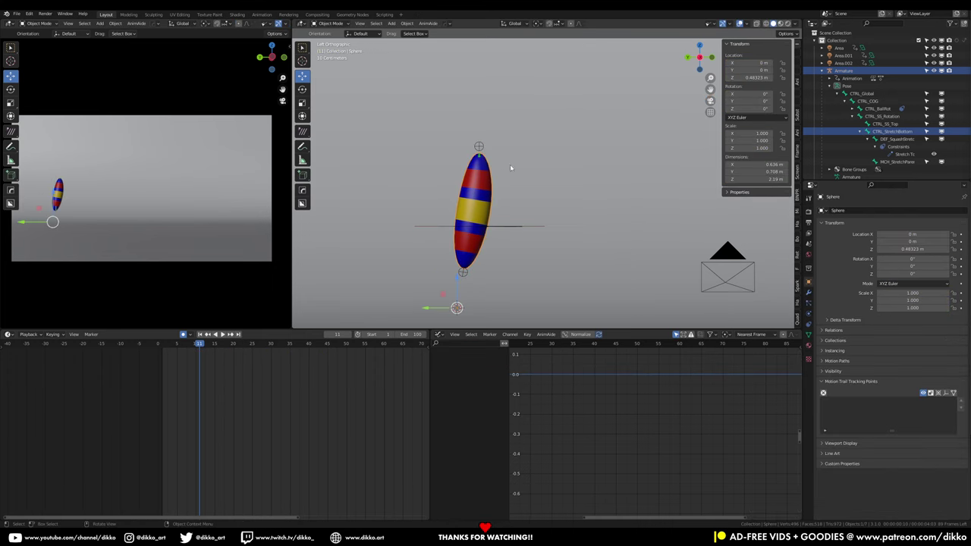
pyautogui.press('g')
pyautogui.click(503, 156)
pyautogui.press('r')
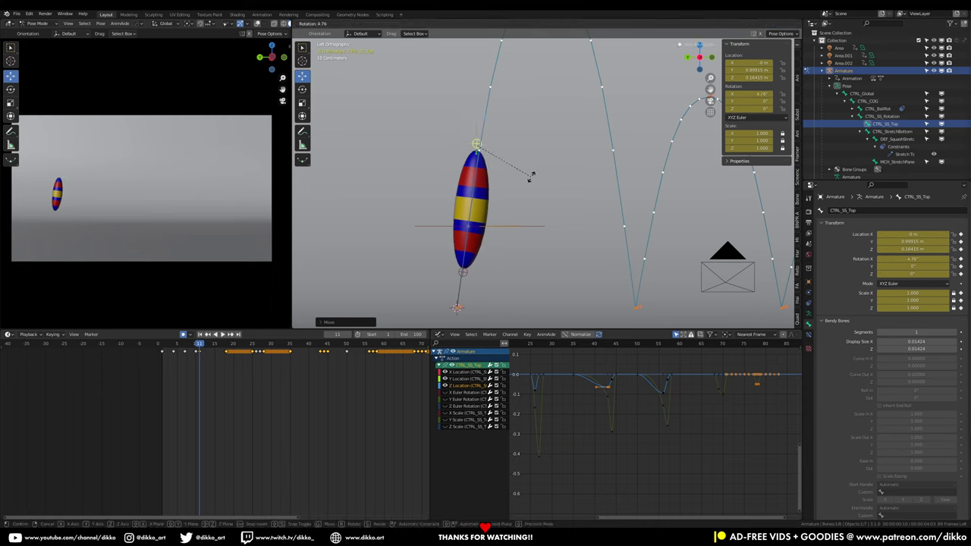
pyautogui.click(532, 175)
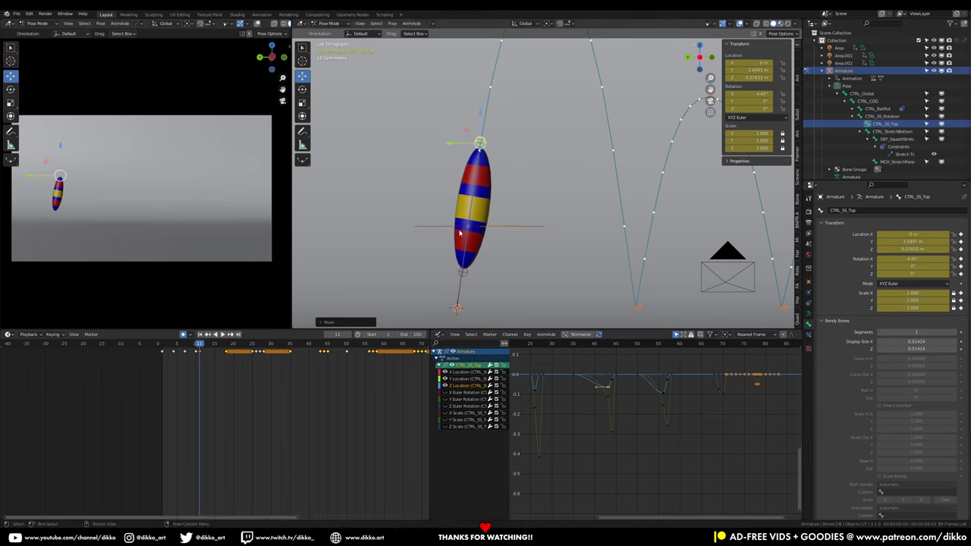
# Step: Scrub and play the animation from the start to check the takeoff stretch
pyautogui.moveTo(165, 348)
pyautogui.mouseDown()
pyautogui.moveTo(218, 343)
pyautogui.moveTo(183, 343)
pyautogui.mouseUp()
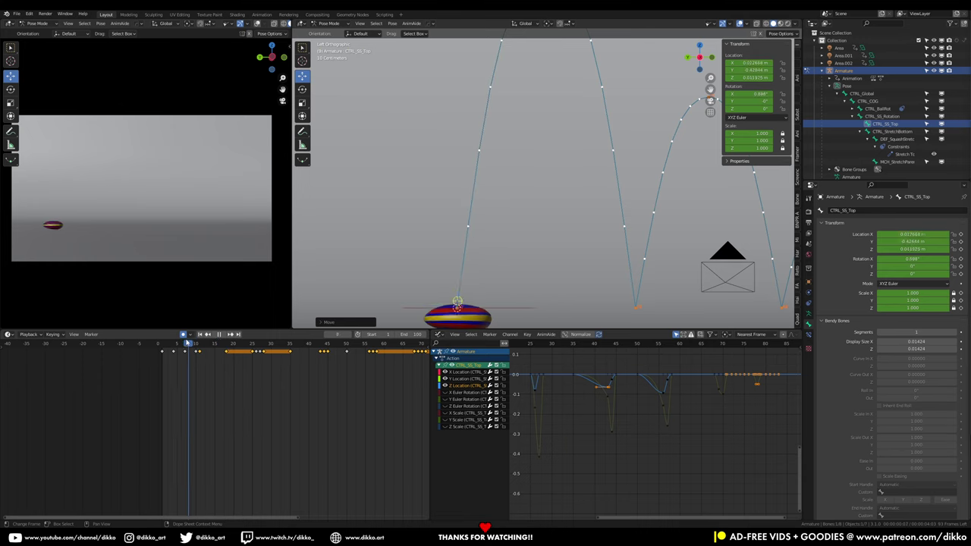
pyautogui.press('space')
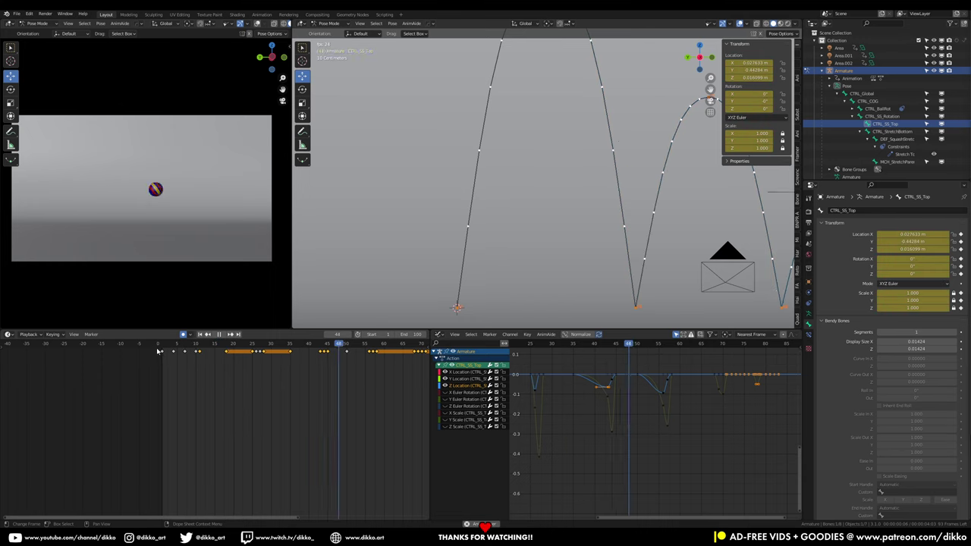
pyautogui.press('space')
# Step: At frame 15, lean CTRL_SS_Top along the first rising arc by moving it to about 0.33 m on Z and rotating it 19.4° on X
pyautogui.moveTo(211, 349); pyautogui.dragTo(216, 349)
pyautogui.keyDown('shift'); pyautogui.moveTo(602, 142); pyautogui.dragTo(623, 248, button='middle'); pyautogui.keyUp('shift')
pyautogui.moveTo(225, 346); pyautogui.dragTo(214, 348)
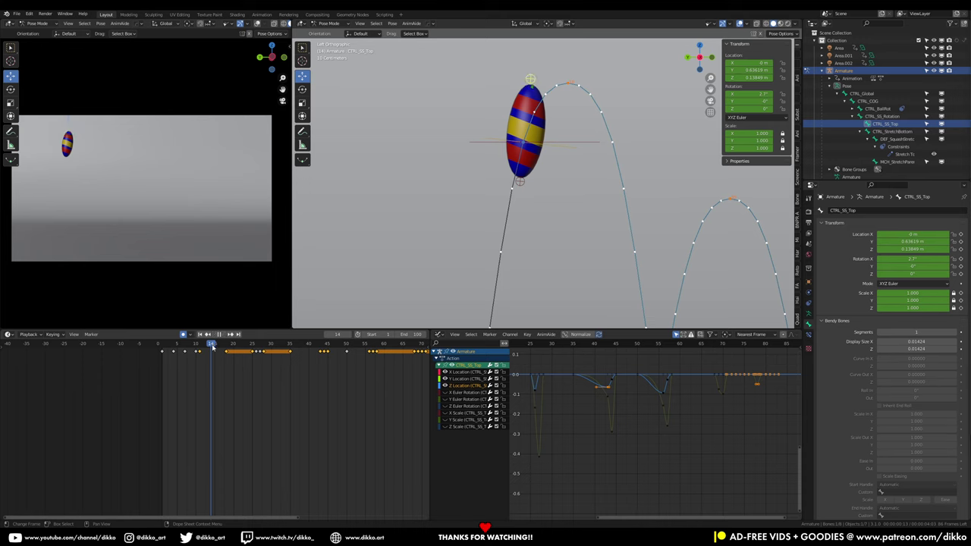
pyautogui.moveTo(214, 348); pyautogui.dragTo(216, 347)
pyautogui.press('r')
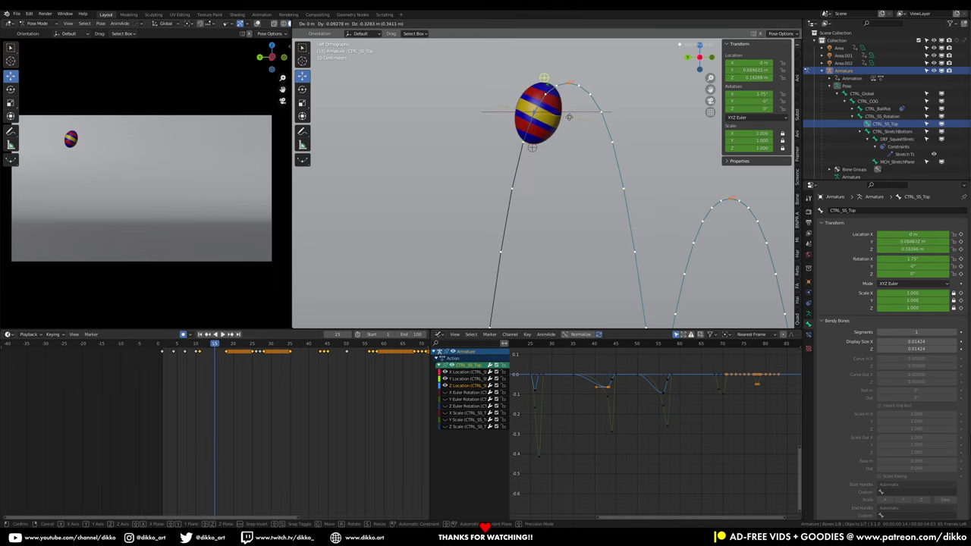
pyautogui.click(601, 135)
pyautogui.press('g')
pyautogui.click(584, 149)
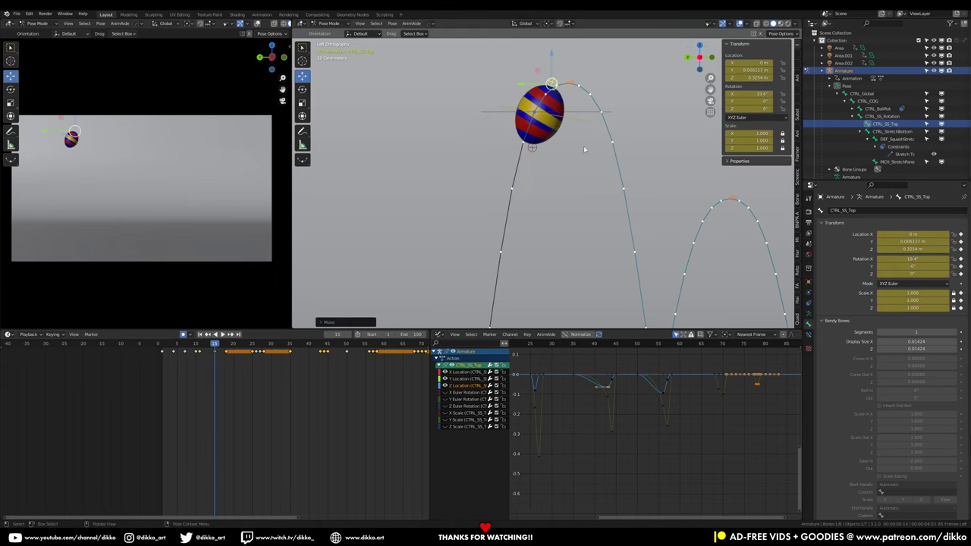
# Step: At frame 15, move CTRL_StretchBottom down along the rising path and rotate it to match the ball's lean
pyautogui.click(531, 151)
pyautogui.press('r')
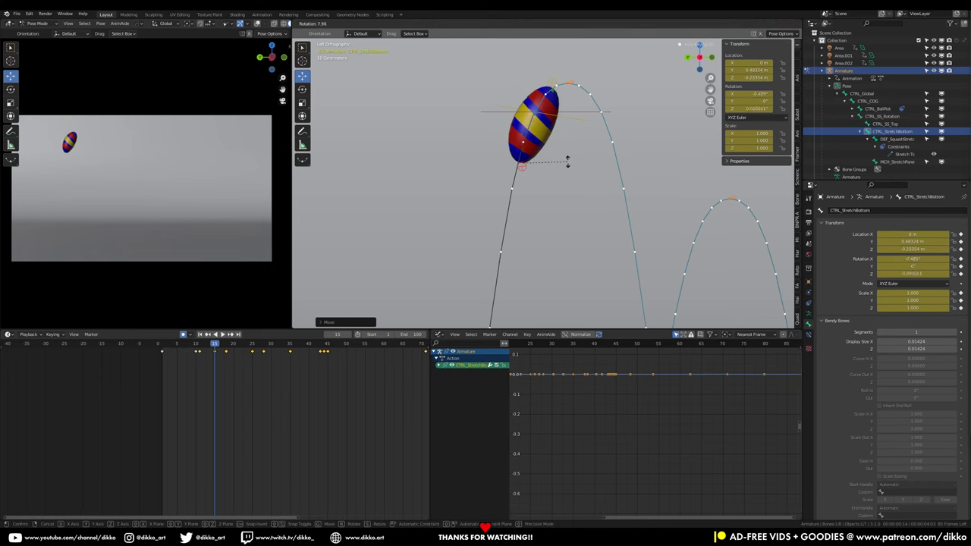
pyautogui.click(575, 110)
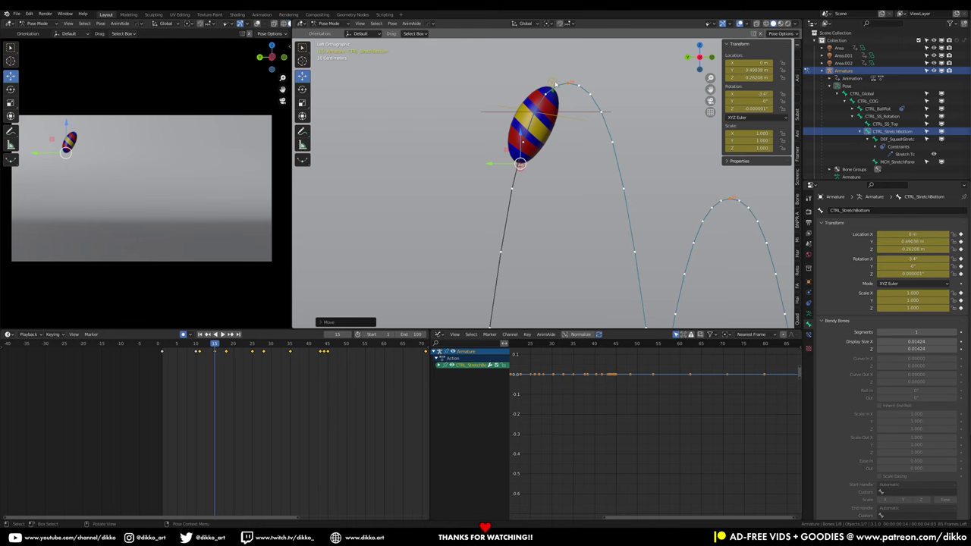
pyautogui.click(554, 83)
# Step: At frame 22, just past the first peak, move and rotate CTRL_SS_Top so the ball leans along the descending path
pyautogui.moveTo(216, 347); pyautogui.dragTo(227, 349)
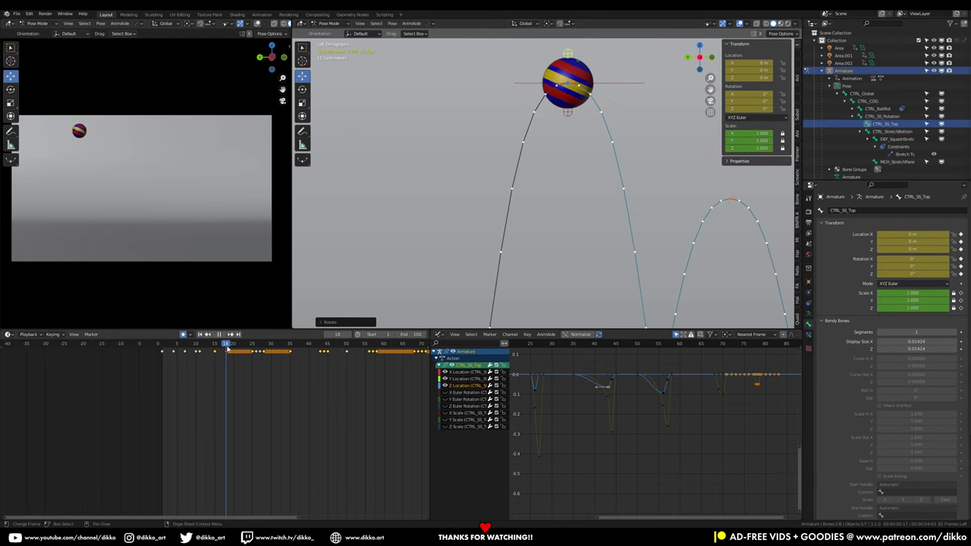
pyautogui.keyDown('shift'); pyautogui.click(568, 113); pyautogui.keyUp('shift')
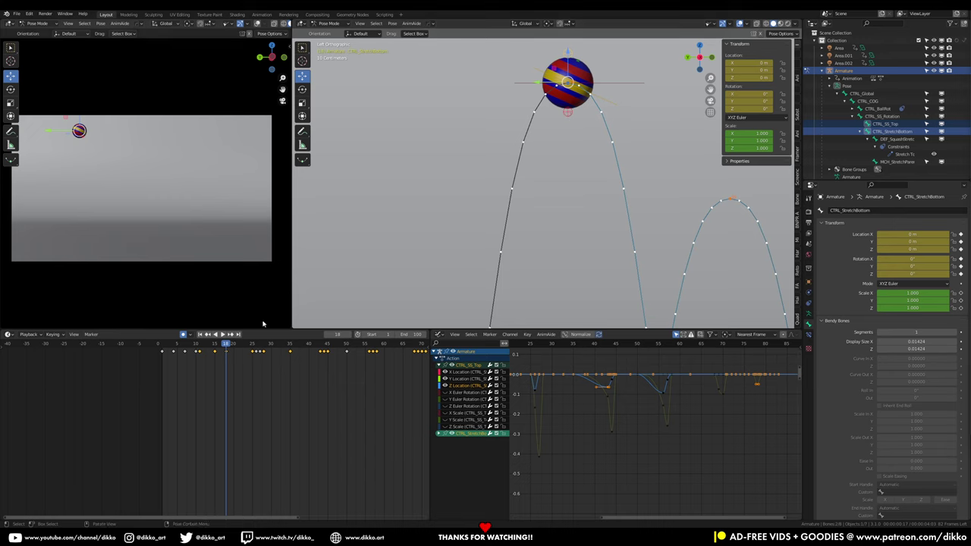
pyautogui.moveTo(227, 347)
pyautogui.mouseDown()
pyautogui.moveTo(198, 358)
pyautogui.moveTo(241, 365)
pyautogui.moveTo(241, 346)
pyautogui.mouseUp()
pyautogui.click(613, 111)
pyautogui.press('g')
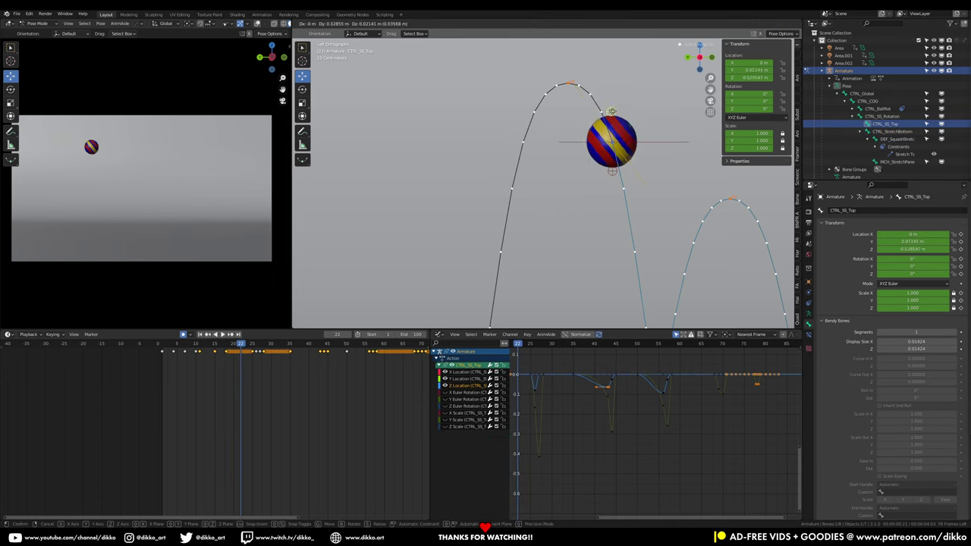
pyautogui.click(605, 109)
pyautogui.press('r')
pyautogui.click(625, 102)
pyautogui.press('g')
pyautogui.click(621, 104)
# Step: At frame 22, pull CTRL_StretchBottom down along the descending path and rotate it to stretch the ball
pyautogui.click(612, 171)
pyautogui.press('g')
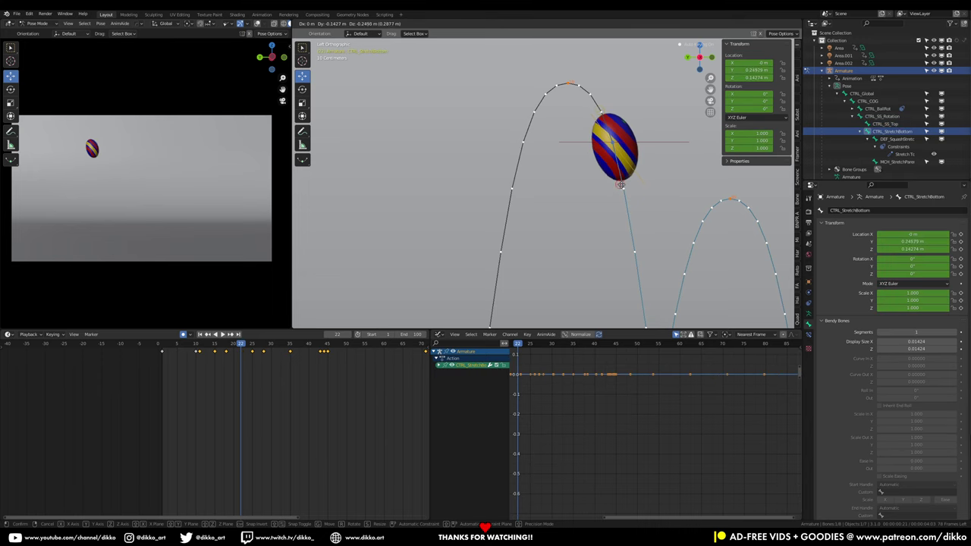
pyautogui.click(622, 190)
pyautogui.press('r')
pyautogui.click(682, 177)
pyautogui.press('g')
pyautogui.click(679, 176)
# Step: Play the animation from near the start to check the stretch over the first arc
pyautogui.moveTo(240, 347); pyautogui.dragTo(188, 353)
pyautogui.press('space')
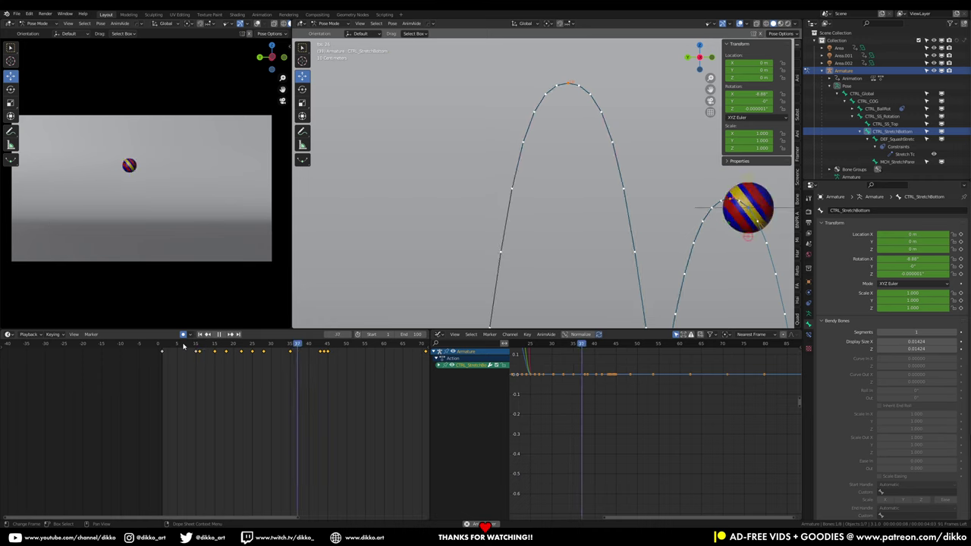
pyautogui.press('space')
# Step: Return to frame 22 and reduce the stretch slightly by repositioning CTRL_StretchBottom
pyautogui.moveTo(230, 346); pyautogui.dragTo(242, 347)
pyautogui.press('g')
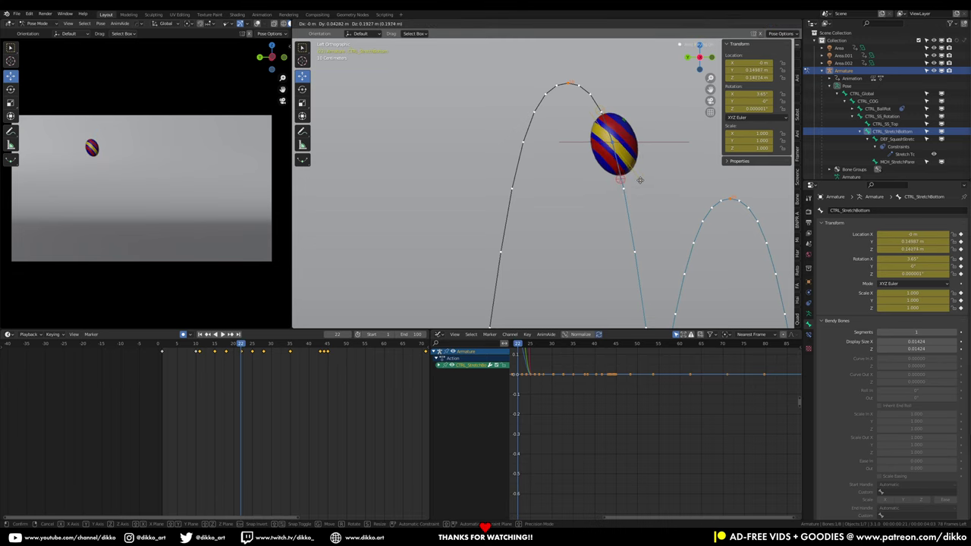
pyautogui.click(640, 180)
# Step: At frame 25, stretch the ball toward the ground by moving CTRL_StretchBottom about 0.85 m on Y and 0.17 m on Z, rotated 8.32° on X
pyautogui.keyDown('shift'); pyautogui.moveTo(663, 260); pyautogui.dragTo(568, 175, button='middle'); pyautogui.keyUp('shift')
pyautogui.moveTo(242, 348); pyautogui.dragTo(255, 350)
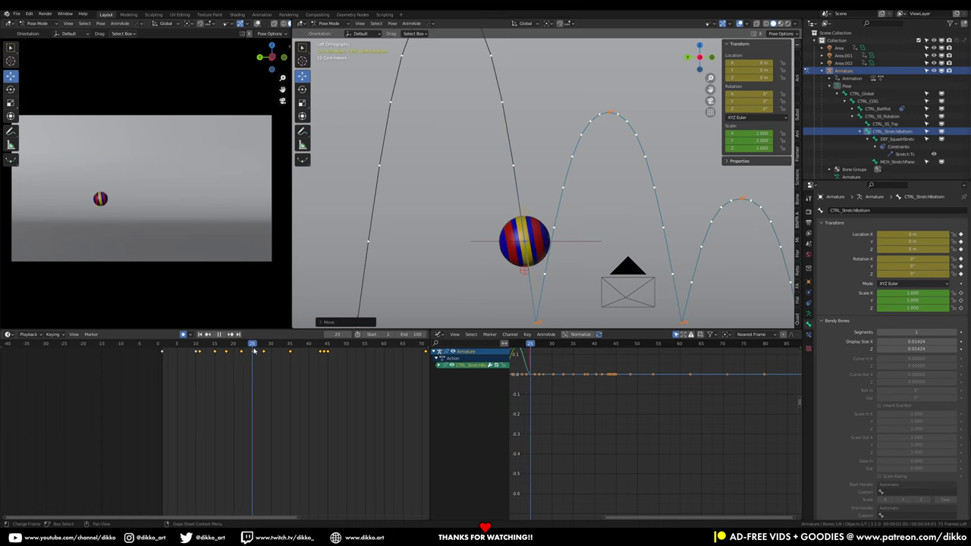
pyautogui.moveTo(524, 267); pyautogui.dragTo(534, 315)
pyautogui.press('r')
pyautogui.click(574, 286)
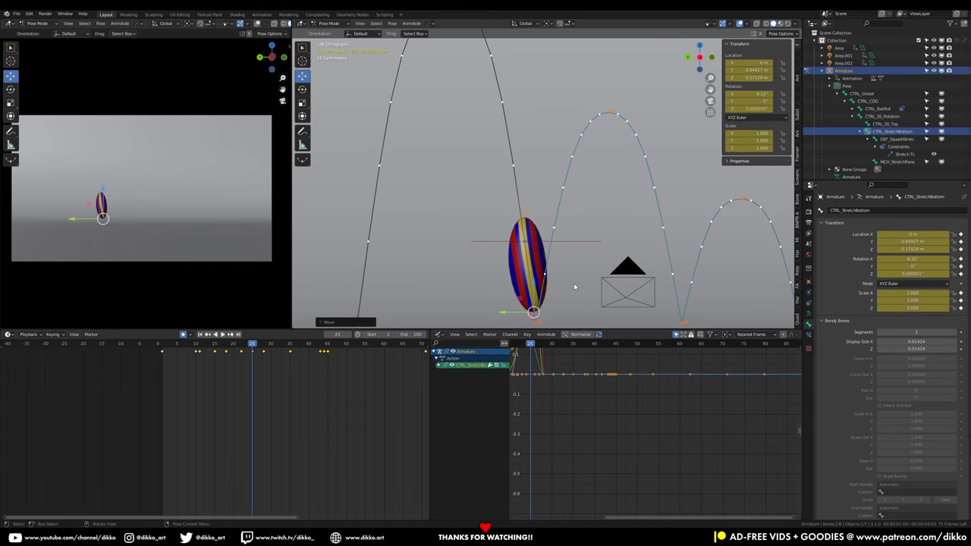
# Step: At frame 25, move CTRL_SS_Top to about 0.05 m on Y and -0.11 m on Z, and rotate it to follow the falling path
pyautogui.click(525, 213)
pyautogui.press('g')
pyautogui.click(544, 203)
pyautogui.press('r')
pyautogui.click(557, 191)
pyautogui.press('g')
pyautogui.click(554, 200)
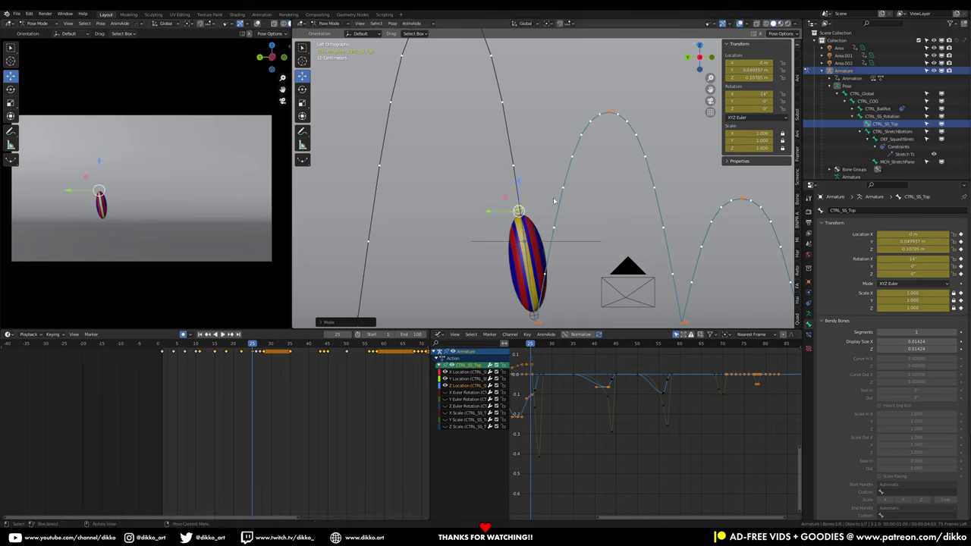
# Step: Play the animation from near the start to check the stretch before the first landing
pyautogui.moveTo(253, 346); pyautogui.dragTo(180, 368)
pyautogui.press('space')
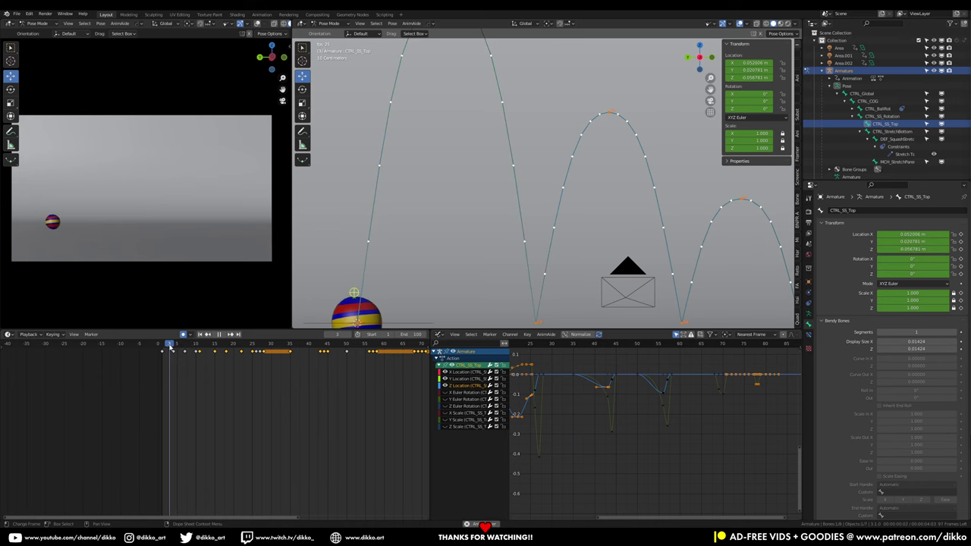
pyautogui.press('space')
# Step: At frame 26, reset CTRL_StretchBottom's location and rotation to zero so the ball rests on the ground
pyautogui.moveTo(237, 354); pyautogui.dragTo(255, 351)
pyautogui.keyDown('shift'); pyautogui.moveTo(587, 266); pyautogui.dragTo(557, 190, button='middle'); pyautogui.keyUp('shift')
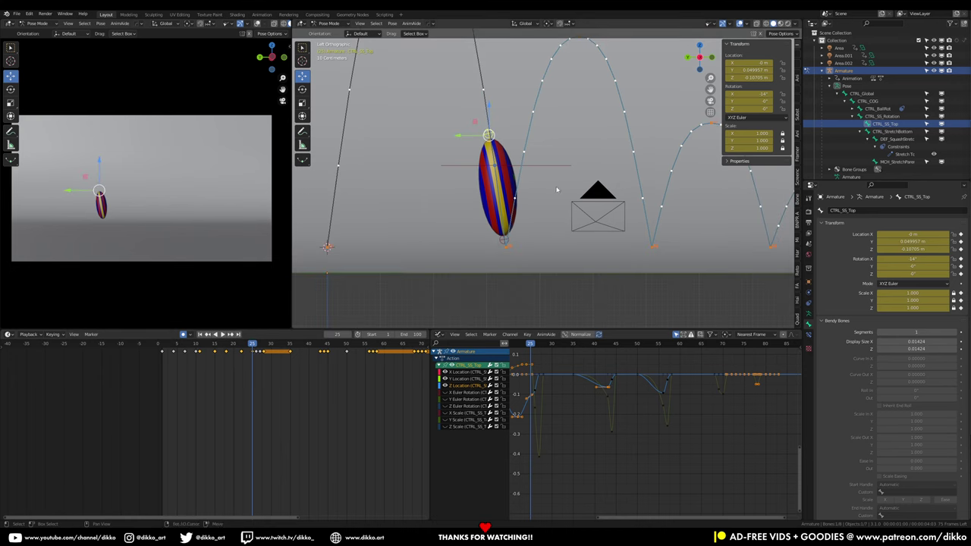
pyautogui.click(502, 238)
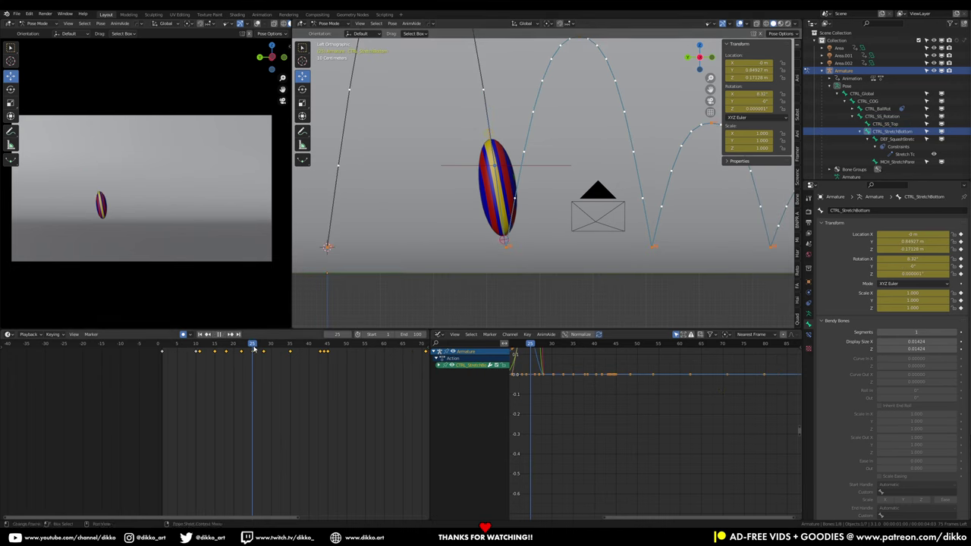
pyautogui.moveTo(254, 348); pyautogui.dragTo(257, 350)
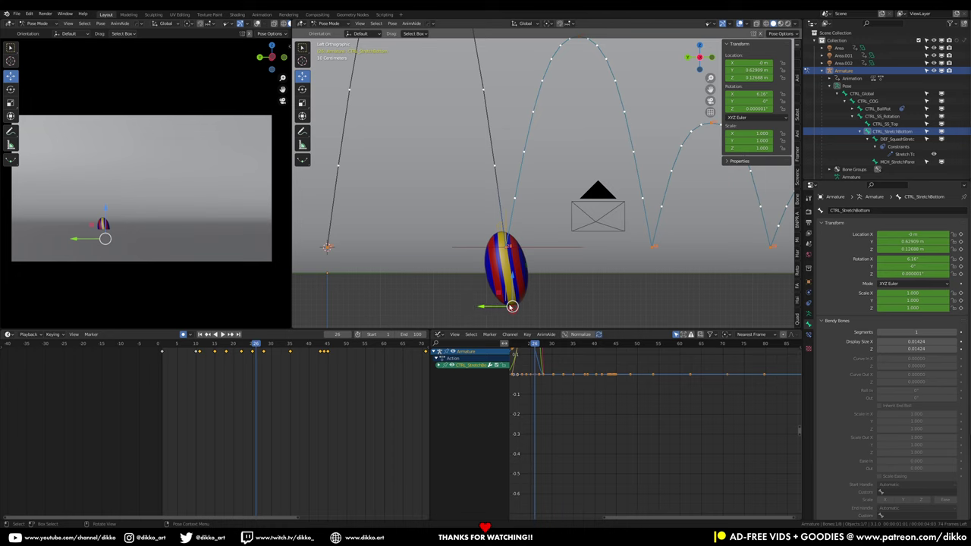
pyautogui.hotkey('alt', 'g')
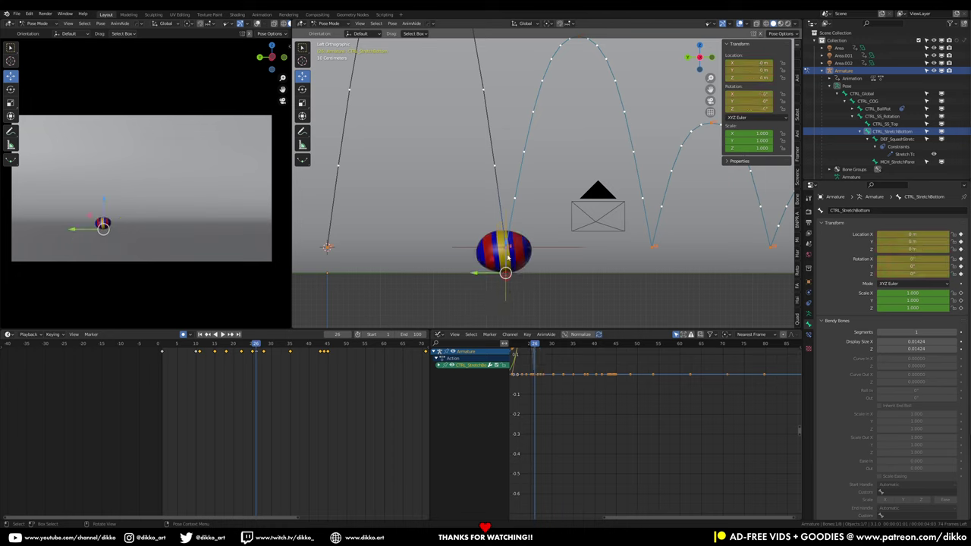
# Step: Replay the animation from the start to check the transition from stretch into the landing squash
pyautogui.moveTo(256, 347); pyautogui.dragTo(163, 361)
pyautogui.press('space')
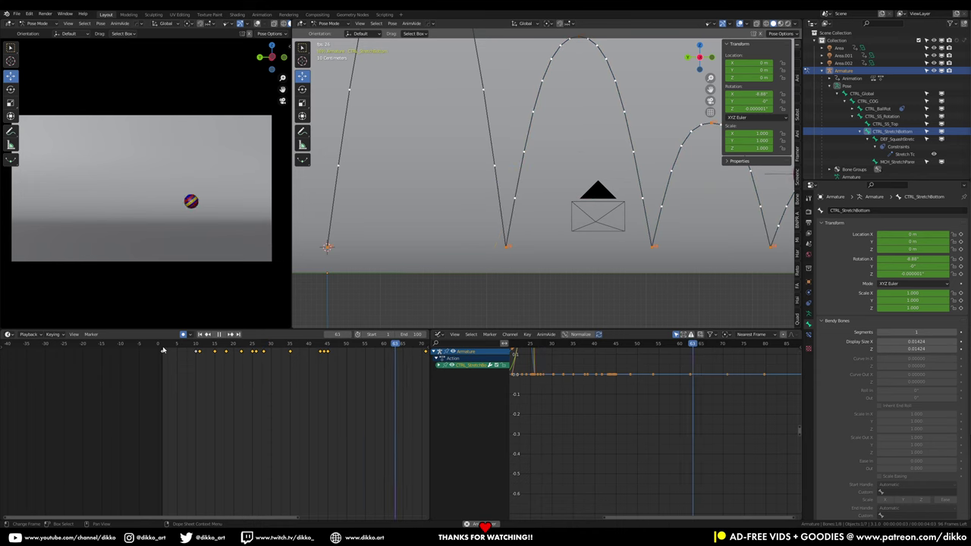
pyautogui.press('space')
pyautogui.click(164, 349)
pyautogui.press('space')
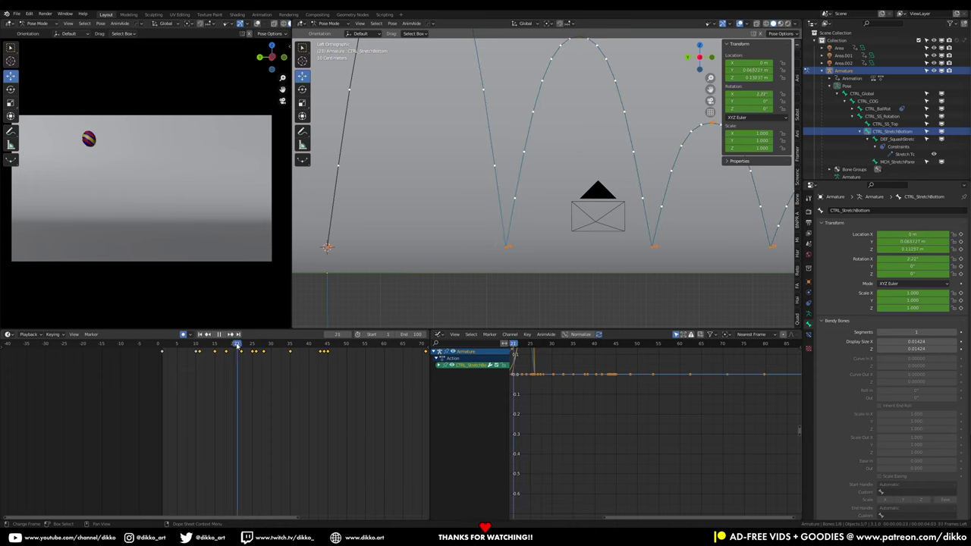
# Step: Insert a location keyframe for CTRL_StretchBottom at frame 27
pyautogui.moveTo(261, 351)
pyautogui.mouseDown()
pyautogui.moveTo(272, 352)
pyautogui.moveTo(262, 356)
pyautogui.mouseUp()
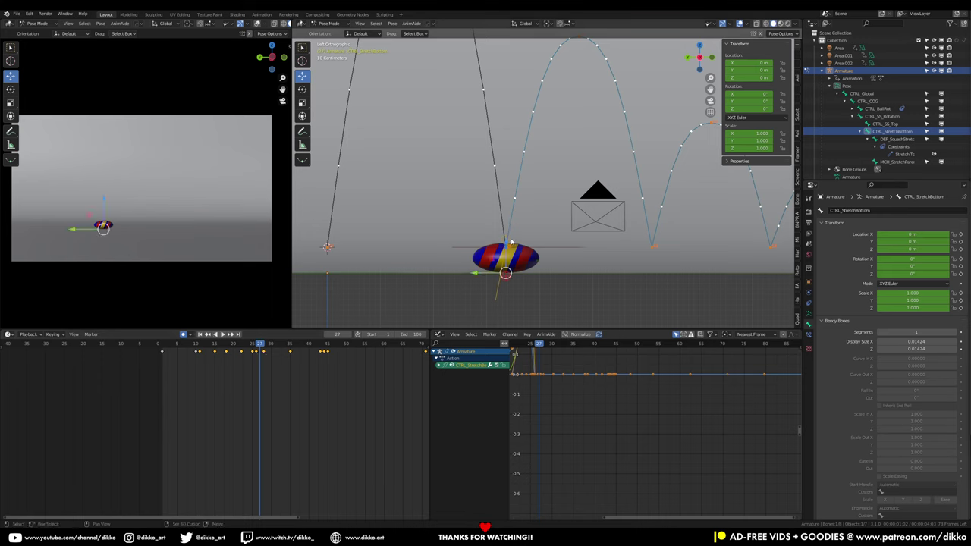
pyautogui.press('i')
pyautogui.click(442, 288)
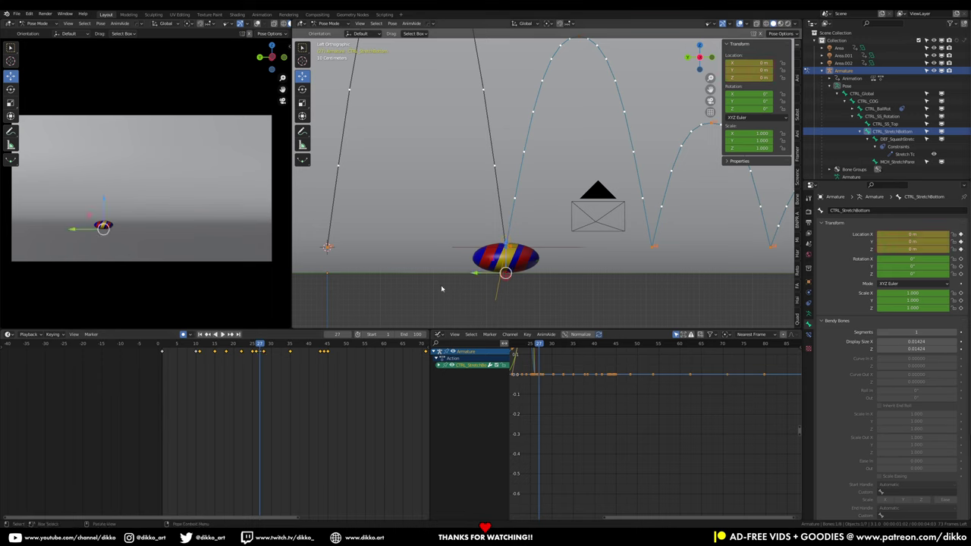
# Step: At frame 28, shift CTRL_StretchBottom slightly to line it up with the second takeoff path
pyautogui.click(264, 347)
pyautogui.press('g')
pyautogui.click(527, 230)
pyautogui.press('g')
pyautogui.click(525, 230)
# Step: At frame 28, stretch CTRL_SS_Top up along the second rising arc and rotate it 11.2° on X
pyautogui.click(514, 171)
pyautogui.press('g')
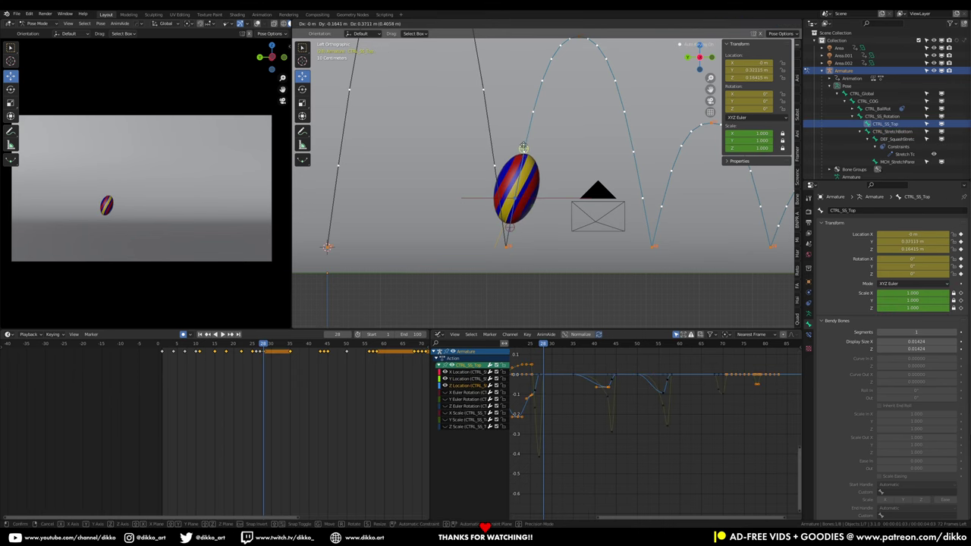
pyautogui.click(524, 146)
pyautogui.press('r')
pyautogui.click(586, 160)
pyautogui.press('g')
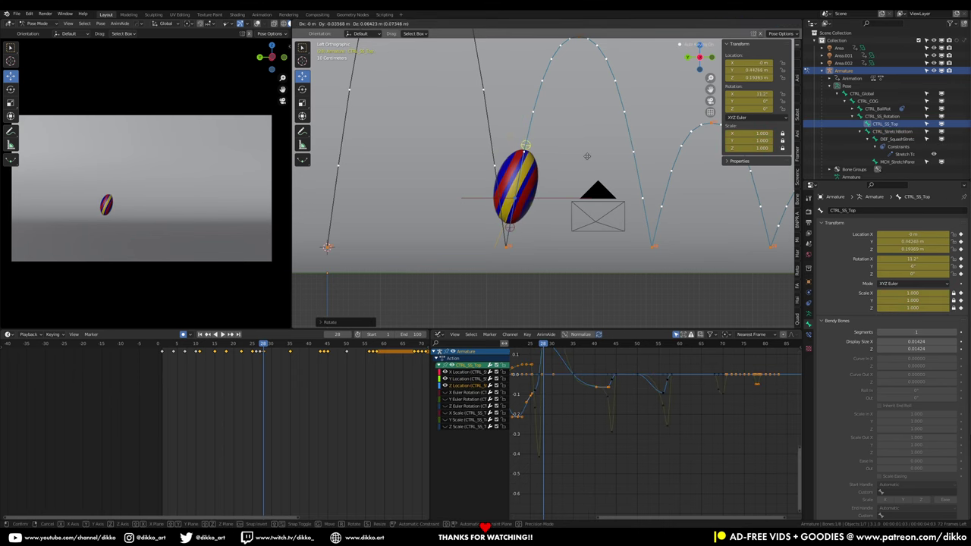
pyautogui.click(581, 164)
# Step: Refine the frame 28 stretch, moving CTRL_SS_Top to about 0.53 m on Y and CTRL_StretchBottom to about 0.07 m on Y
pyautogui.click(511, 228)
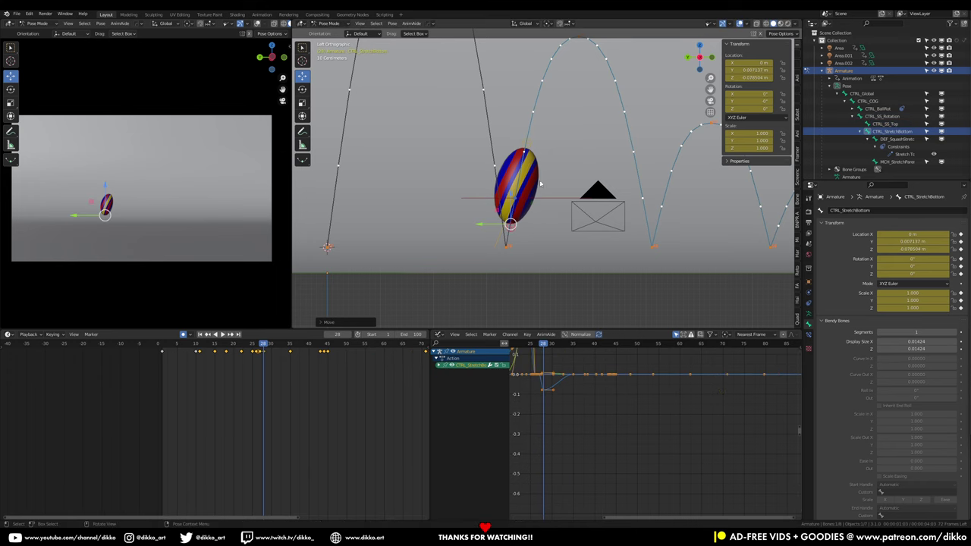
pyautogui.click(529, 146)
pyautogui.press('g')
pyautogui.click(526, 141)
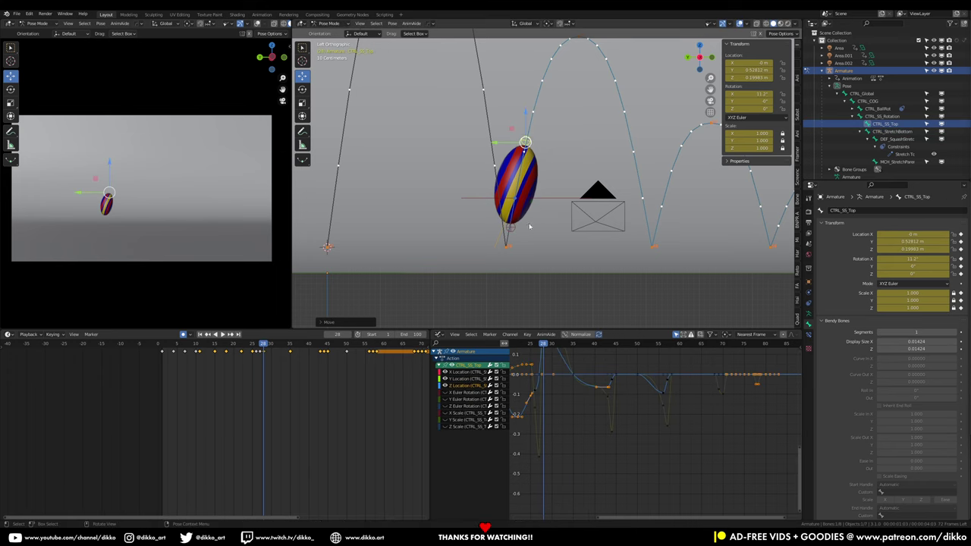
pyautogui.click(513, 228)
pyautogui.press('g')
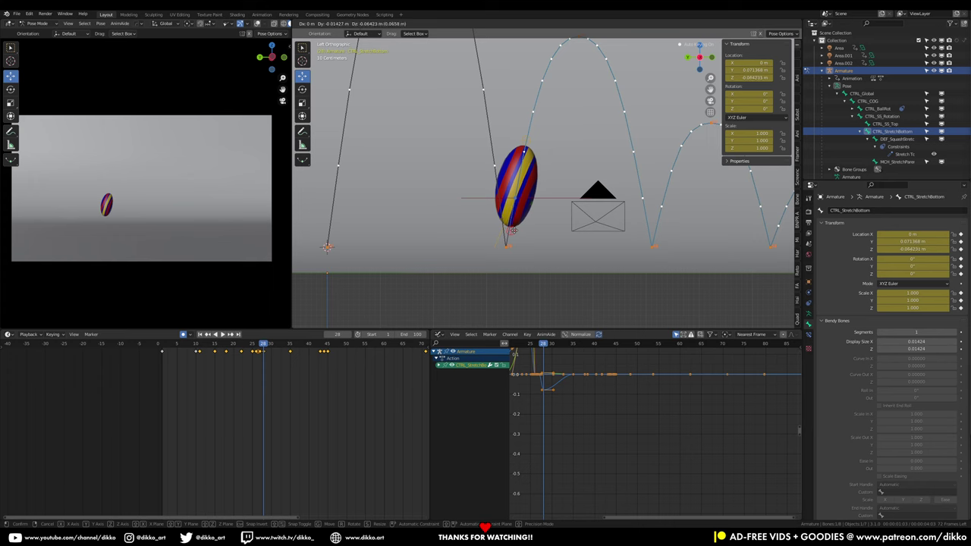
pyautogui.click(514, 229)
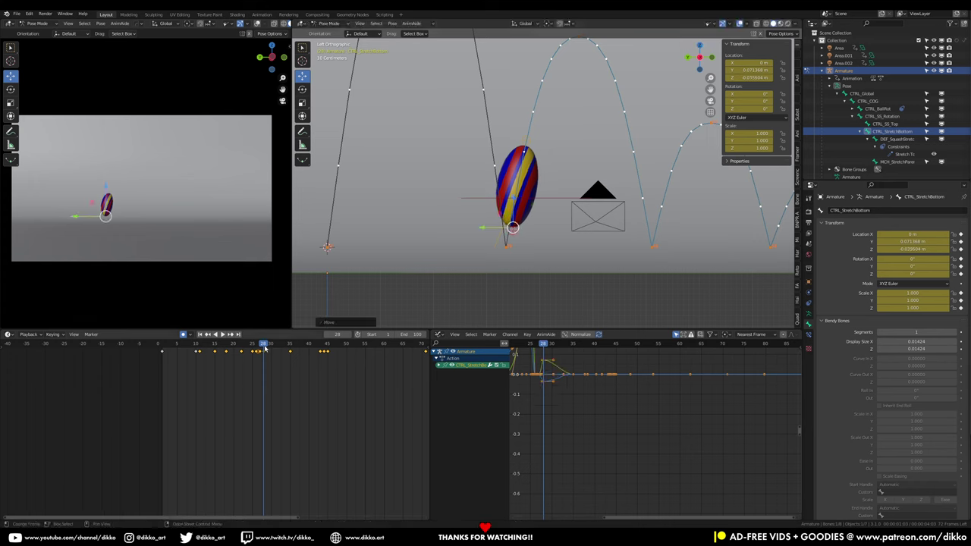
# Step: At frame 31, clear the stretch on CTRL_SS_Top and CTRL_StretchBottom and rotate both together about 15.4° to follow the second arc
pyautogui.moveTo(263, 346)
pyautogui.mouseDown()
pyautogui.moveTo(173, 346)
pyautogui.moveTo(275, 344)
pyautogui.mouseUp()
pyautogui.keyDown('shift'); pyautogui.moveTo(560, 105); pyautogui.dragTo(547, 138, button='middle'); pyautogui.keyUp('shift')
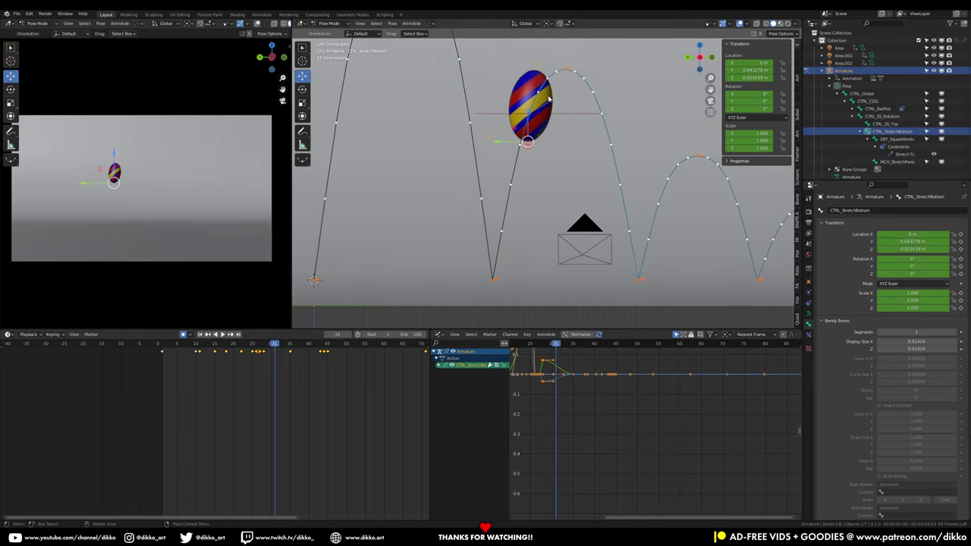
pyautogui.click(538, 66)
pyautogui.press('r')
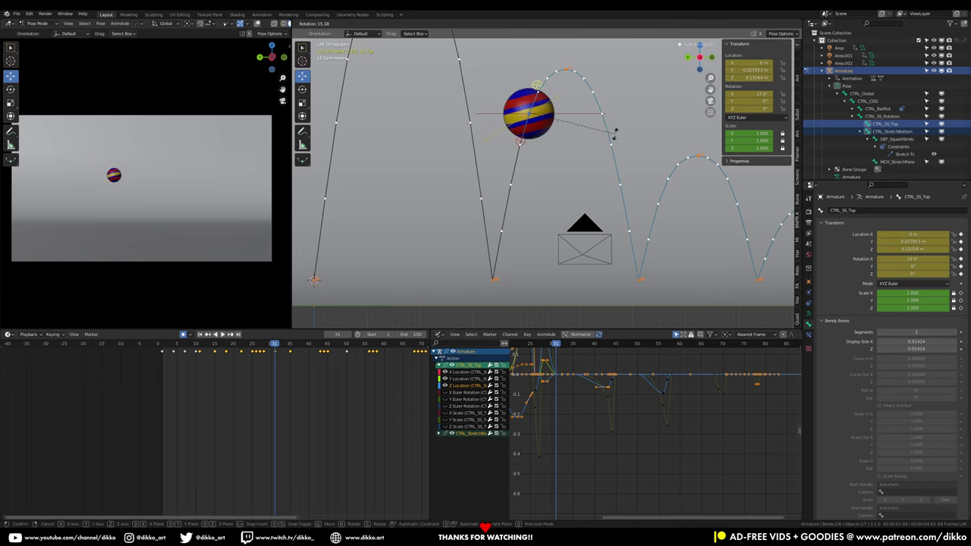
pyautogui.click(614, 133)
# Step: Add a slight stretch at frame 31 by moving CTRL_SS_Top up and CTRL_StretchBottom down along the arc, rotating the bottom control to match
pyautogui.press('g')
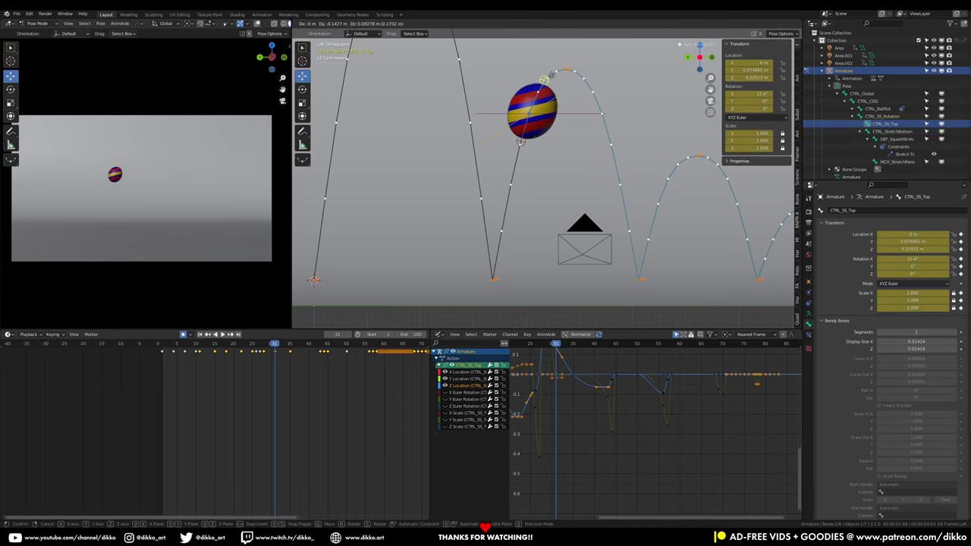
pyautogui.click(552, 76)
pyautogui.press('g')
pyautogui.click(548, 80)
pyautogui.click(521, 141)
pyautogui.press('g')
pyautogui.click(521, 146)
pyautogui.press('r')
pyautogui.click(571, 138)
pyautogui.click(545, 78)
# Step: Play the animation from the start and scrub to frame 39 to check the second arc
pyautogui.moveTo(274, 346); pyautogui.dragTo(162, 345)
pyautogui.press('space')
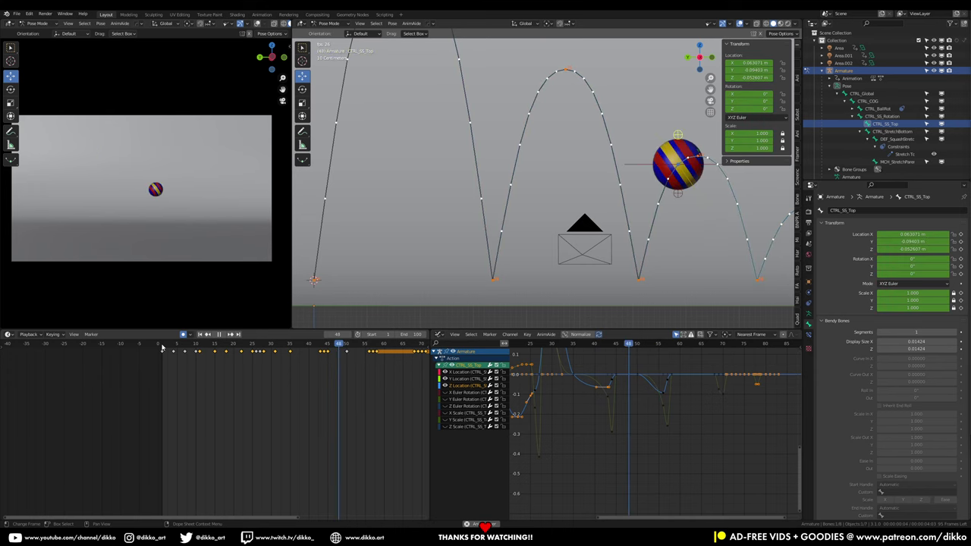
pyautogui.moveTo(199, 348); pyautogui.dragTo(305, 346)
# Step: At frame 39, rotate CTRL_SS_Top and CTRL_StretchBottom together to align the ball with the second arc's descent
pyautogui.click(601, 144)
pyautogui.press('r')
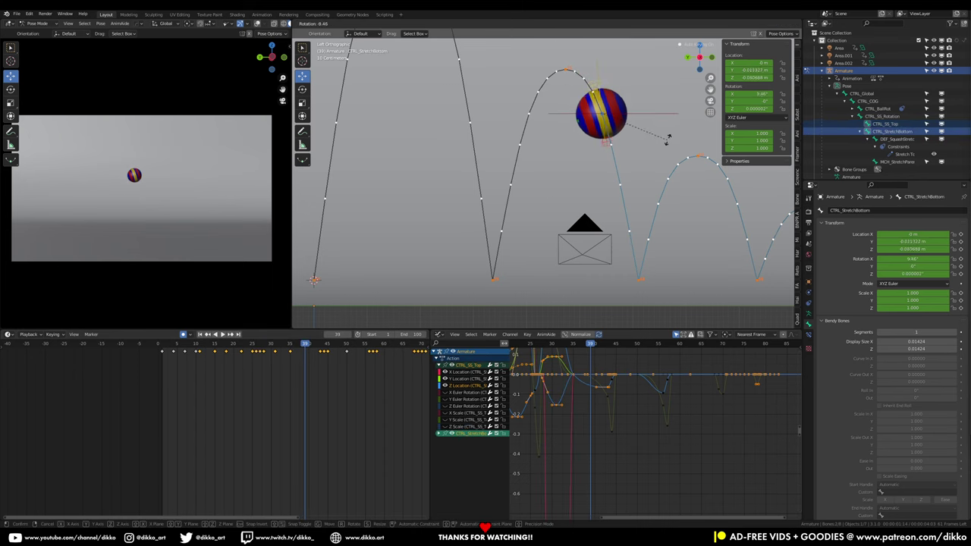
pyautogui.click(671, 136)
# Step: Add a slight stretch at frame 39 by moving CTRL_SS_Top up and CTRL_StretchBottom down along the arc, rotating the bottom control to about 7.4°
pyautogui.click(594, 86)
pyautogui.press('g')
pyautogui.click(590, 86)
pyautogui.click(605, 143)
pyautogui.press('g')
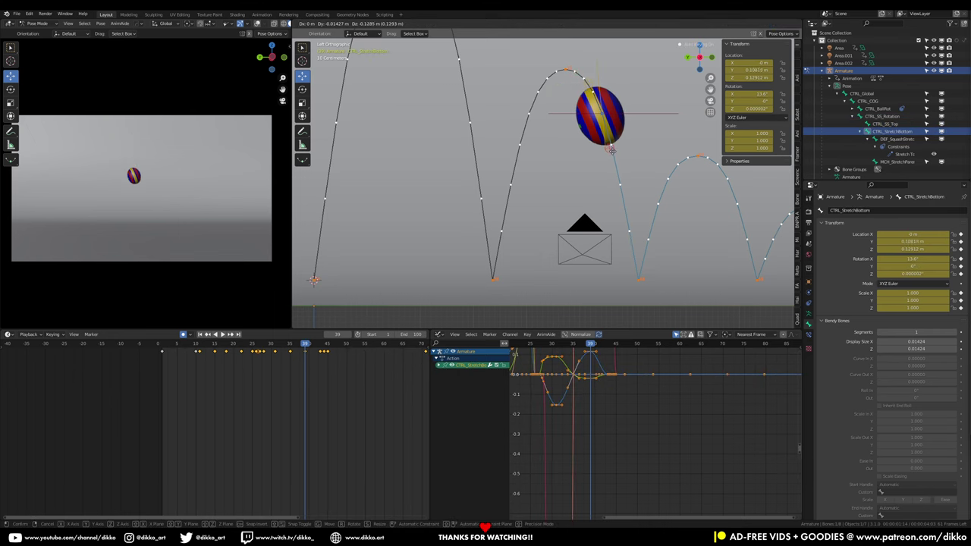
pyautogui.click(614, 156)
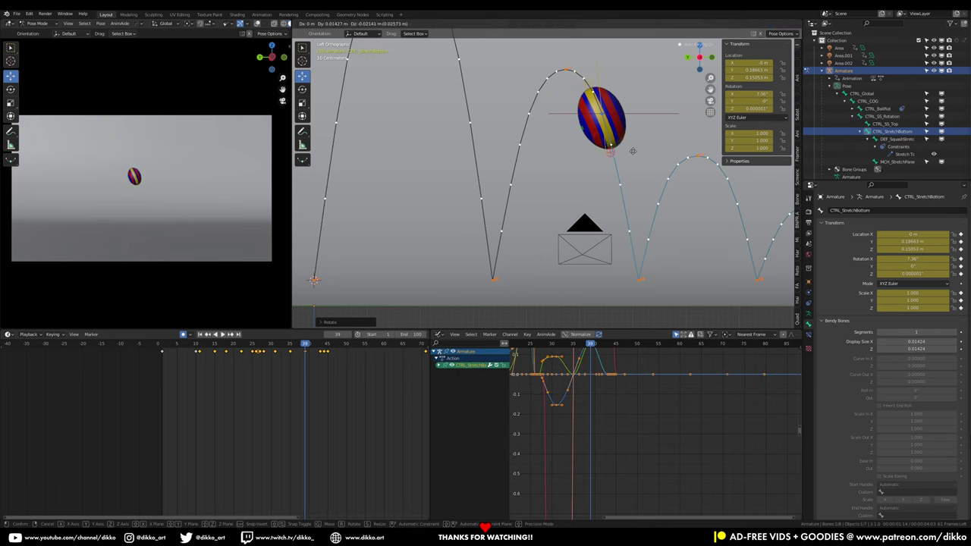
pyautogui.hotkey('ctrl', 'z')
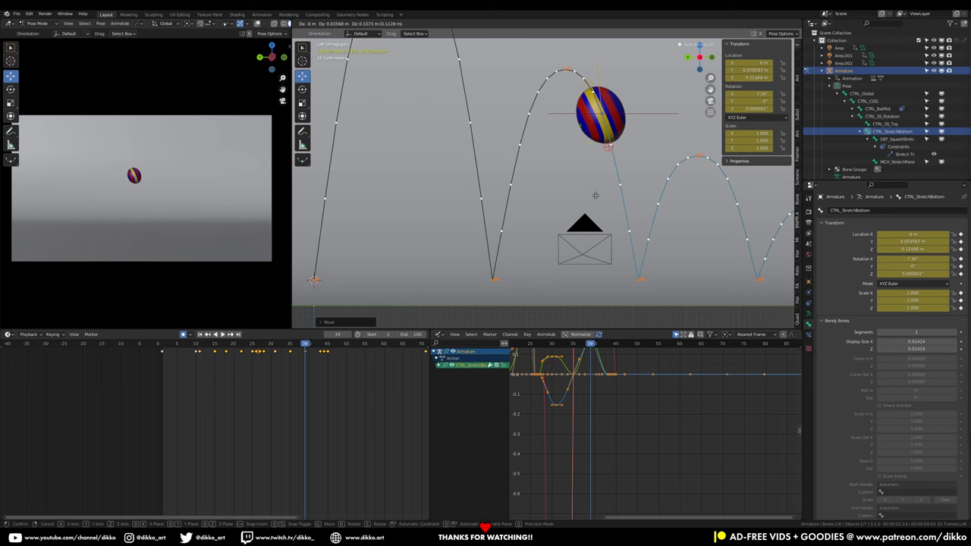
# Step: At frame 42, pull CTRL_SS_Top up and CTRL_StretchBottom down along the path for a strong stretch before the ground contact
pyautogui.moveTo(306, 346)
pyautogui.mouseDown()
pyautogui.moveTo(290, 346)
pyautogui.moveTo(318, 347)
pyautogui.mouseUp()
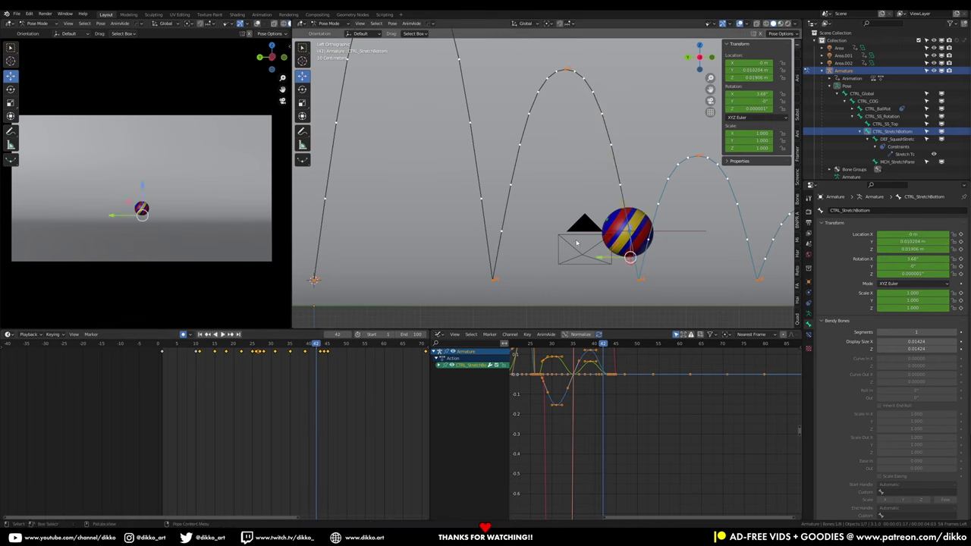
pyautogui.click(618, 209)
pyautogui.press('g')
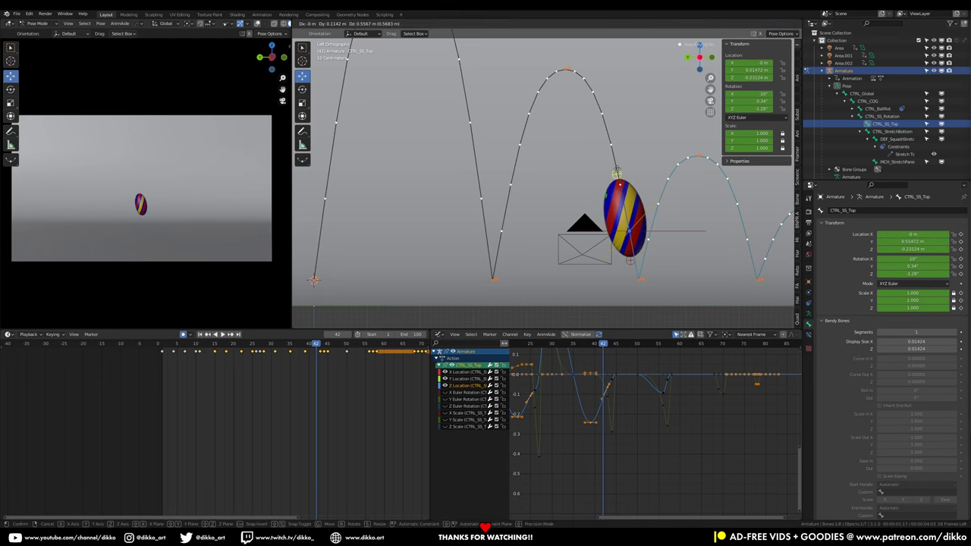
pyautogui.click(616, 173)
pyautogui.click(630, 260)
pyautogui.press('g')
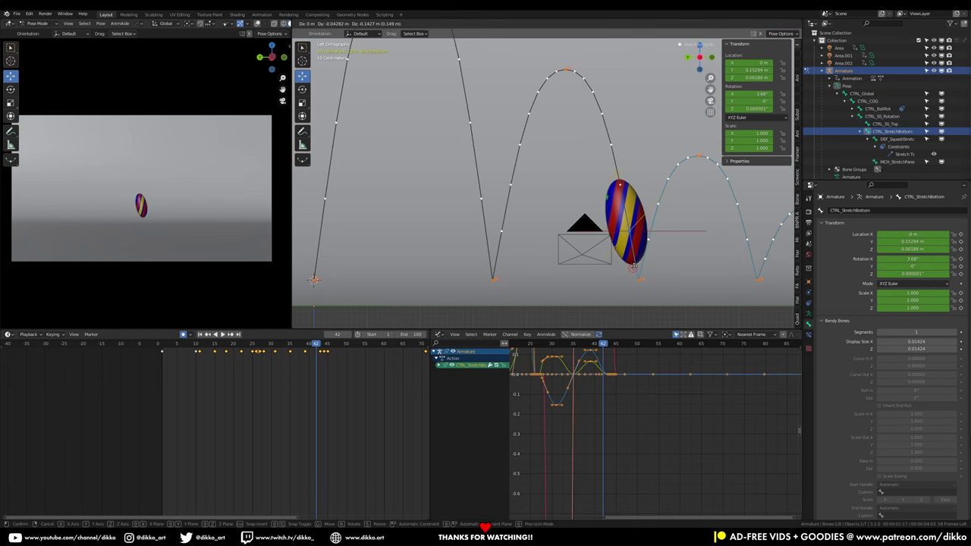
pyautogui.click(633, 267)
# Step: Compare the stretch pose with frame 25 and fine-tune the position of CTRL_SS_Top at frame 42
pyautogui.click(252, 345)
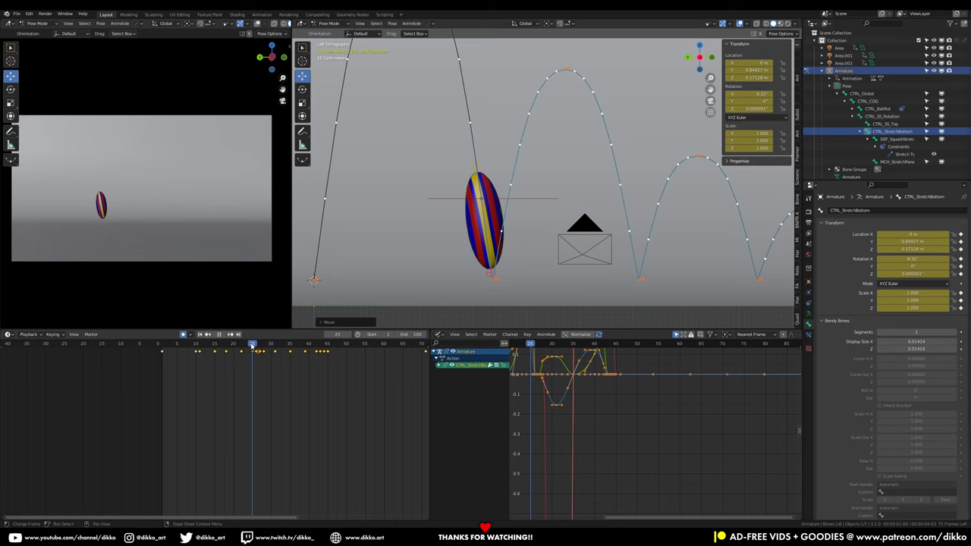
pyautogui.moveTo(252, 345); pyautogui.dragTo(315, 346)
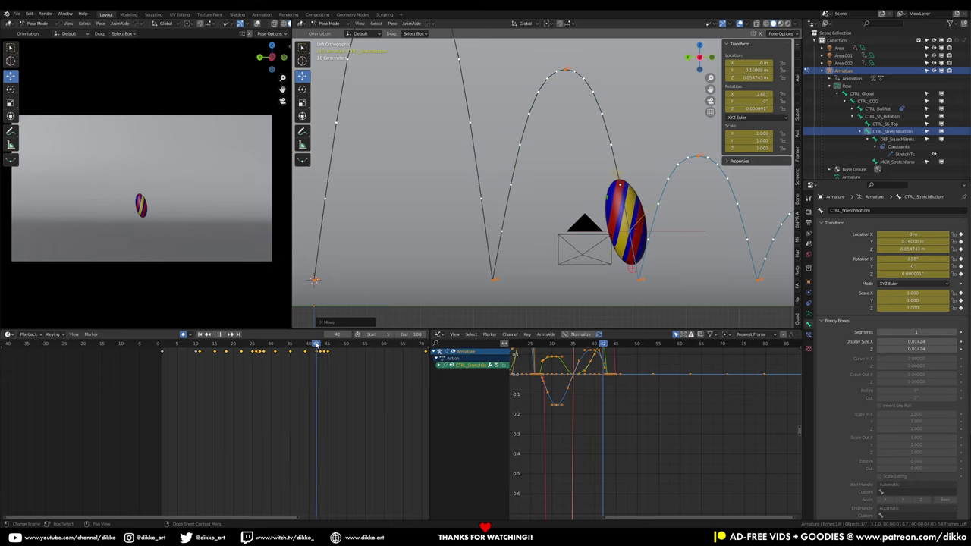
pyautogui.click(617, 174)
pyautogui.press('g')
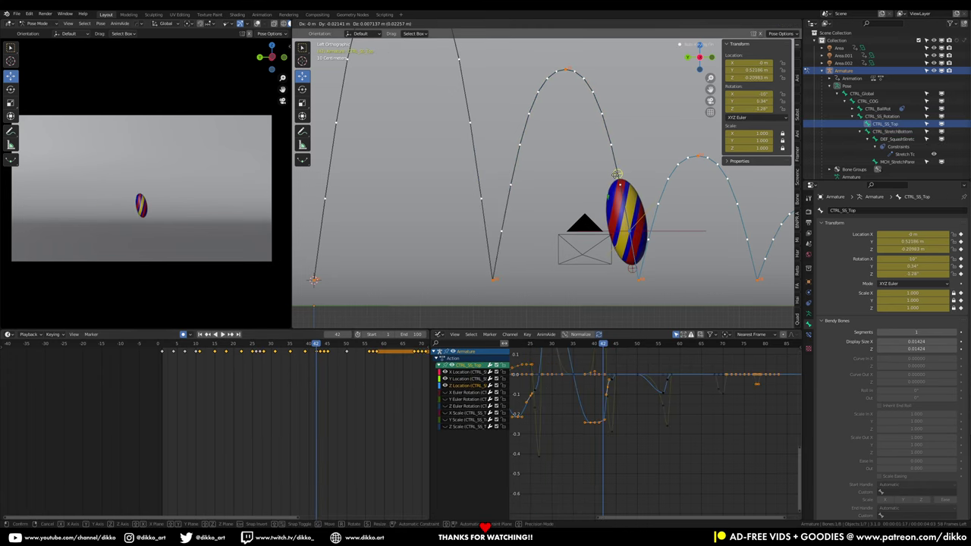
pyautogui.click(616, 175)
pyautogui.click(636, 271)
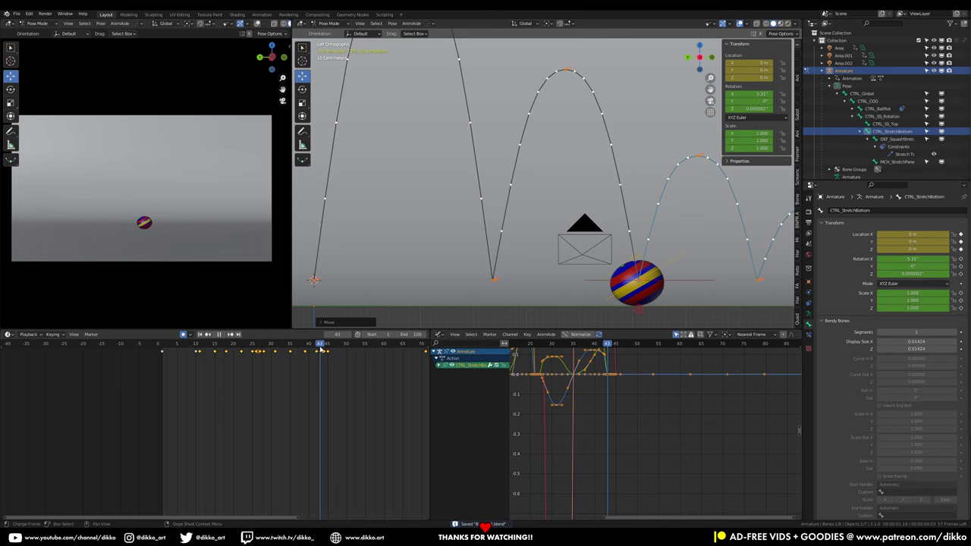
# Step: Move and rotate CTRL_StretchBottom to line it up with the start of the third arc's rise
pyautogui.press('space')
pyautogui.moveTo(340, 343)
pyautogui.mouseDown()
pyautogui.moveTo(329, 350)
pyautogui.moveTo(337, 346)
pyautogui.mouseUp()
pyautogui.press('g')
pyautogui.click(653, 276)
pyautogui.press('r')
pyautogui.click(650, 275)
# Step: At frame 47, rotate and move CTRL_SS_Top and CTRL_StretchBottom apart for a slight stretch along the third arc's rise
pyautogui.click(658, 203)
pyautogui.press('r')
pyautogui.click(695, 217)
pyautogui.press('g')
pyautogui.click(675, 182)
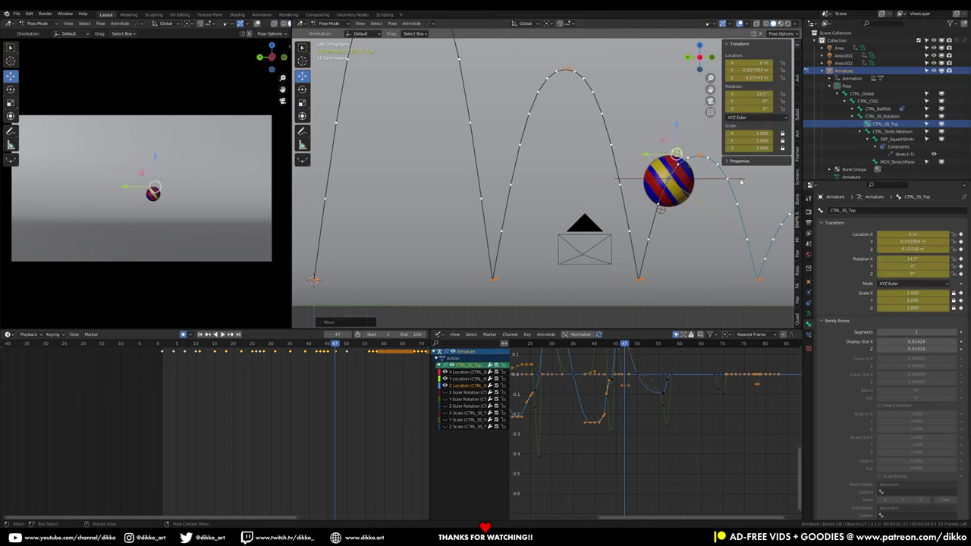
pyautogui.click(659, 211)
pyautogui.press('g')
pyautogui.click(654, 214)
pyautogui.press('r')
pyautogui.click(535, 286)
# Step: At frame 50, clear the location and rotation of CTRL_SS_Top and CTRL_StretchBottom at the third arc's peak
pyautogui.moveTo(336, 347); pyautogui.dragTo(347, 346)
pyautogui.keyDown('shift'); pyautogui.moveTo(675, 205); pyautogui.dragTo(593, 217, button='middle'); pyautogui.keyUp('shift')
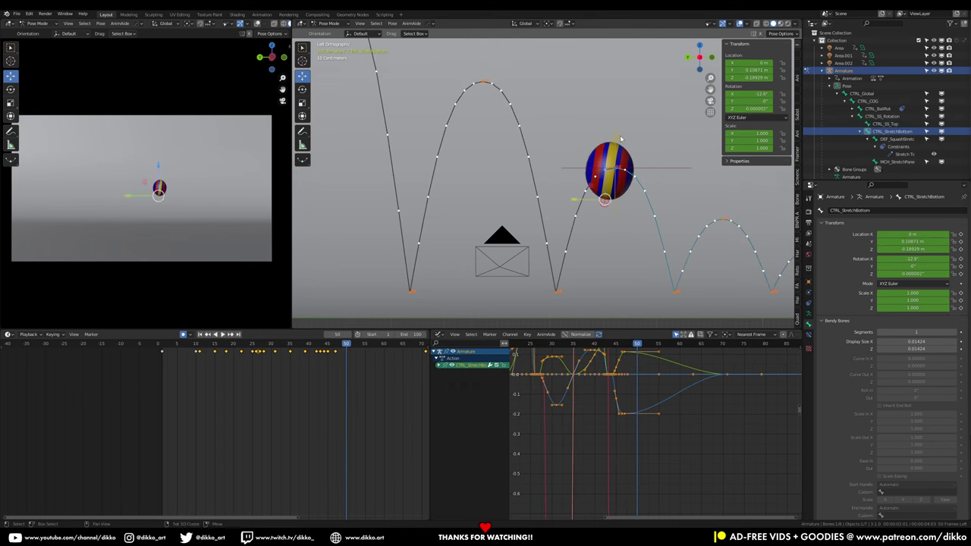
pyautogui.keyDown('shift'); pyautogui.click(617, 143); pyautogui.keyUp('shift')
pyautogui.hotkey('alt', 'g')
pyautogui.hotkey('alt', 'r')
# Step: At frame 54, move CTRL_StretchBottom down and CTRL_SS_Top up along the third arc's descent, and insert a keyframe on the following frame
pyautogui.moveTo(346, 347)
pyautogui.mouseDown()
pyautogui.moveTo(331, 347)
pyautogui.moveTo(362, 346)
pyautogui.mouseUp()
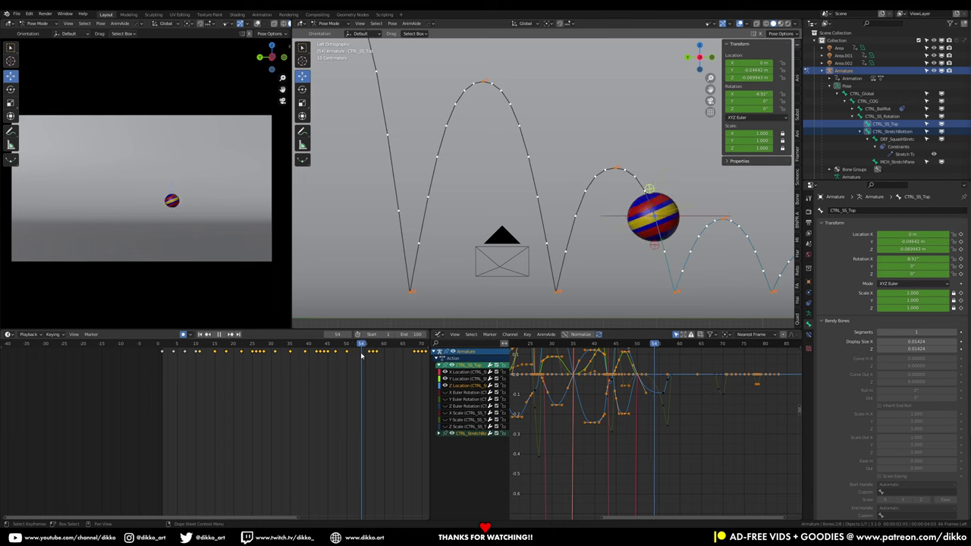
pyautogui.click(658, 248)
pyautogui.press('g')
pyautogui.click(659, 248)
pyautogui.click(655, 226)
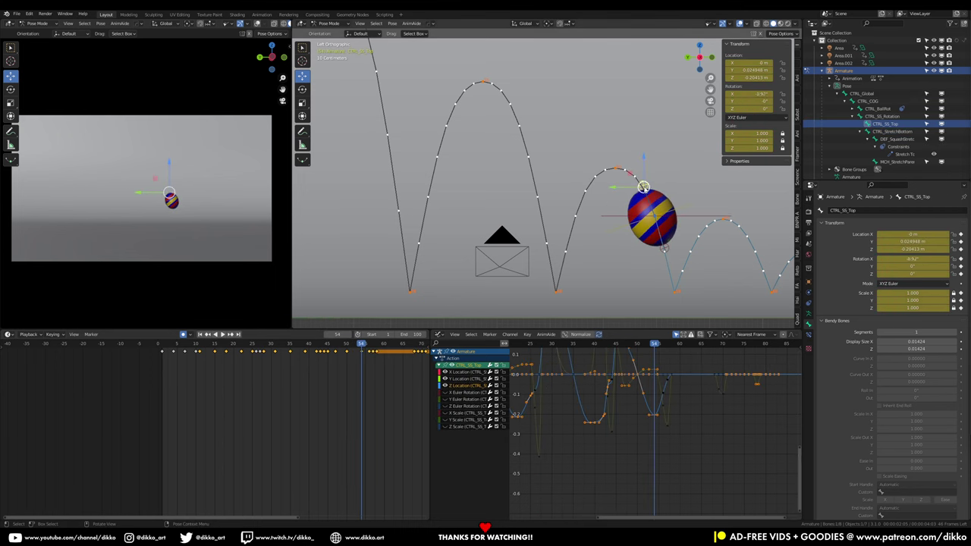
pyautogui.press('Right')
pyautogui.press('i')
# Step: At frame 57, rotate the selected squash-and-stretch control and insert a keyframe around the ground contact
pyautogui.moveTo(365, 346)
pyautogui.mouseDown()
pyautogui.moveTo(377, 348)
pyautogui.moveTo(321, 364)
pyautogui.moveTo(373, 351)
pyautogui.mouseUp()
pyautogui.click(687, 324)
pyautogui.press('r')
pyautogui.click(704, 277)
pyautogui.press('i')
pyautogui.click(667, 308)
pyautogui.keyDown('shift'); pyautogui.moveTo(668, 304); pyautogui.dragTo(567, 276, button='middle'); pyautogui.keyUp('shift')
# Step: At frame 59, offset CTRL_StretchBottom downward and rotate the stretch controls to follow the fourth arc's rise
pyautogui.moveTo(373, 350); pyautogui.dragTo(380, 348)
pyautogui.click(599, 194)
pyautogui.press('r')
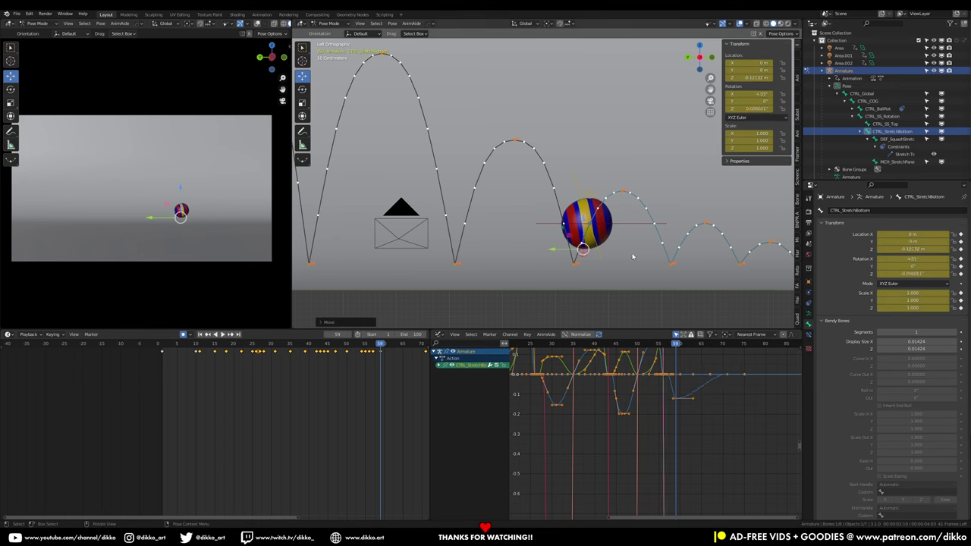
pyautogui.click(645, 208)
pyautogui.click(583, 253)
pyautogui.press('r')
pyautogui.click(623, 277)
# Step: At frame 58, move and rotate CTRL_StretchBottom and shift CTRL_SS_Top to stretch the ball along the fourth arc's rise
pyautogui.moveTo(381, 348); pyautogui.dragTo(376, 348)
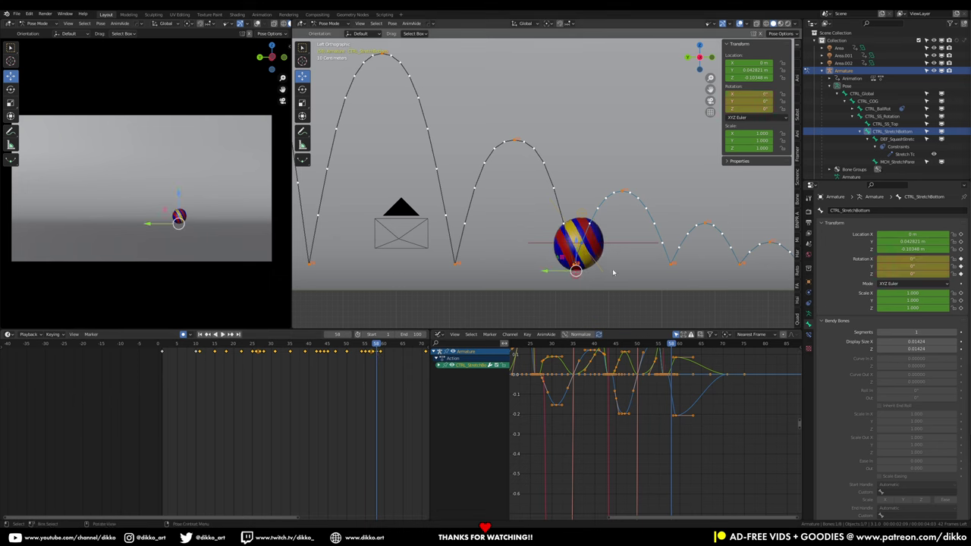
pyautogui.press('g')
pyautogui.click(577, 281)
pyautogui.press('r')
pyautogui.click(639, 292)
pyautogui.click(582, 214)
pyautogui.press('g')
pyautogui.click(577, 214)
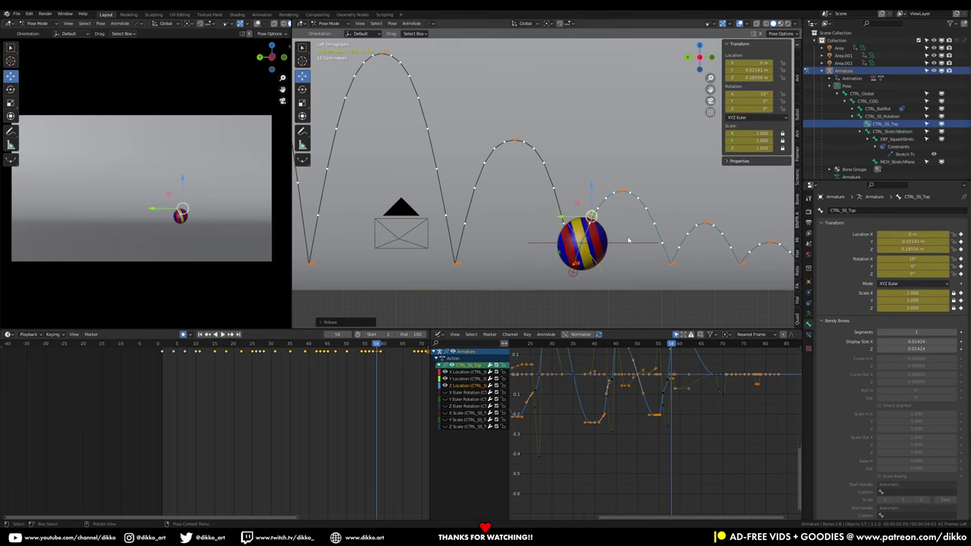
# Step: At frame 57, reposition CTRL_SS_Top in the ground-contact squash pose
pyautogui.moveTo(376, 349); pyautogui.dragTo(371, 351)
pyautogui.click(374, 349)
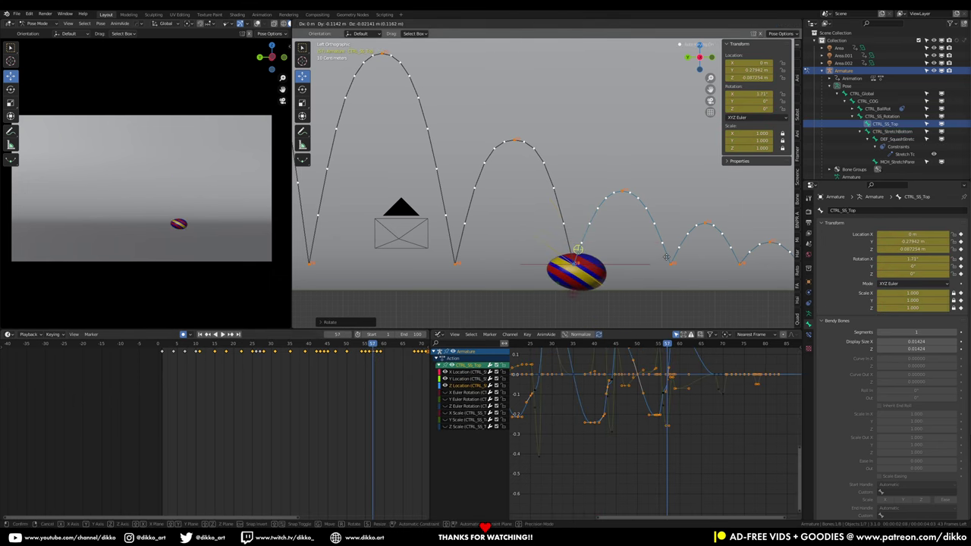
pyautogui.click(574, 291)
# Step: Clear the rotation and location of CTRL_SS_Top and CTRL_StretchBottom near the fourth arc's peak and play the animation
pyautogui.click(369, 348)
pyautogui.moveTo(369, 347)
pyautogui.mouseDown()
pyautogui.moveTo(390, 348)
pyautogui.moveTo(381, 348)
pyautogui.mouseUp()
pyautogui.click(611, 218)
pyautogui.keyDown('shift'); pyautogui.click(607, 217); pyautogui.keyUp('shift')
pyautogui.hotkey('alt', 'r')
pyautogui.hotkey('alt', 'g')
pyautogui.press('space')
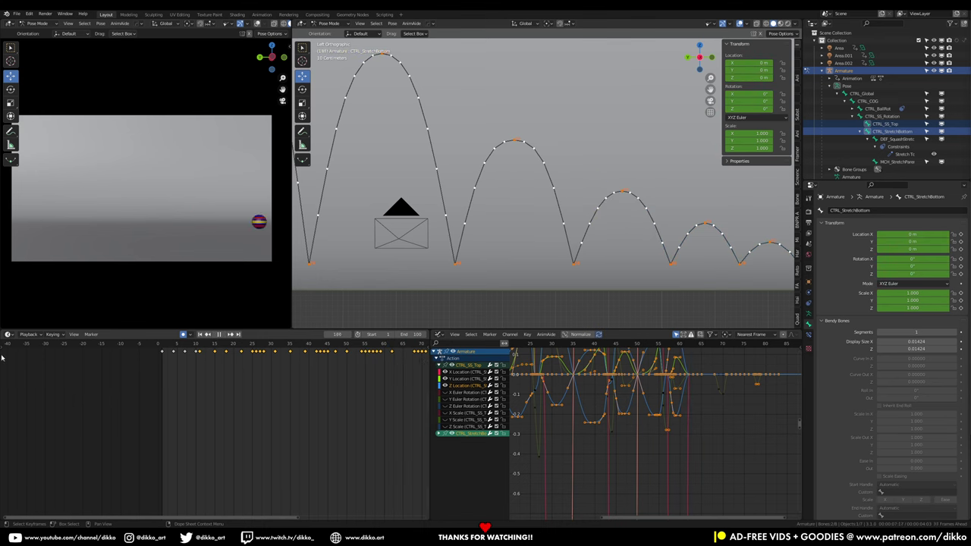
pyautogui.scroll(-3, 332, 390)
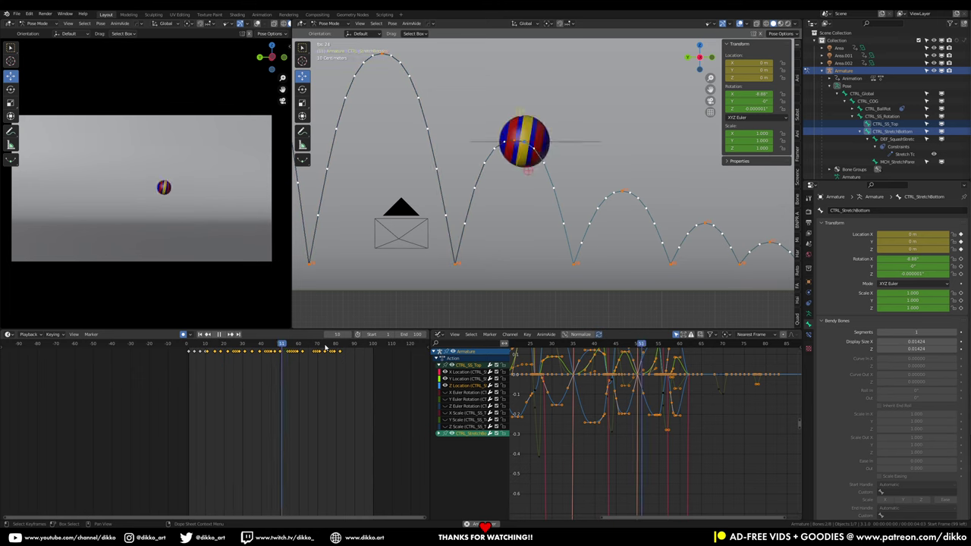
pyautogui.press('space')
# Step: Shift the CTRL_COG keyframes from frame 79 onward one frame earlier and play back the retimed ending
pyautogui.moveTo(326, 347); pyautogui.dragTo(332, 346)
pyautogui.click(687, 265)
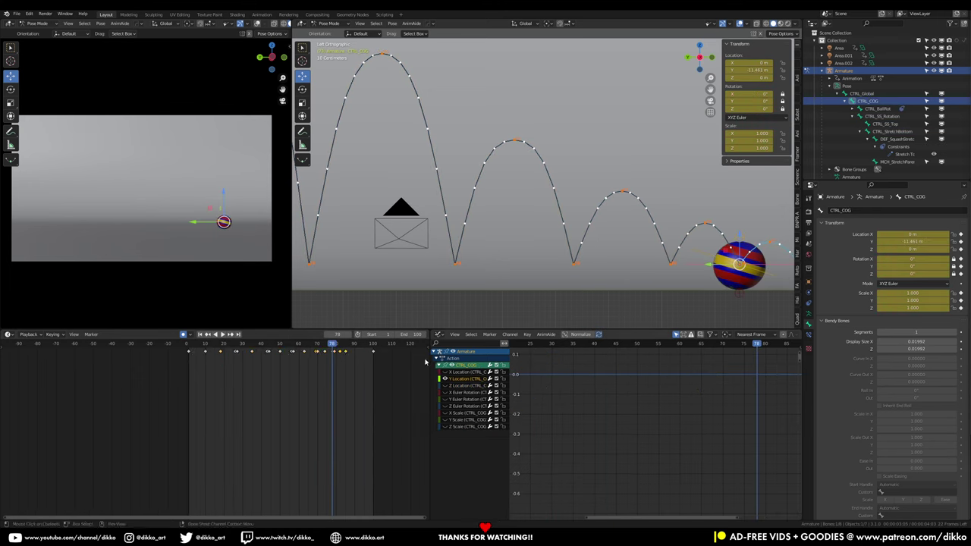
pyautogui.scroll(5, 423, 365)
pyautogui.moveTo(425, 379); pyautogui.dragTo(243, 399, button='middle')
pyautogui.scroll(16, 243, 400)
pyautogui.moveTo(409, 373); pyautogui.dragTo(166, 351)
pyautogui.press('g')
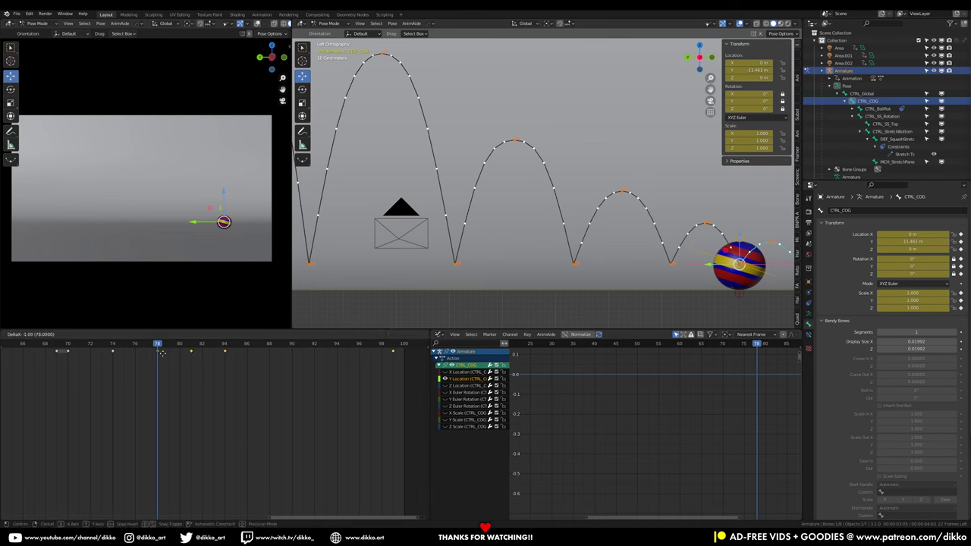
pyautogui.click(161, 352)
pyautogui.press('space')
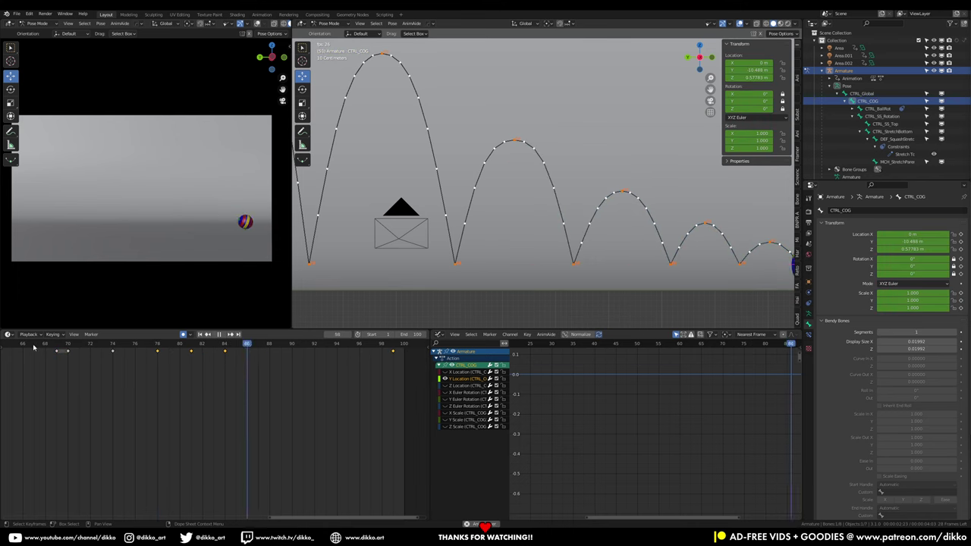
pyautogui.scroll(-14, 93, 406)
pyautogui.scroll(-1, 163, 297)
pyautogui.moveTo(53, 406); pyautogui.dragTo(156, 396, button='middle')
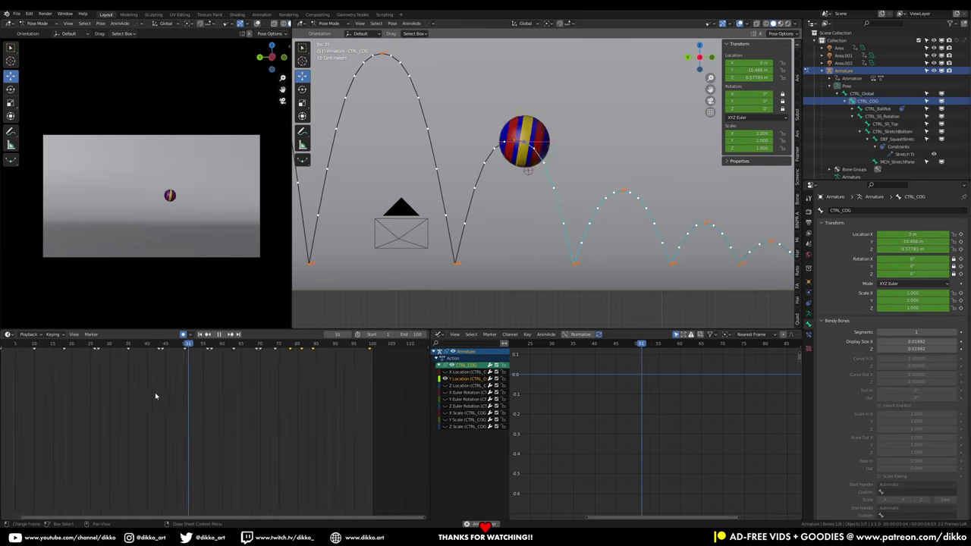
# Step: Display the camera viewport in rendered shading and make the Light object type visible in it
pyautogui.click(230, 23)
pyautogui.click(232, 24)
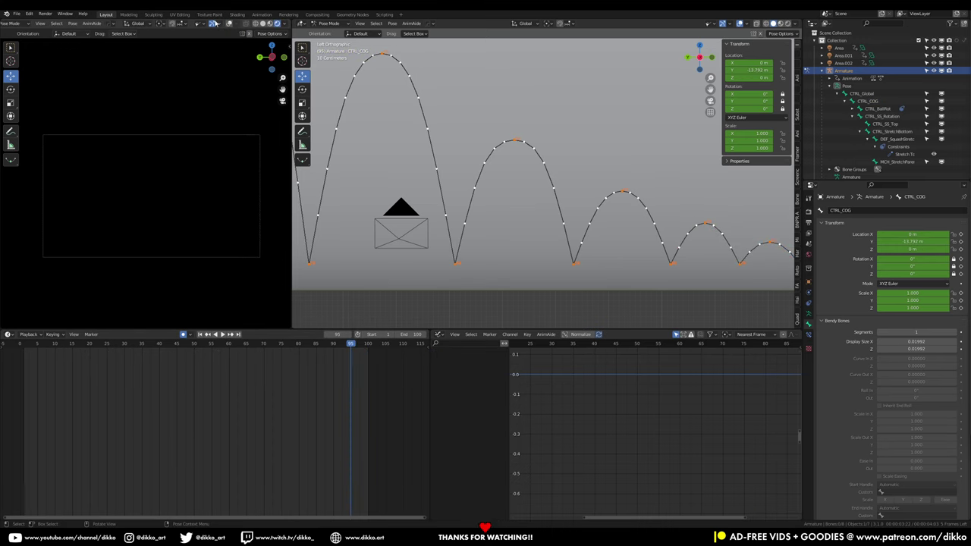
pyautogui.click(205, 25)
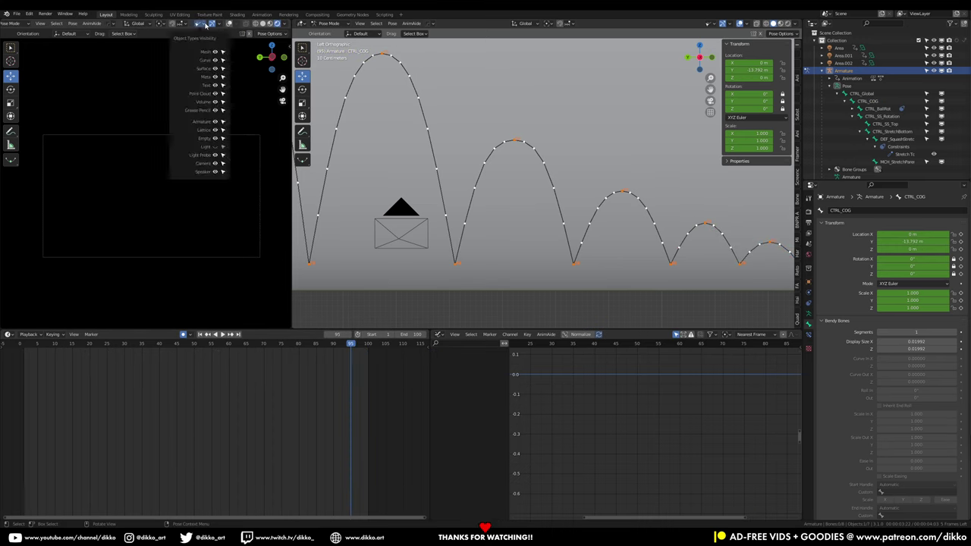
pyautogui.click(215, 147)
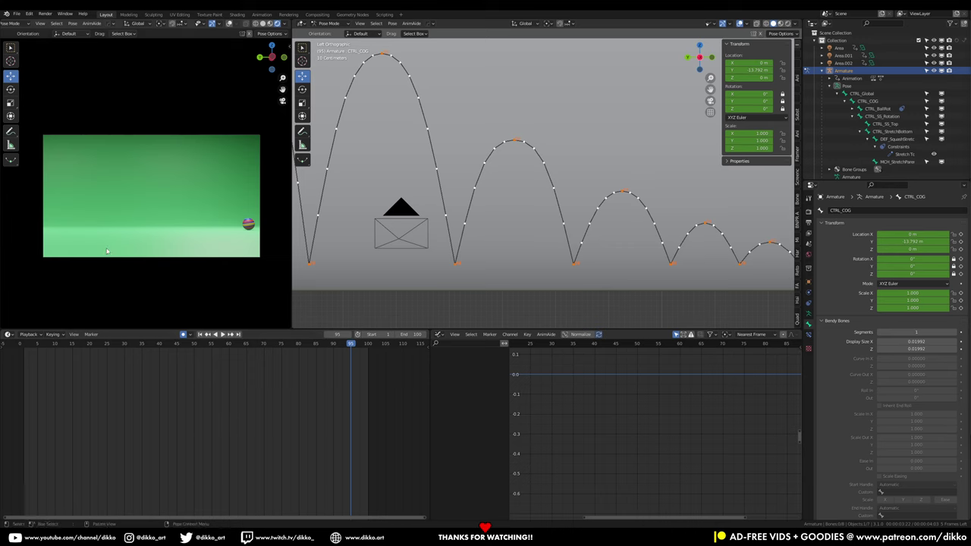
# Step: Play the rendered animation repeatedly from the start and scrub through it to review all the bounces
pyautogui.scroll(1, 107, 251)
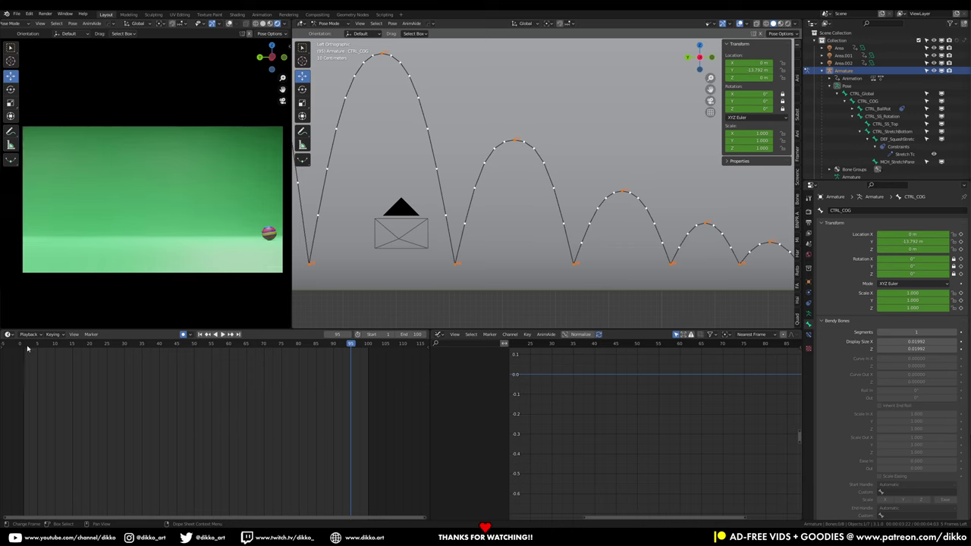
pyautogui.click(27, 346)
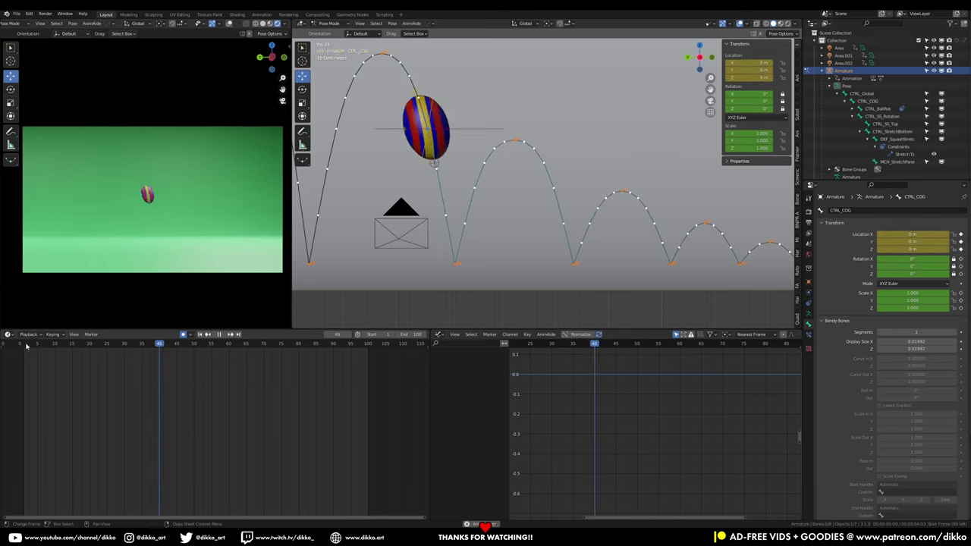
pyautogui.click(27, 346)
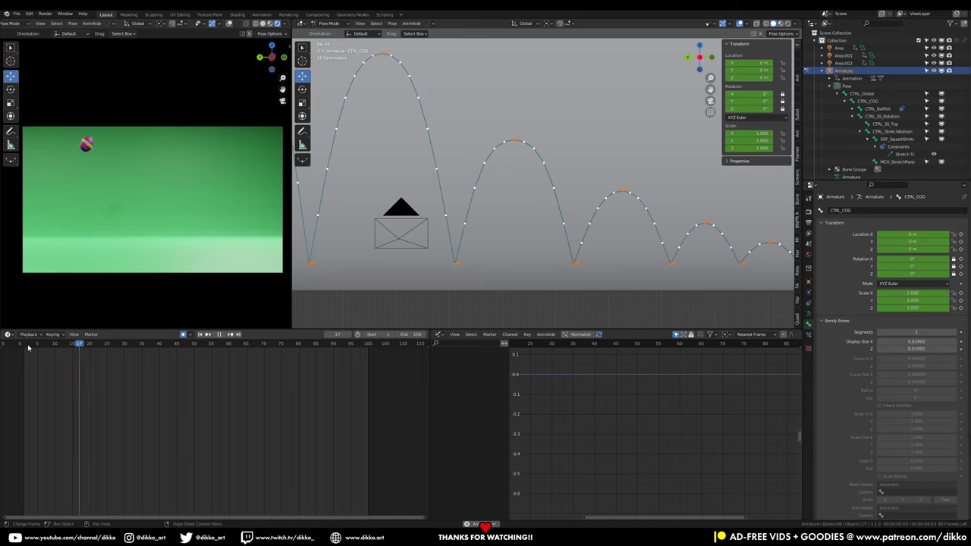
pyautogui.click(27, 347)
pyautogui.click(28, 347)
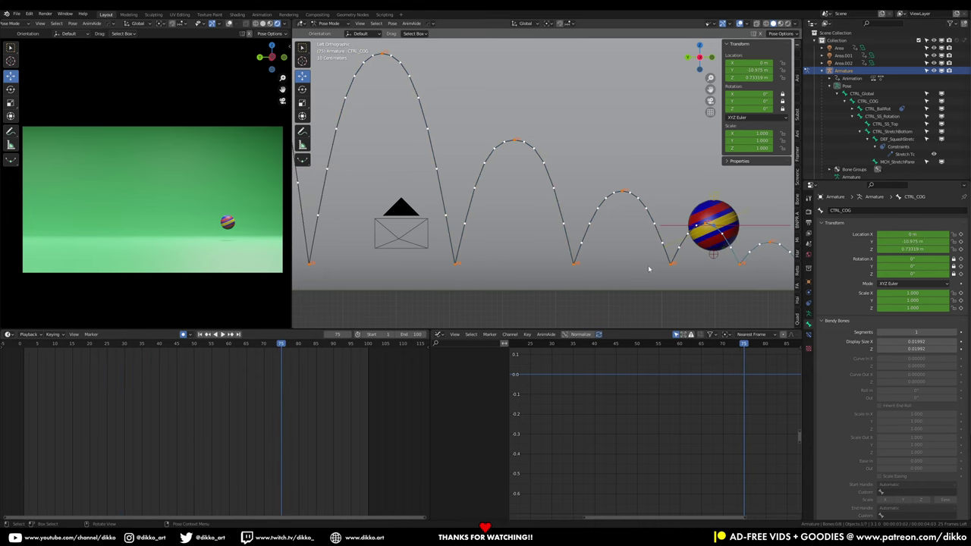
pyautogui.moveTo(262, 344); pyautogui.dragTo(67, 354)
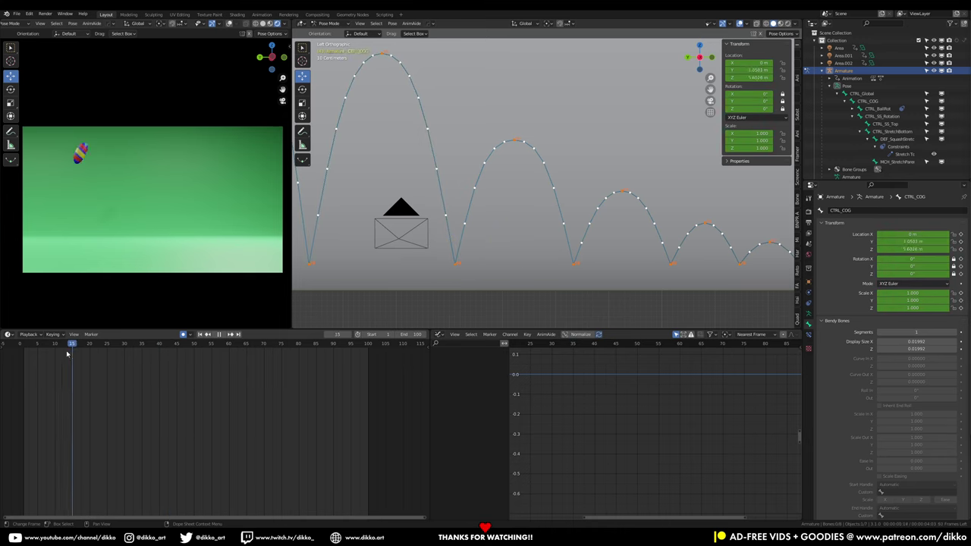
pyautogui.press('space')
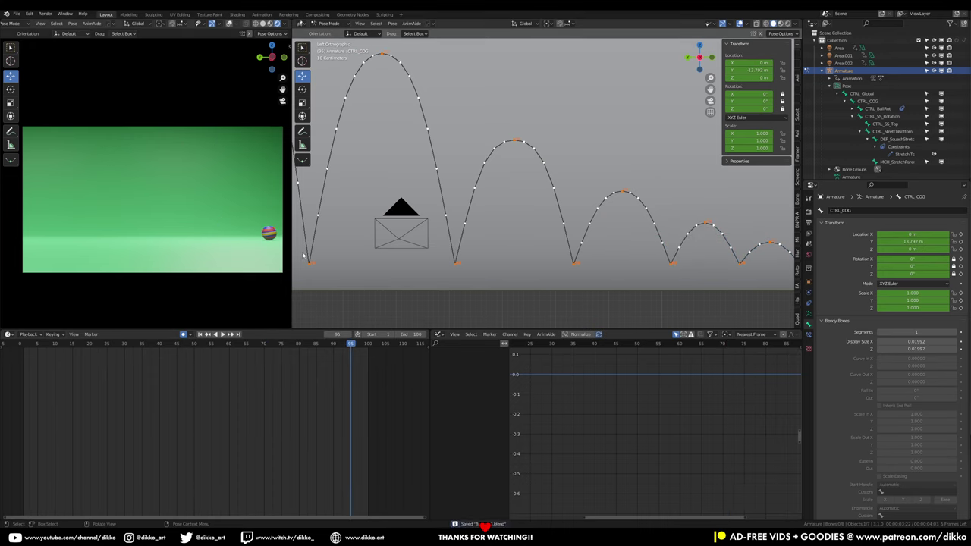
# Step: Change the Graph Editor area to a Dope Sheet
pyautogui.click(439, 335)
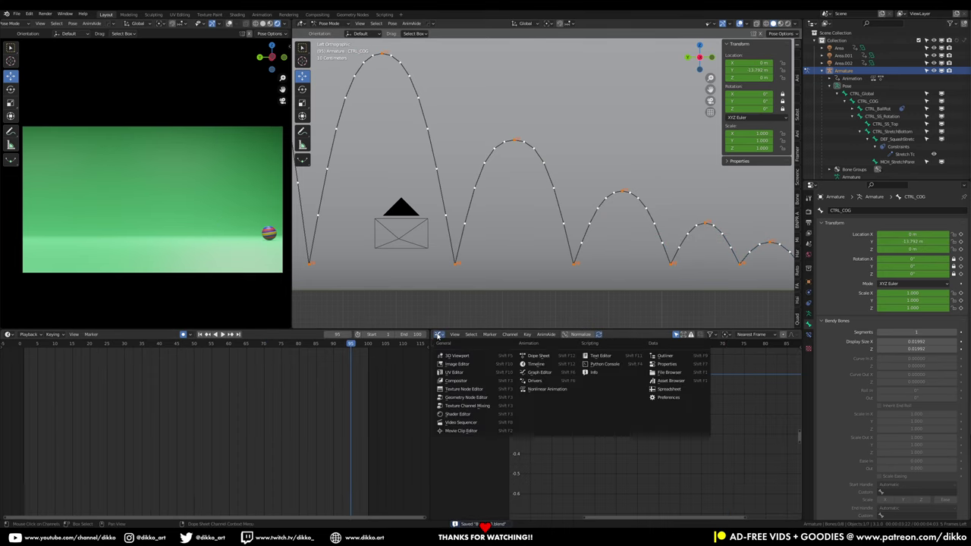
pyautogui.click(537, 356)
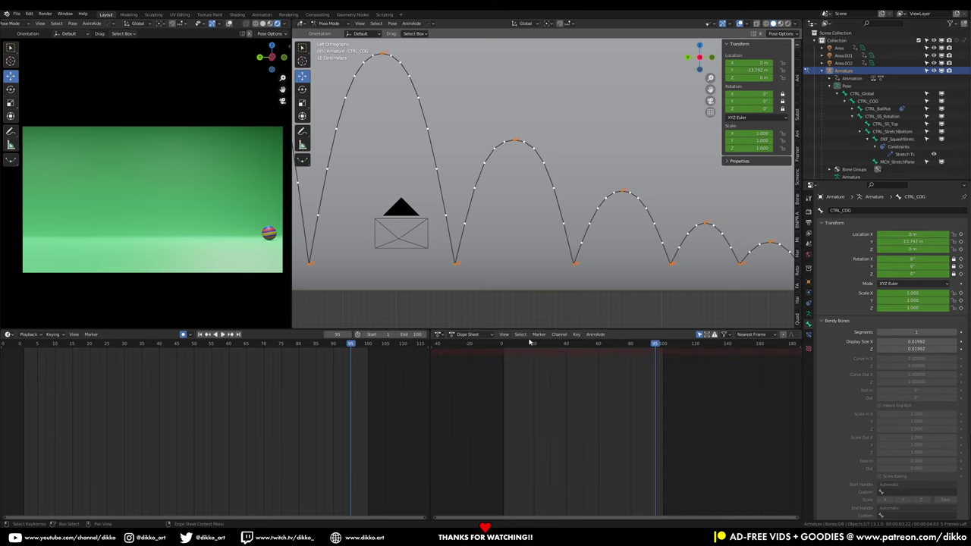
# Step: Push the Ball_Bounce_002 action down into a strip from the Action Editor and change the area to the Nonlinear Animation editor
pyautogui.click(465, 335)
pyautogui.click(459, 352)
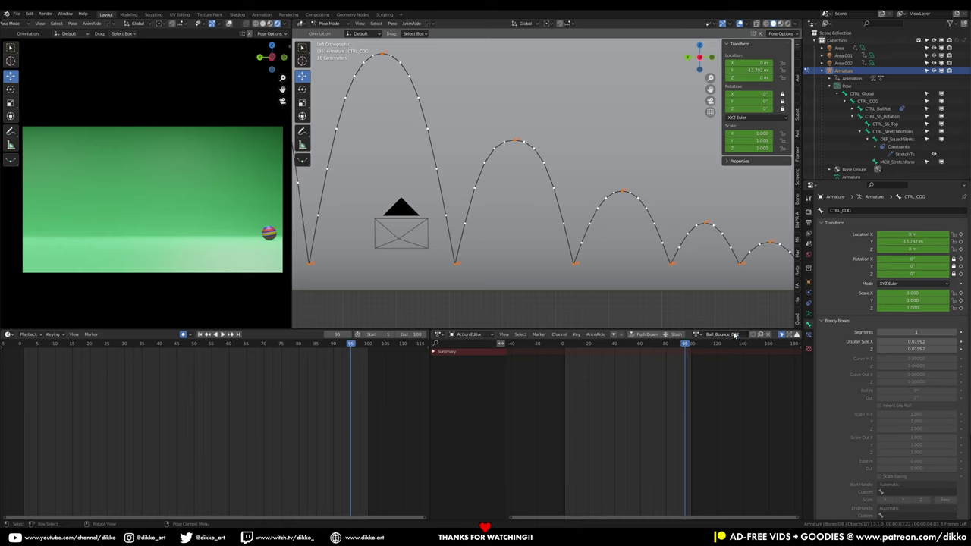
pyautogui.click(639, 338)
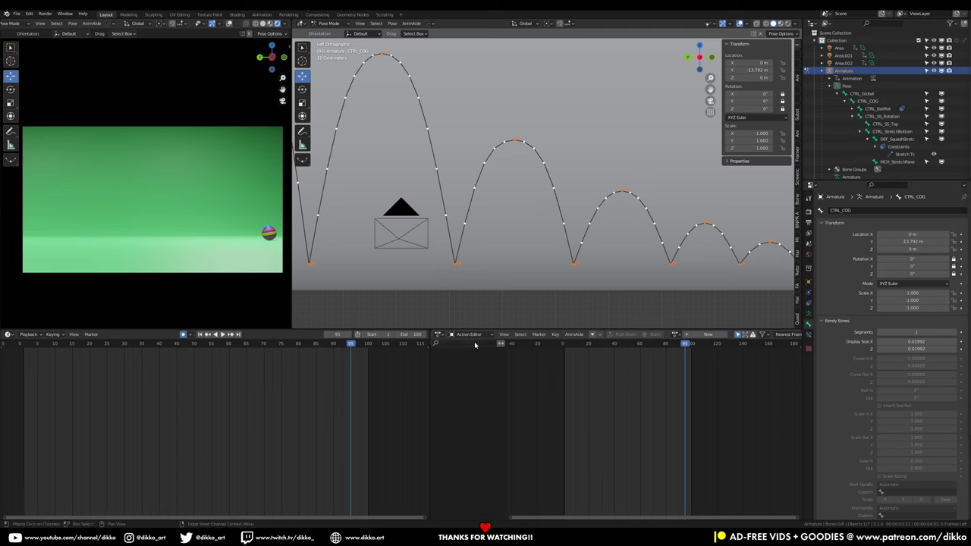
pyautogui.click(441, 336)
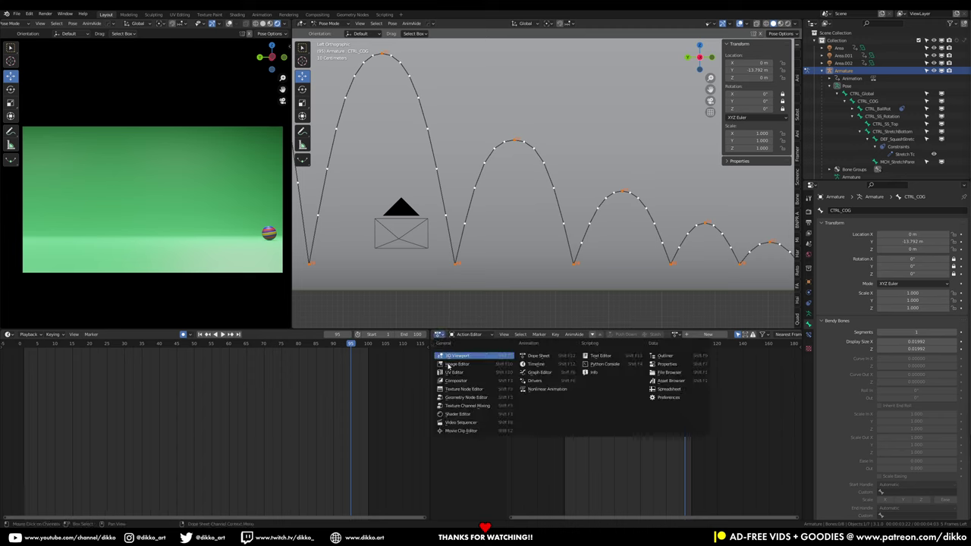
pyautogui.click(540, 390)
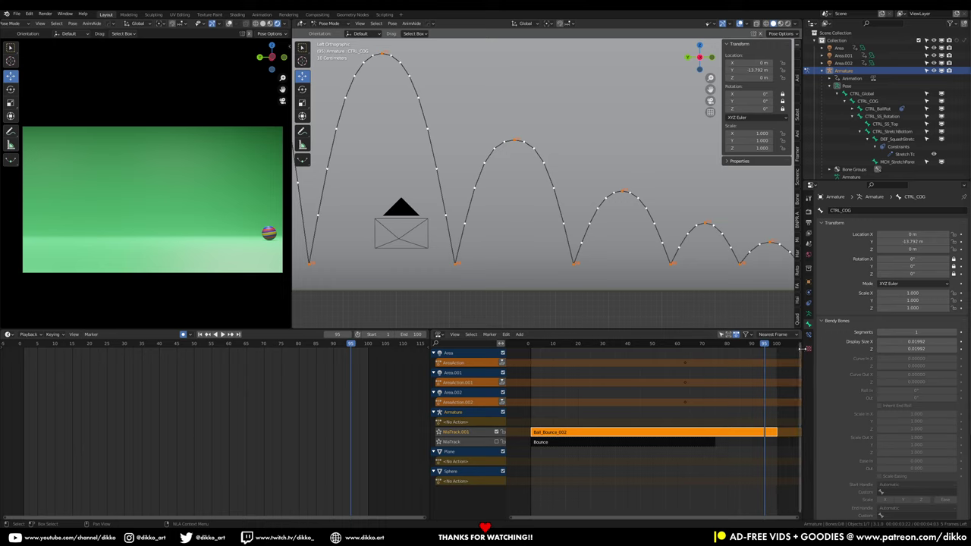
# Step: Add a Stepped Interpolation modifier to the Ball_Bounce_002 strip
pyautogui.click(797, 349)
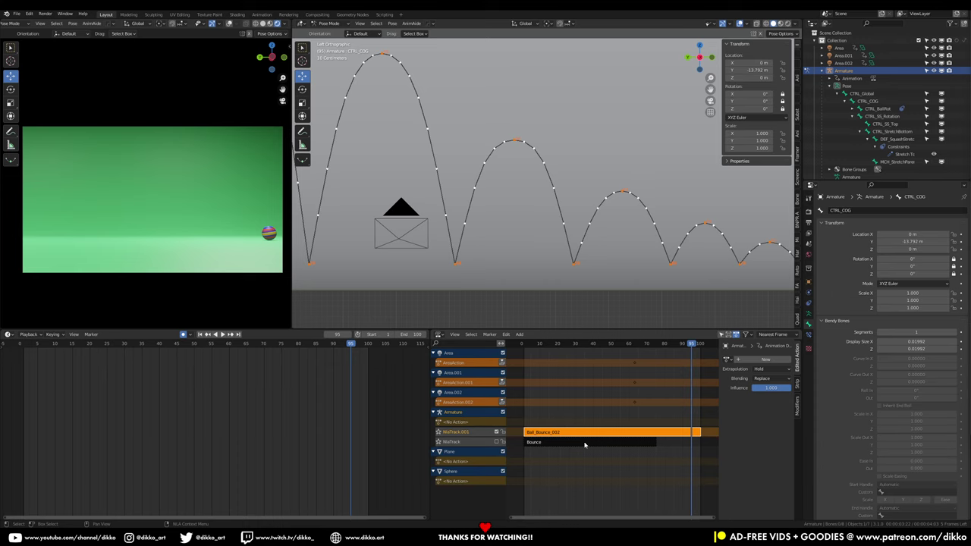
pyautogui.click(797, 409)
pyautogui.click(748, 346)
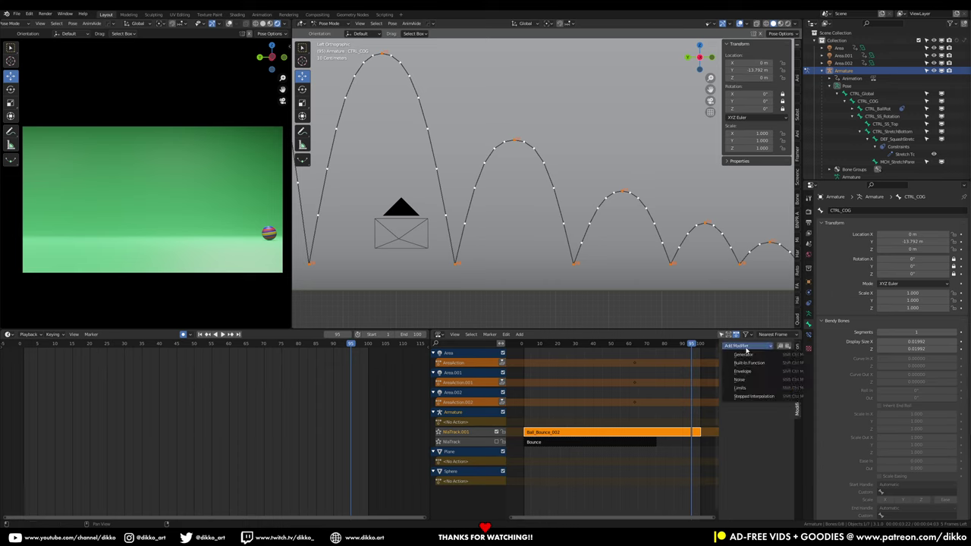
pyautogui.click(745, 397)
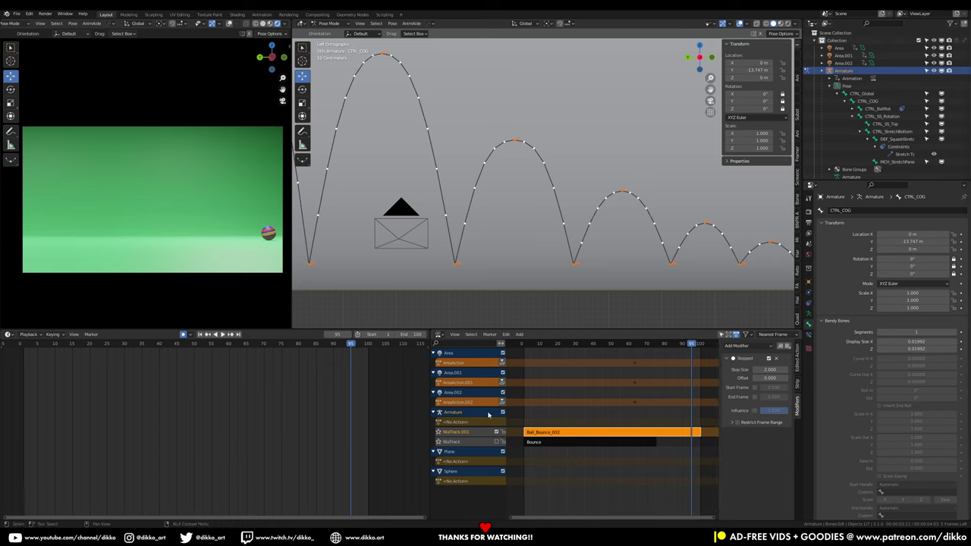
# Step: Play the stepped animation from the start and review the bounces and the ball's final roll
pyautogui.click(28, 346)
pyautogui.press('space')
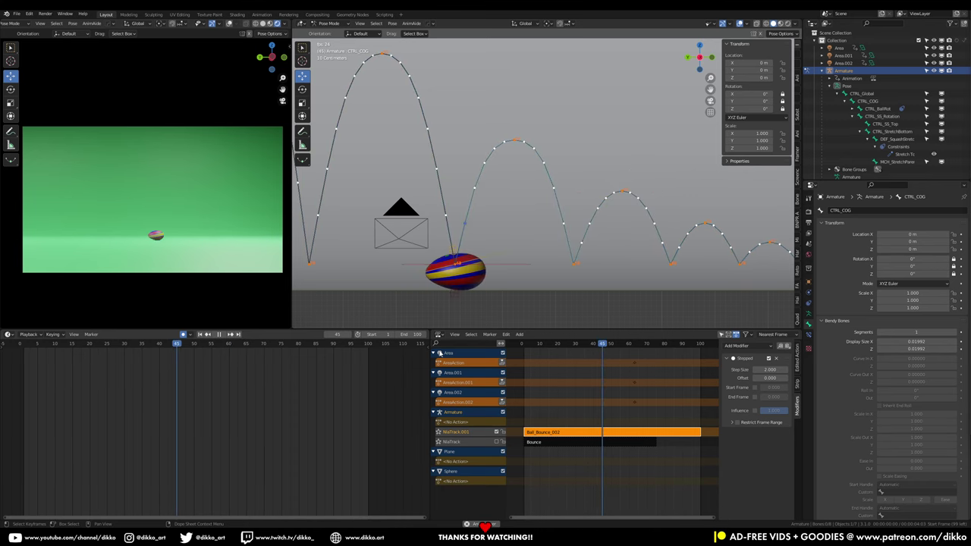
pyautogui.scroll(-2, 584, 284)
pyautogui.keyDown('shift'); pyautogui.moveTo(663, 270); pyautogui.dragTo(600, 279, button='middle'); pyautogui.keyUp('shift')
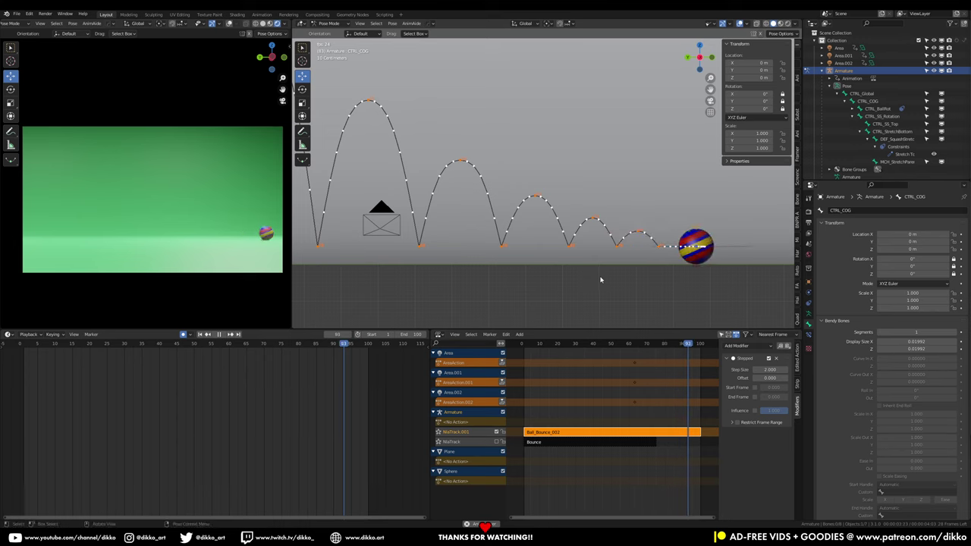
pyautogui.press('space')
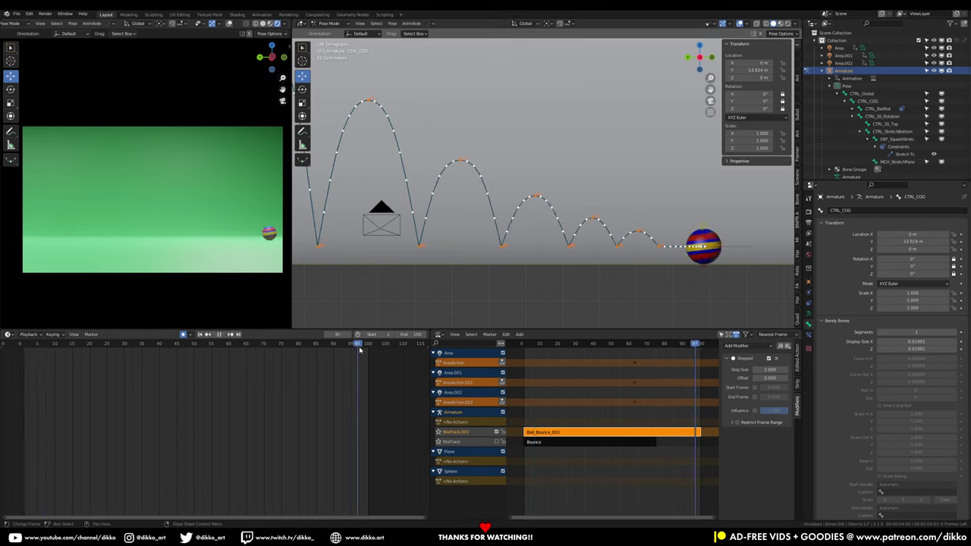
pyautogui.scroll(3, 665, 324)
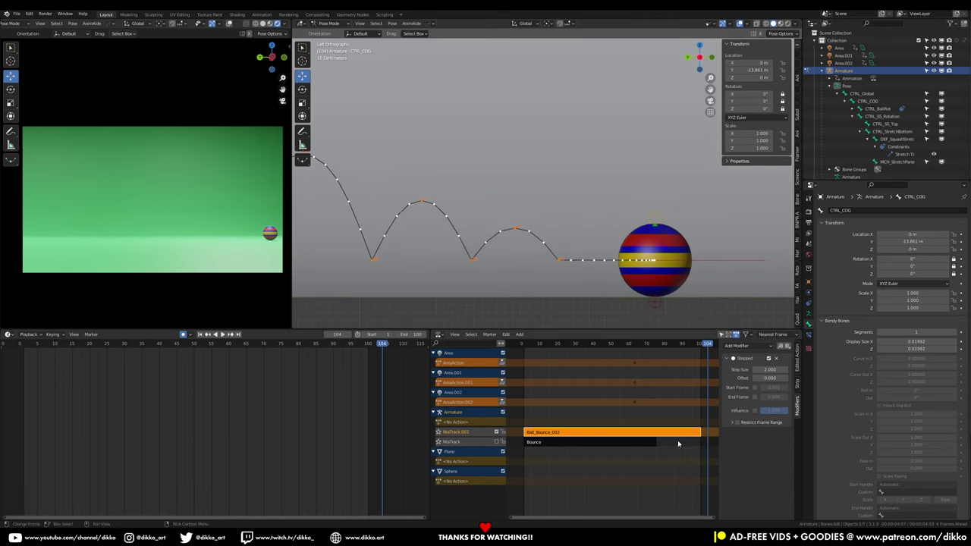
# Step: Inspect the CTRL_COG keyframes in tweak mode on the Ball_Bounce_002 strip, leave tweak mode and replay the stepped animation
pyautogui.press('Tab')
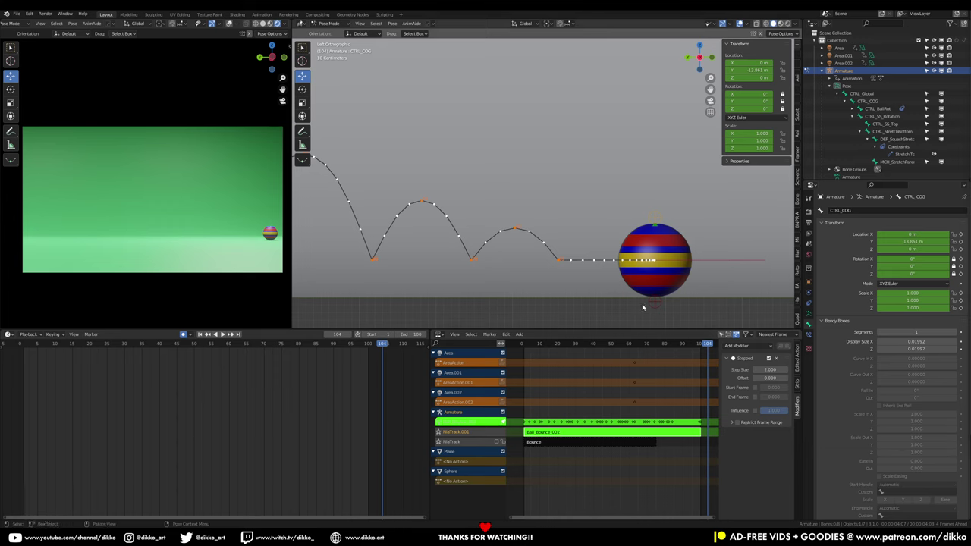
pyautogui.click(721, 260)
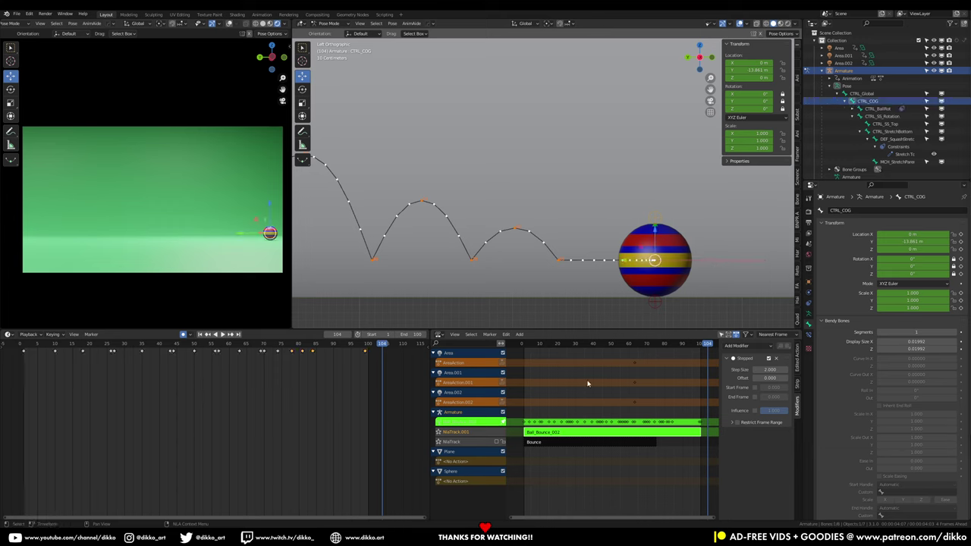
pyautogui.press('Tab')
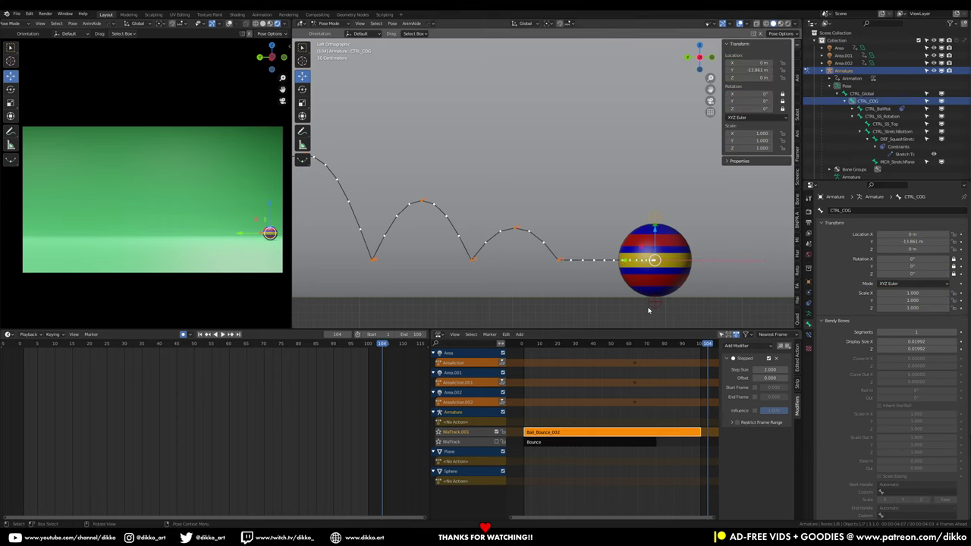
pyautogui.press('space')
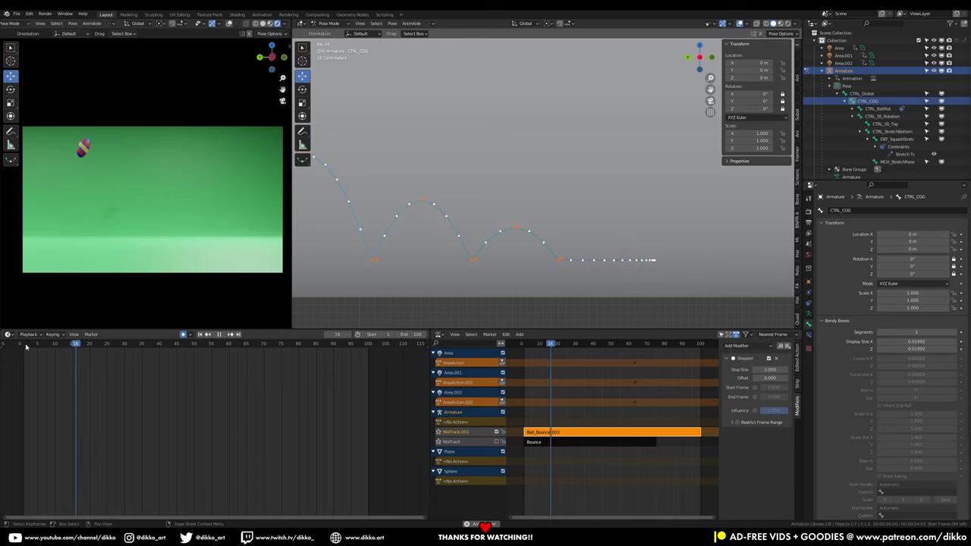